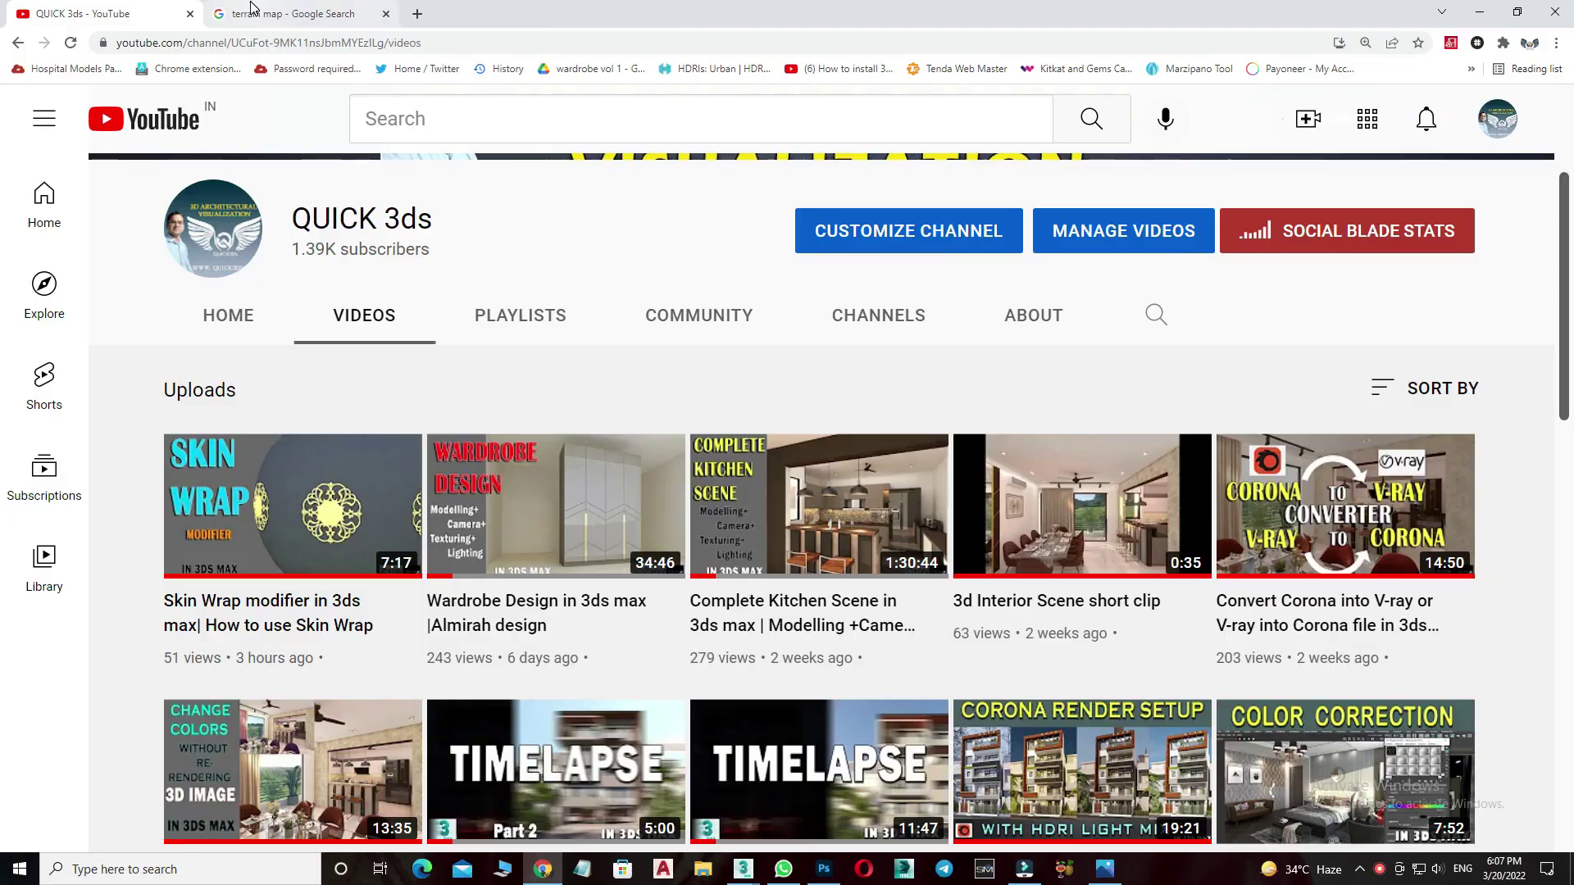
Switch to the Chrome tab showing Google Images results for terrain map.
click(246, 14)
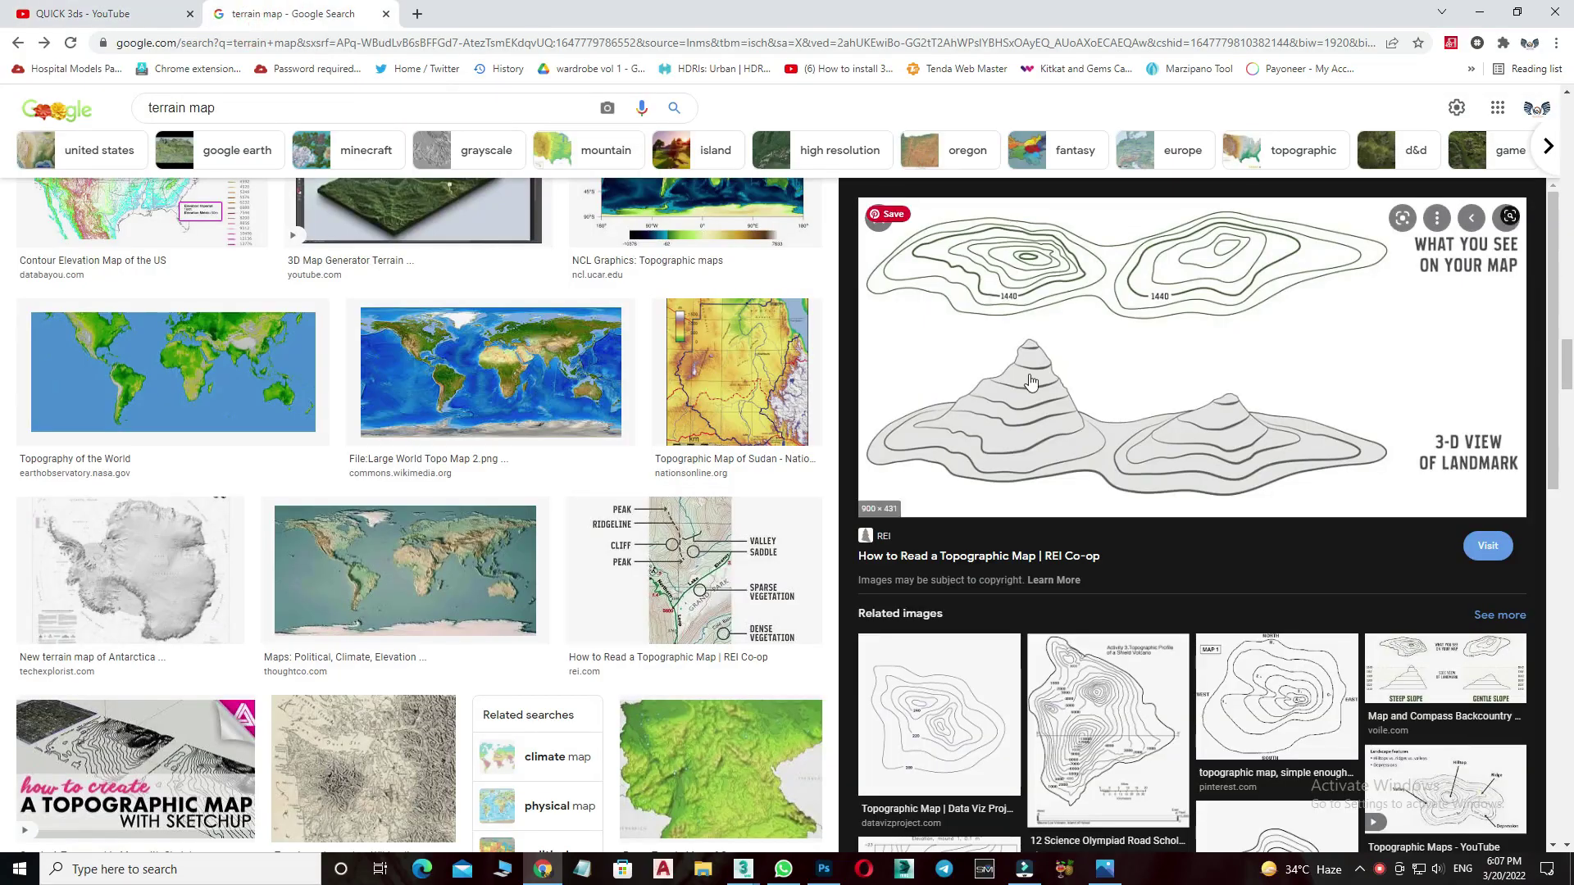
mouse_move(992, 322)
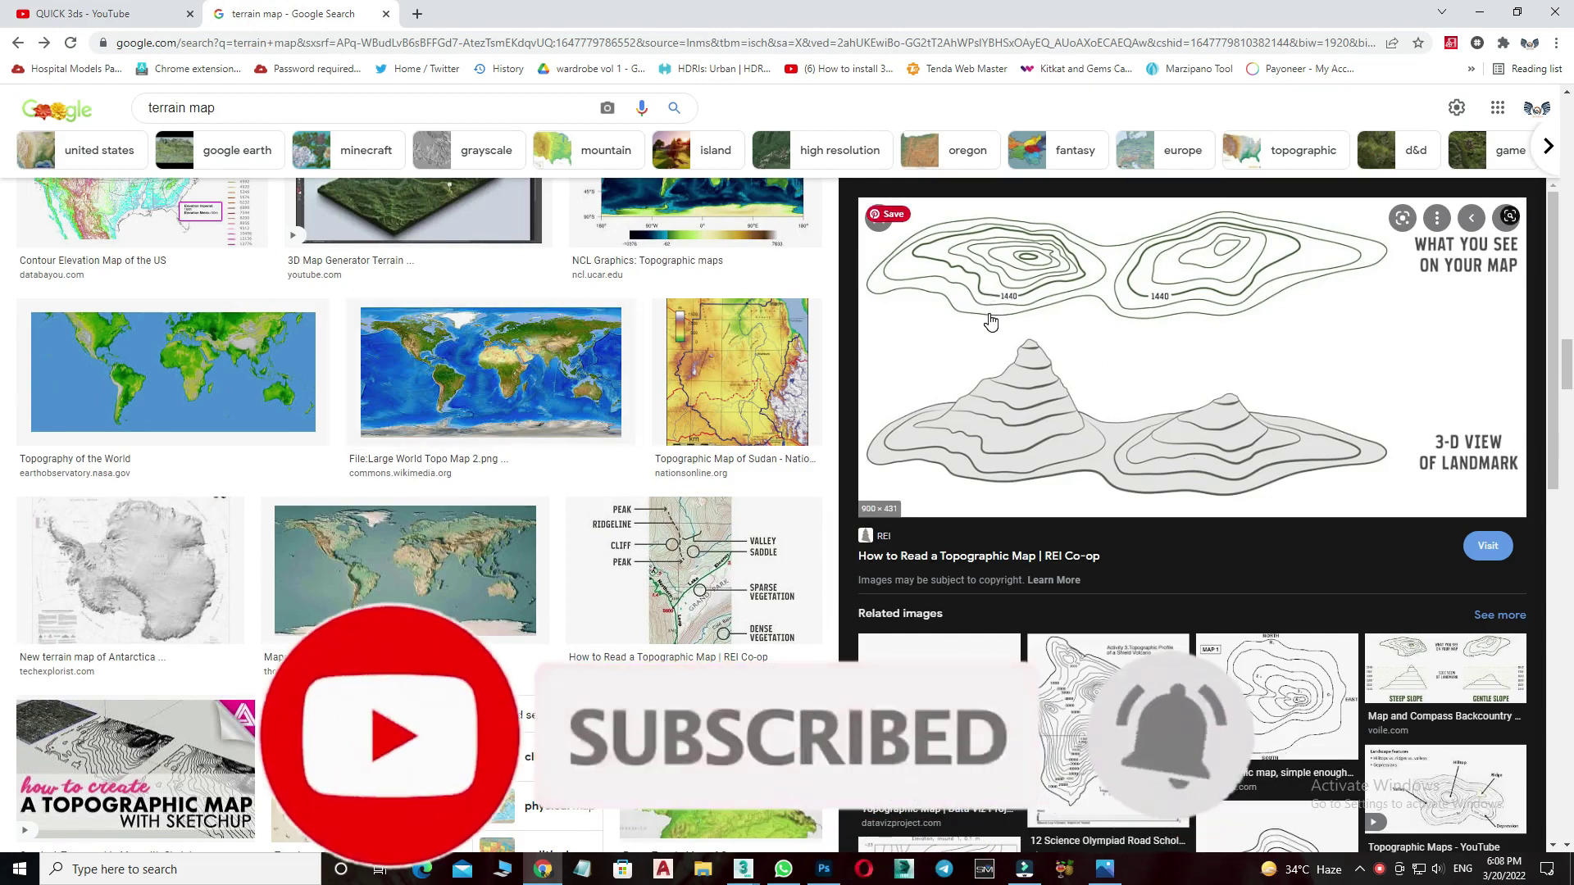
Open the VectorStock 2000–2500 contour mountain map as the preview, then return to 3ds Max.
scroll(1156, 545, down, 5)
scroll(1156, 544, down, 3)
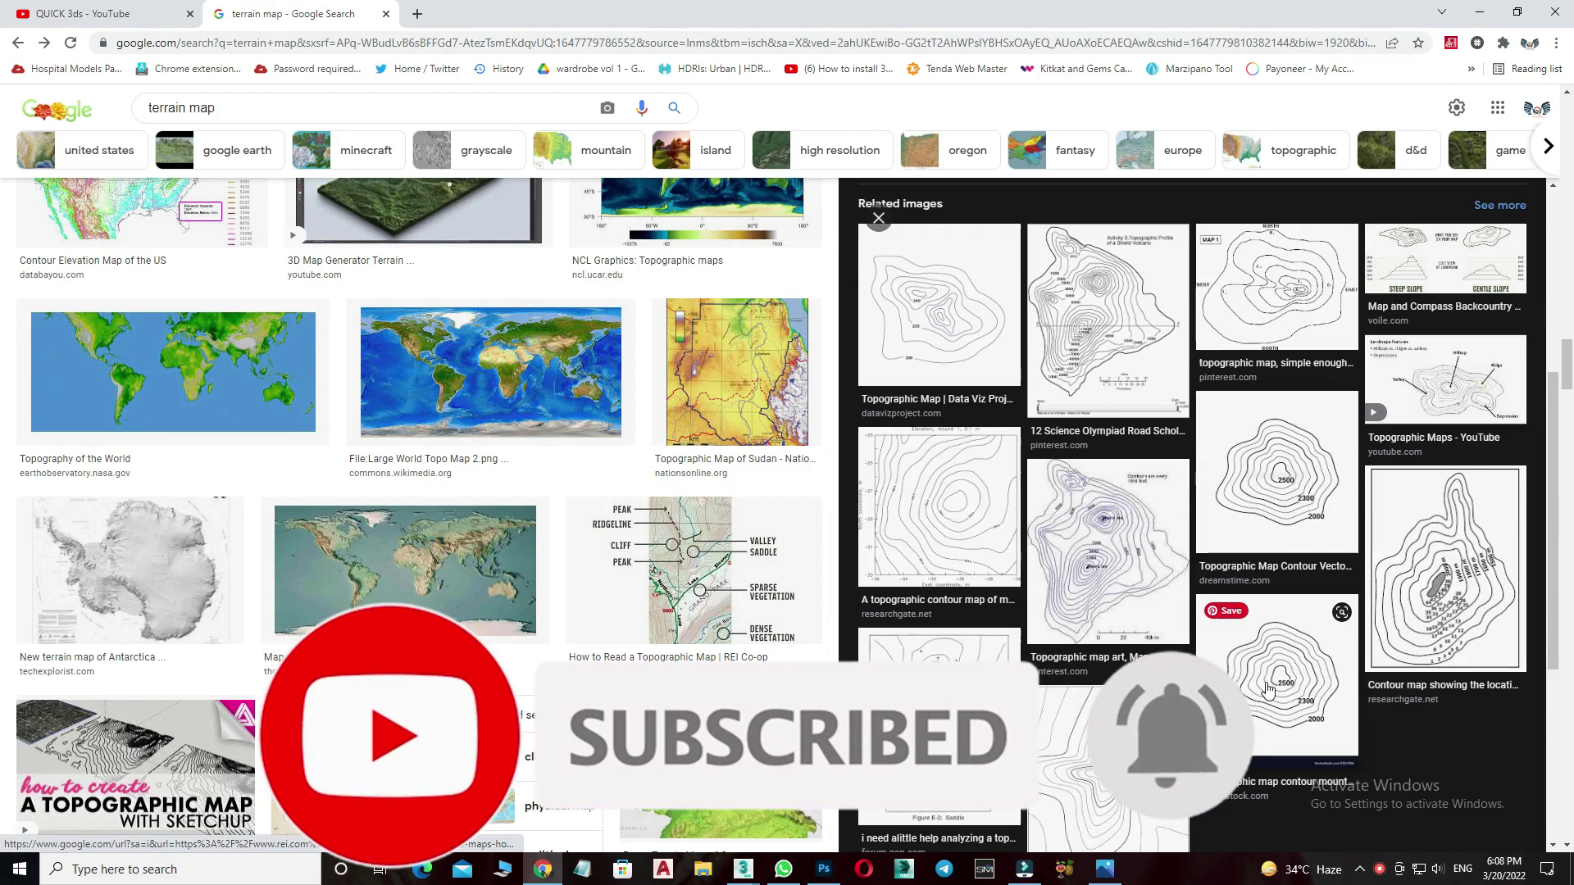
click(1269, 685)
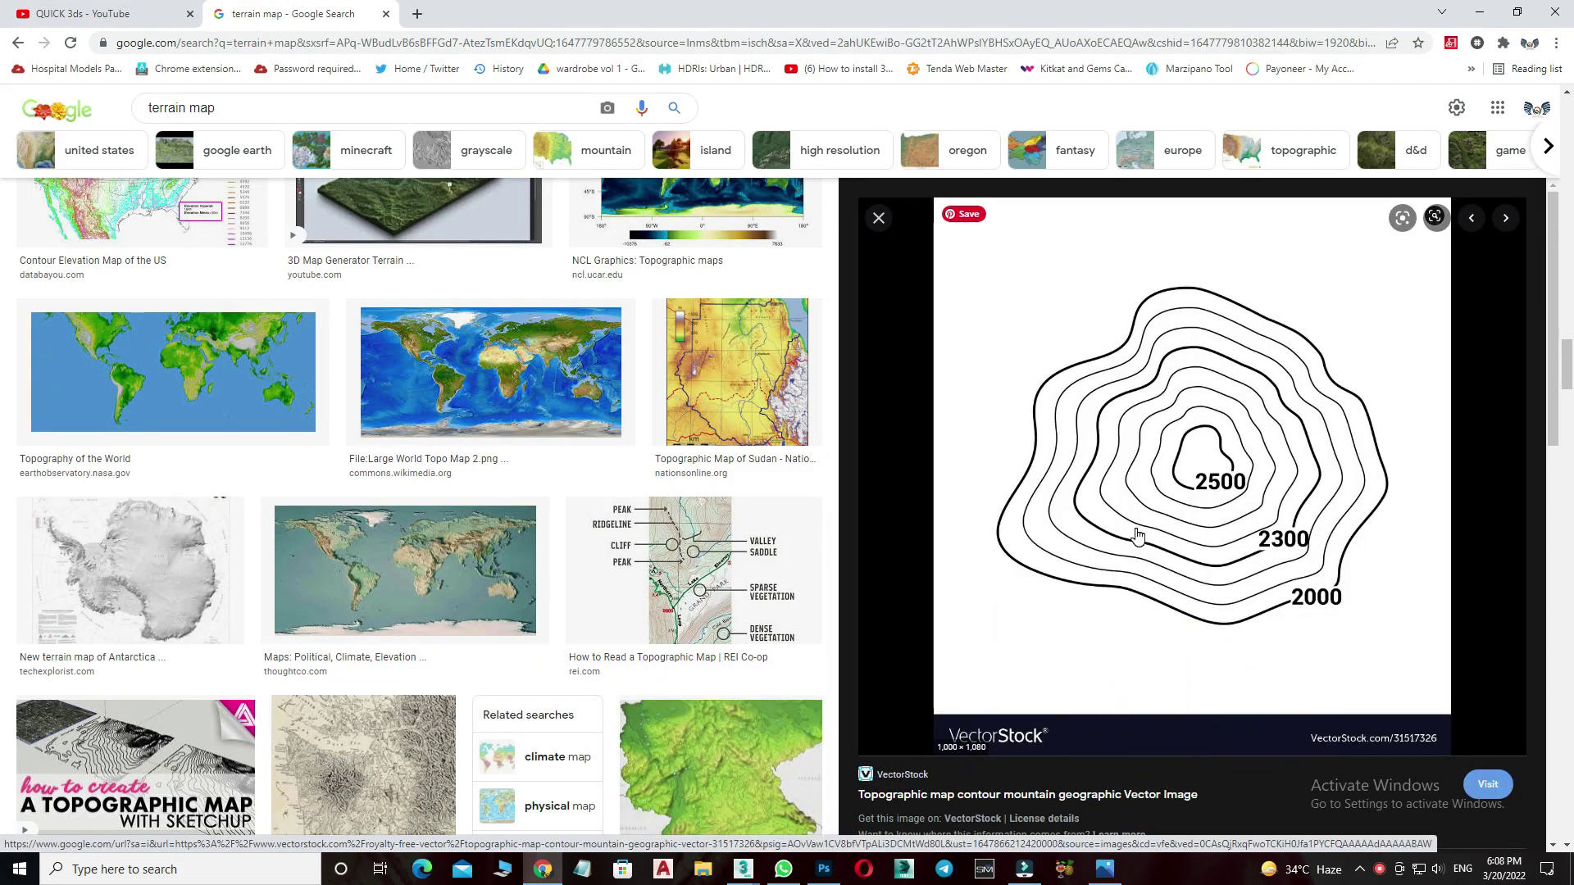
mouse_move(741, 869)
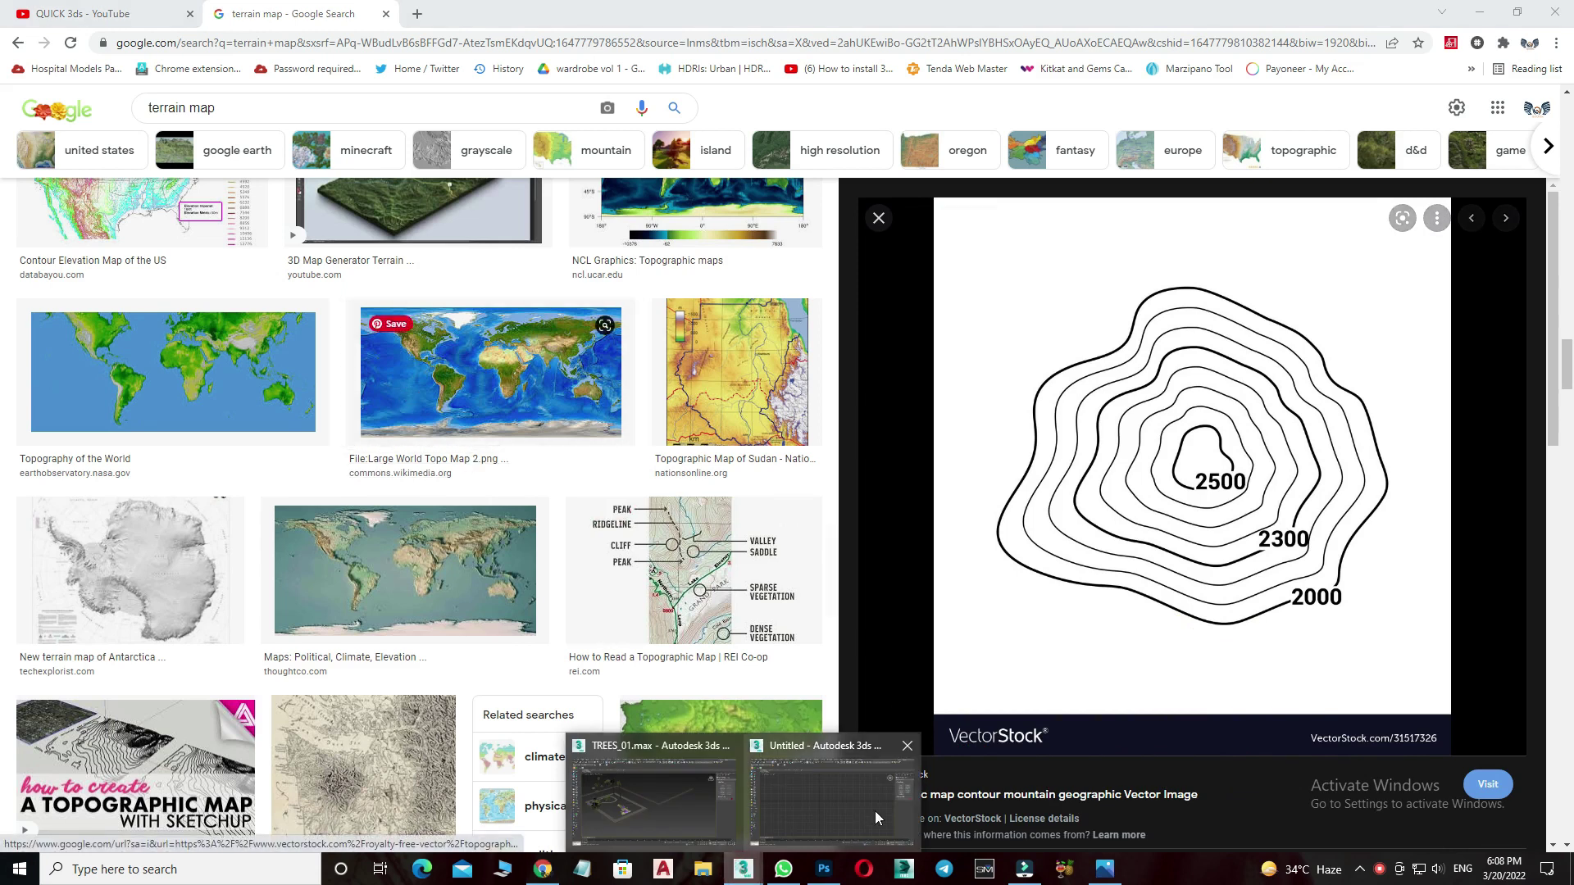
click(874, 812)
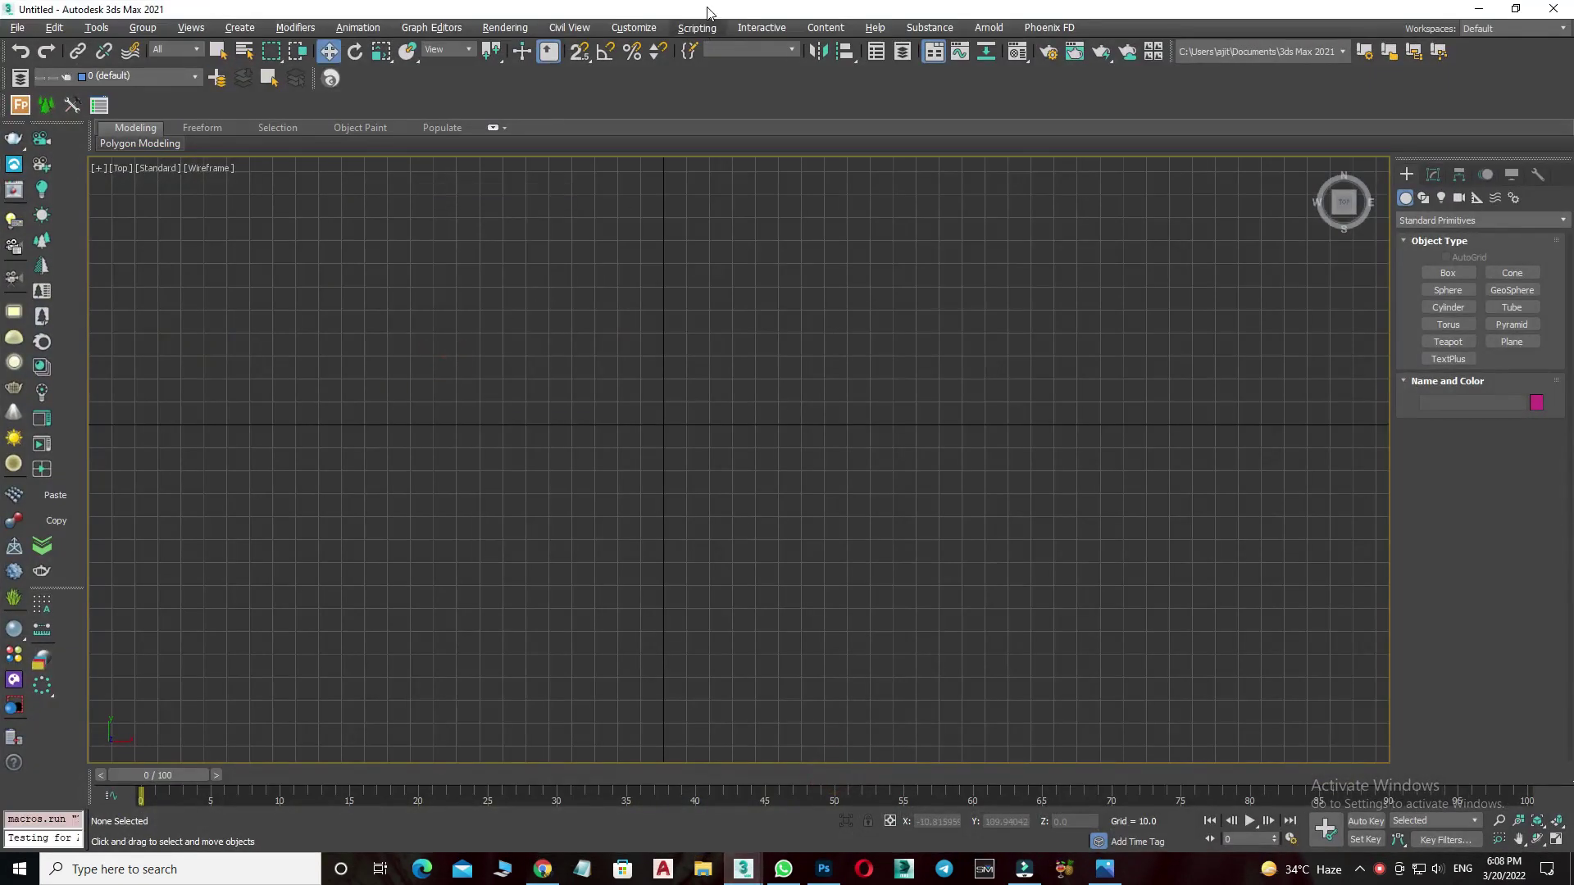
Set the System Unit Scale to Inches in Units Setup and confirm both dialogs.
click(698, 27)
click(640, 301)
click(788, 301)
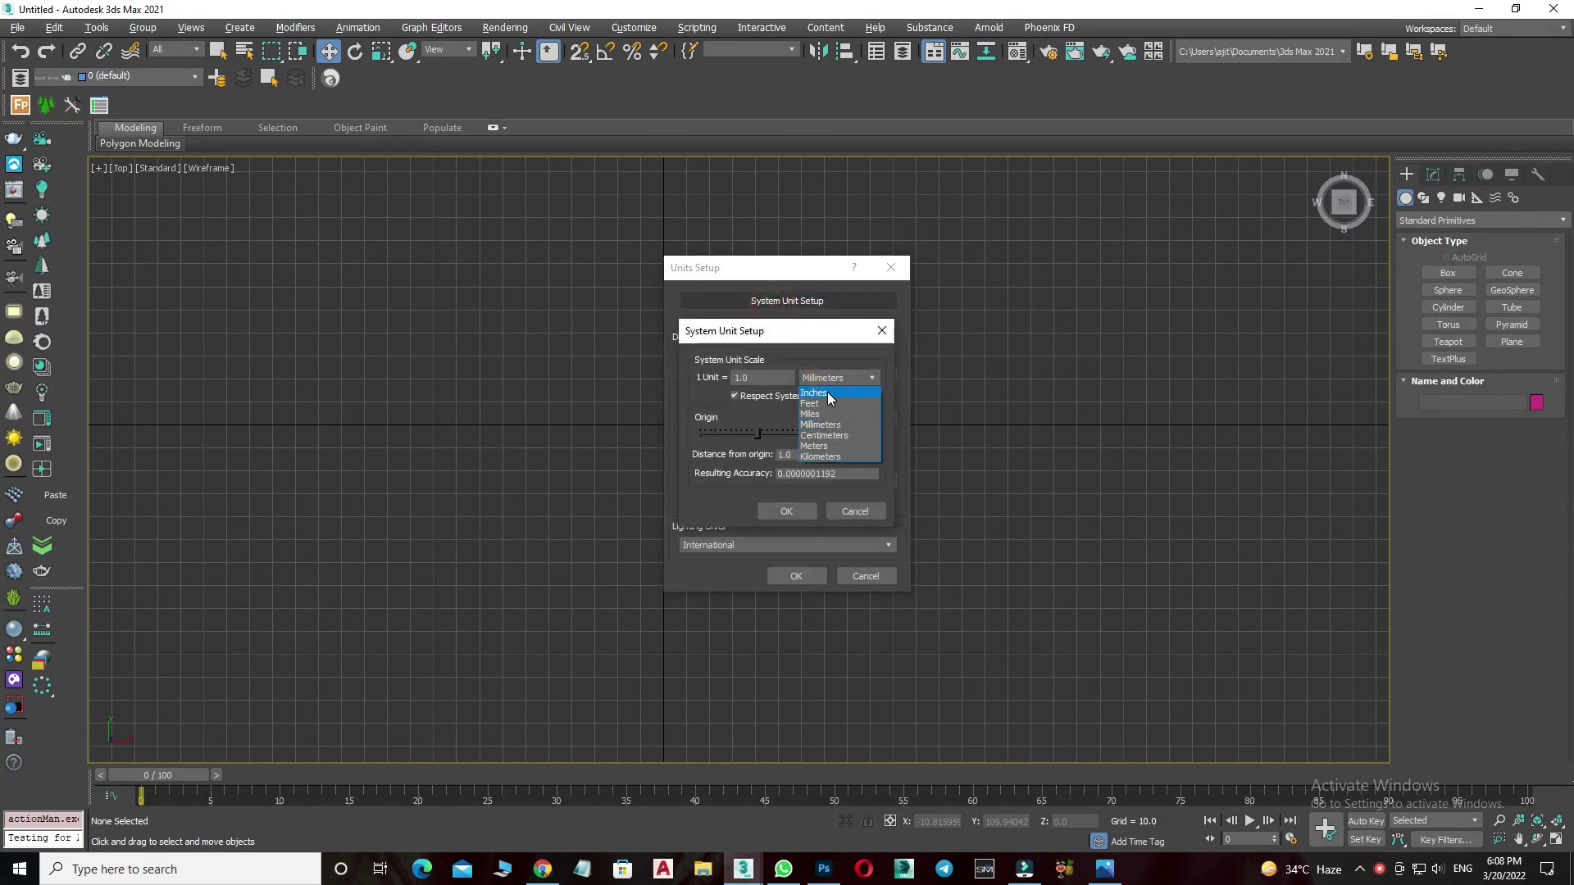
click(829, 392)
drag(806, 330, 757, 327)
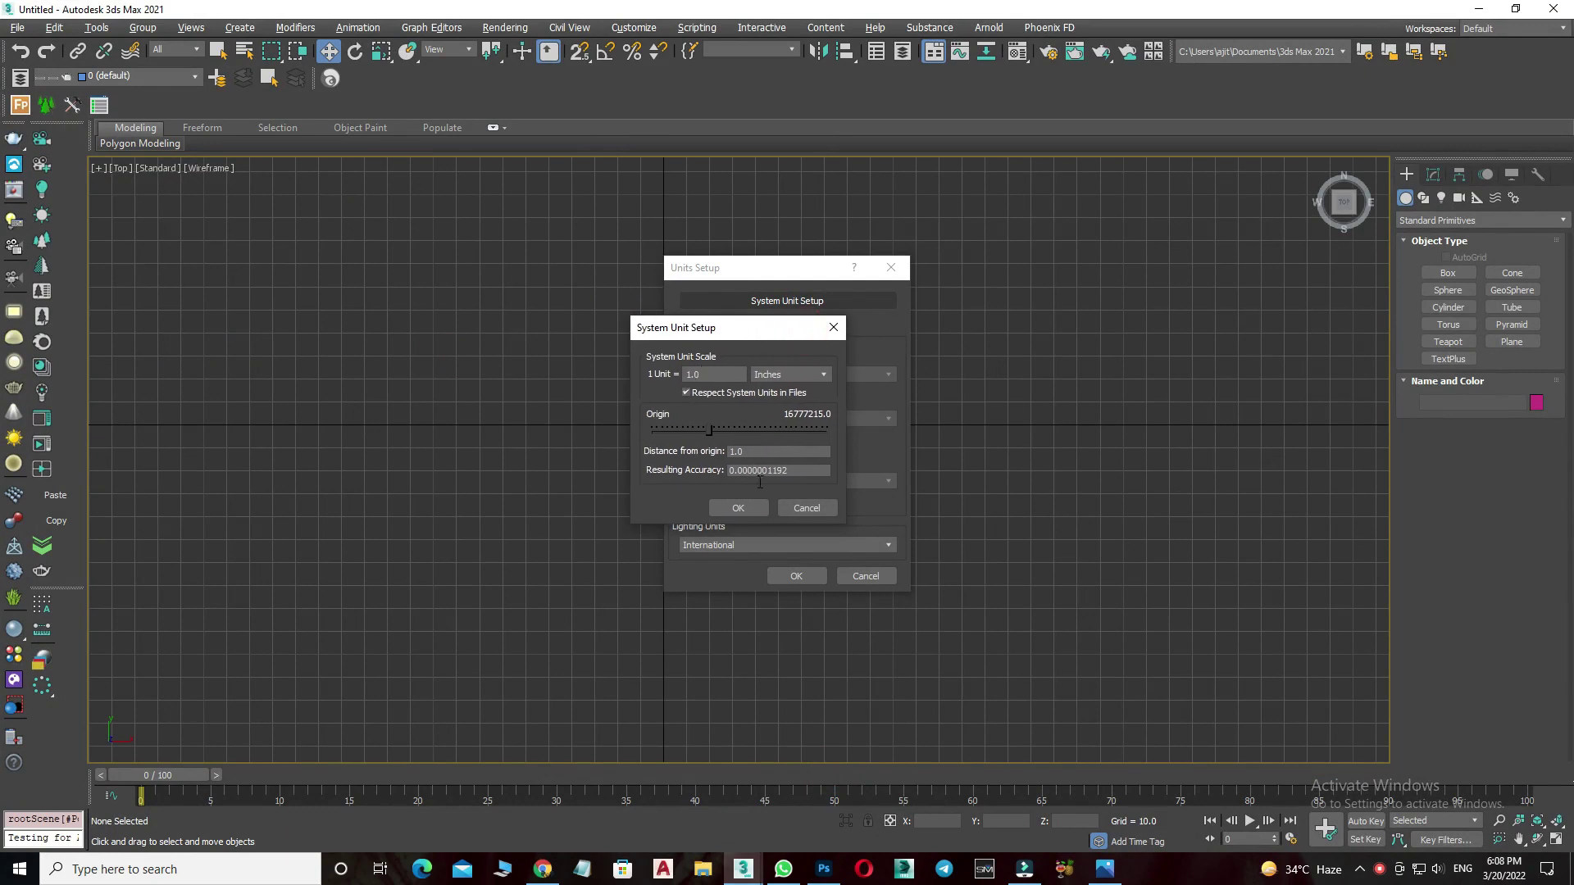
click(738, 508)
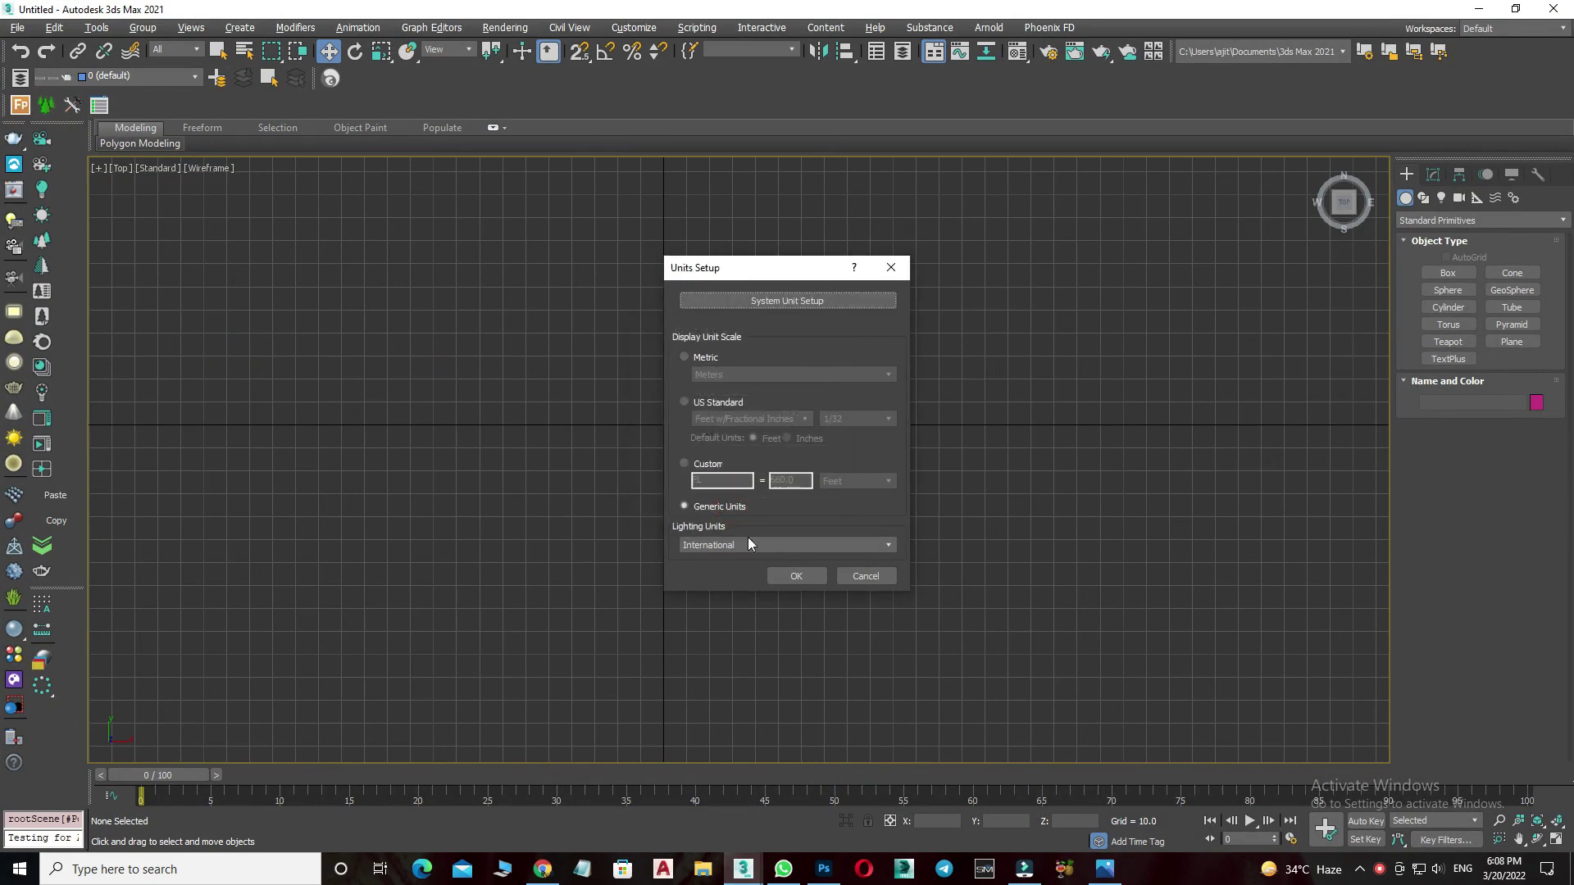
click(810, 581)
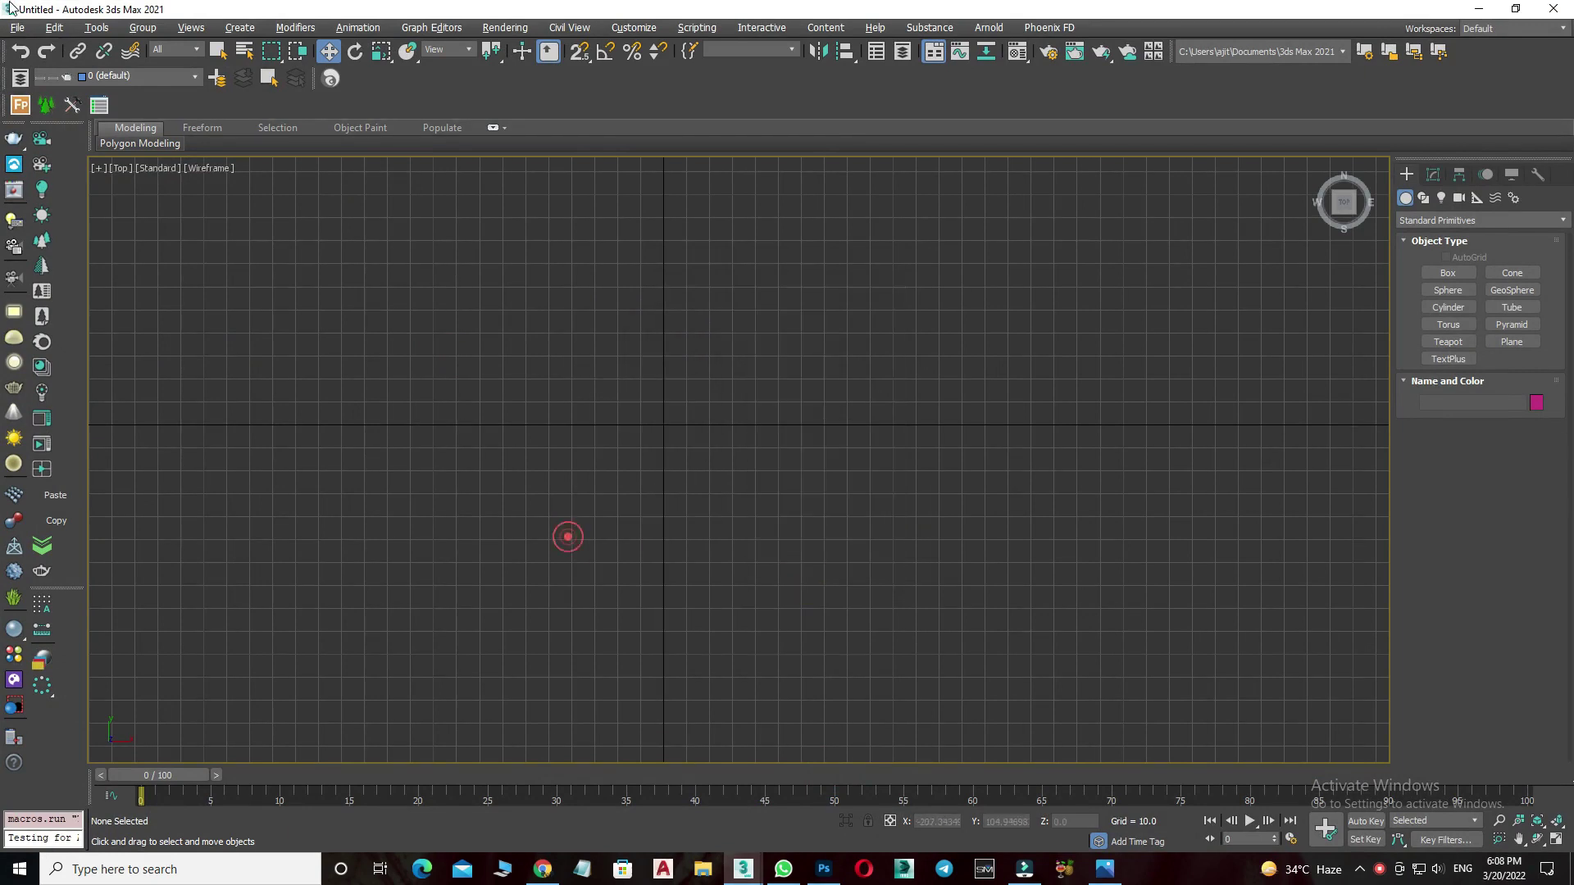
Draw a large Rectangle spline across the Top viewport.
click(1423, 197)
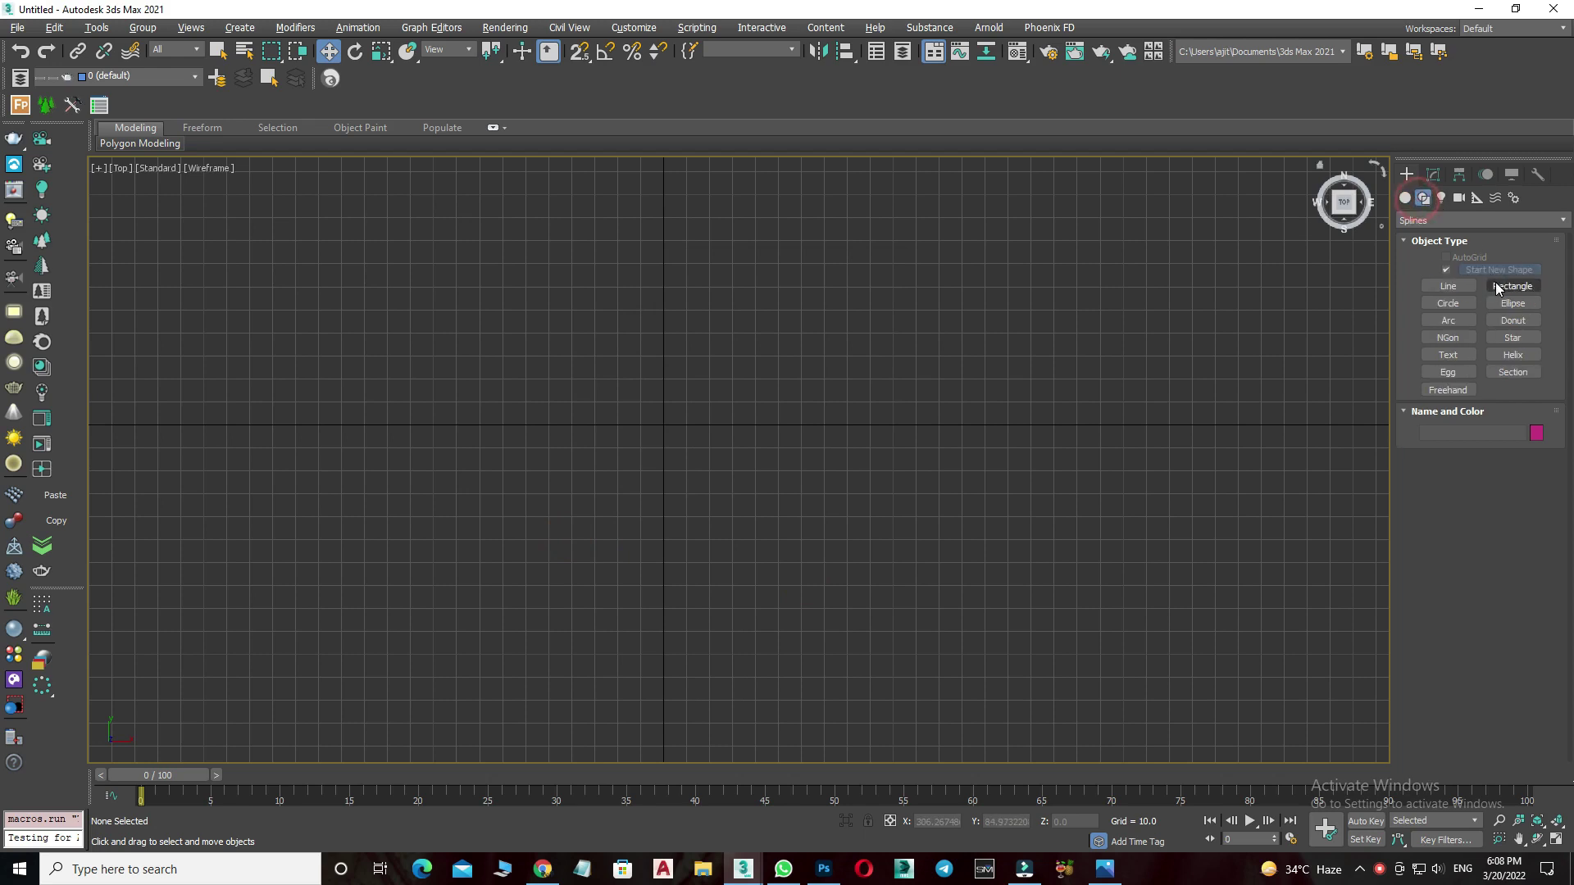
click(1513, 286)
drag(488, 244, 1002, 701)
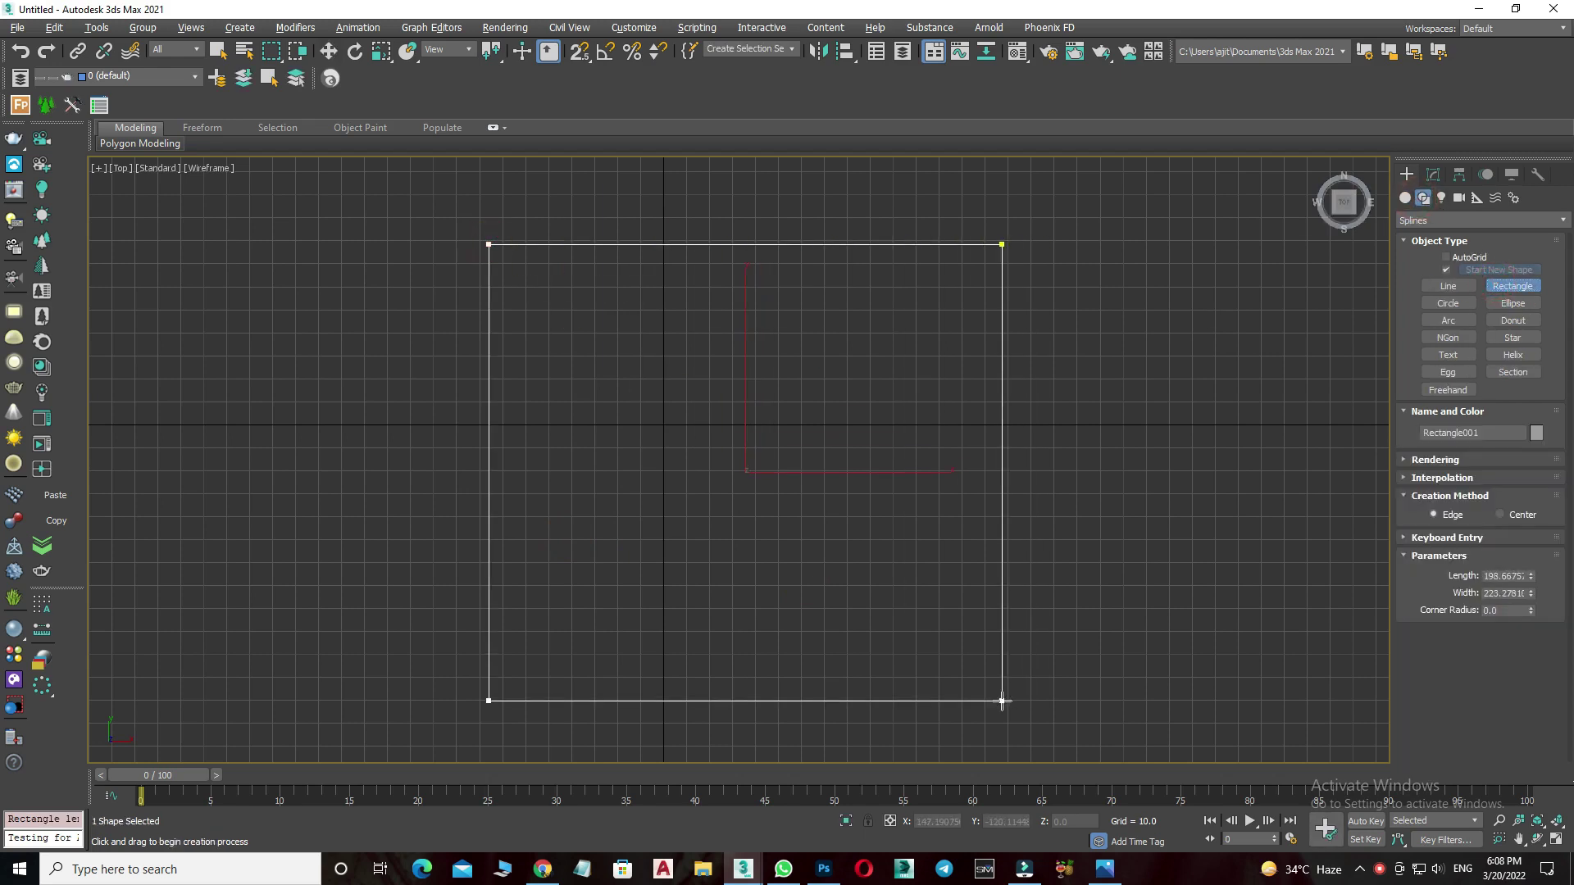
key(w)
Convert the rectangle to an editable spline and give it a zero-amount Extrude.
right_click(944, 413)
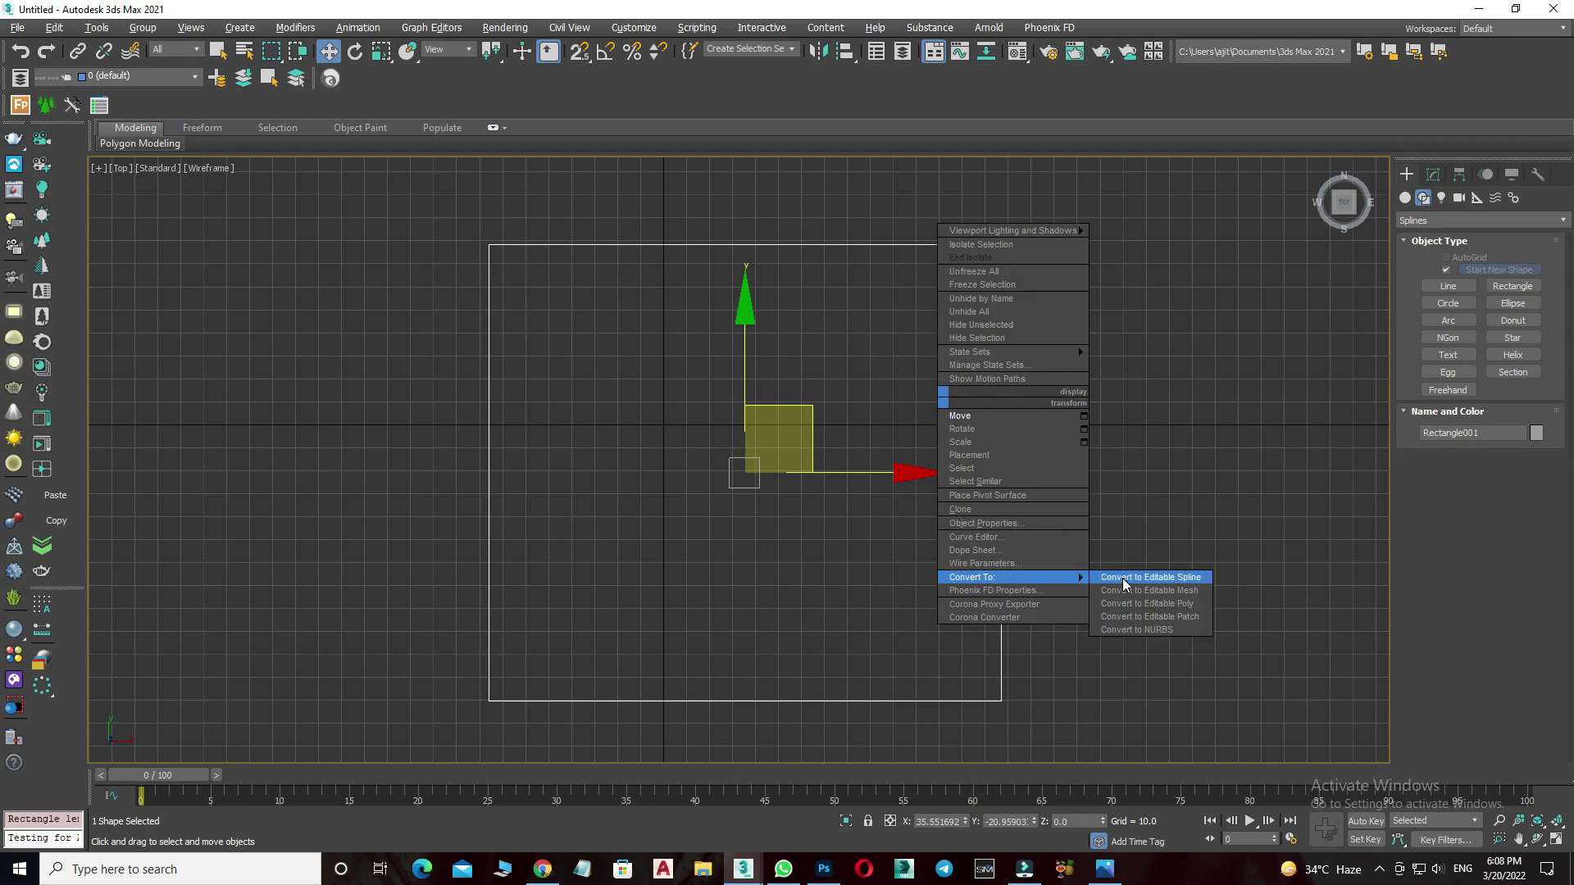
click(1122, 578)
click(1439, 249)
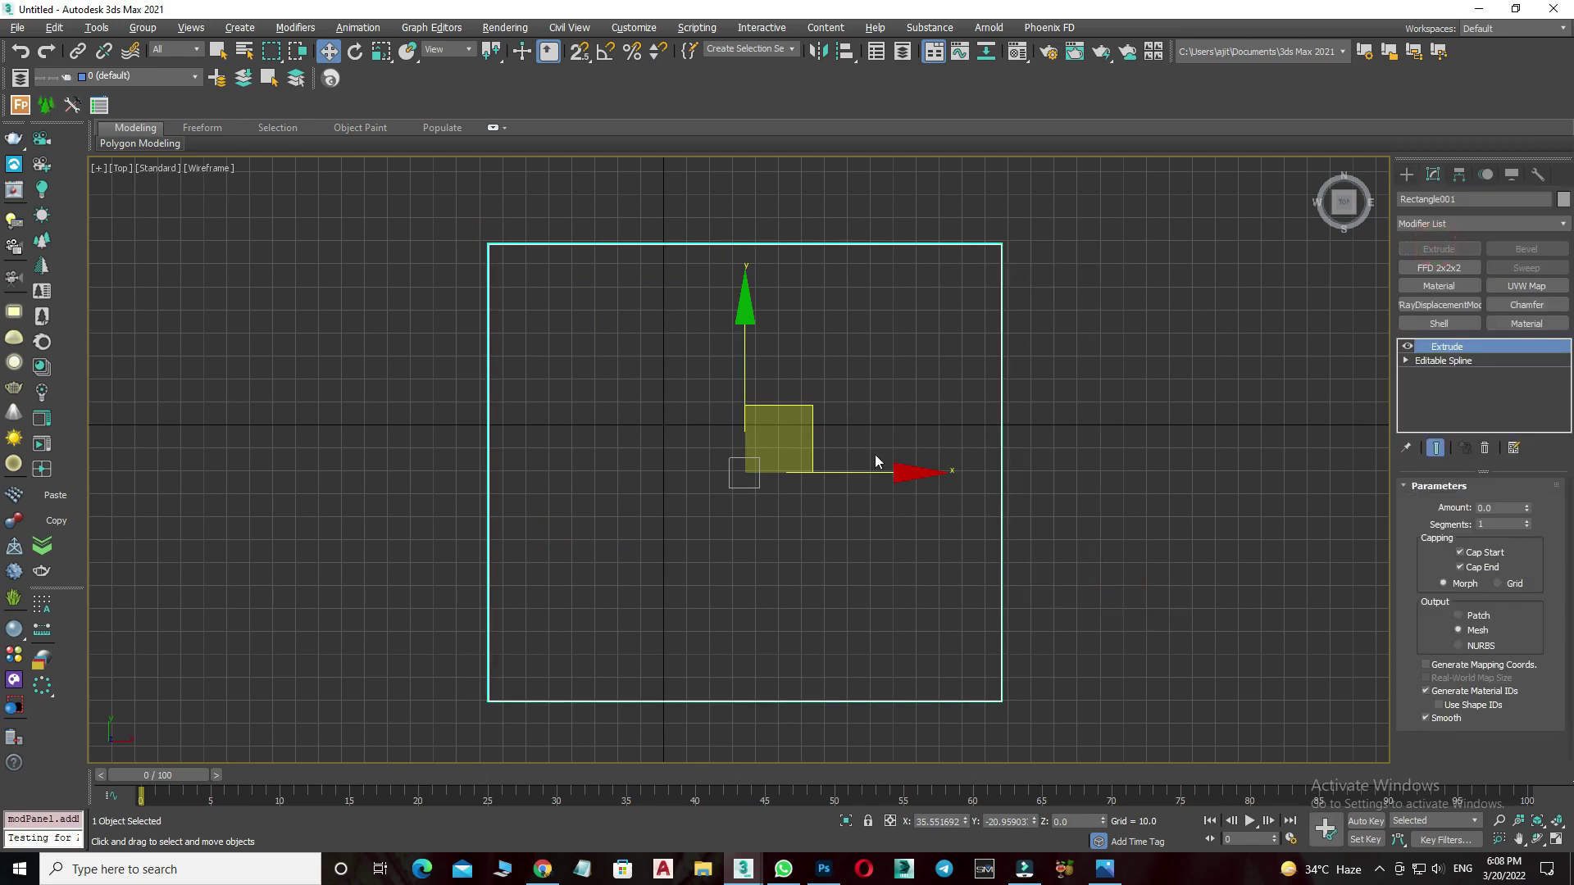
middle_drag(870, 473, 825, 472)
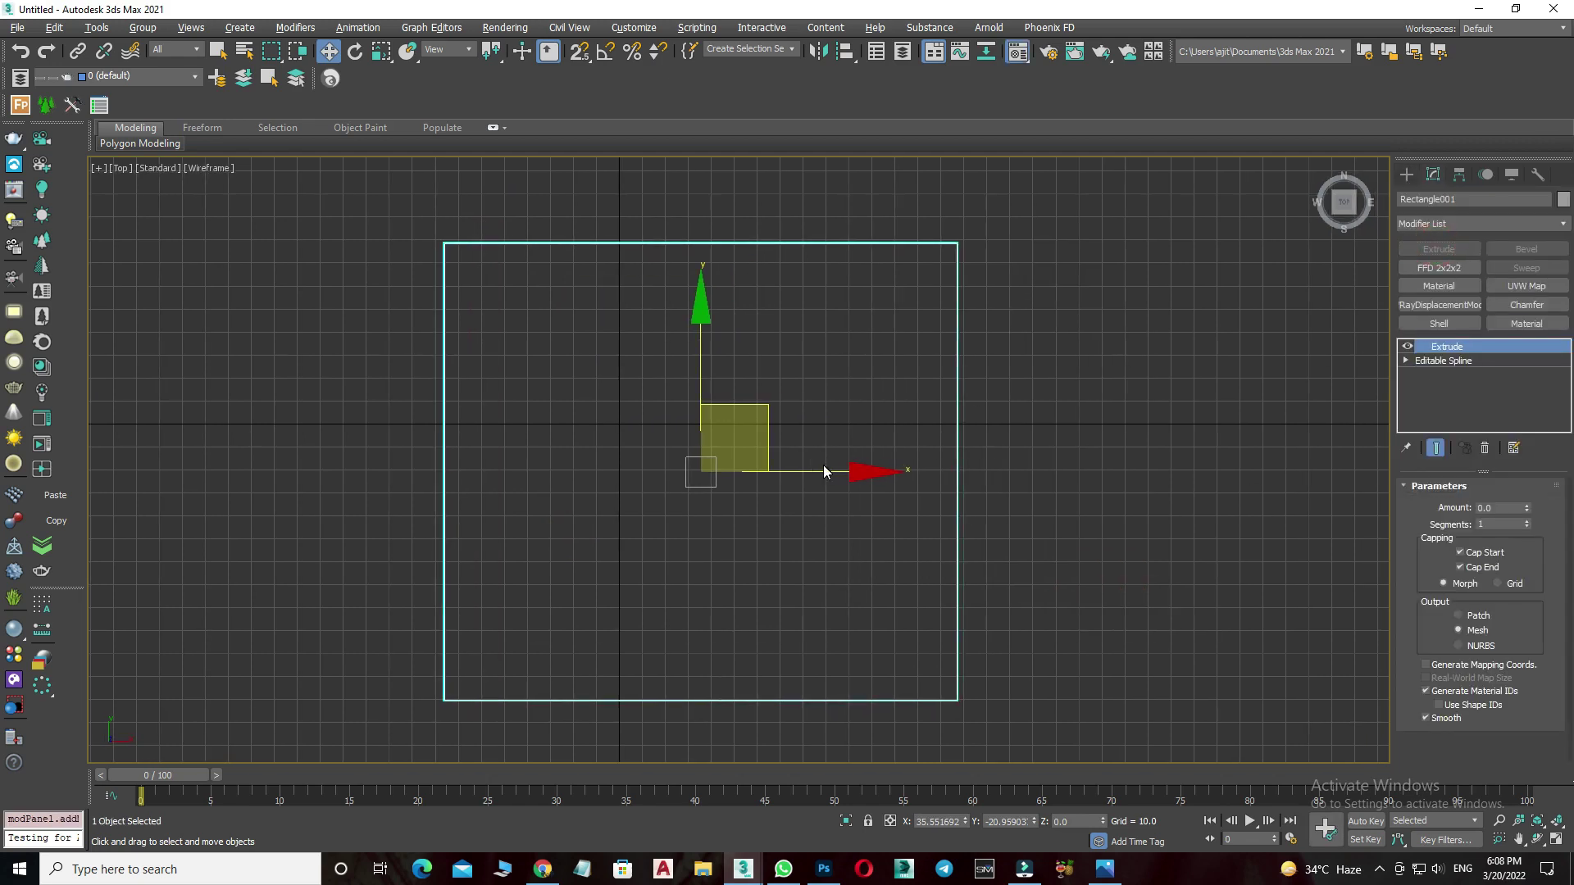
key(m)
drag(1239, 190, 867, 149)
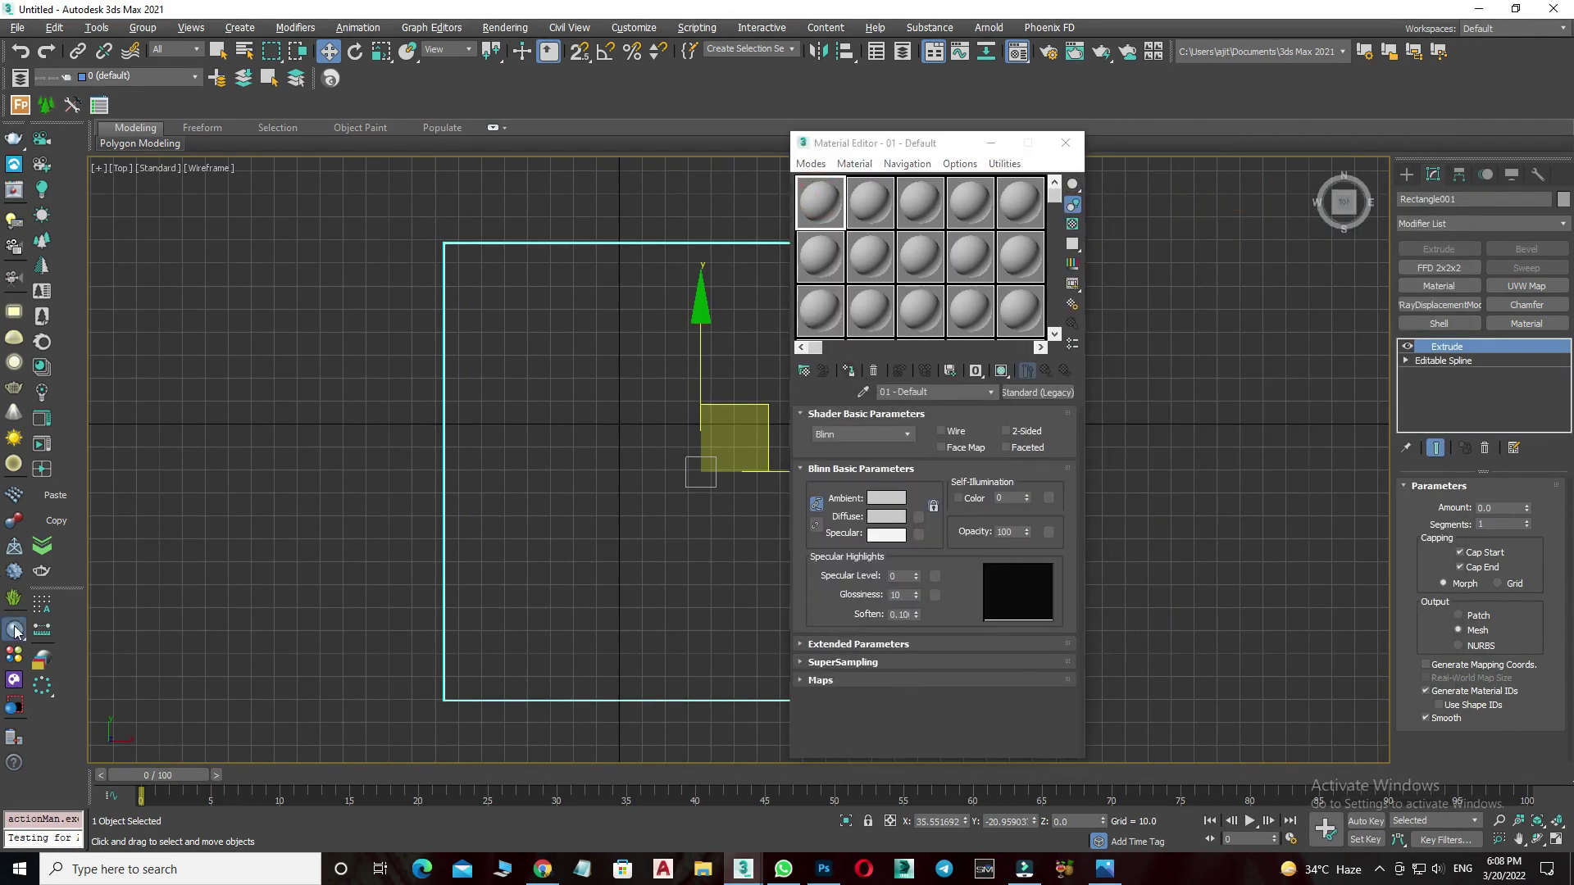
Make the material slot a VRayMtl, switching the renderer to V-Ray, and assign it to Rectangle001.
click(14, 628)
click(849, 496)
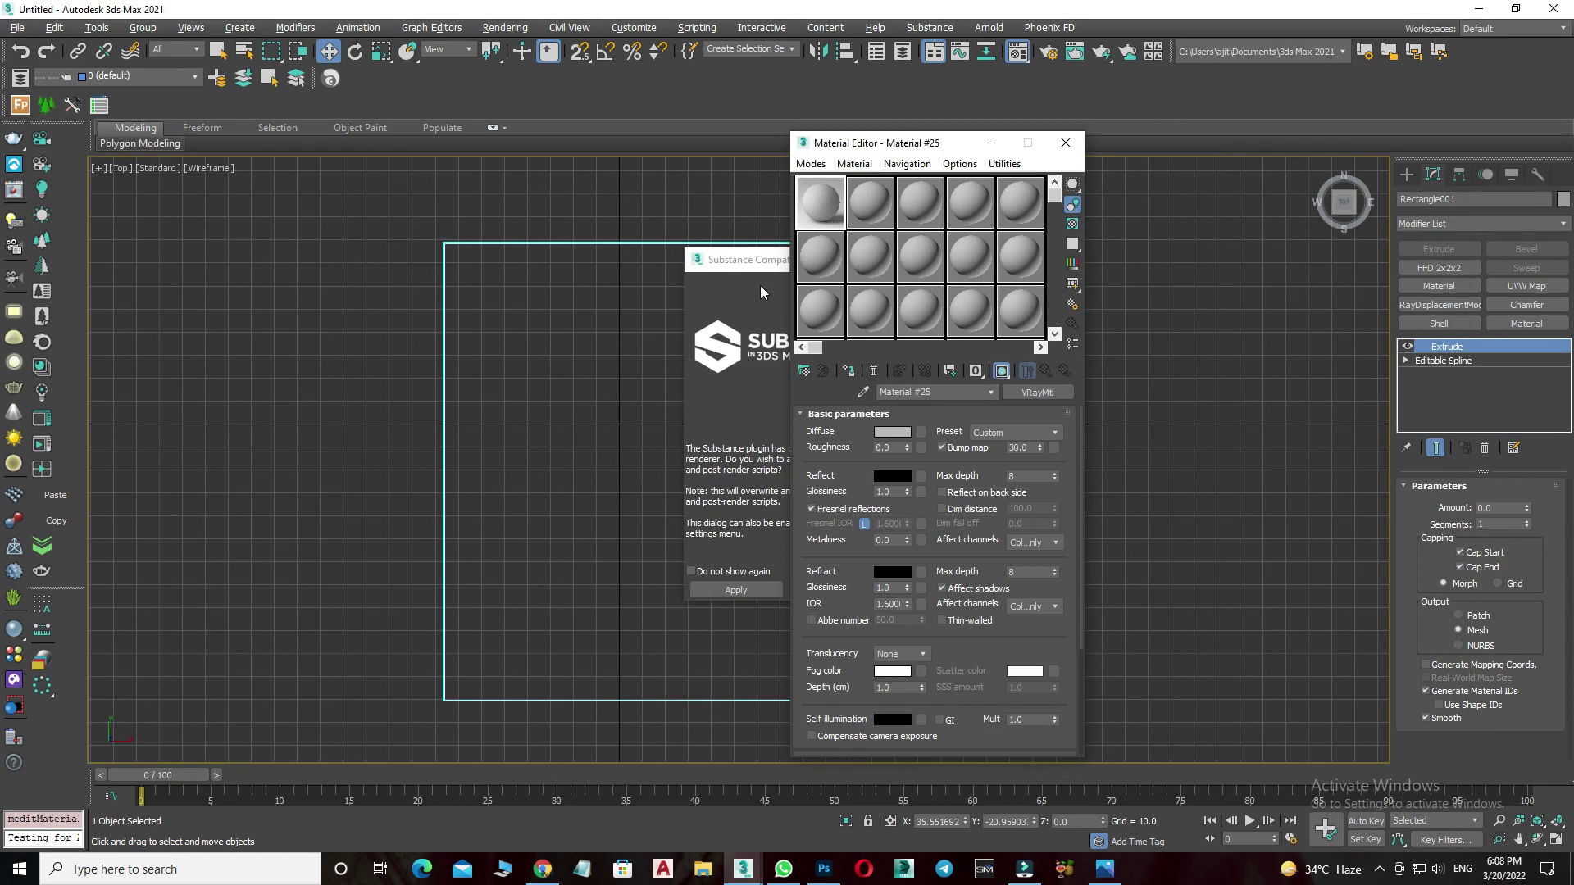
key(Return)
drag(850, 139, 1034, 140)
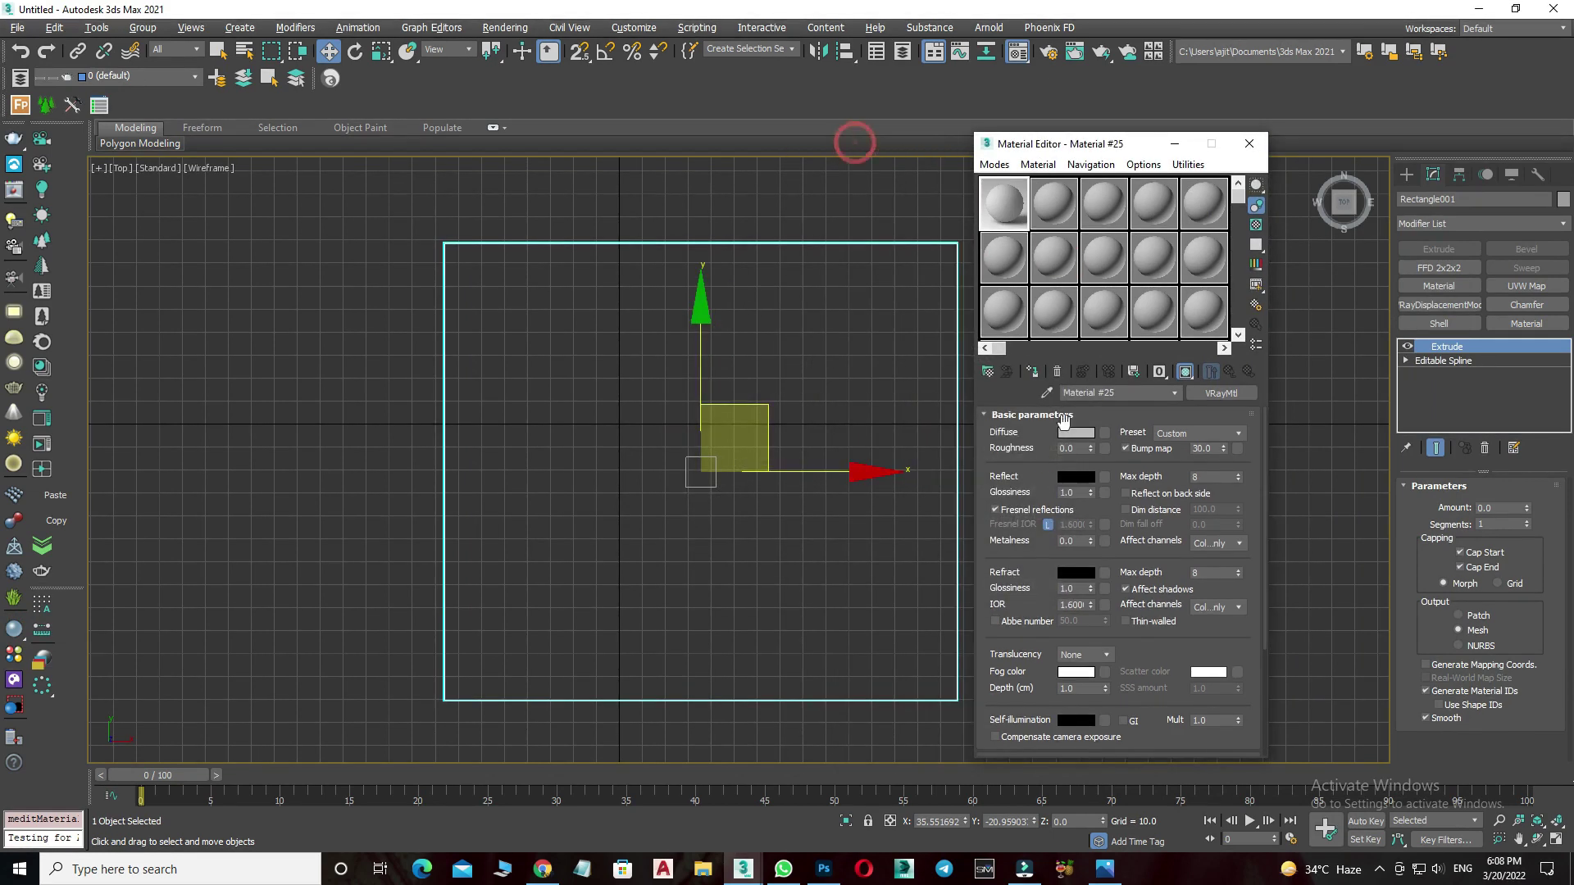
click(1031, 374)
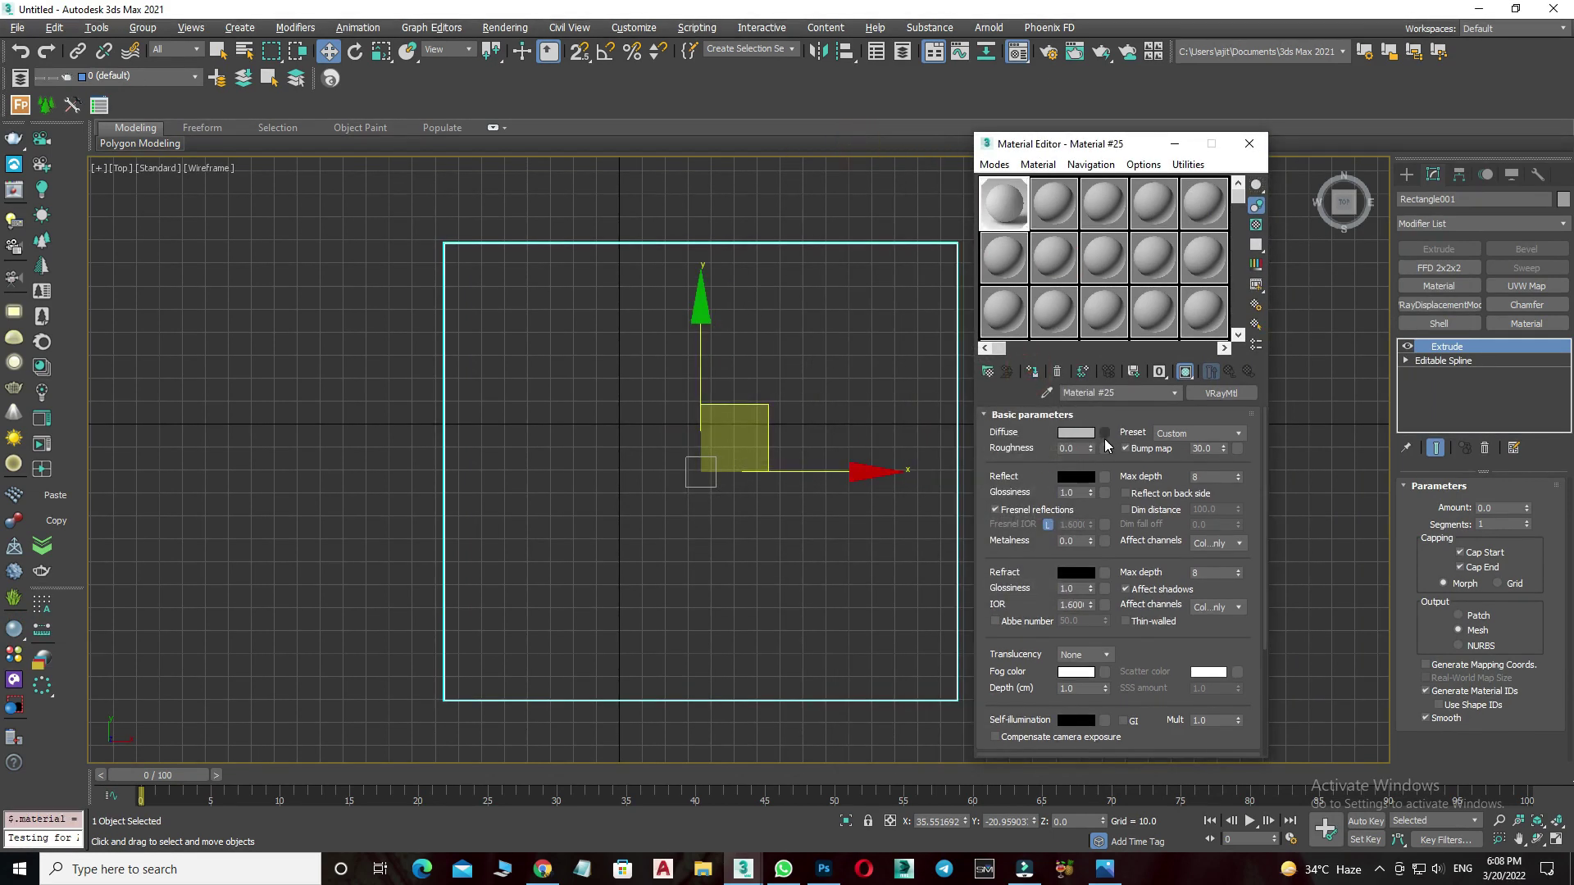
Load the topographic contour map image from the Desktop as the Diffuse bitmap.
click(1103, 434)
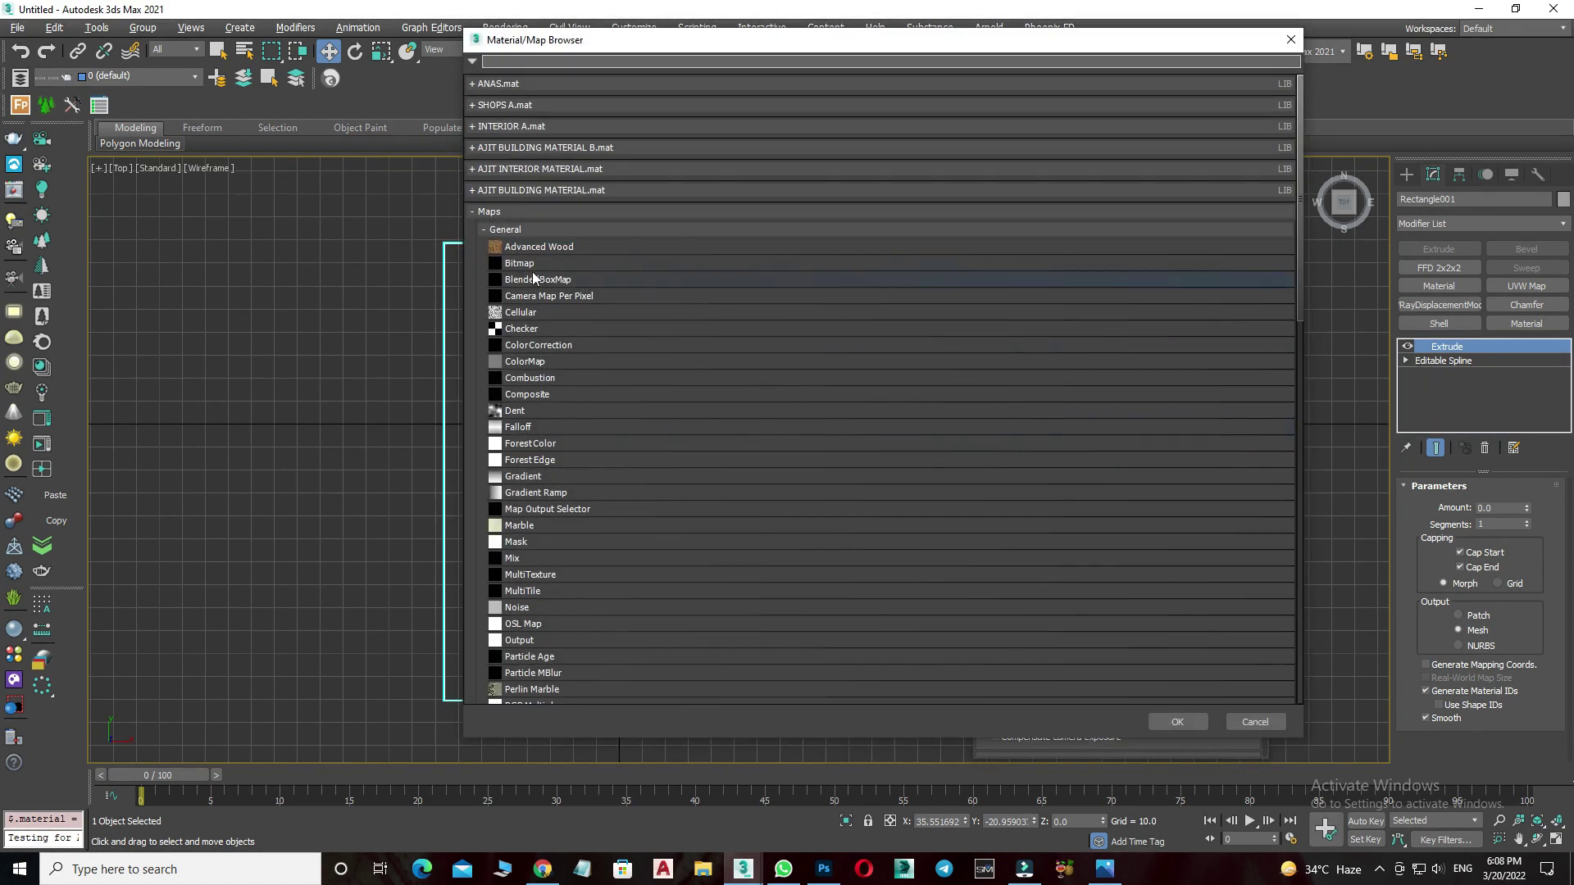
double_click(528, 263)
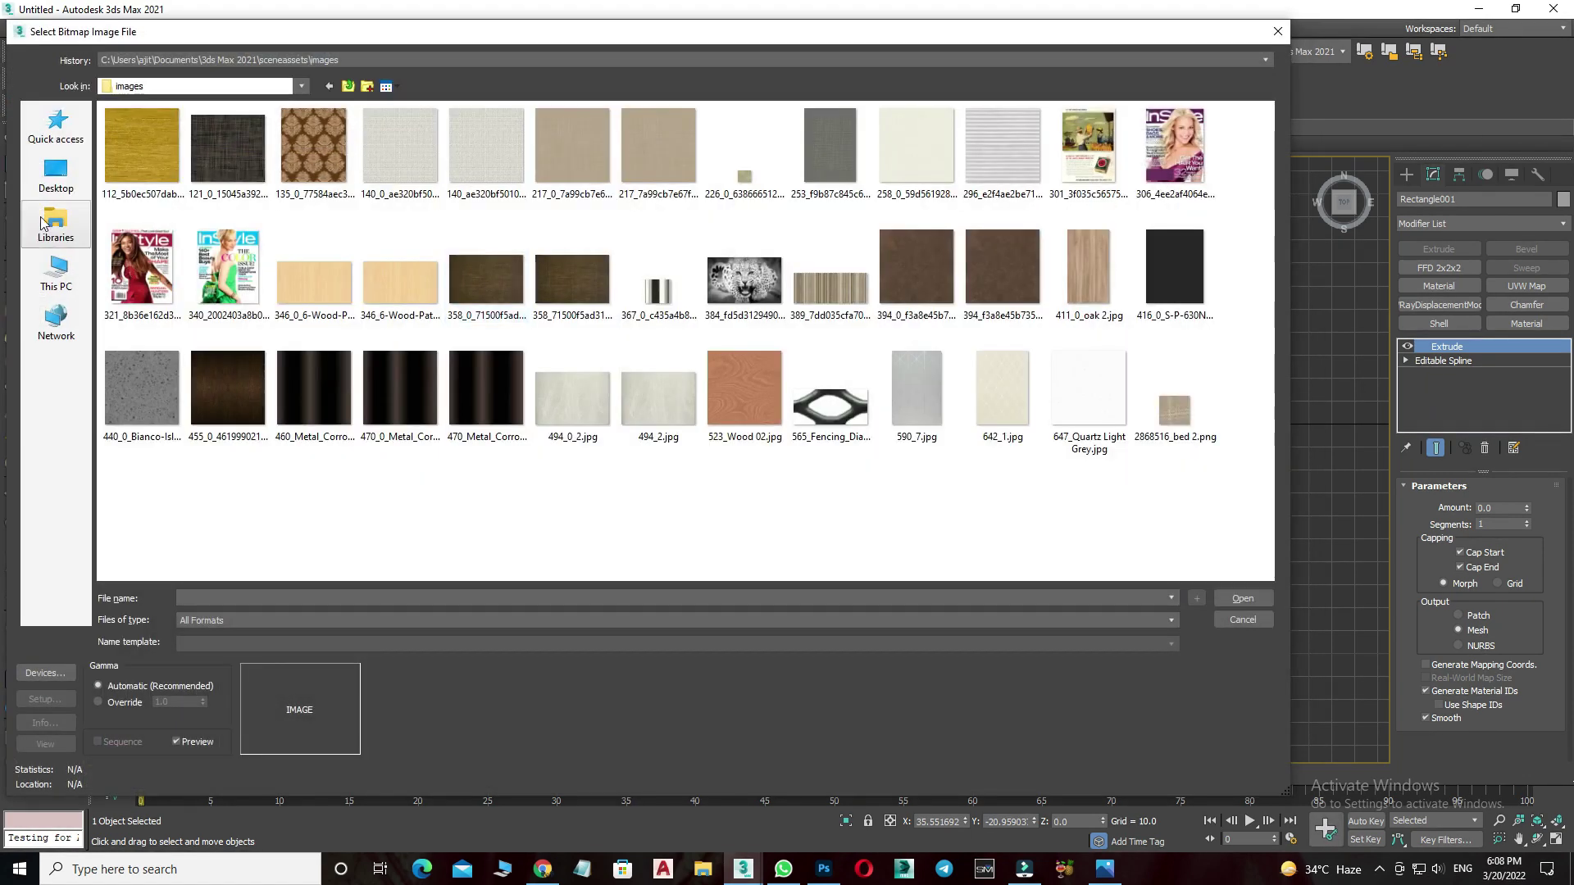
click(52, 189)
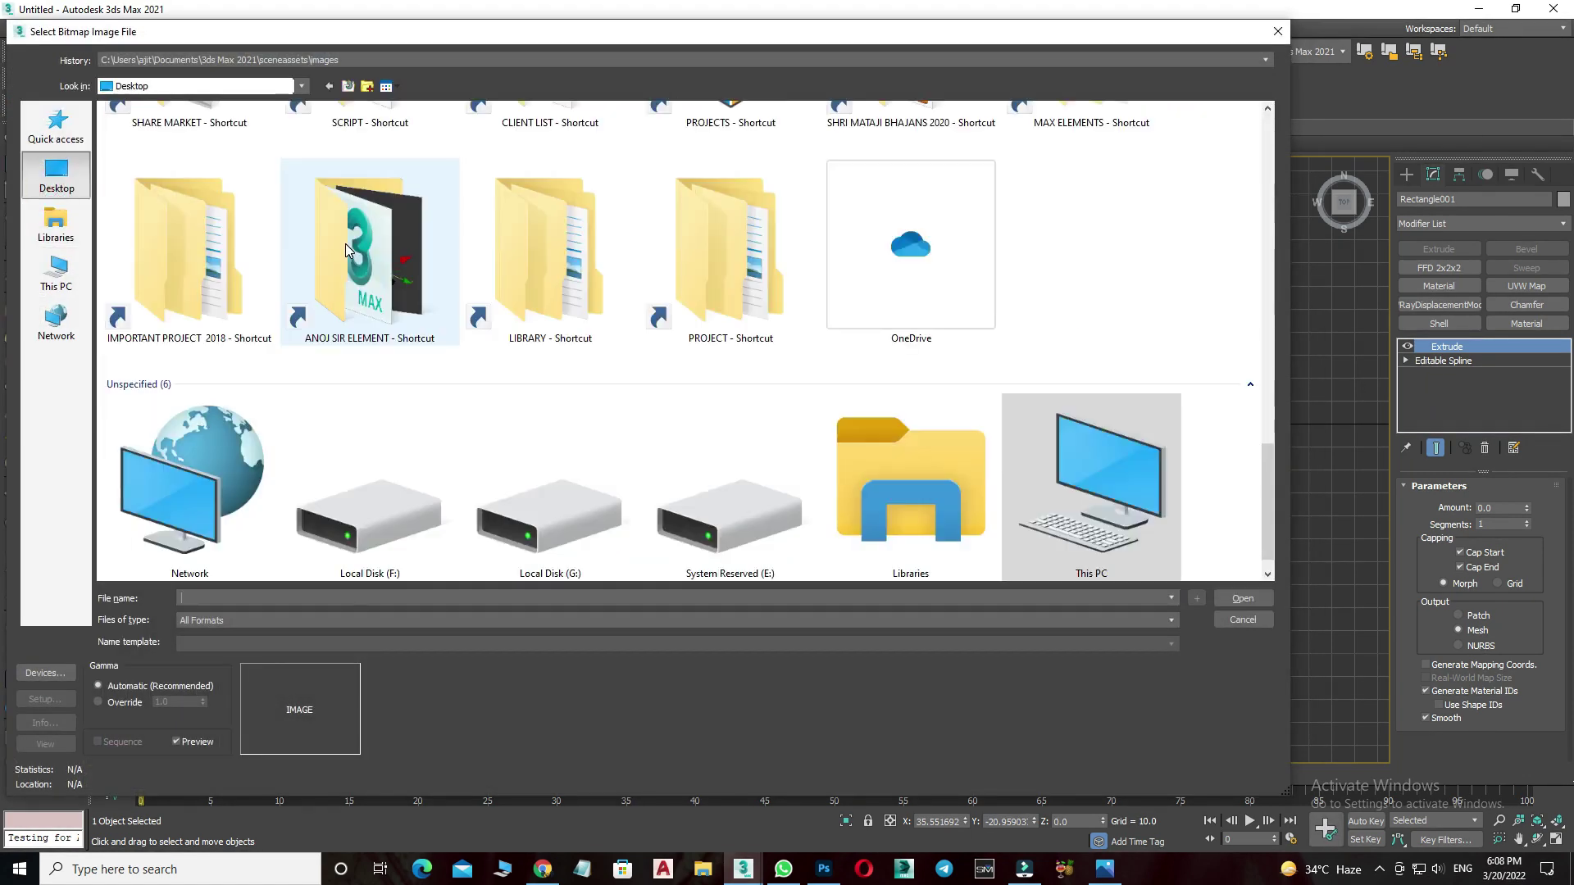
click(179, 215)
double_click(179, 216)
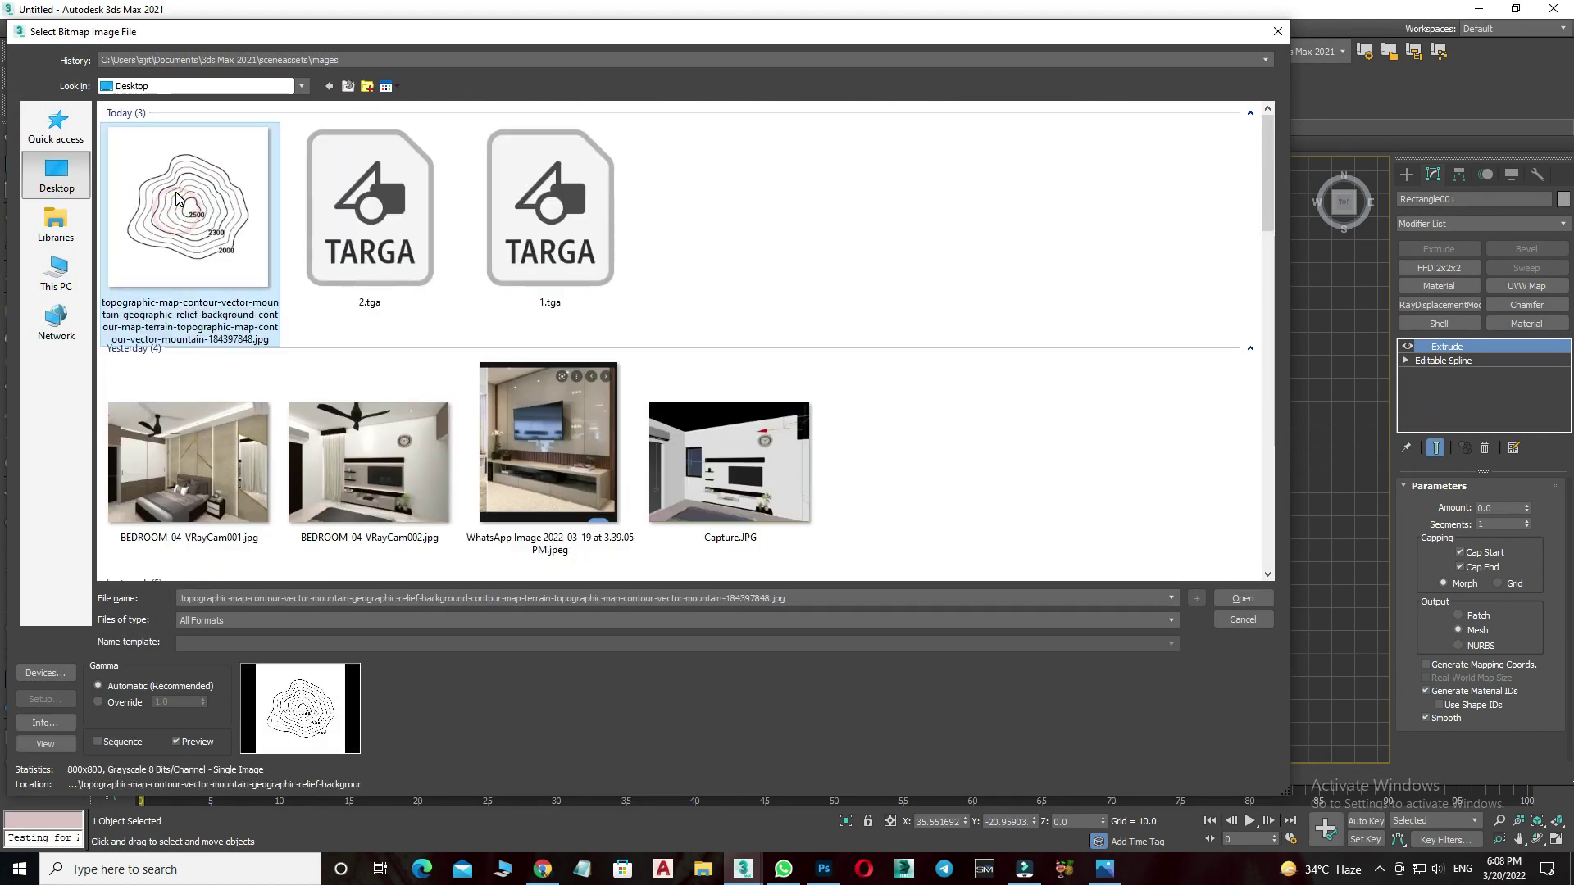
Close the material editor and add a UVW Map modifier to the rectangle.
click(1185, 371)
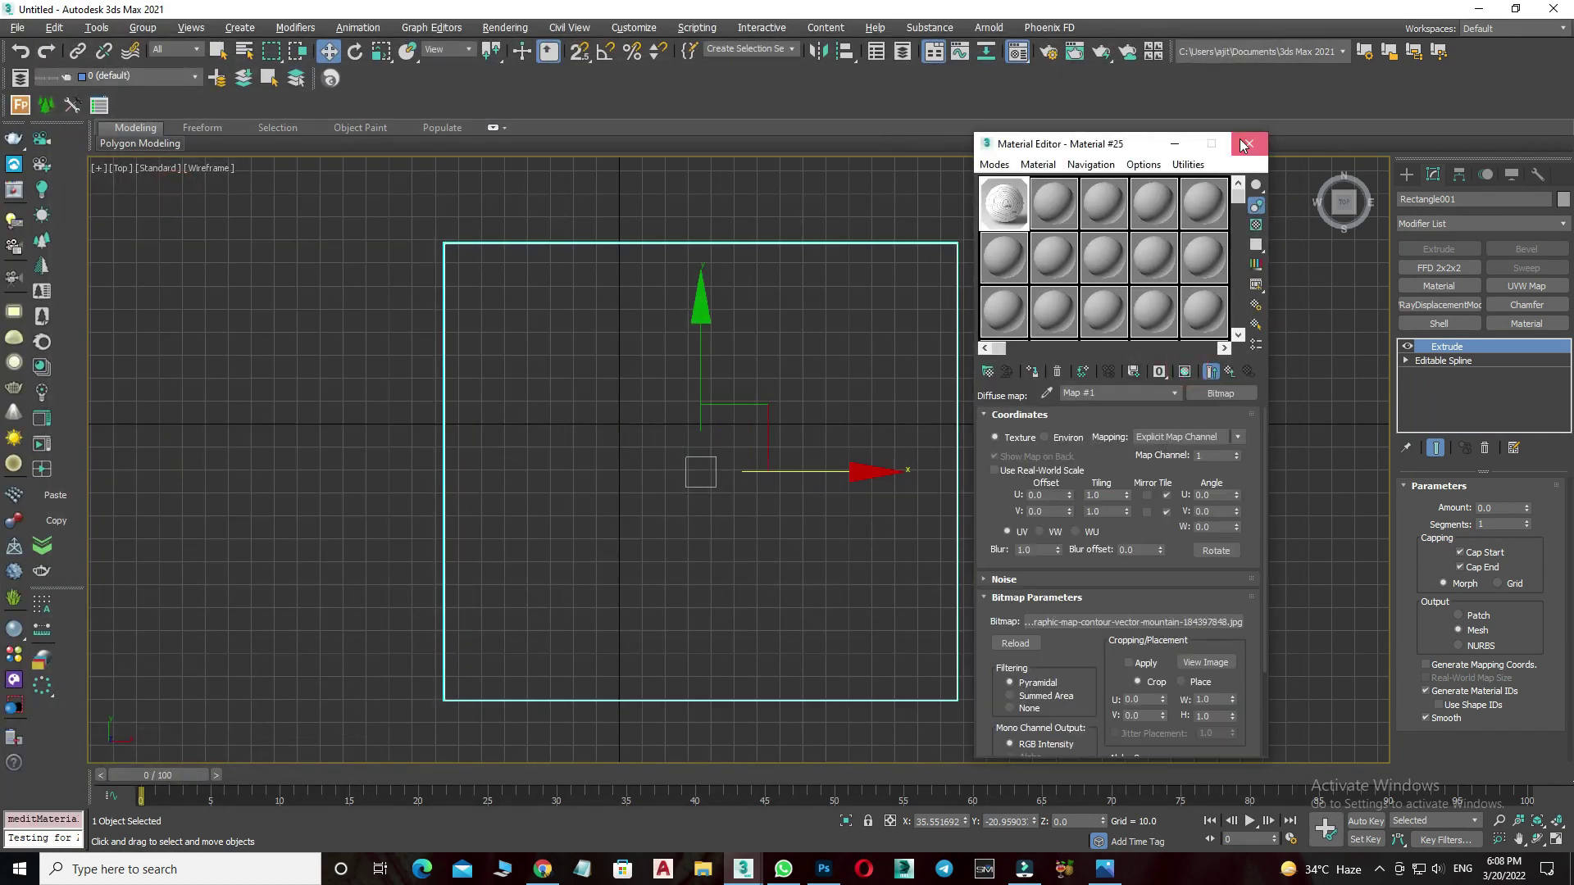
click(1248, 143)
click(1526, 286)
Set UVW Map to Box and show the contour texture in the shaded viewport.
click(1449, 580)
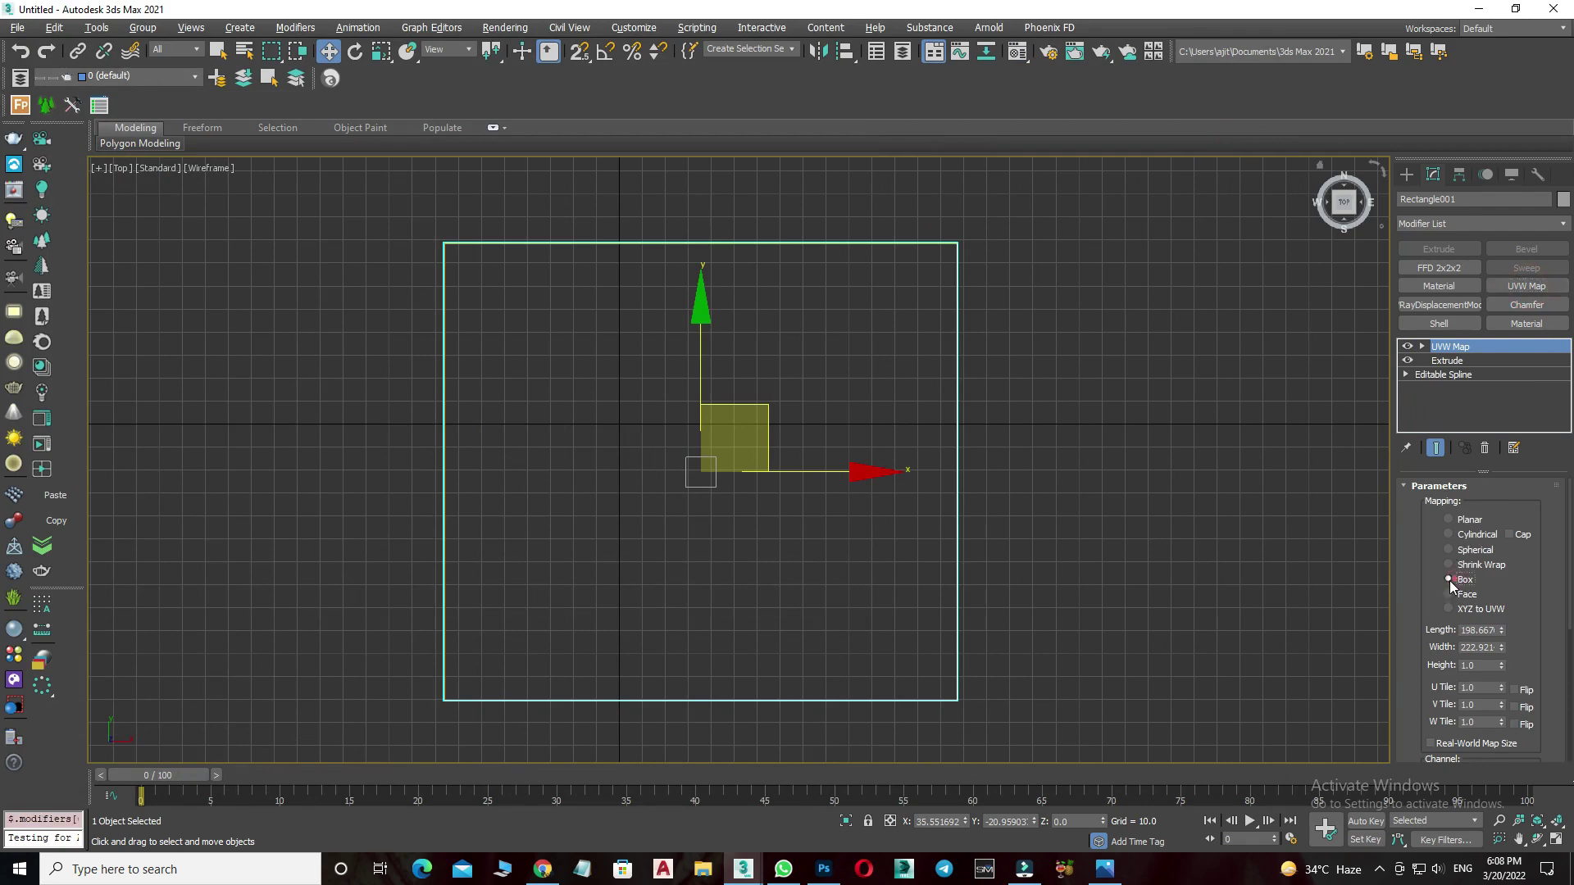
right_click(827, 434)
click(830, 443)
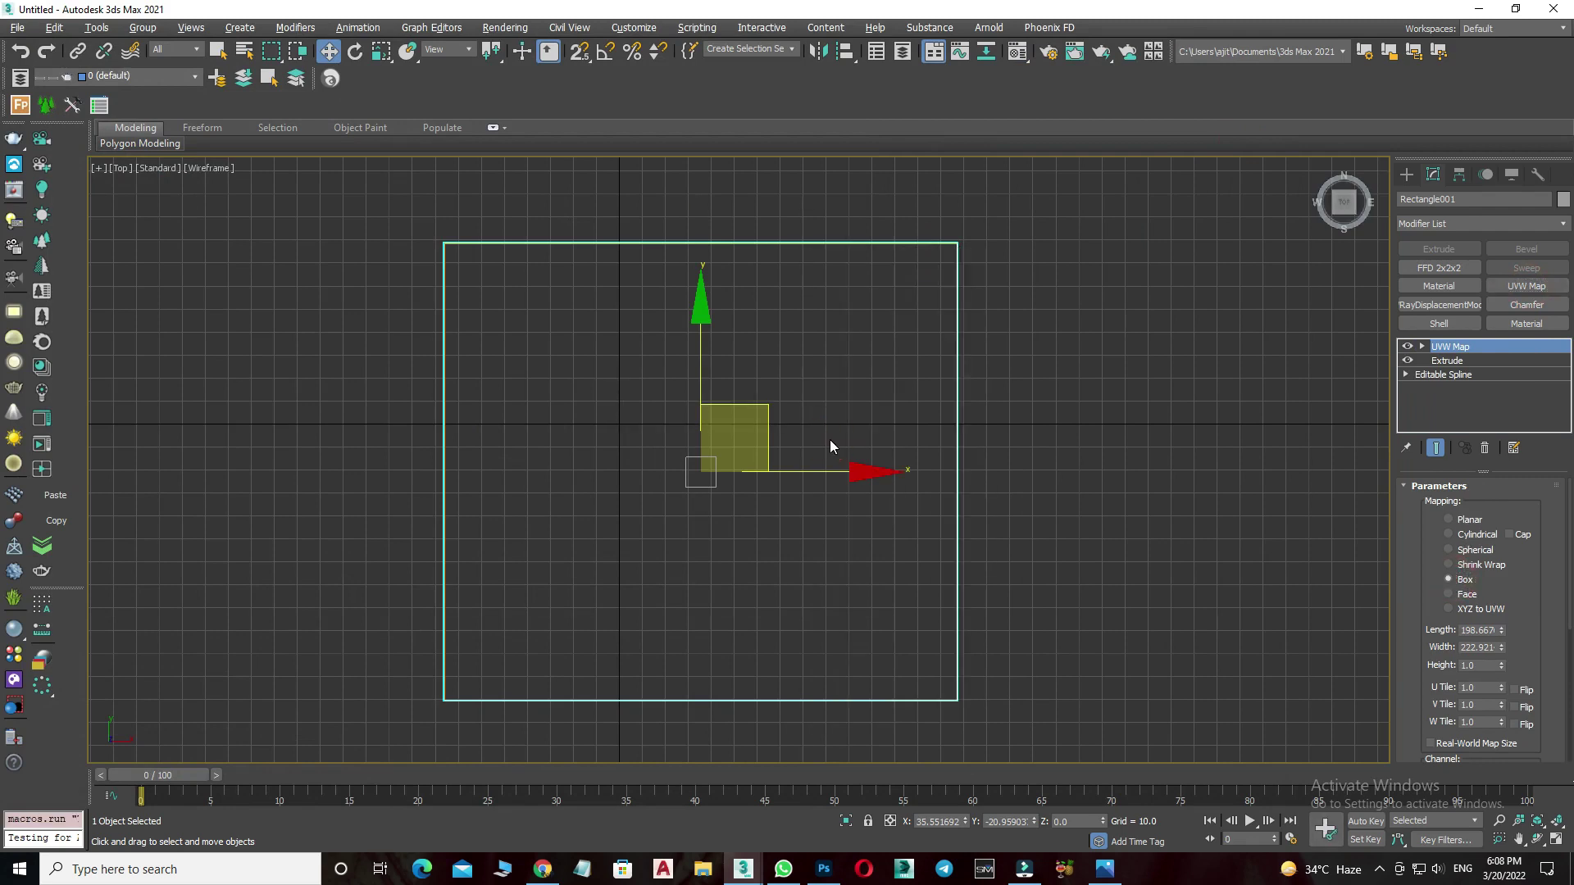
key(F3)
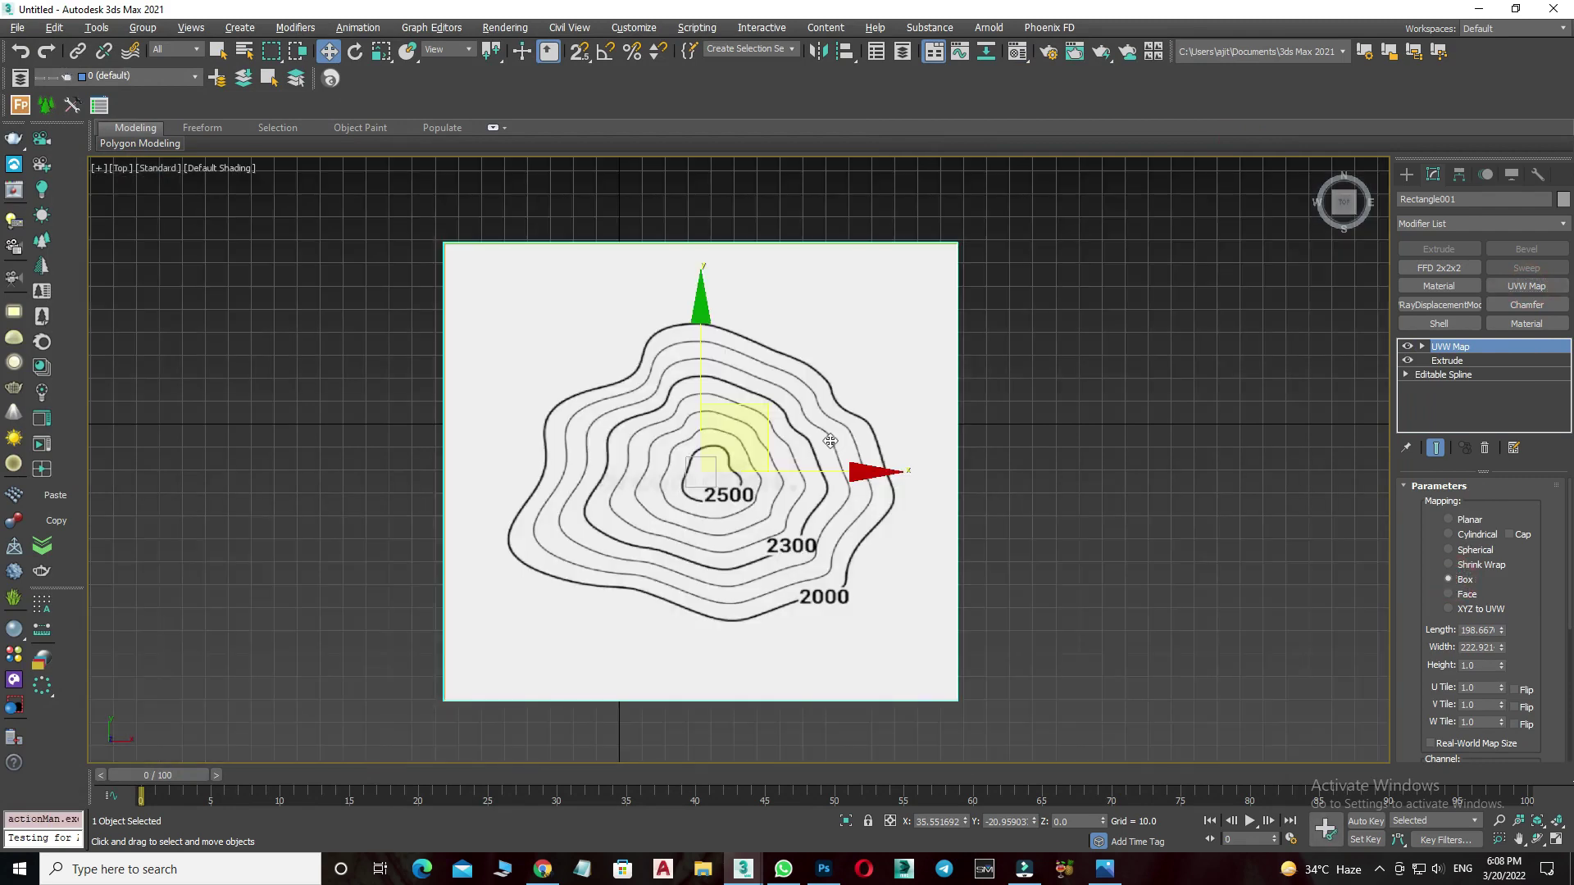
mouse_move(848, 489)
middle_down()
mouse_move(752, 524)
mouse_move(706, 520)
middle_up()
scroll(738, 525, up, 2)
scroll(719, 519, down, 2)
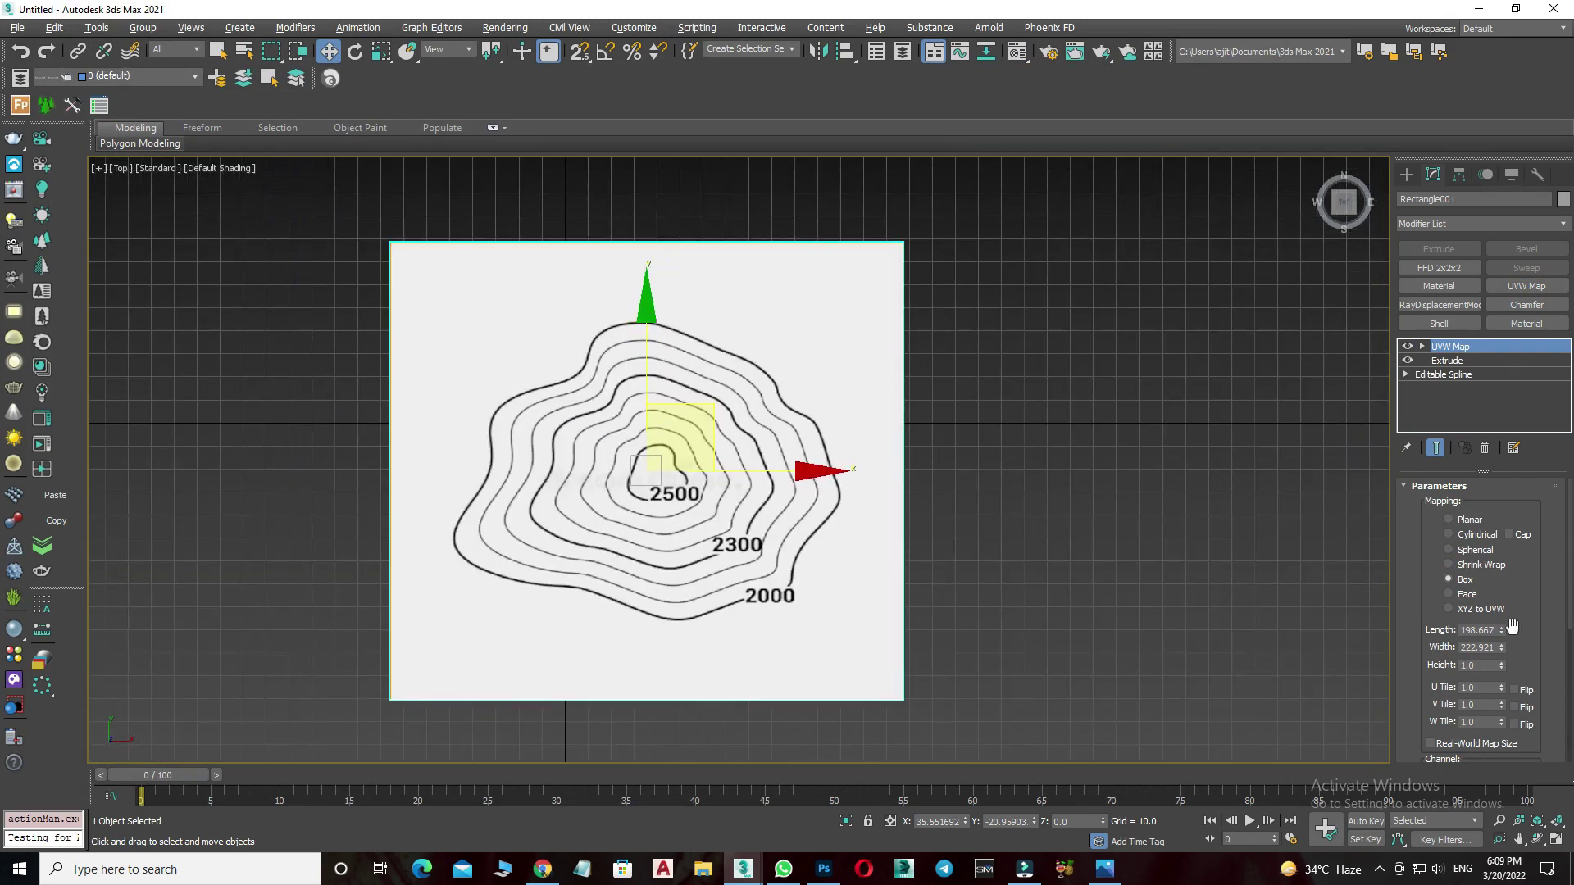
Size the UVW Map Length and Width to about 282.3 so the contours fill the plane.
drag(1502, 647, 1498, 584)
mouse_move(1502, 648)
mouse_down()
mouse_move(1502, 661)
mouse_move(1500, 631)
mouse_up()
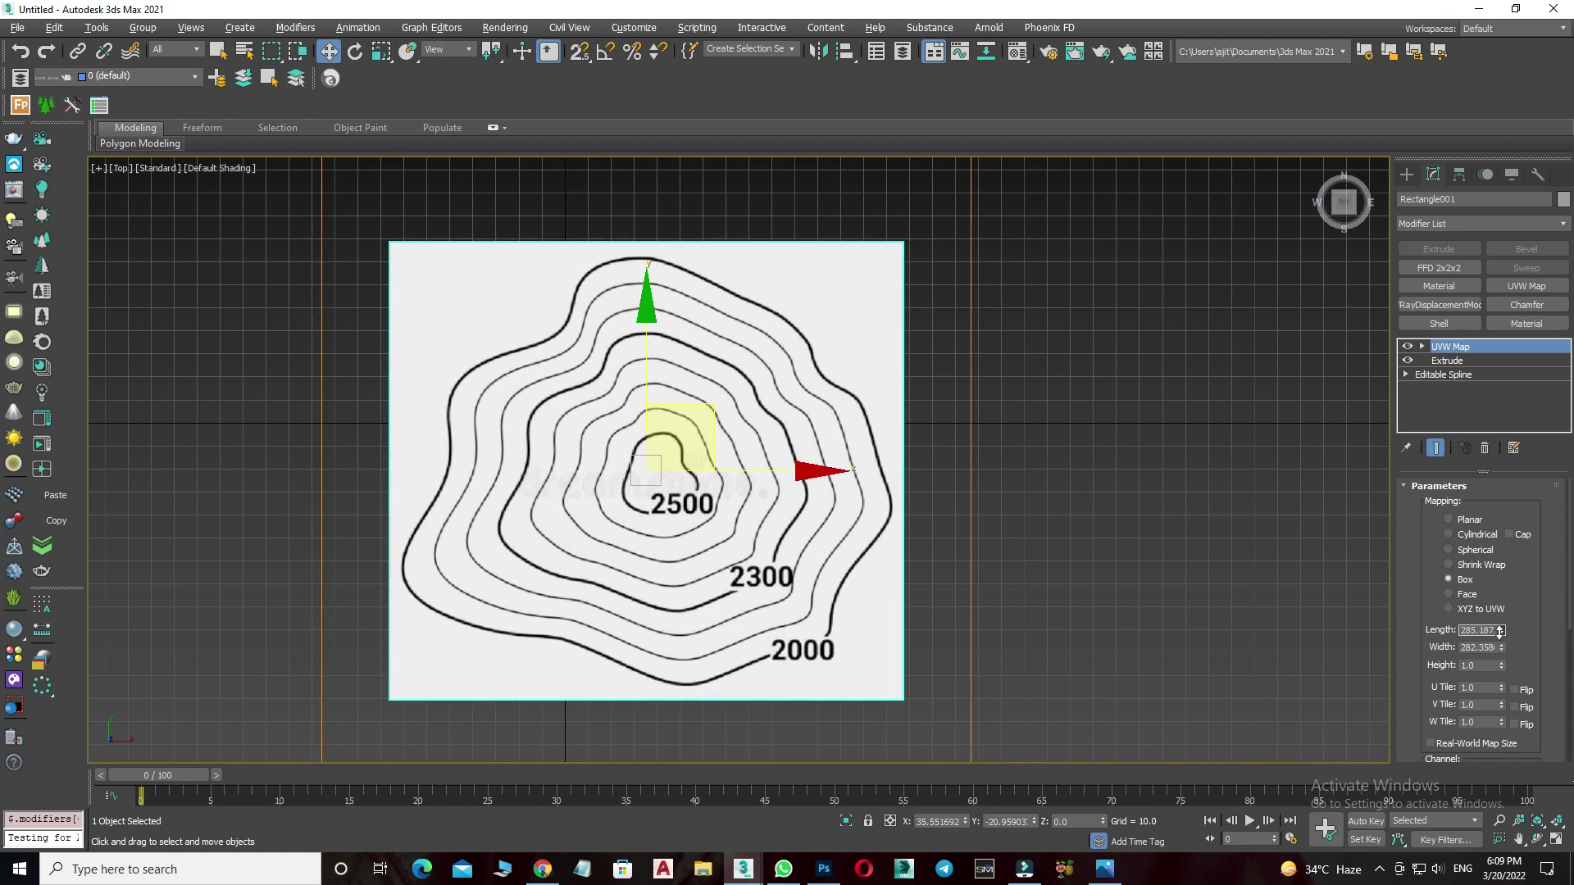
drag(1500, 634, 1499, 632)
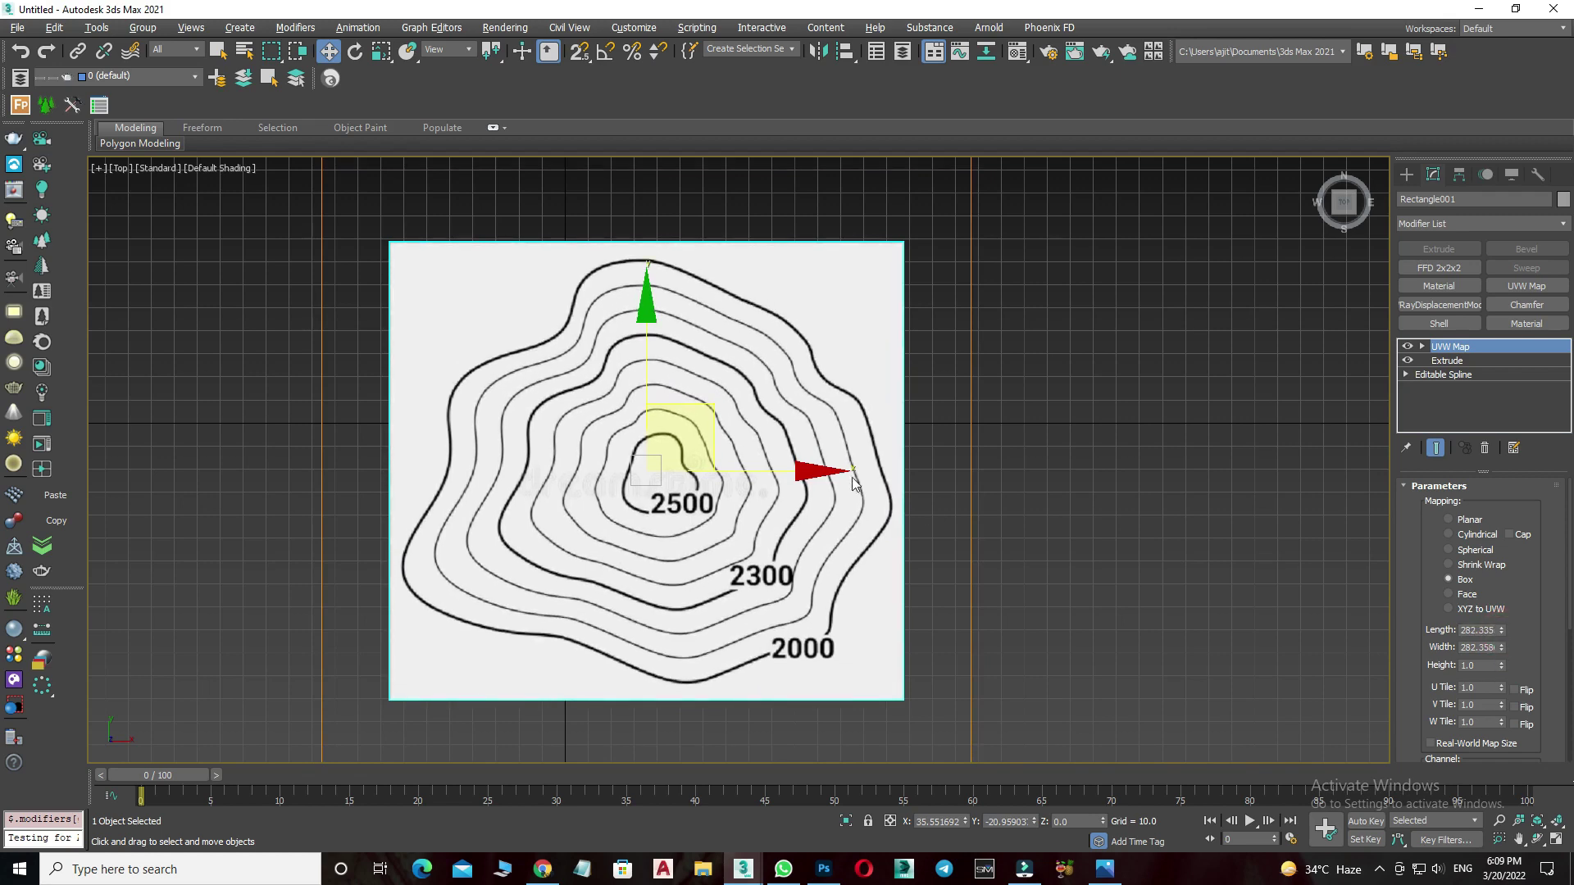
middle_drag(751, 538, 809, 534)
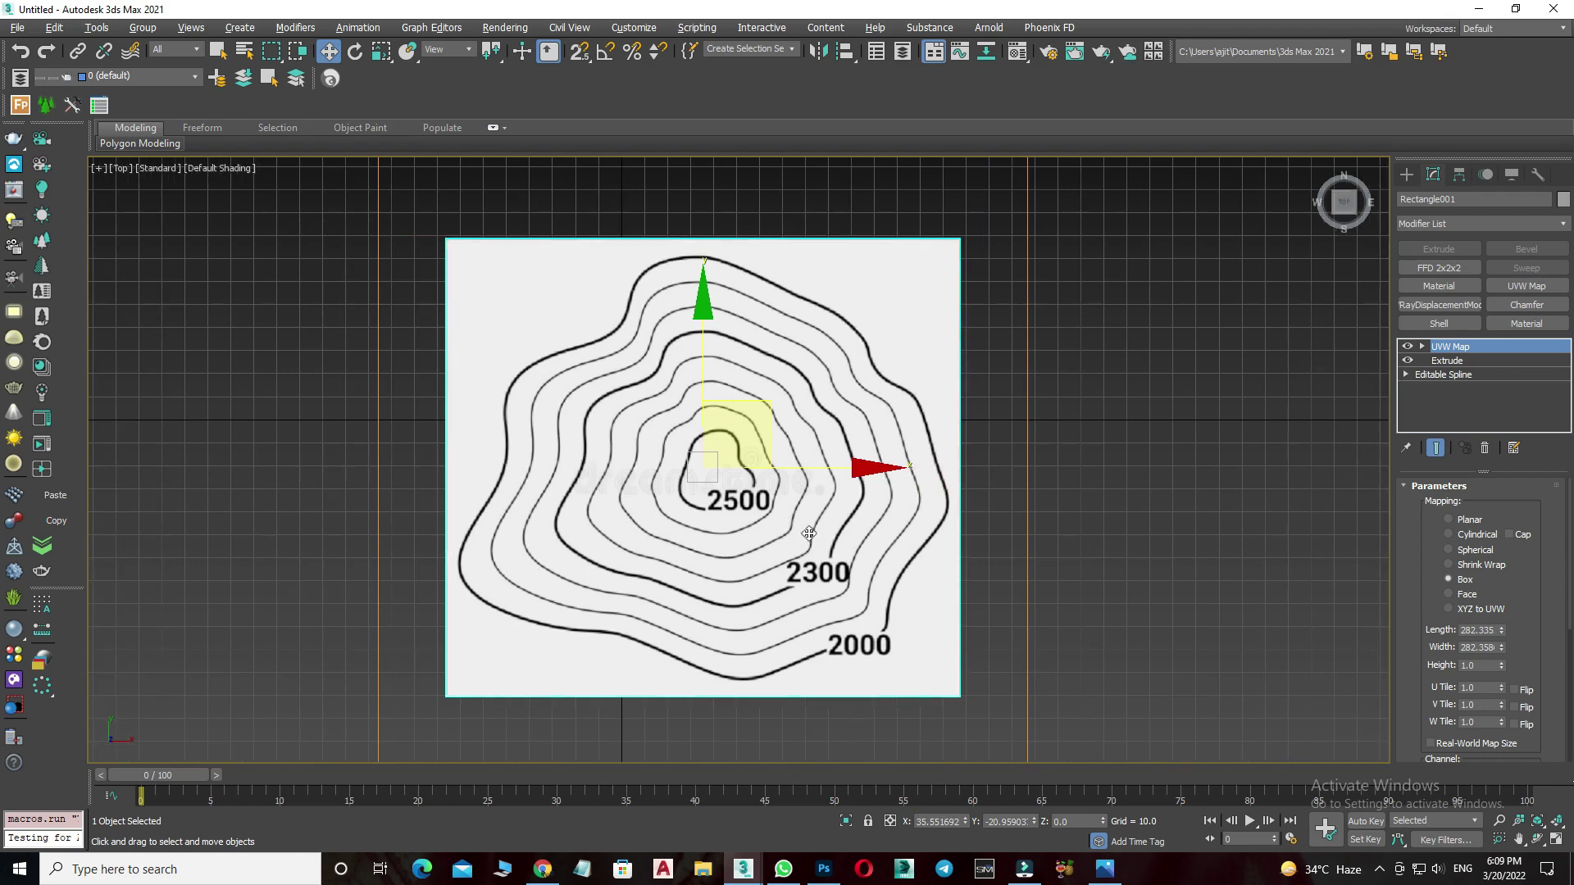
click(1090, 478)
Inspect the textured plane in Perspective, then in Top view activate the Line spline tool.
key(p)
mouse_move(1033, 534)
alt+middle_down()
mouse_move(776, 502)
mouse_move(842, 503)
alt+middle_up()
scroll(842, 503, down, 5)
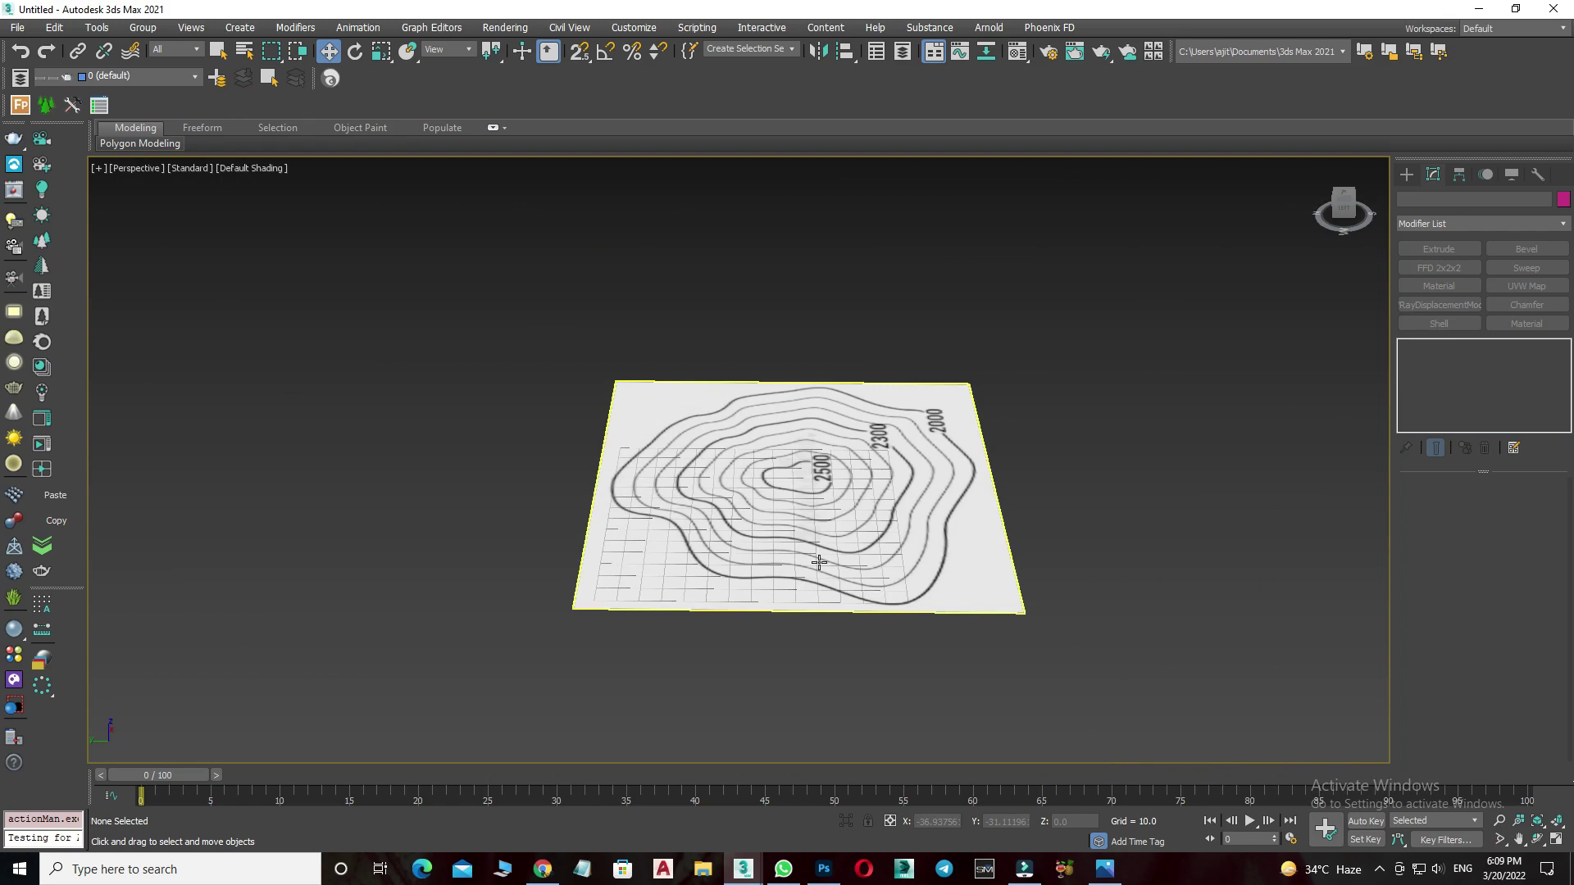
key(t)
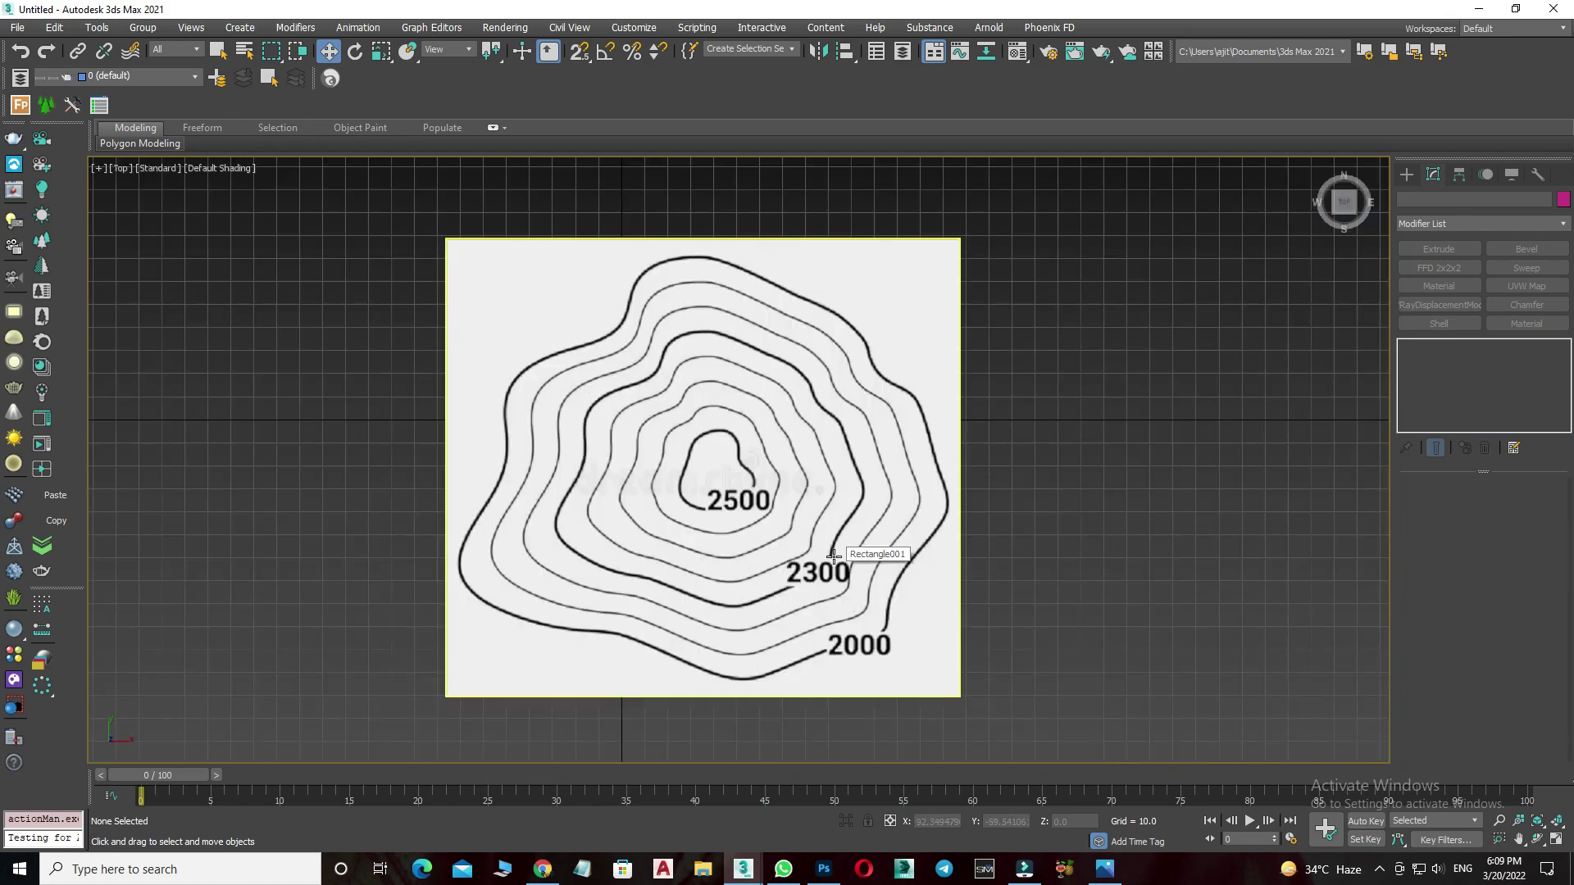
click(937, 356)
click(1124, 428)
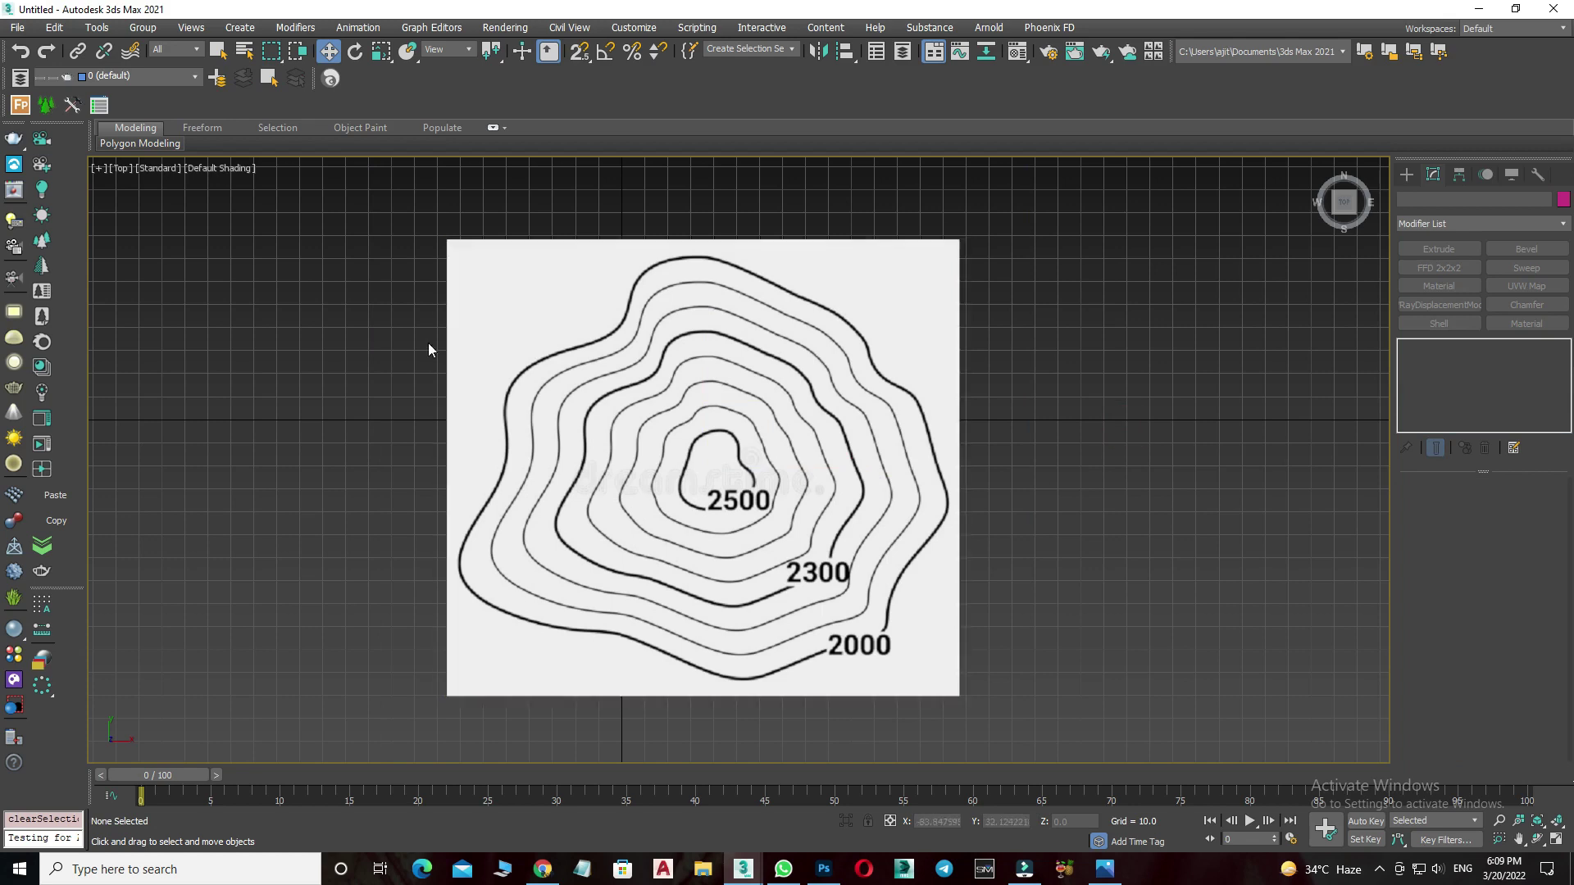
scroll(687, 429, up, 2)
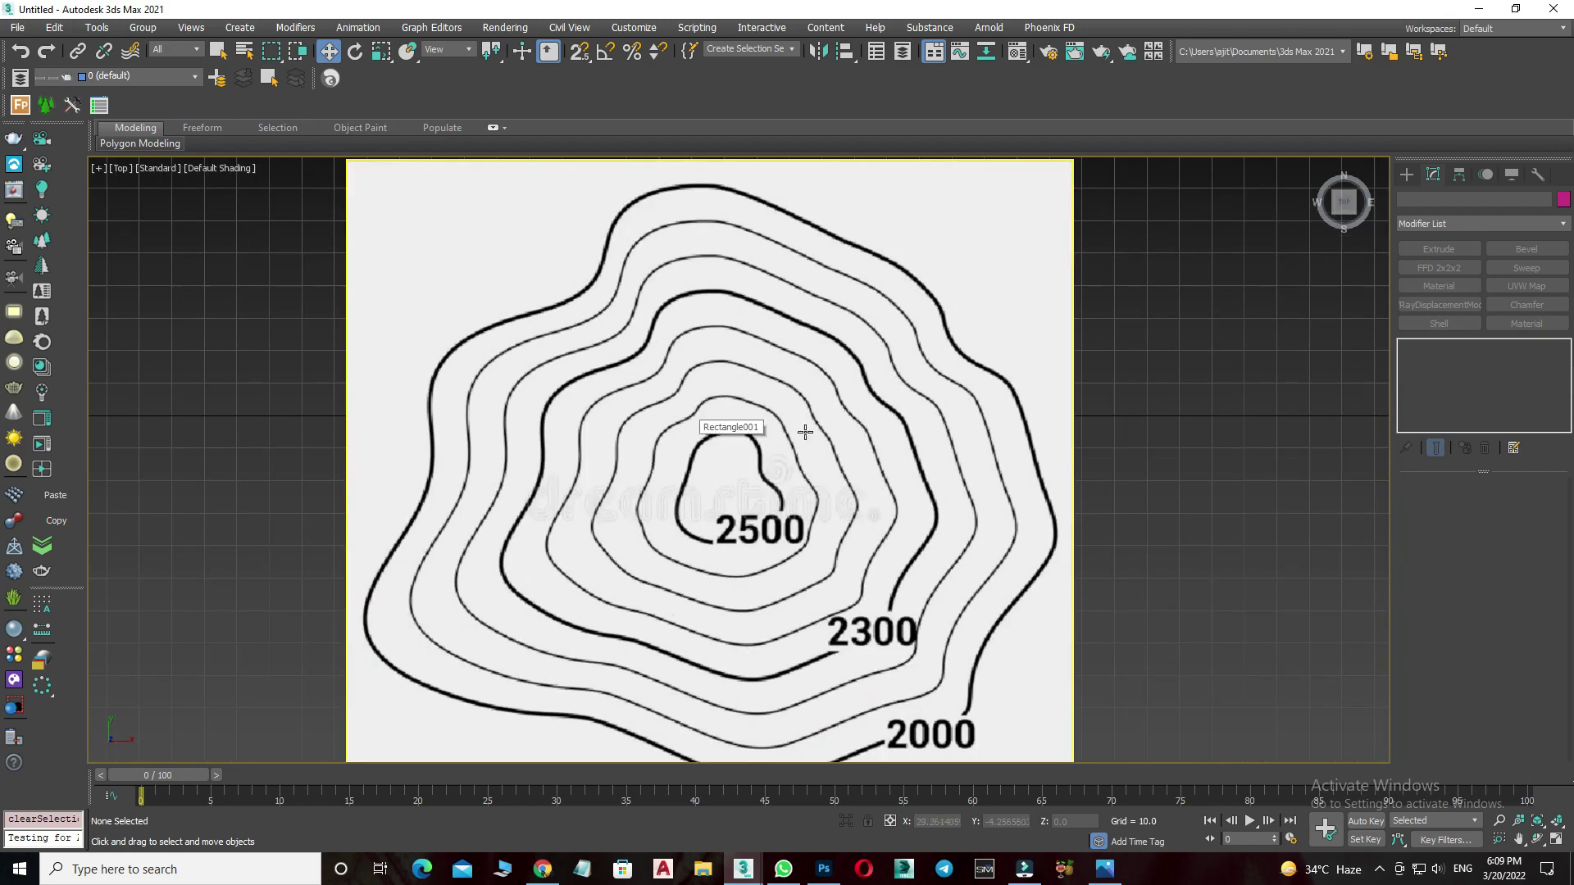
click(1406, 173)
click(1448, 285)
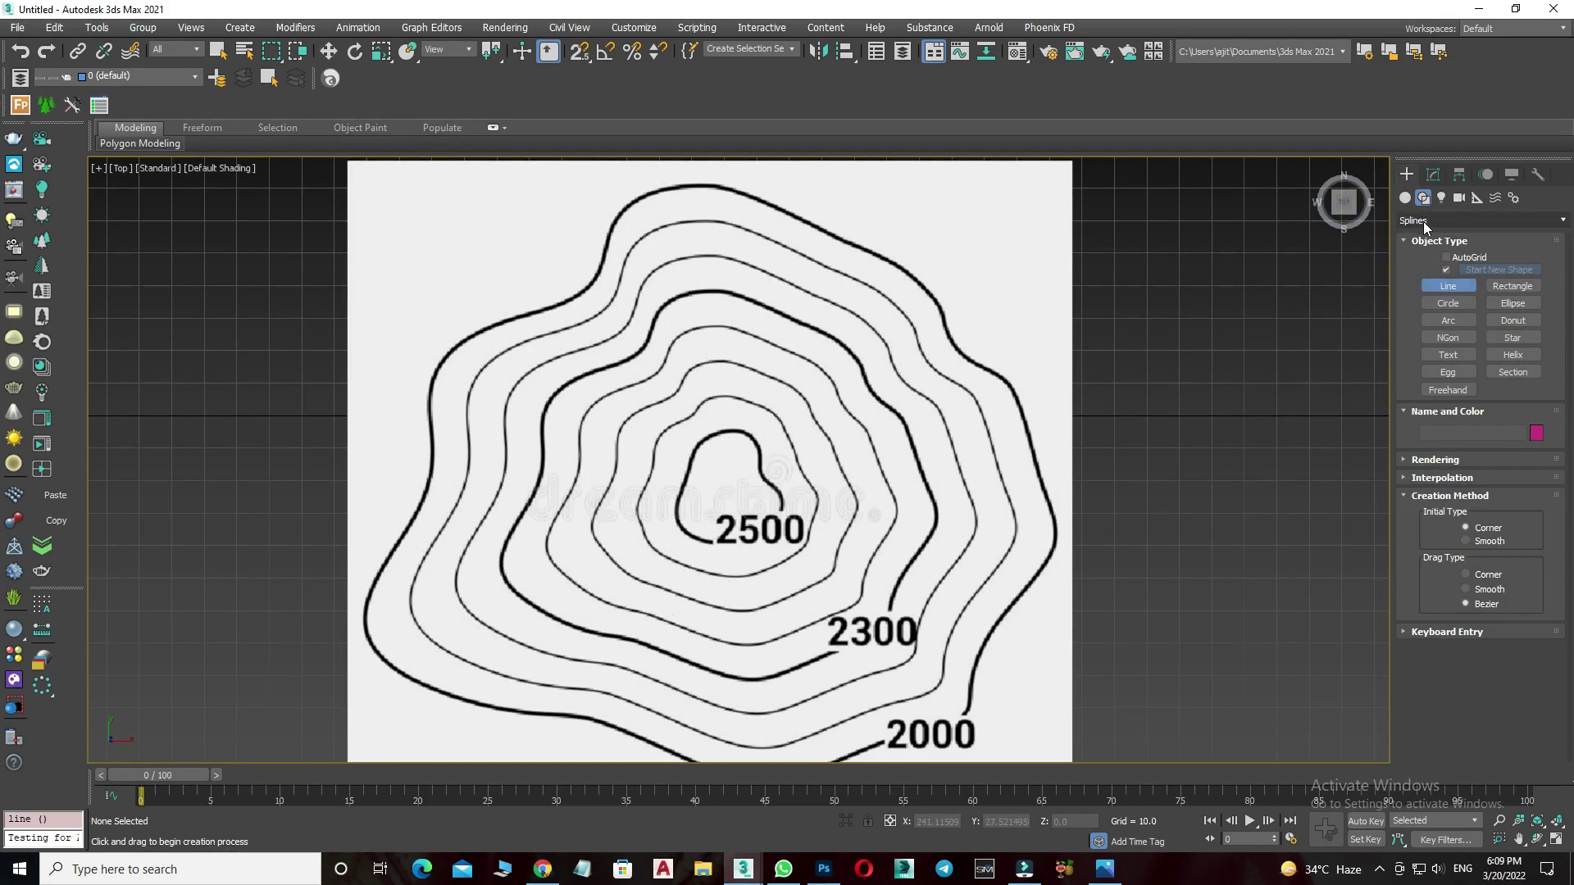
Trace the innermost 2500 contour with an eight-point closed Line spline.
scroll(777, 528, up, 5)
middle_drag(777, 527, 770, 569)
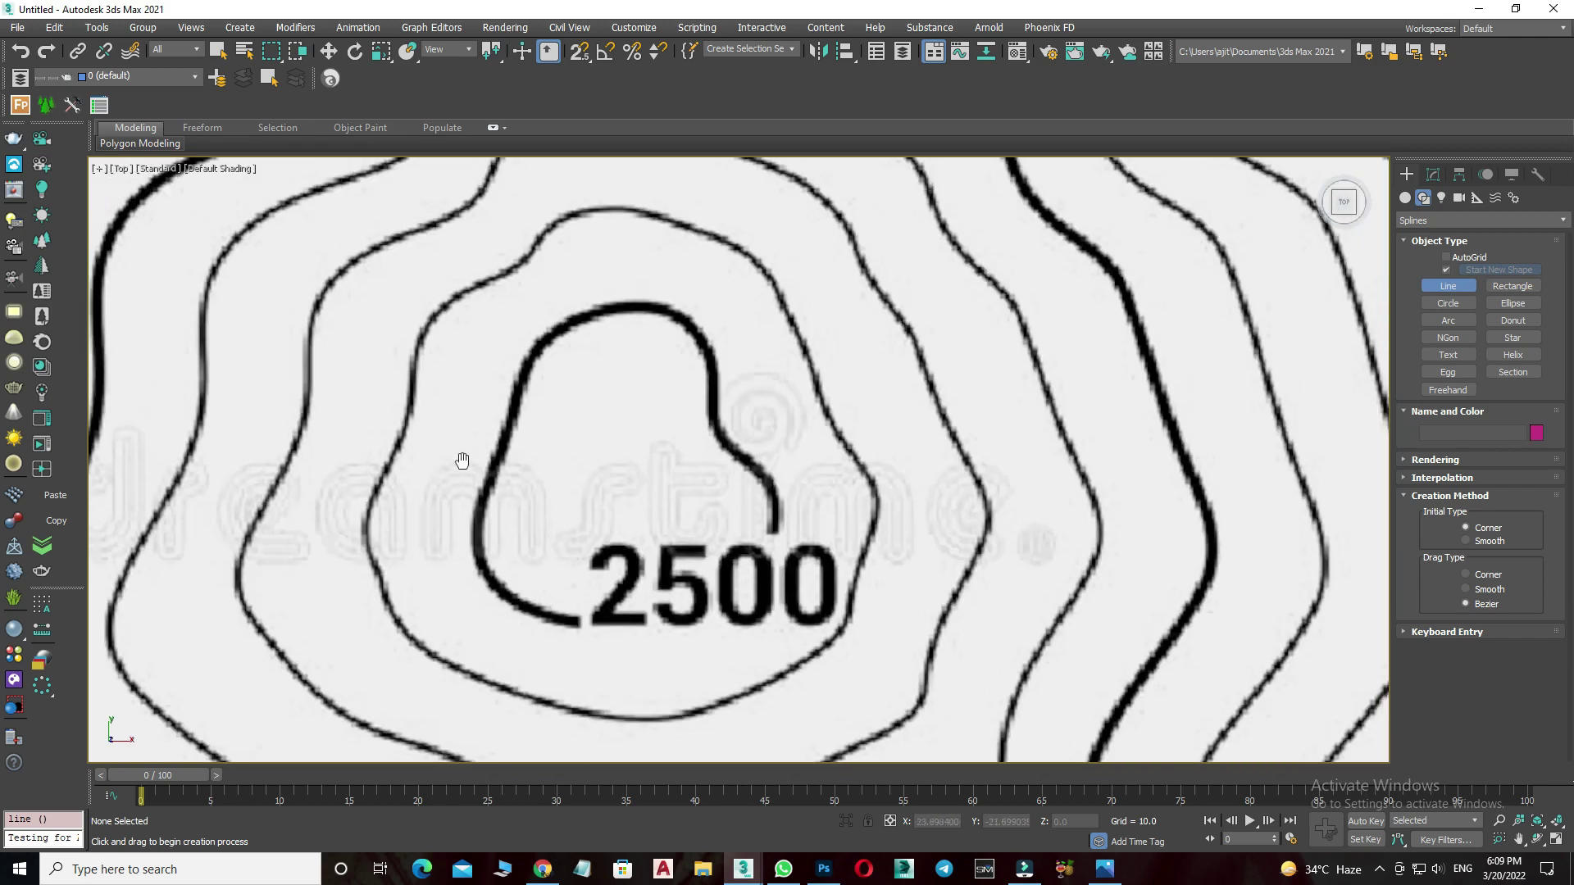
click(519, 388)
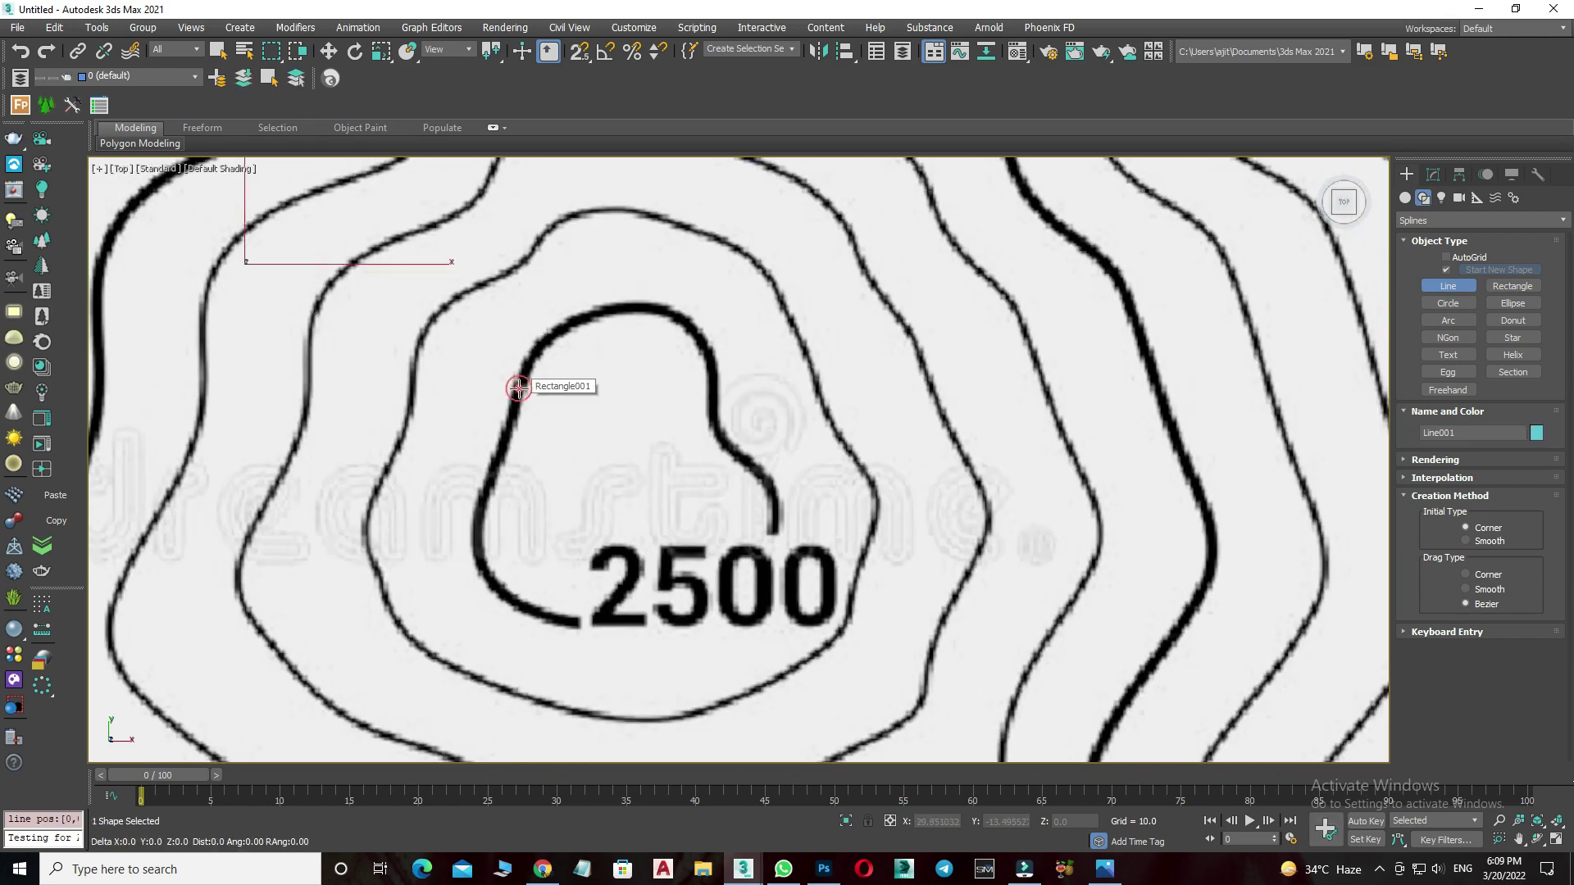
click(600, 316)
click(710, 358)
click(743, 462)
click(763, 558)
click(632, 626)
click(492, 582)
click(500, 449)
click(519, 388)
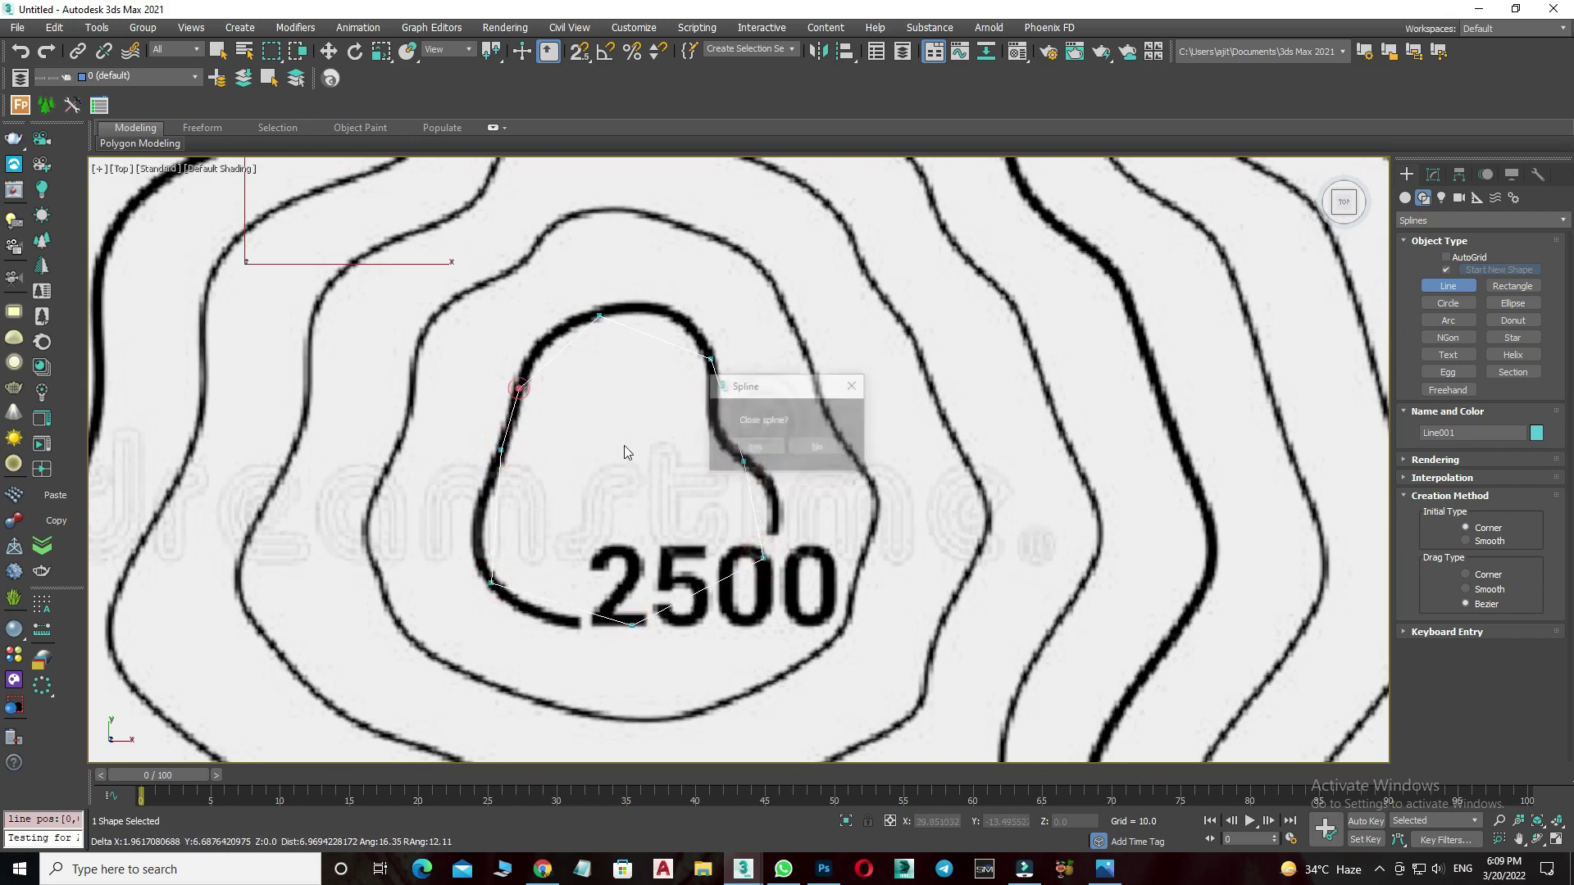
click(760, 449)
key(w)
Convert all eight vertices of Line001 to Bezier Corner.
click(1433, 175)
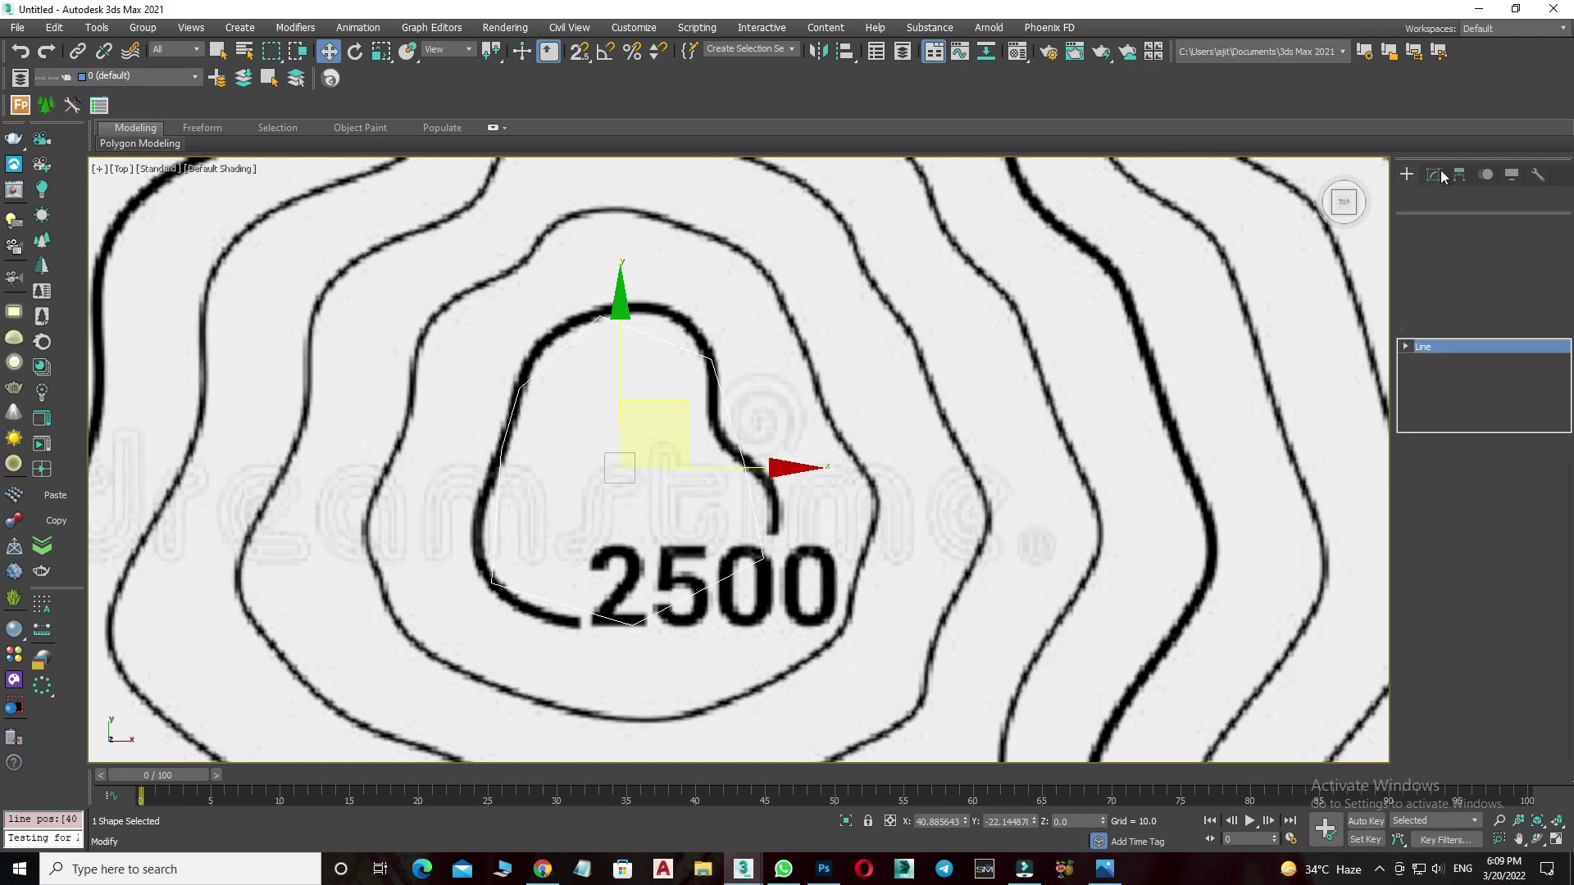
click(1405, 347)
key(F3)
drag(942, 218, 468, 648)
right_click(661, 445)
click(627, 332)
key(F3)
Drag tangent handles so the upper-left, top and right segments follow the contour.
scroll(562, 323, up, 3)
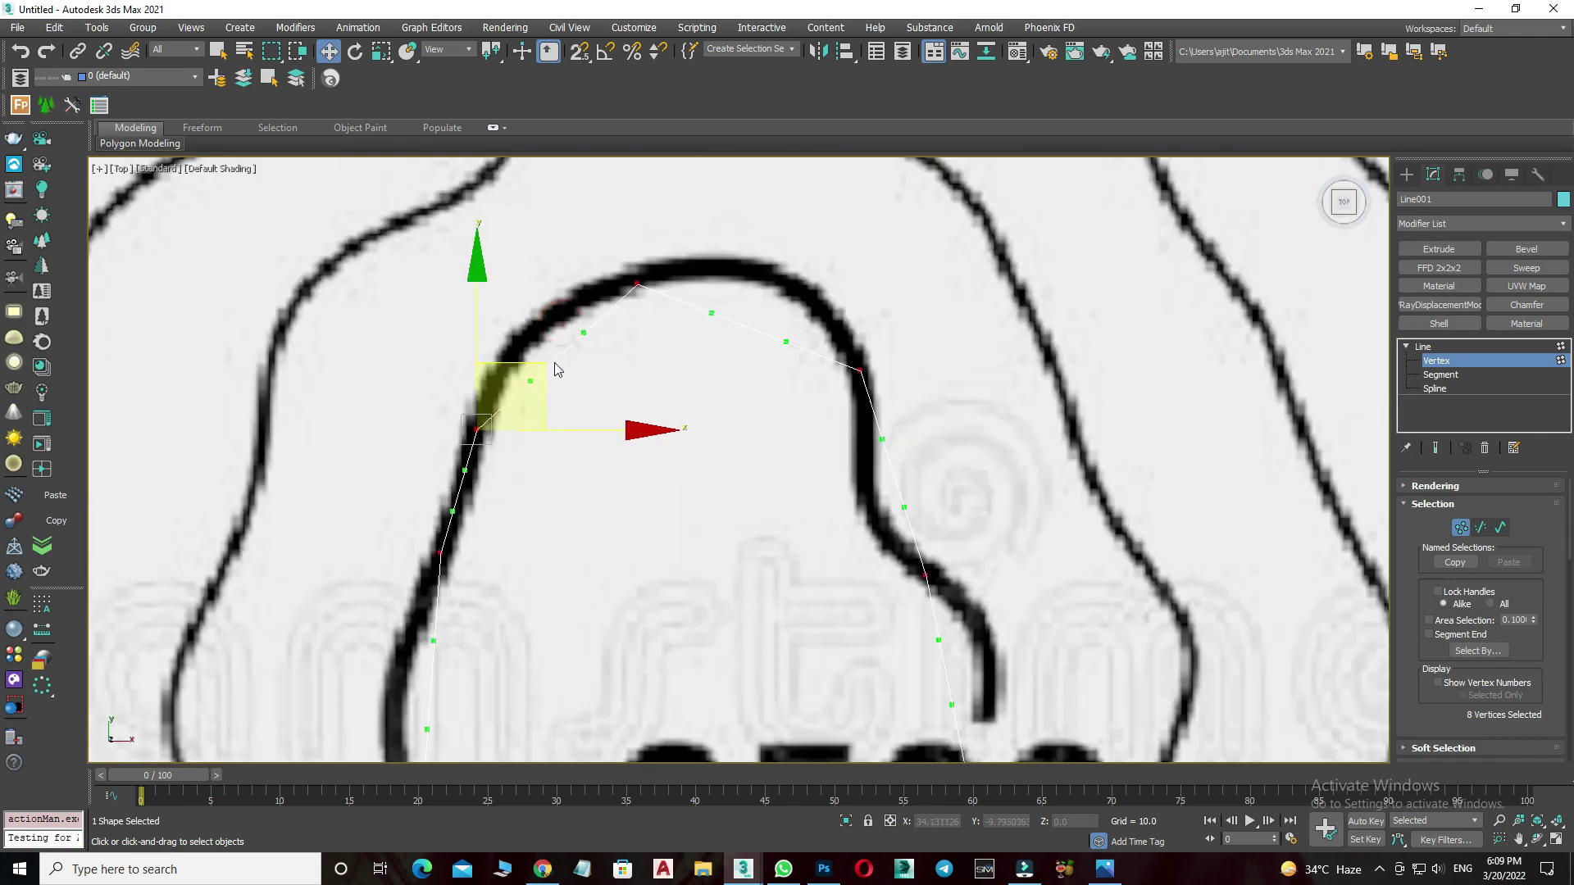
drag(534, 380, 488, 355)
drag(583, 332, 541, 310)
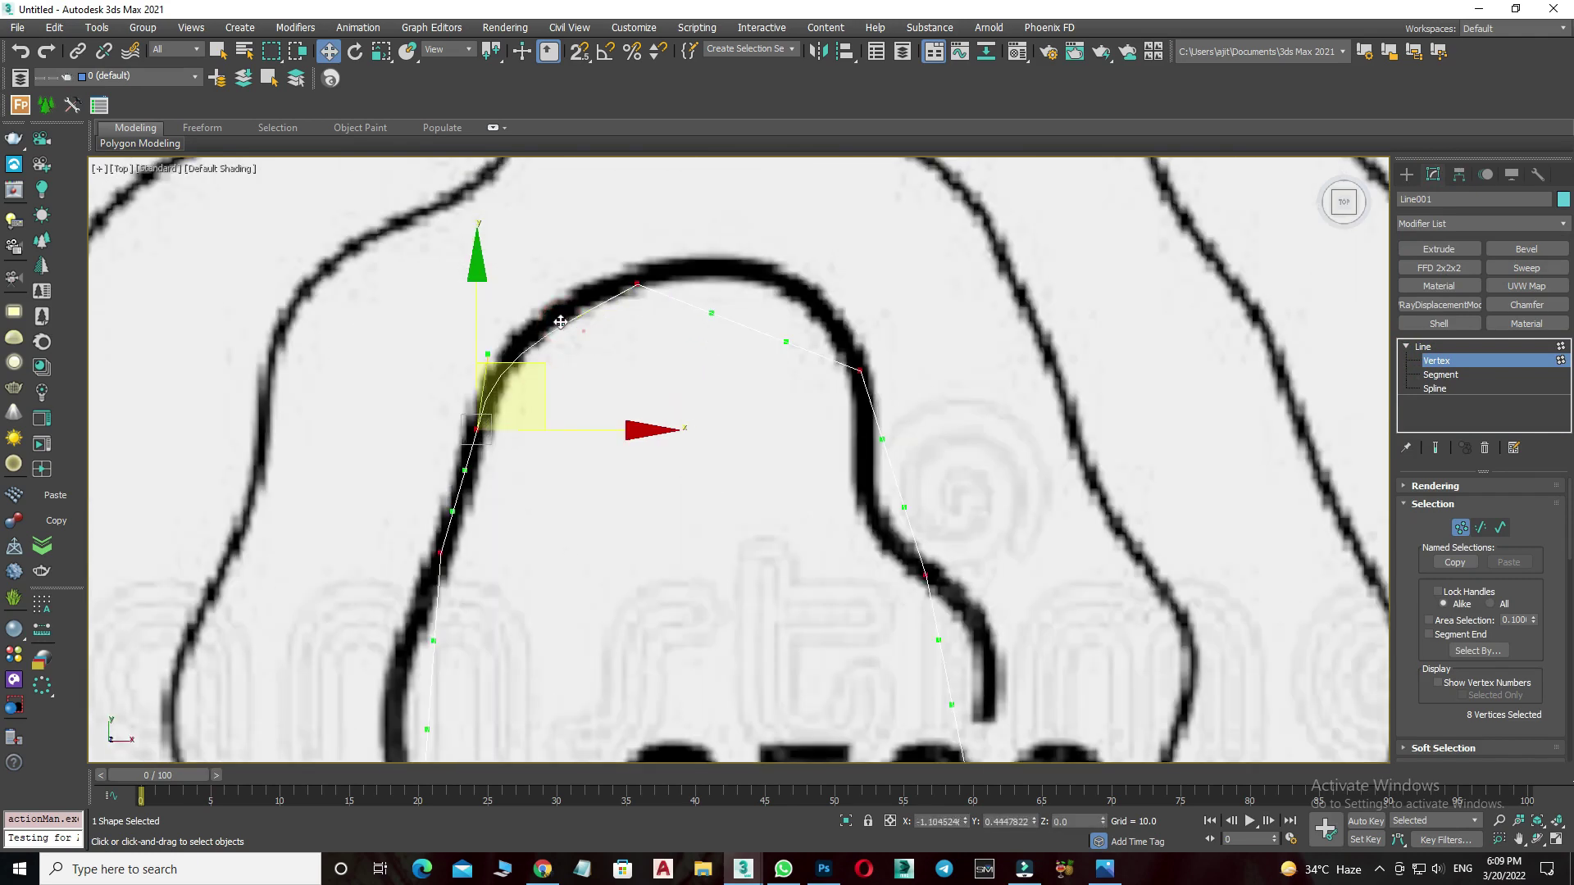
drag(711, 313, 746, 250)
drag(788, 341, 836, 282)
middle_drag(841, 299, 703, 410)
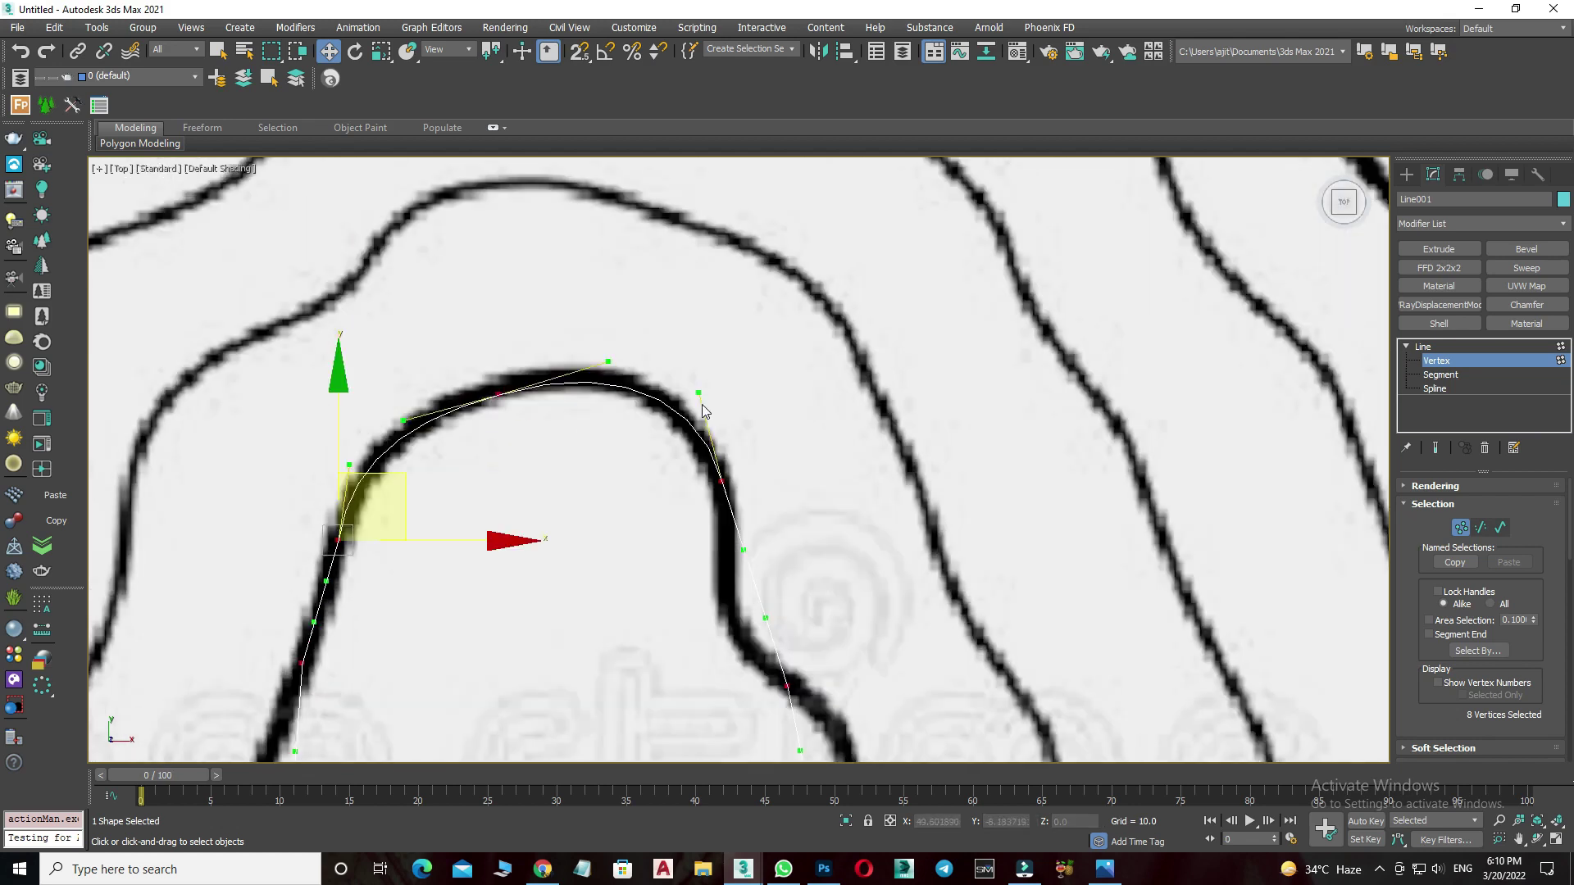
scroll(703, 410, up, 5)
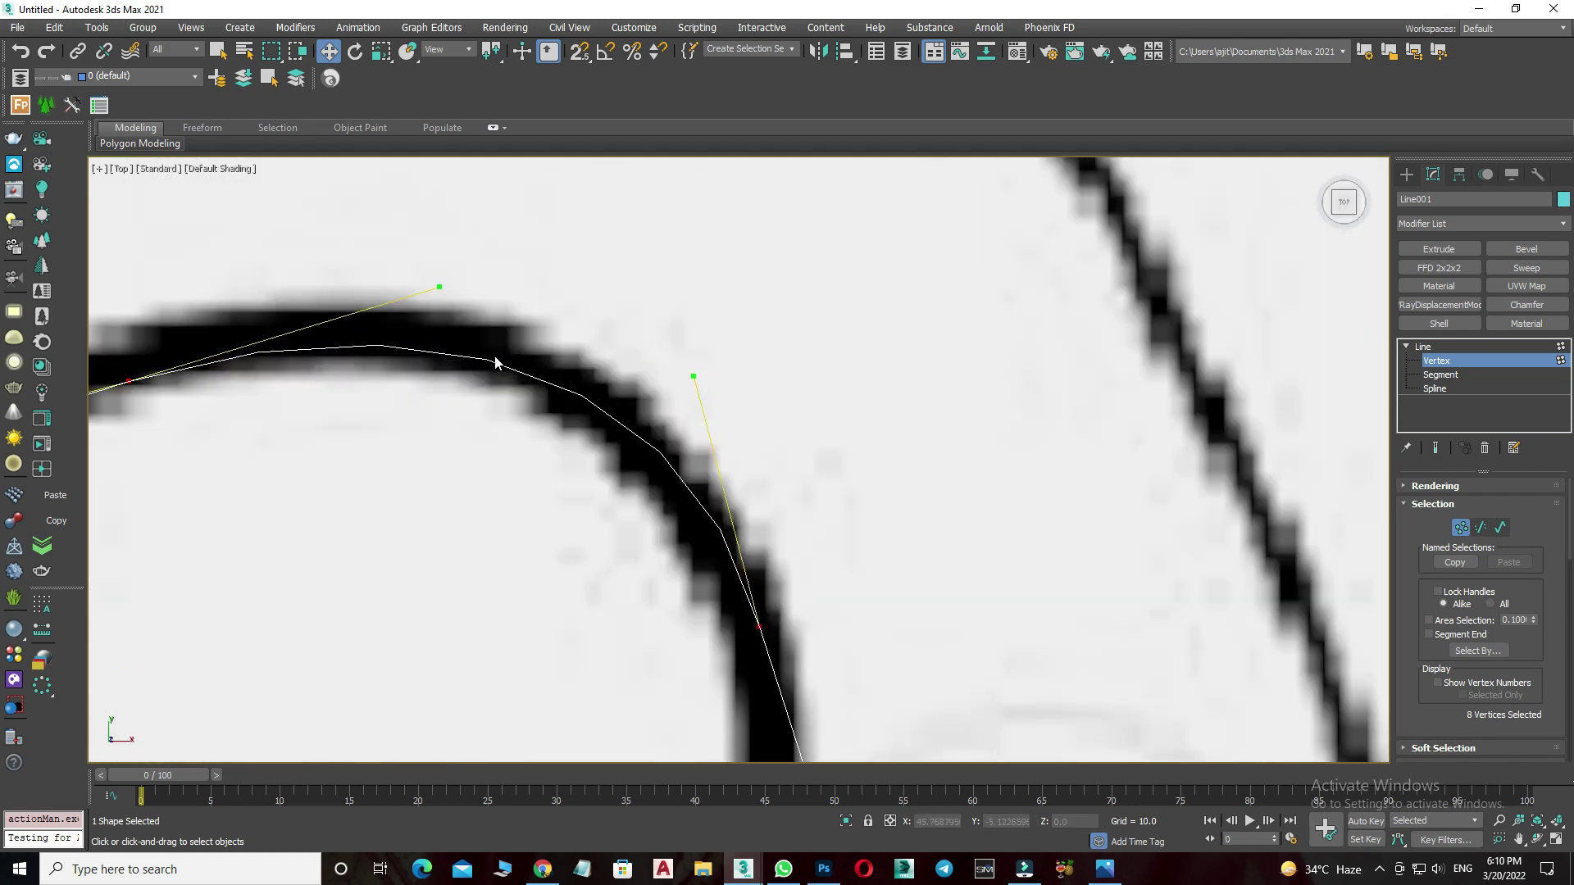
Turn on Adaptive interpolation for the spline.
click(1432, 503)
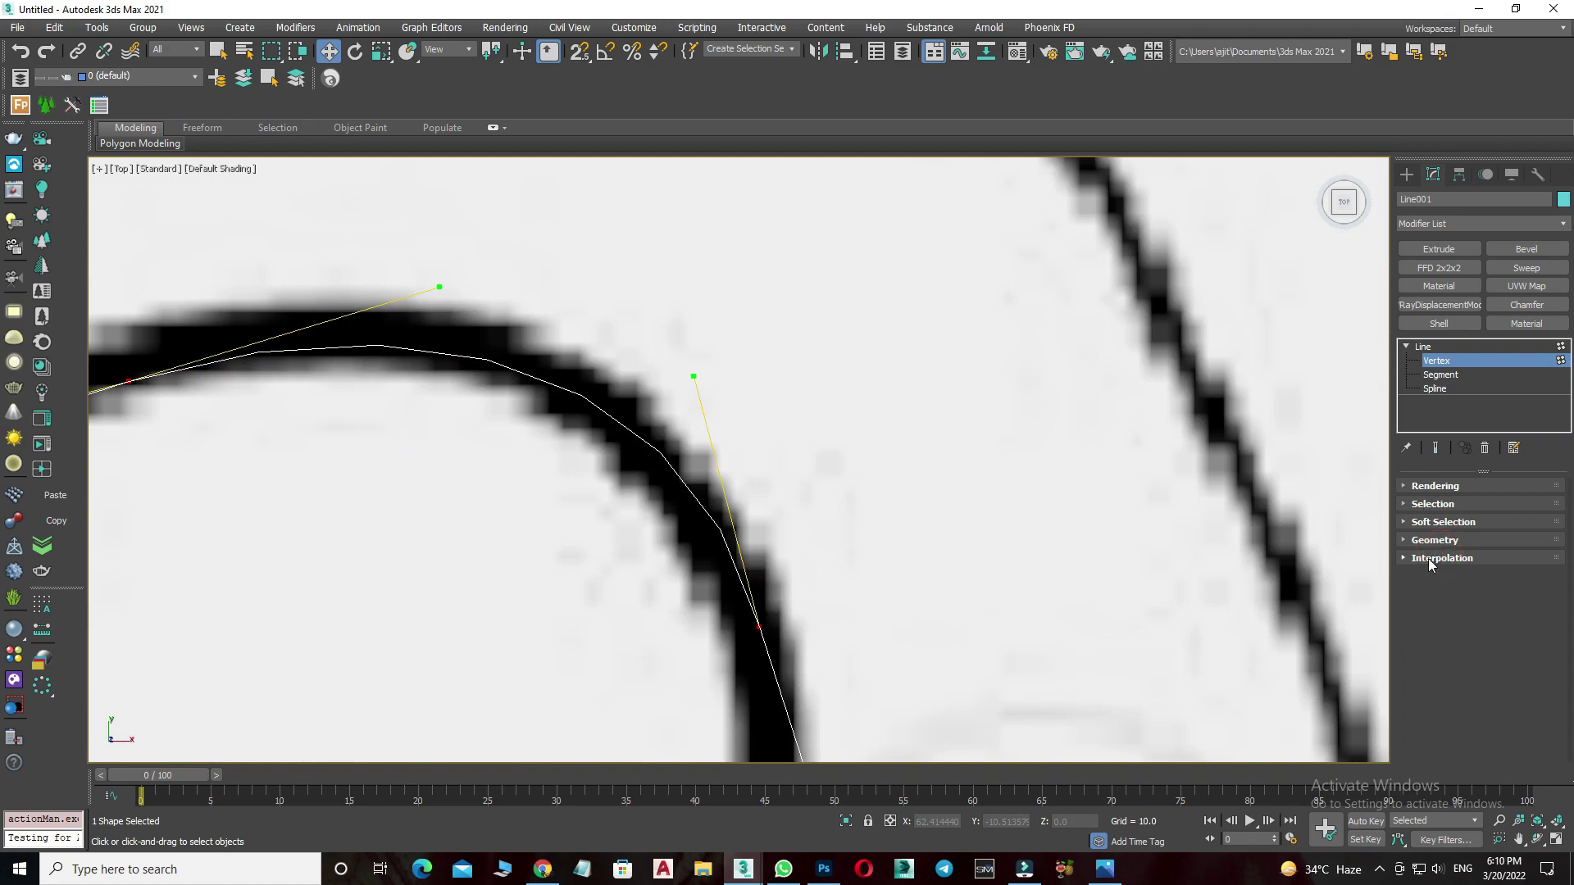
click(1429, 560)
click(1461, 607)
scroll(455, 414, down, 5)
Refine the upper-right and right-side vertices so the curve hugs the contour.
middle_drag(714, 688, 707, 501)
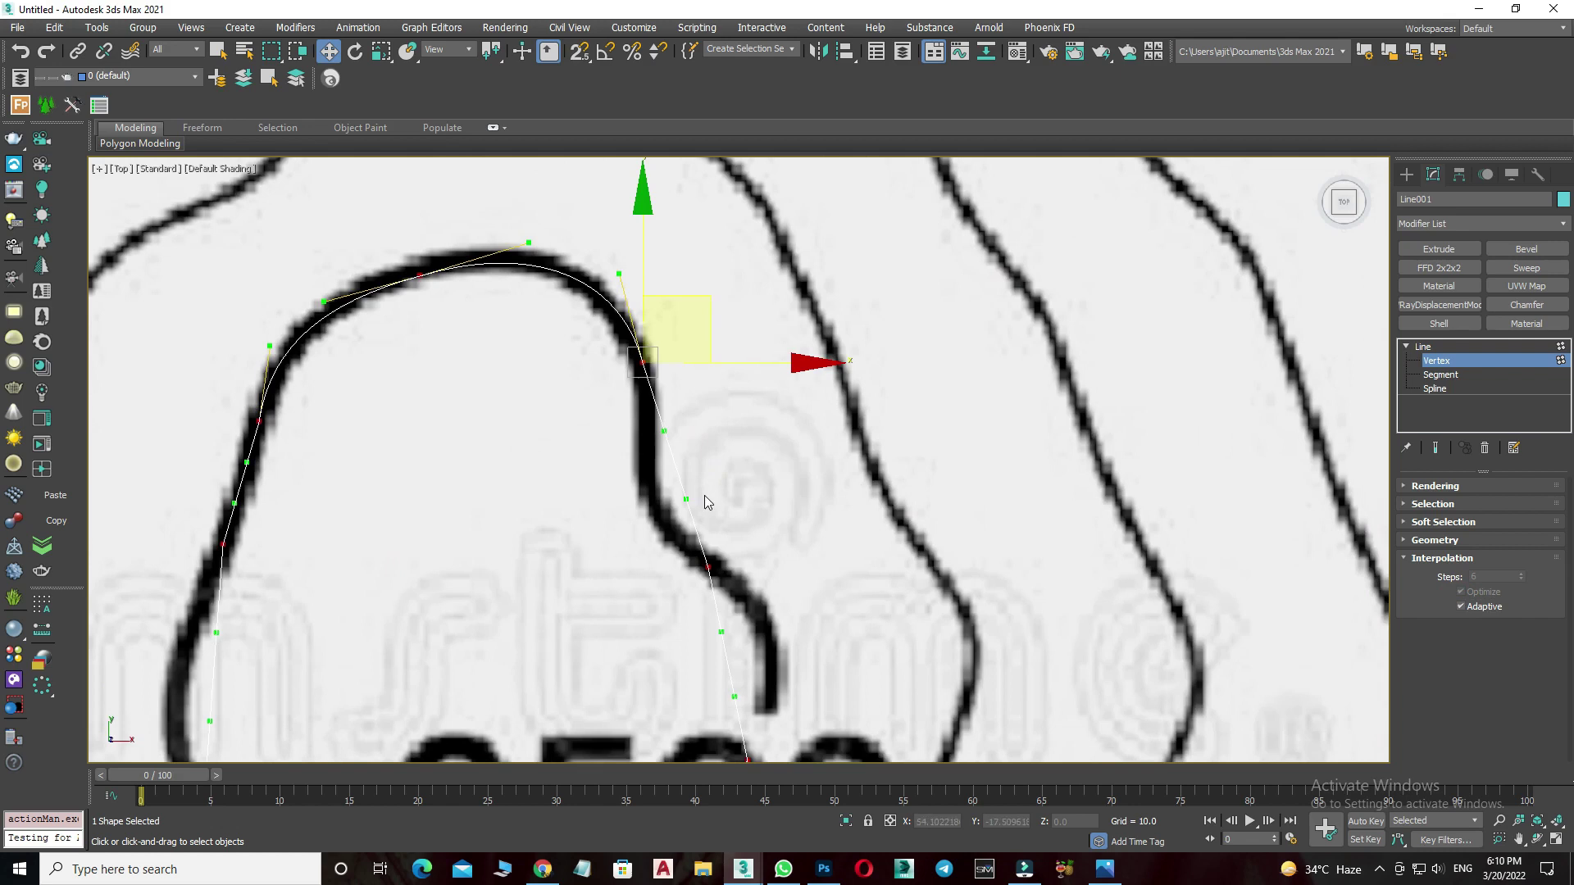
drag(662, 430, 657, 446)
drag(687, 499, 646, 520)
drag(657, 445, 644, 463)
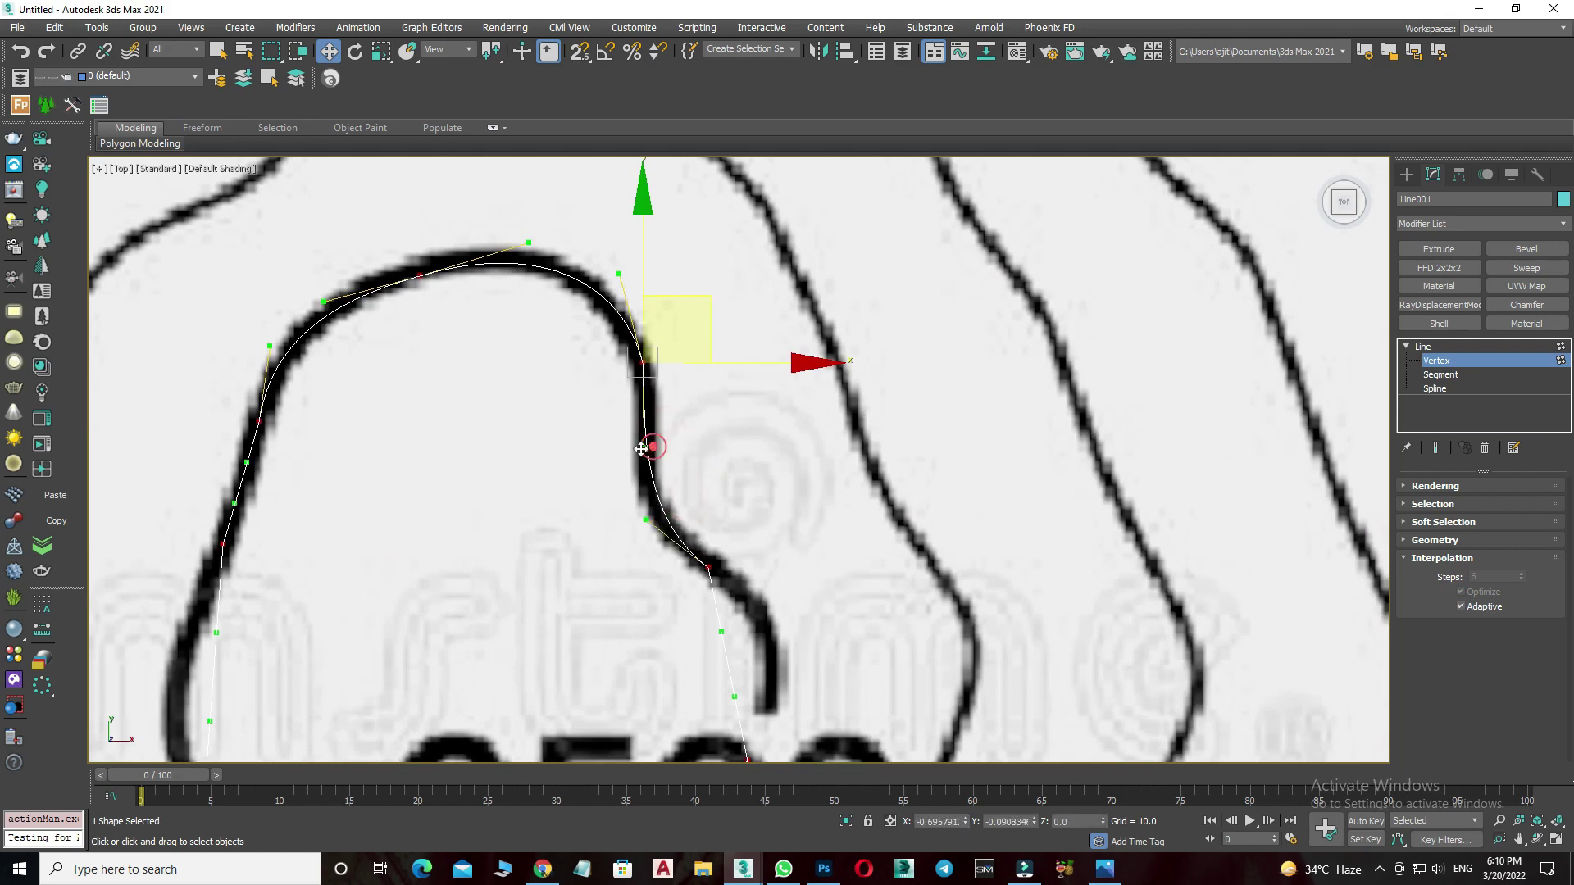
click(591, 335)
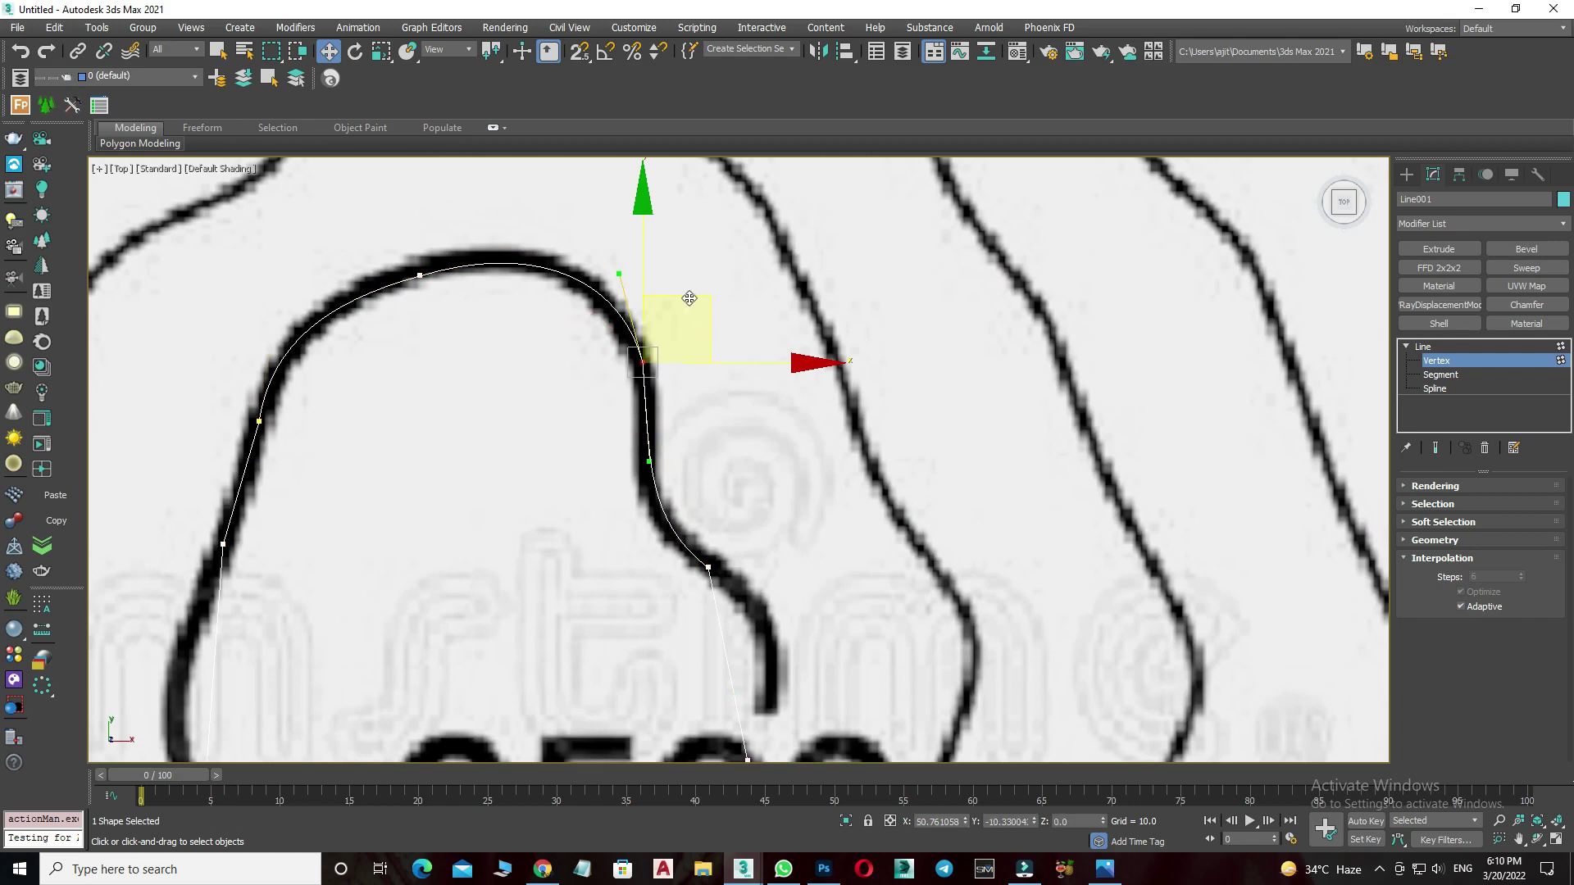
drag(689, 299, 691, 301)
mouse_move(758, 605)
middle_down()
mouse_move(577, 497)
mouse_move(585, 430)
middle_up()
click(686, 374)
drag(700, 441, 776, 424)
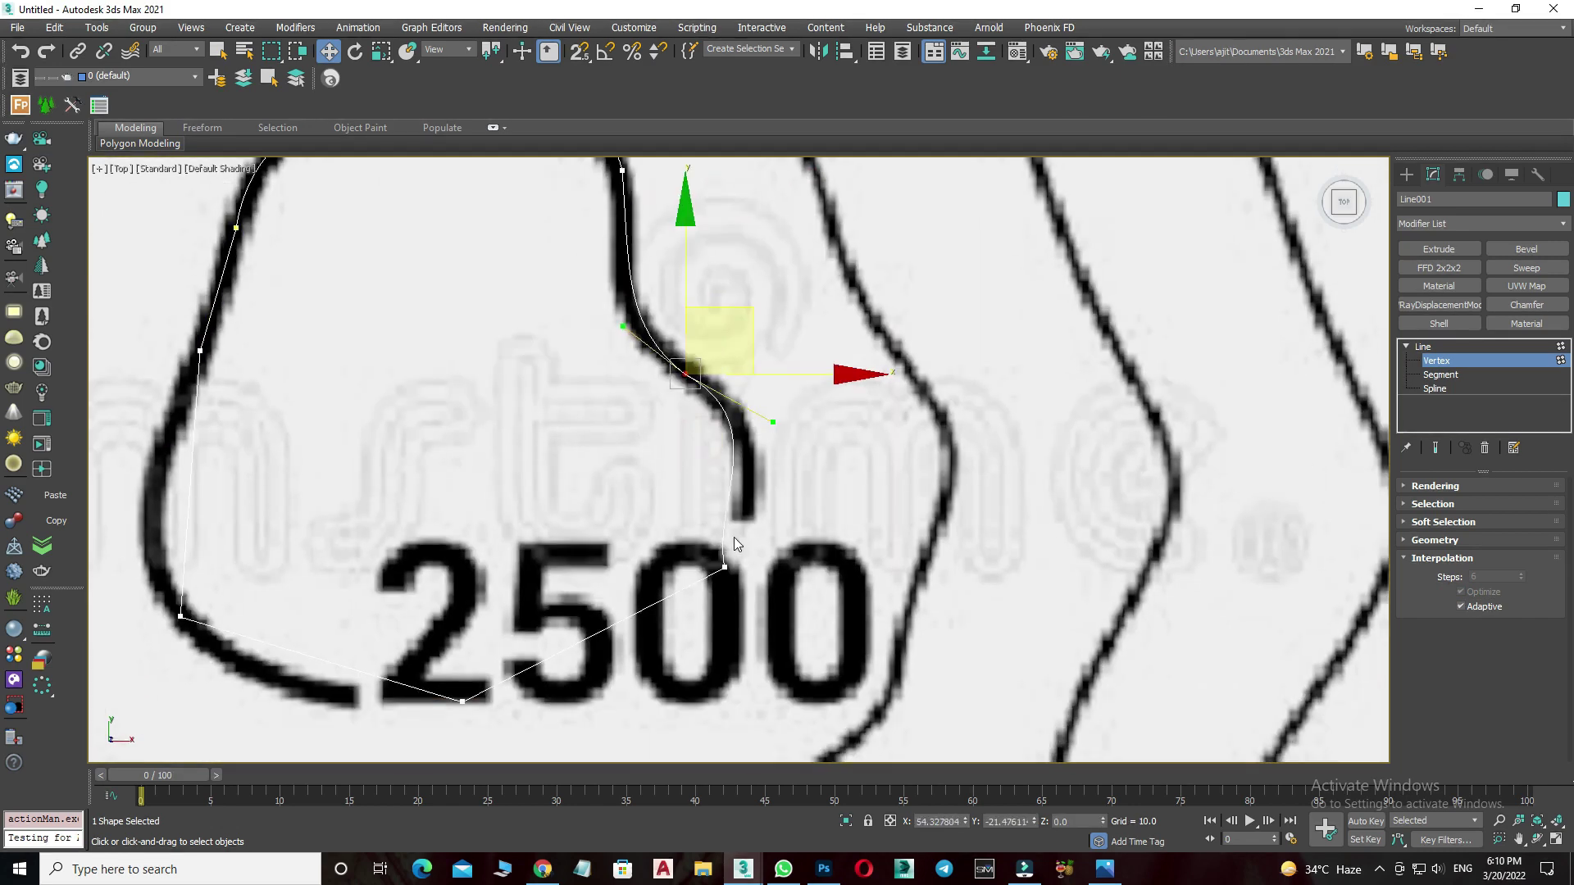
click(725, 566)
mouse_move(705, 499)
mouse_down()
mouse_move(747, 502)
mouse_move(752, 521)
mouse_up()
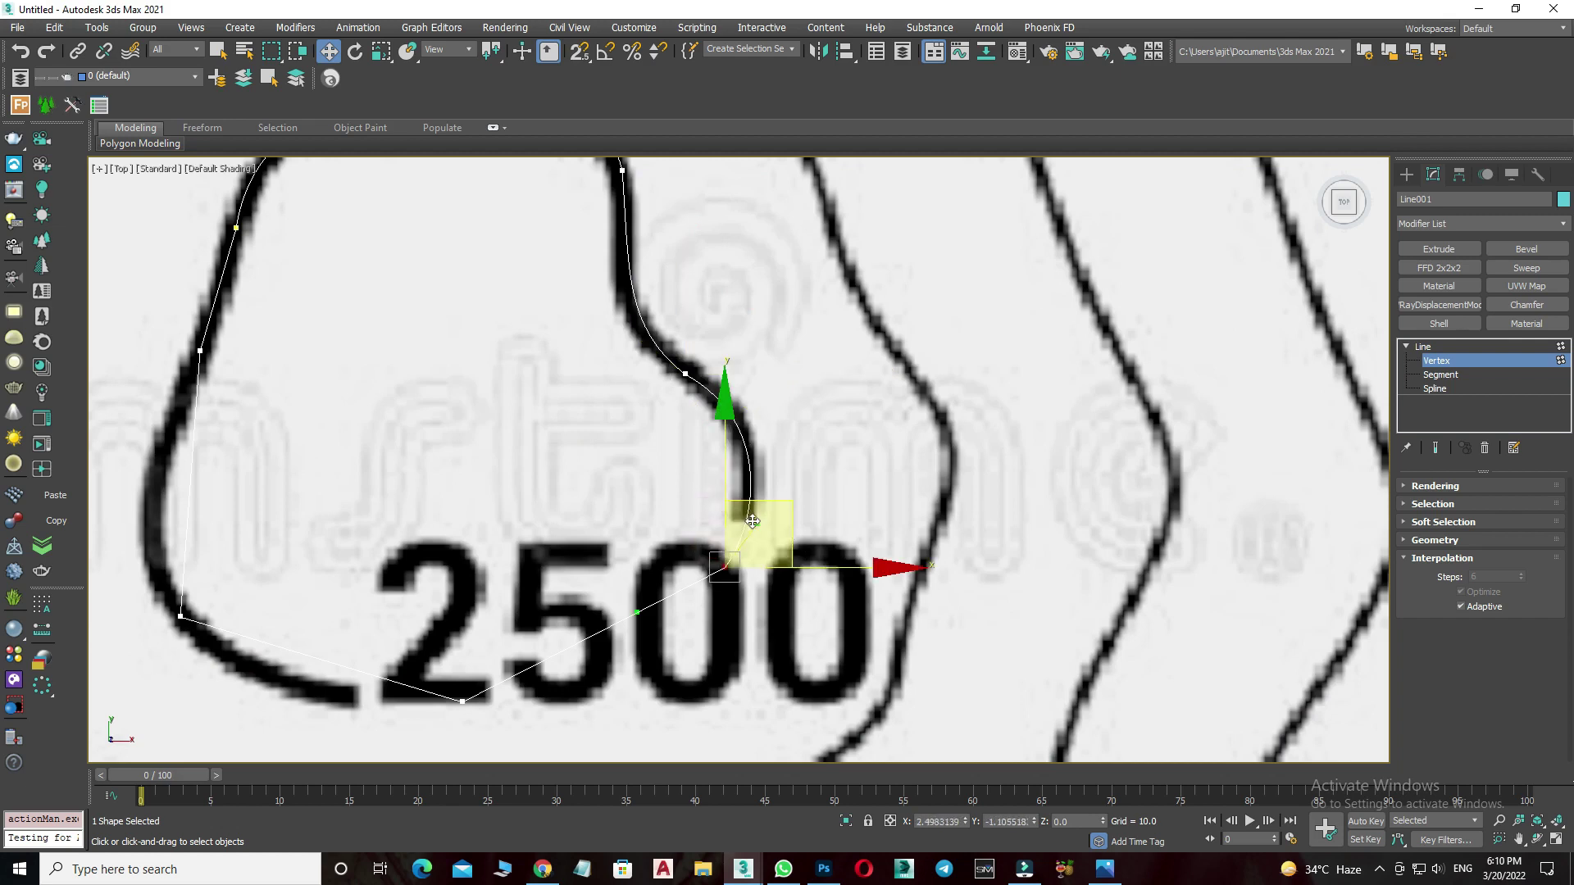
Adjust the bottom, left and lower-left vertex curves to match the contour.
middle_drag(489, 710, 716, 630)
click(691, 623)
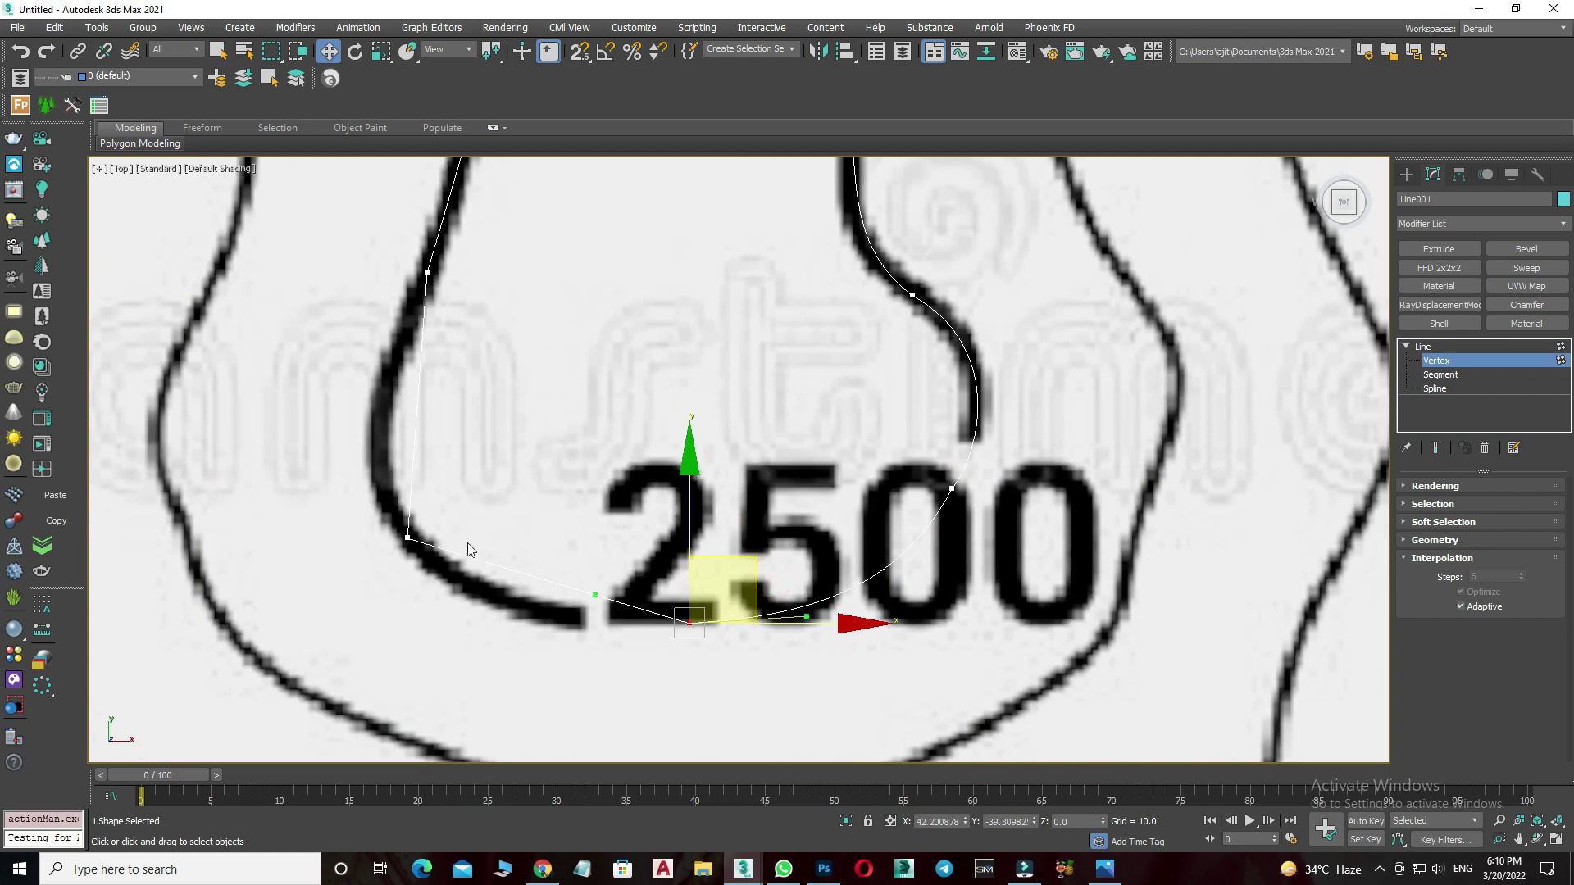
click(406, 535)
drag(440, 465, 444, 465)
drag(501, 566, 496, 615)
click(689, 623)
middle_drag(525, 346, 528, 387)
click(428, 314)
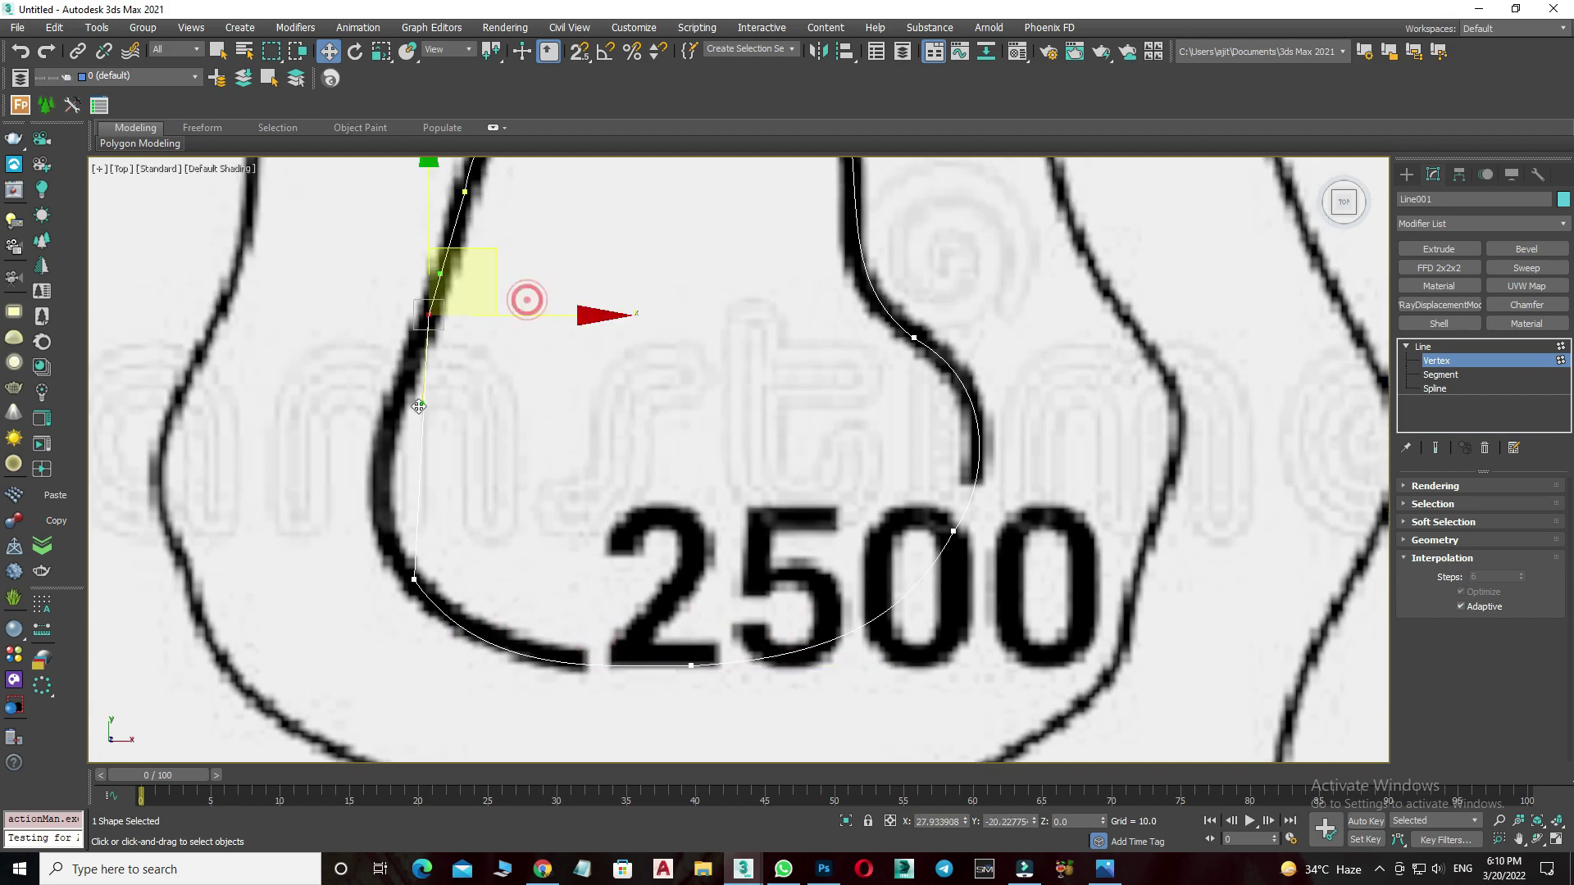
drag(420, 401, 377, 444)
click(414, 579)
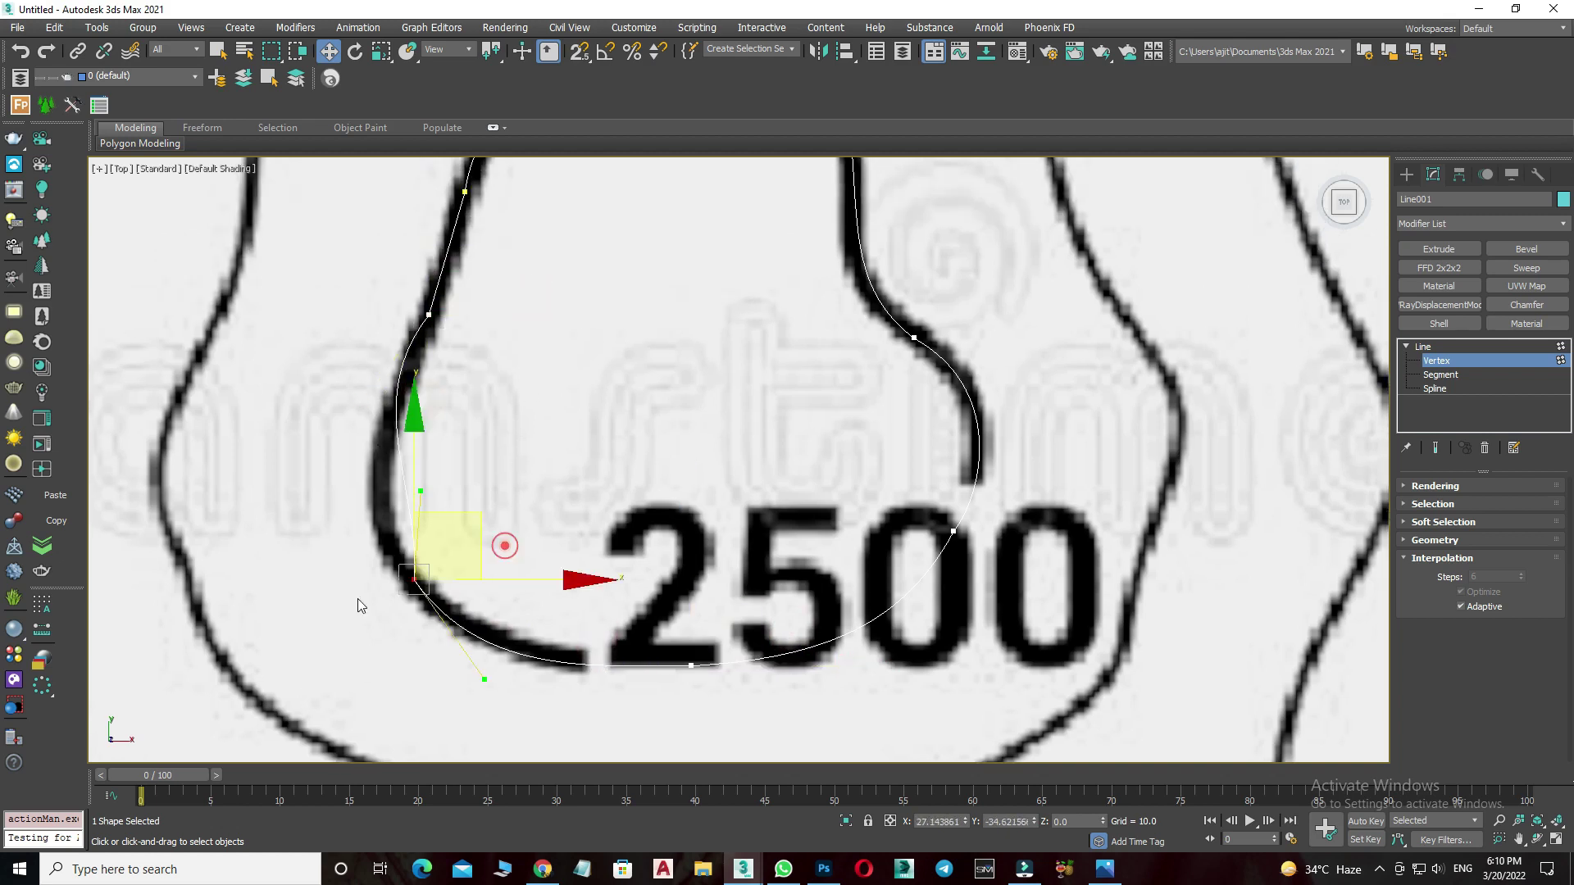
drag(426, 492, 368, 525)
scroll(567, 493, down, 5)
click(548, 382)
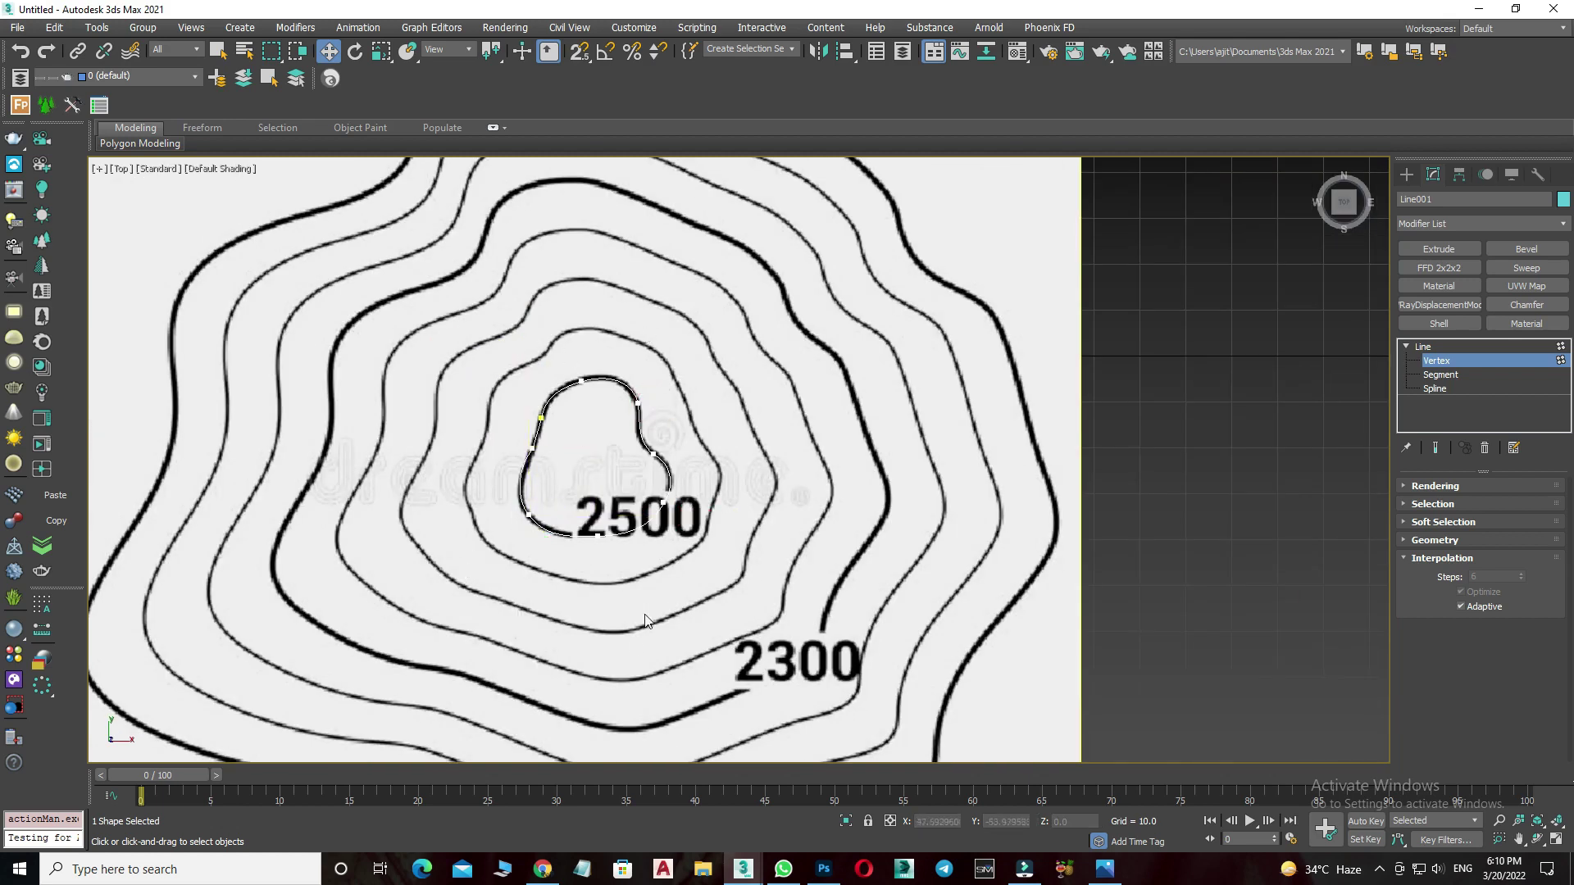
Step through Line001's Spline and Vertex levels, then return to object level with it centred.
click(1432, 389)
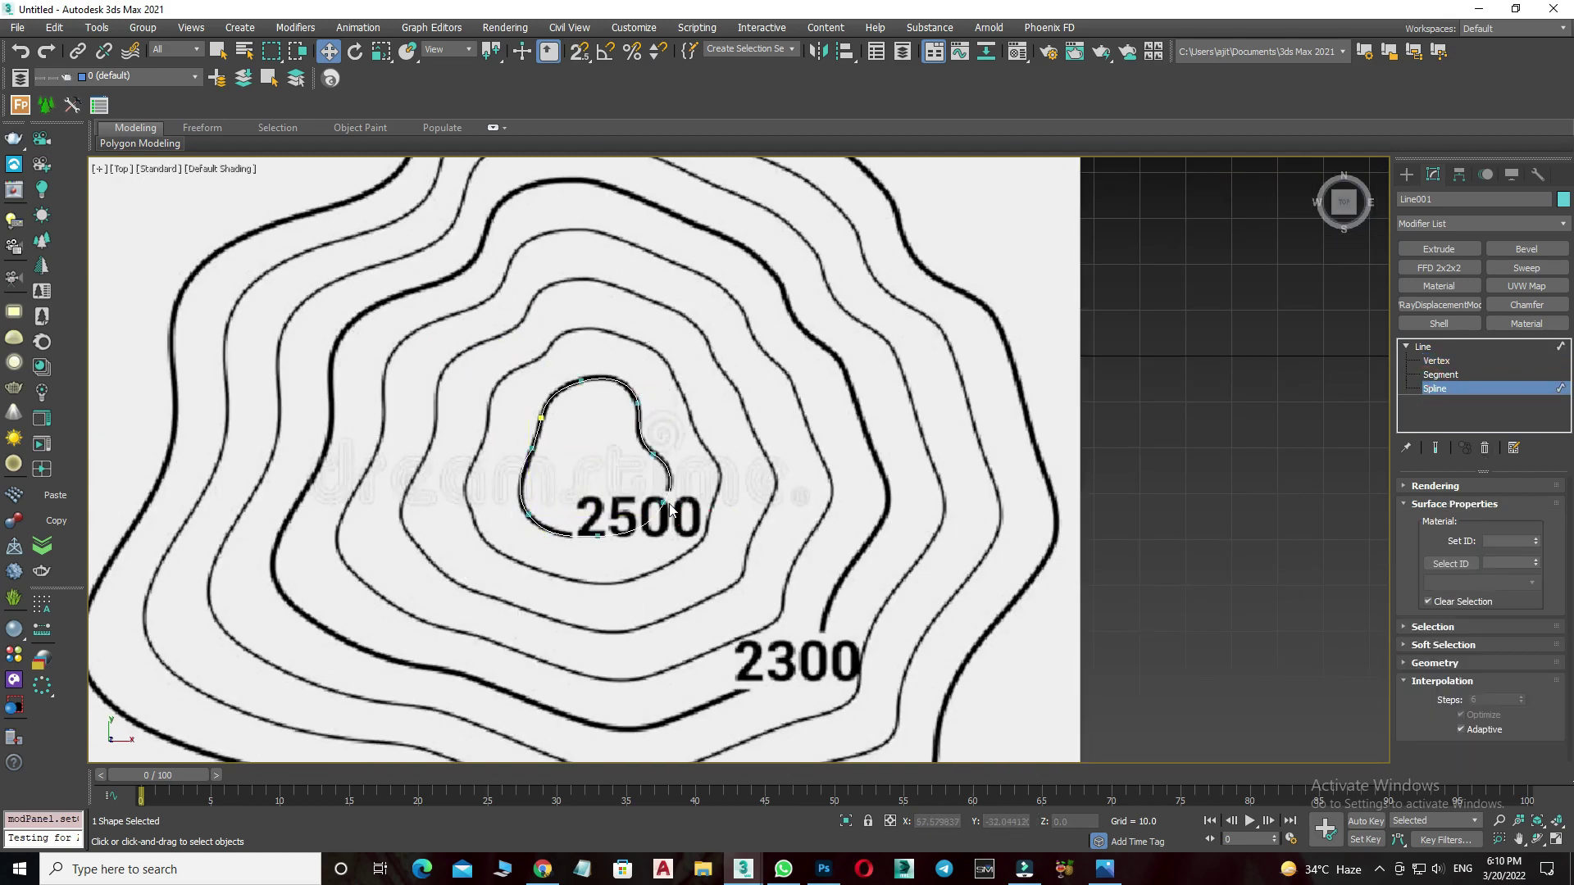
scroll(559, 405, up, 3)
click(1425, 347)
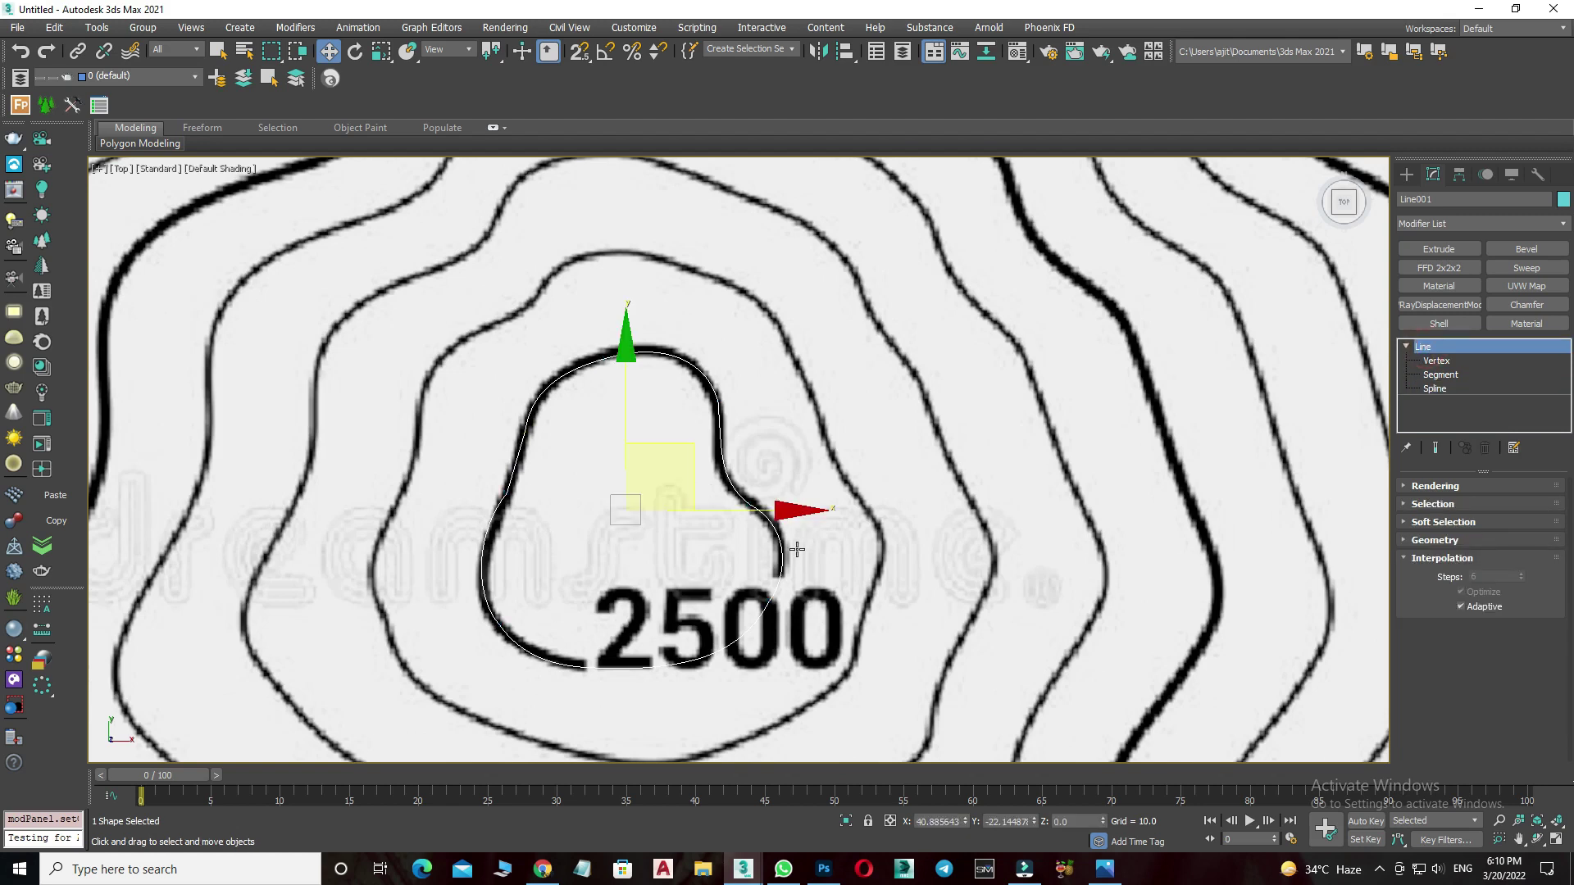
click(1437, 361)
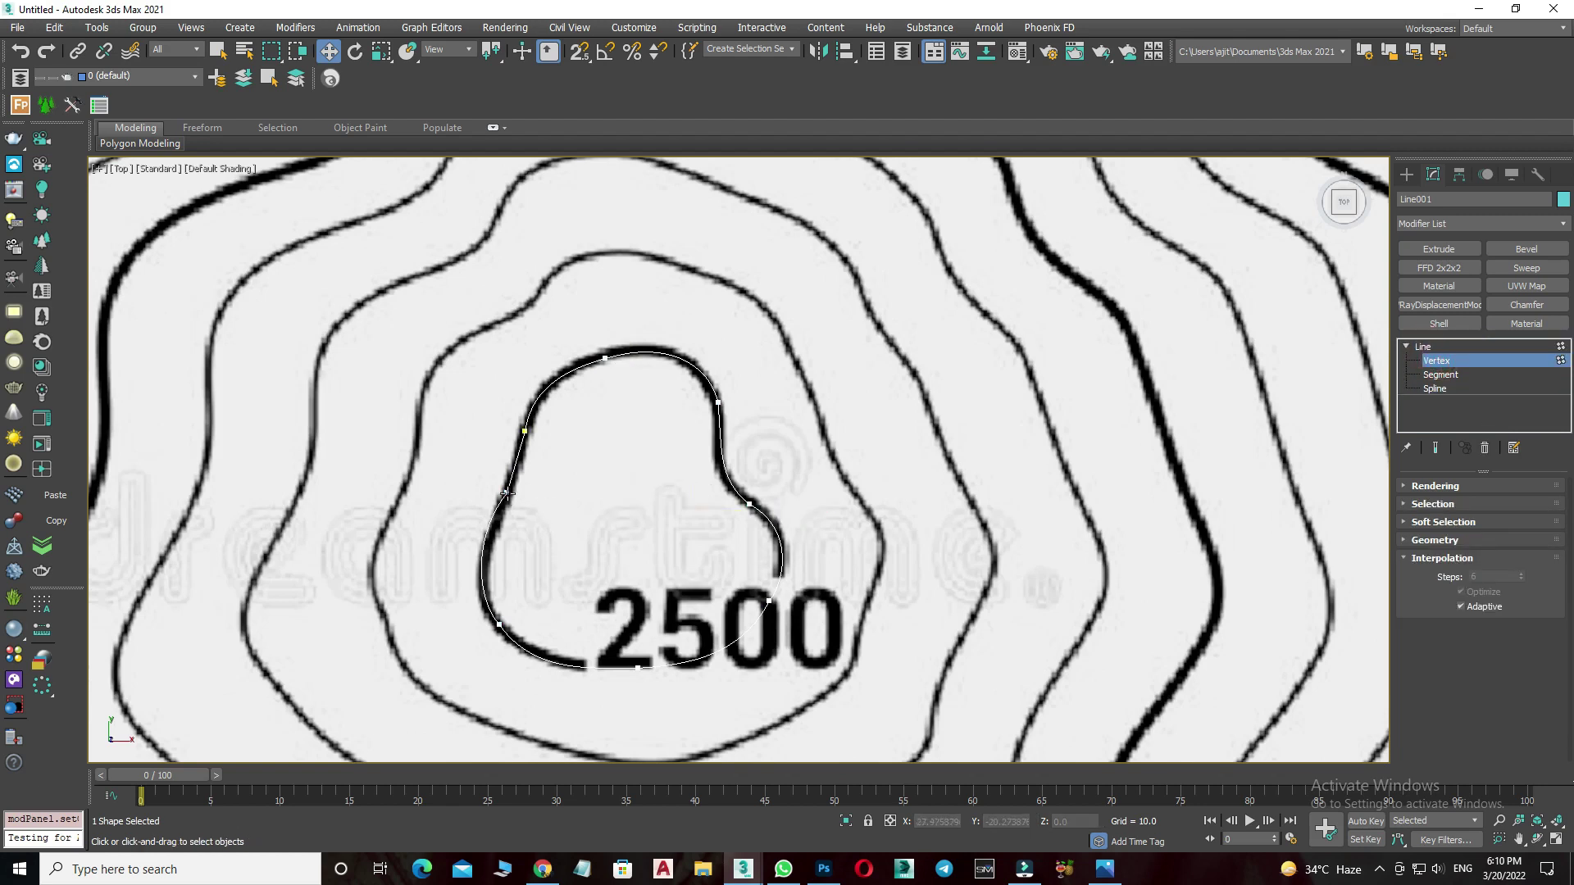
click(506, 493)
scroll(506, 493, up, 2)
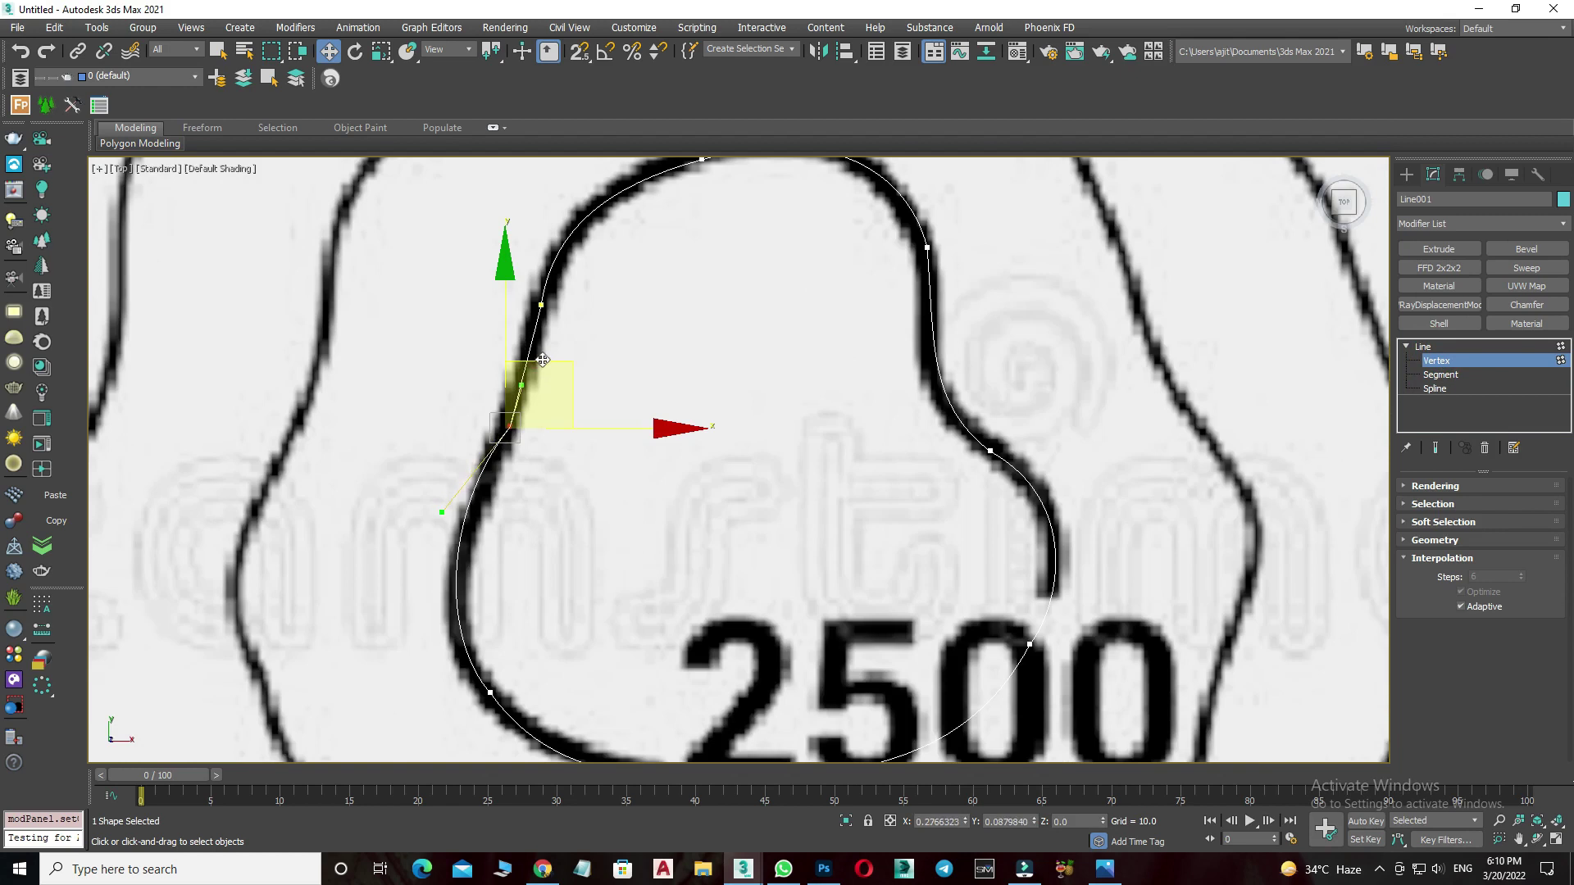
scroll(701, 611, down, 2)
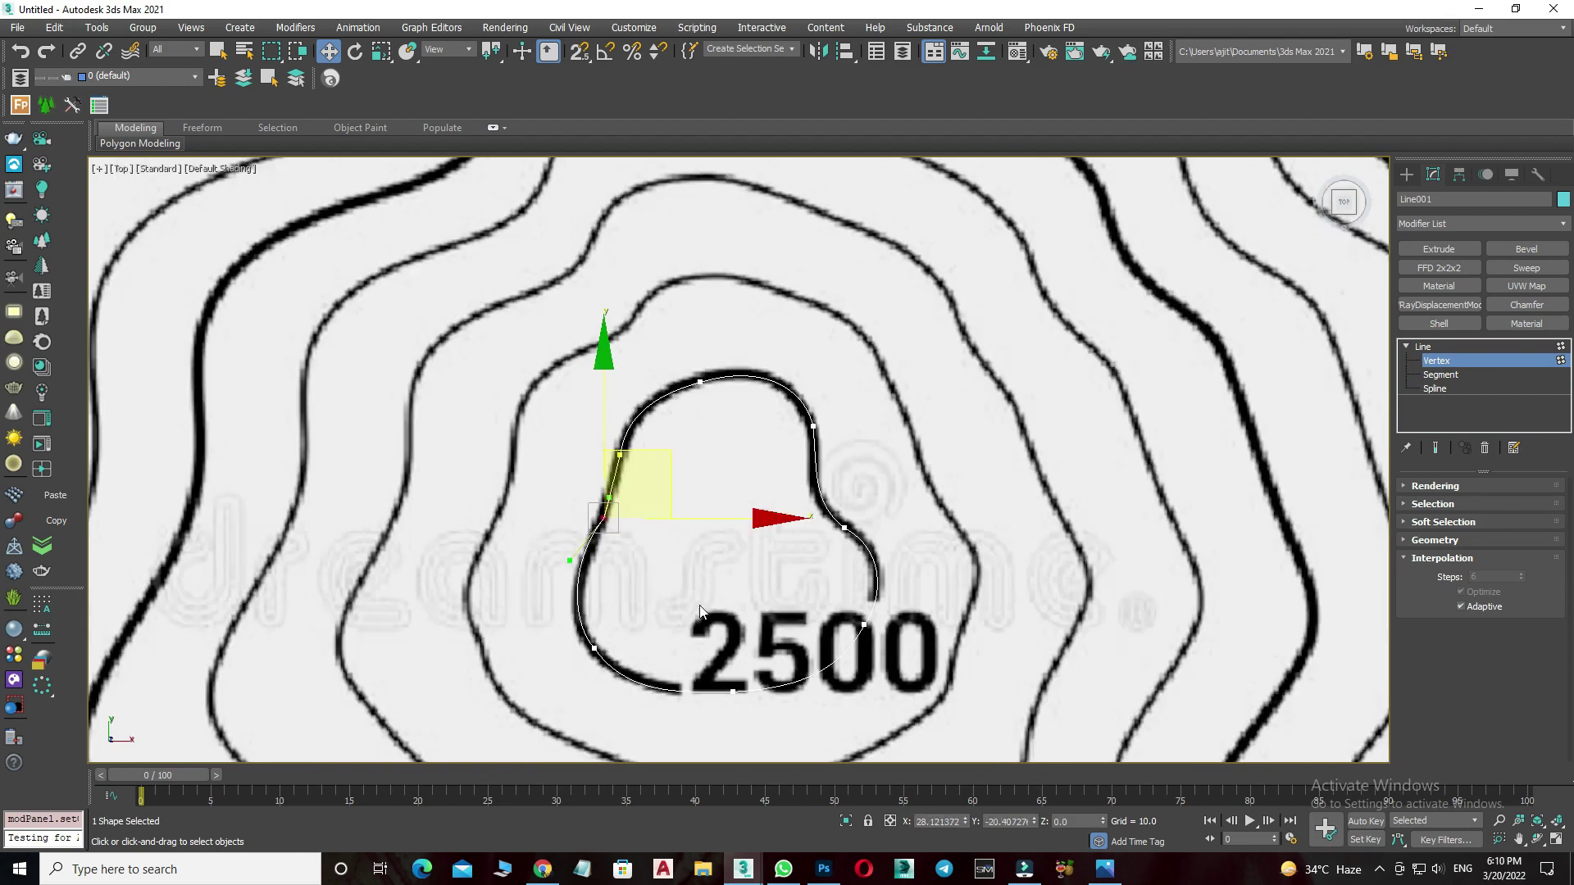
click(1422, 347)
middle_drag(845, 509, 814, 471)
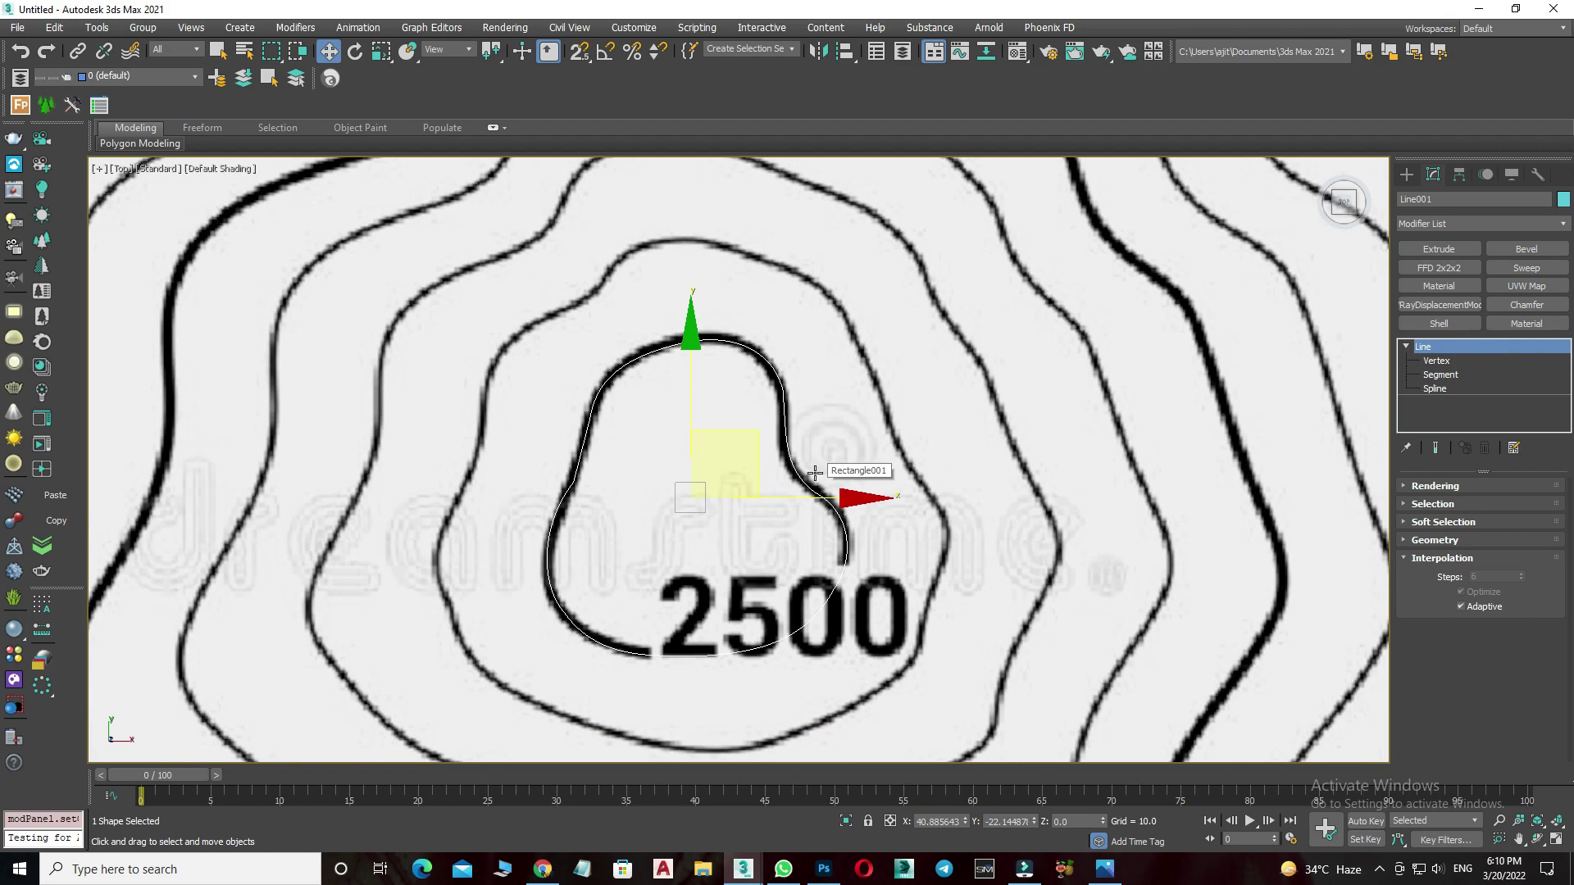
Clone Line001 as Line002 and scale it up to the next contour outward.
key(ctrl+v)
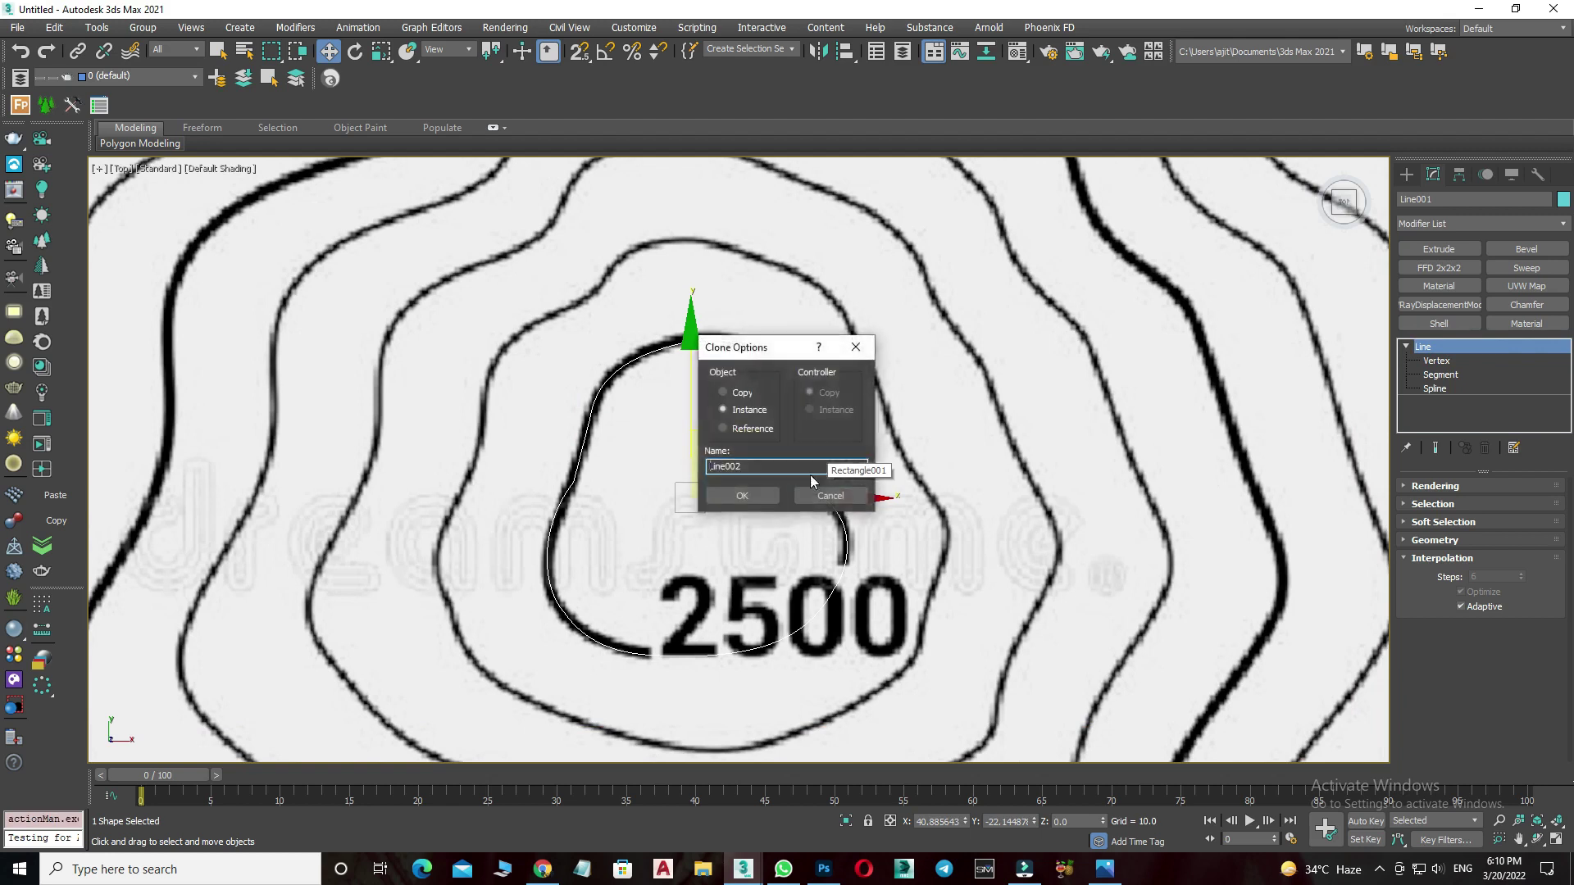
click(760, 497)
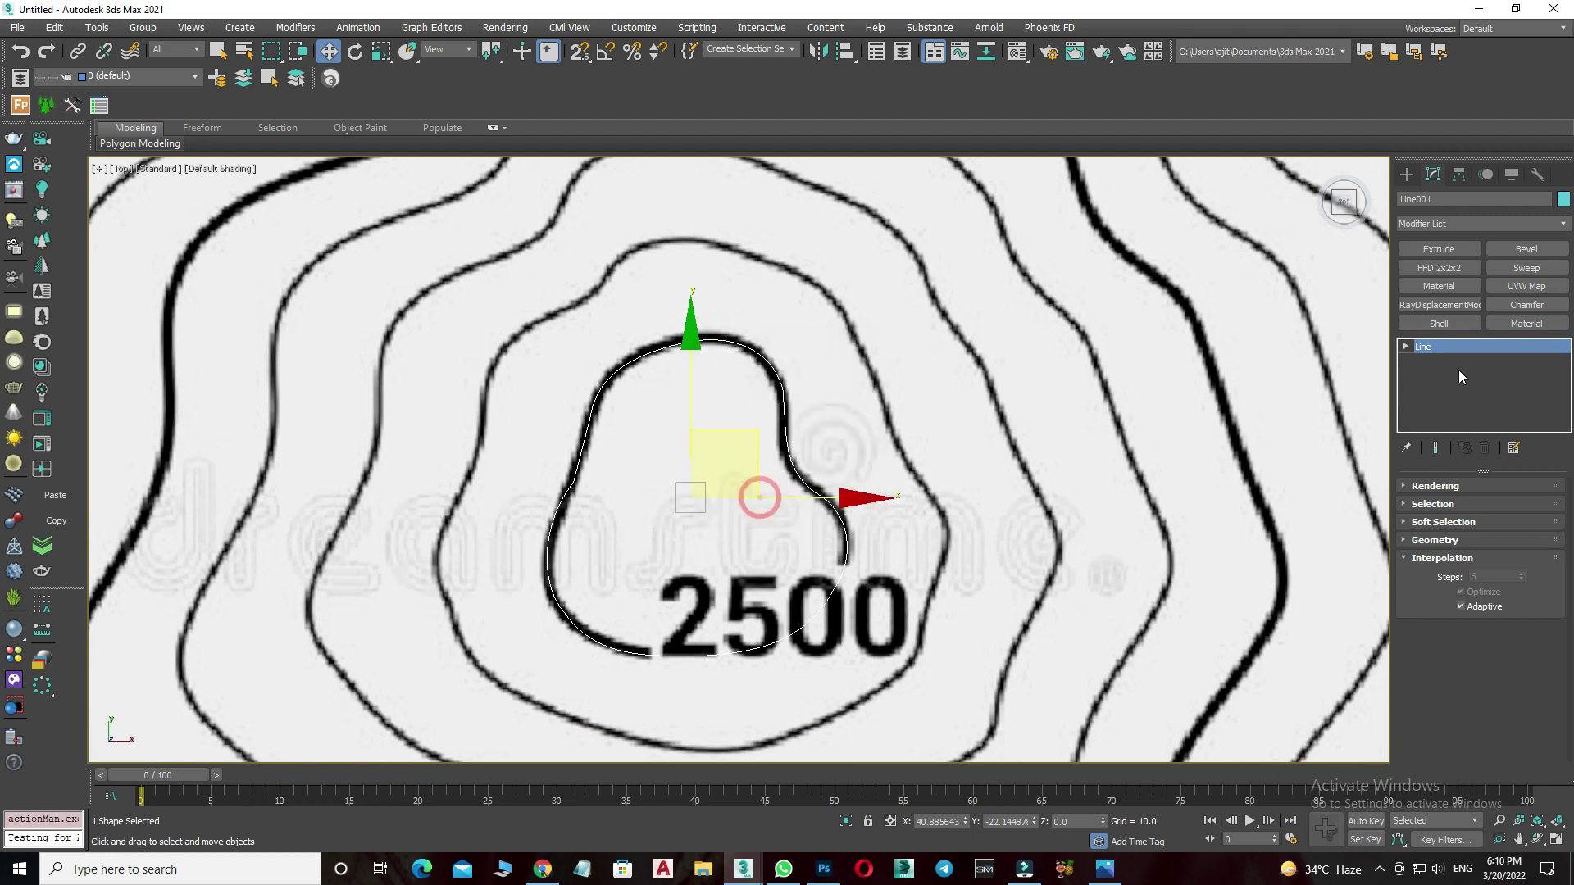
click(1448, 388)
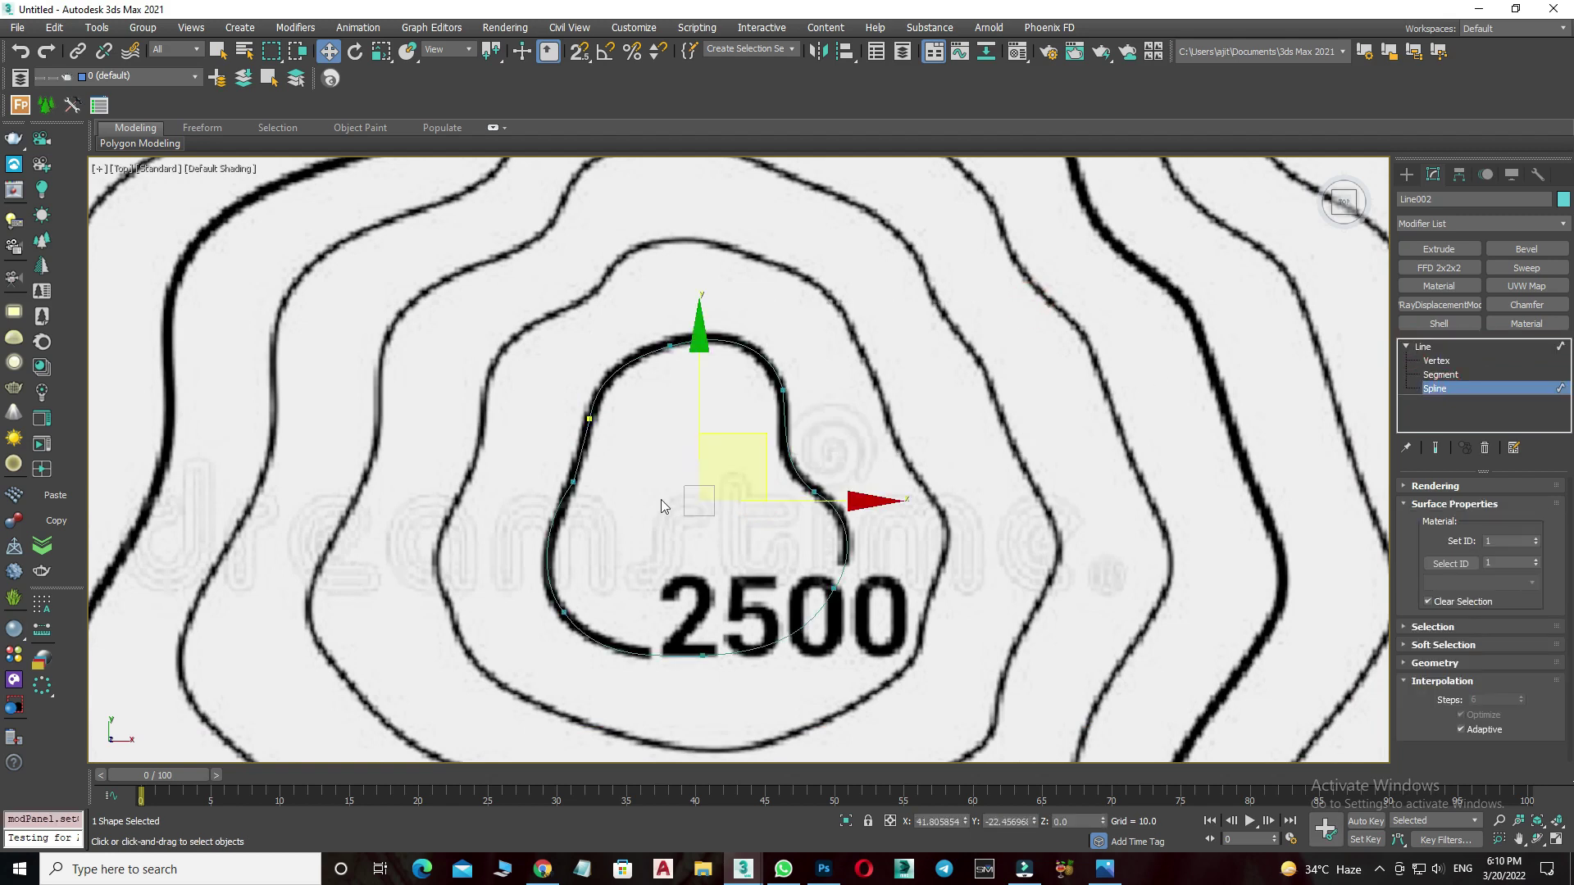
key(r)
drag(723, 484, 720, 426)
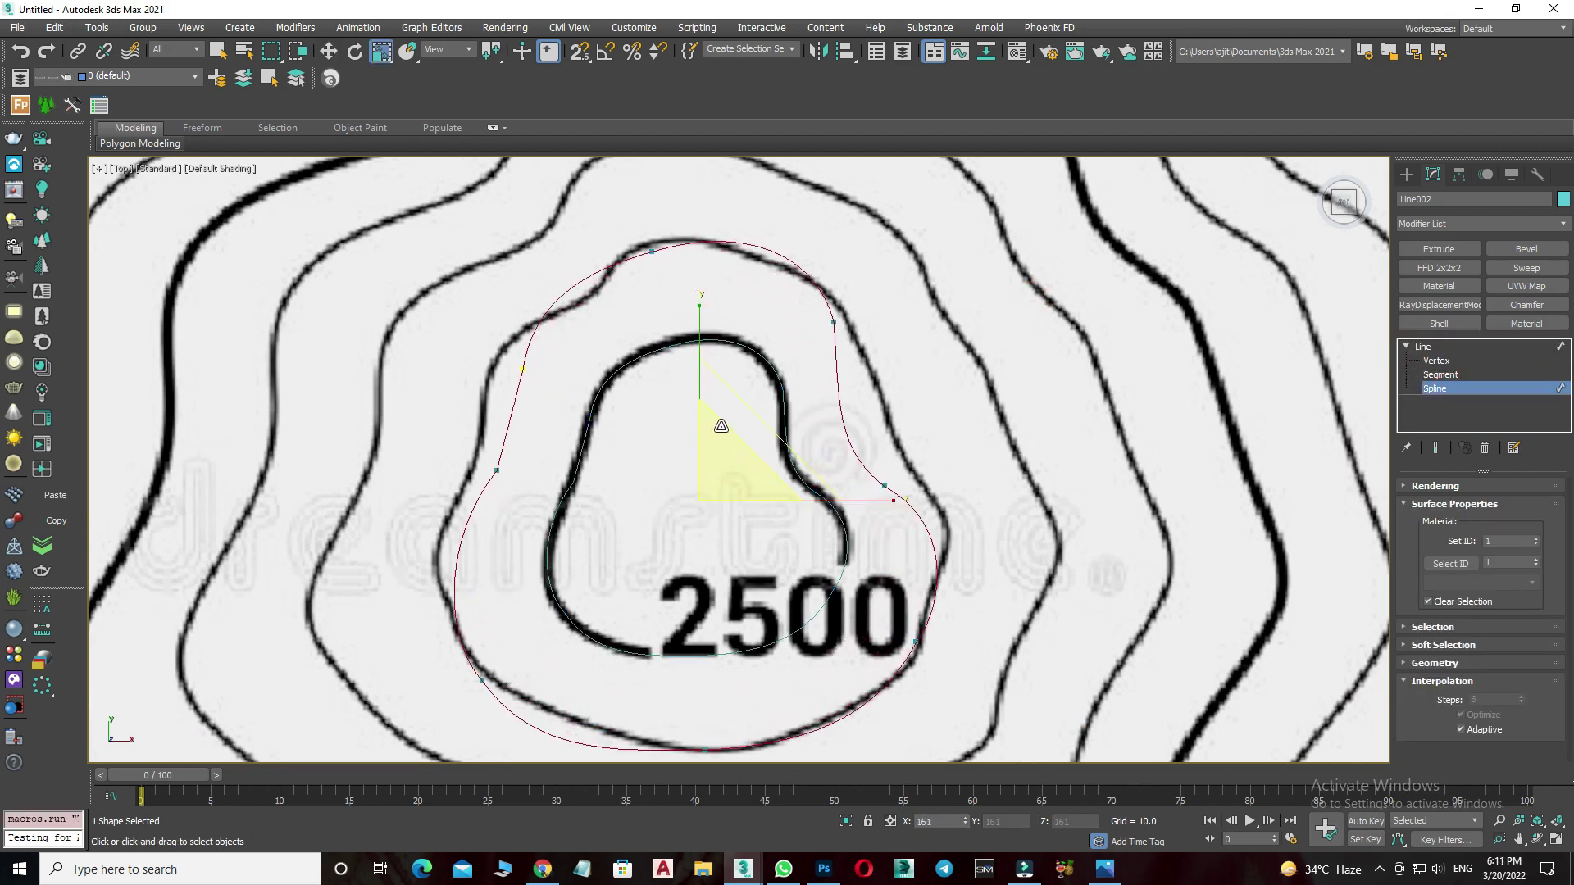
click(763, 453)
right_click(749, 444)
Insert a new vertex on Line002 using Refine at Vertex level.
click(771, 462)
click(1450, 366)
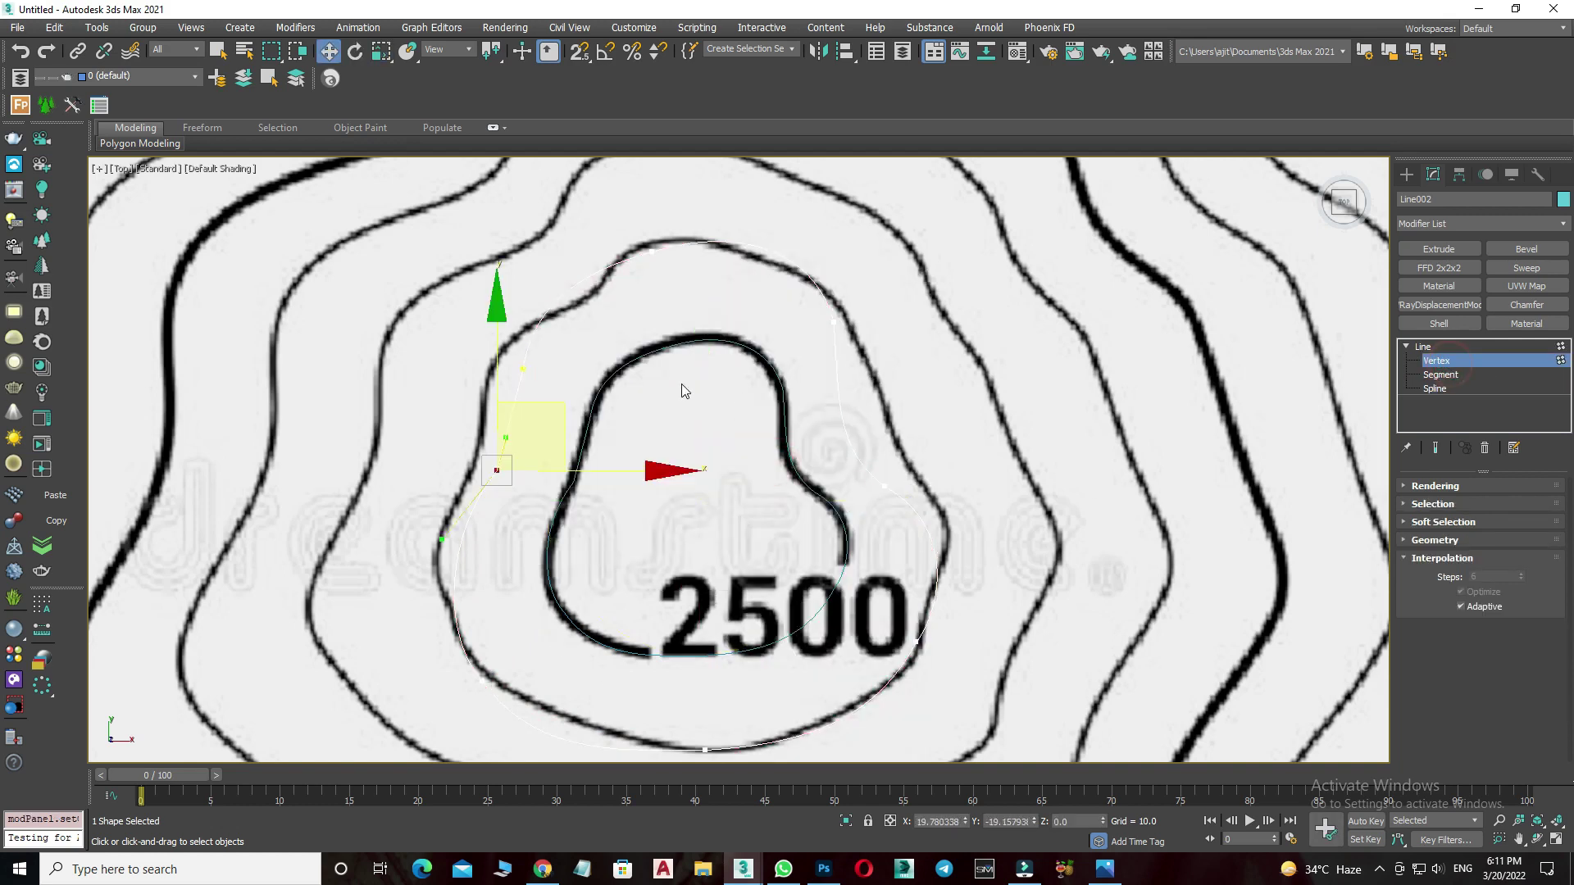
scroll(465, 492, up, 3)
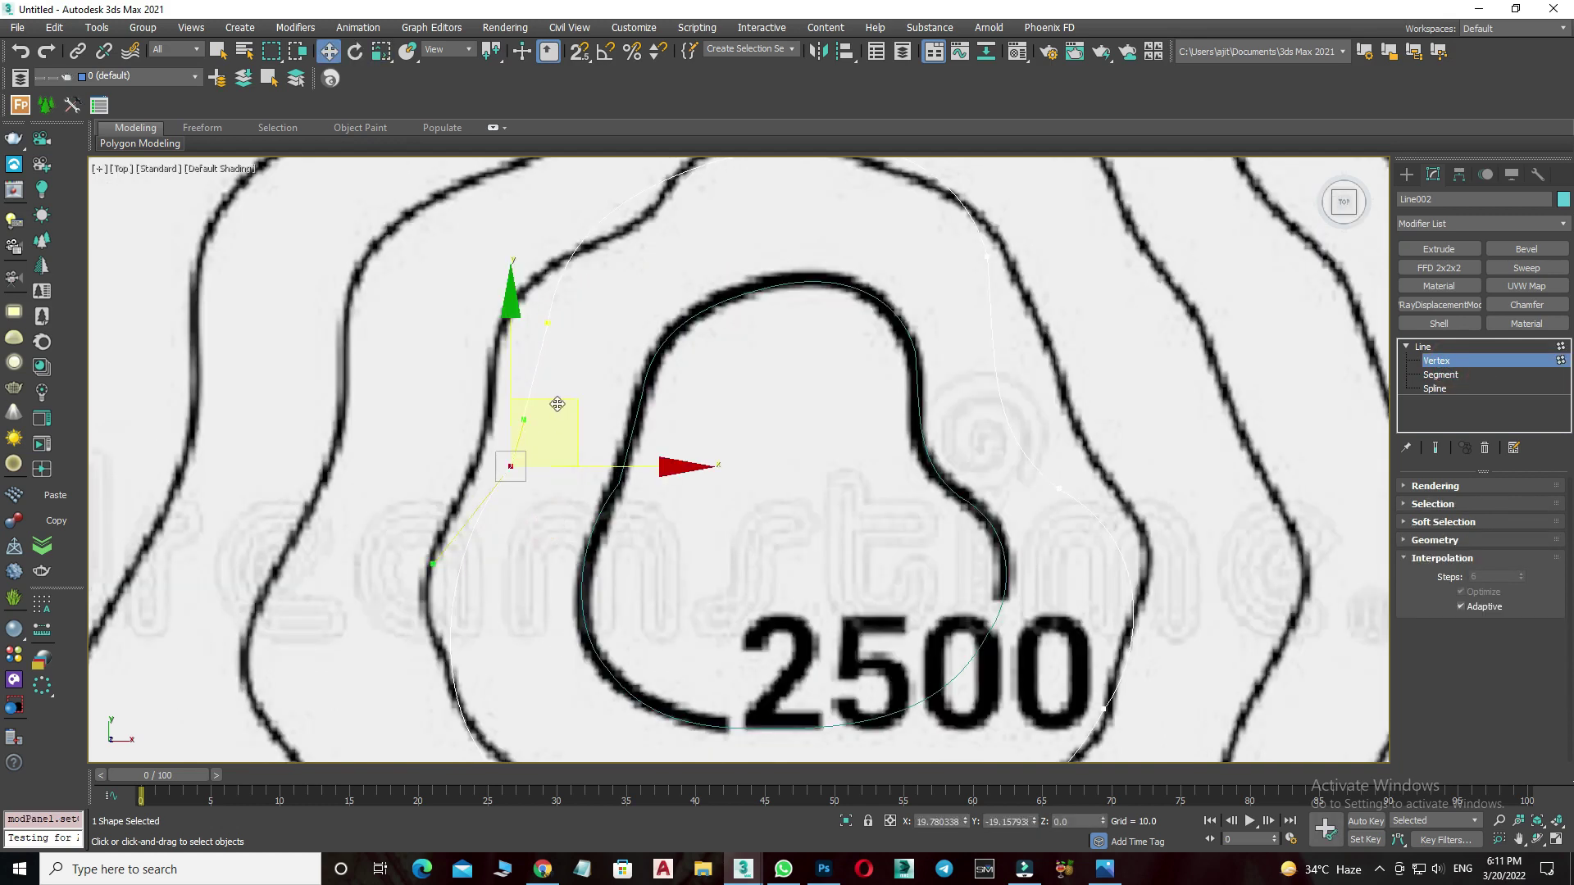
scroll(574, 402, up, 2)
scroll(598, 407, down, 3)
scroll(490, 489, up, 3)
right_click(588, 382)
click(571, 466)
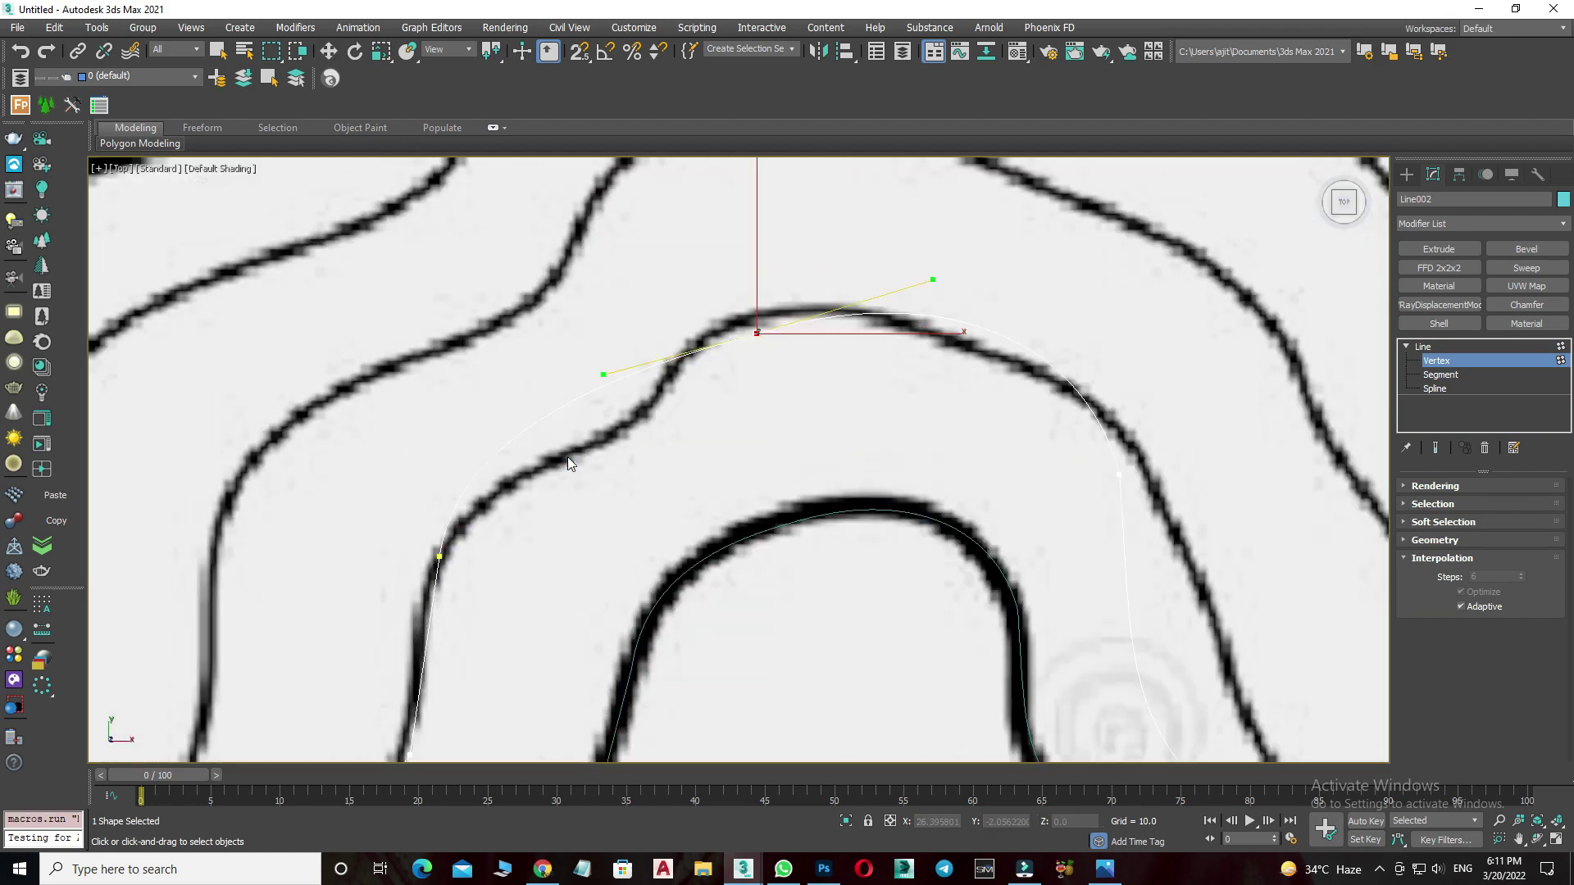
click(585, 395)
right_click(554, 424)
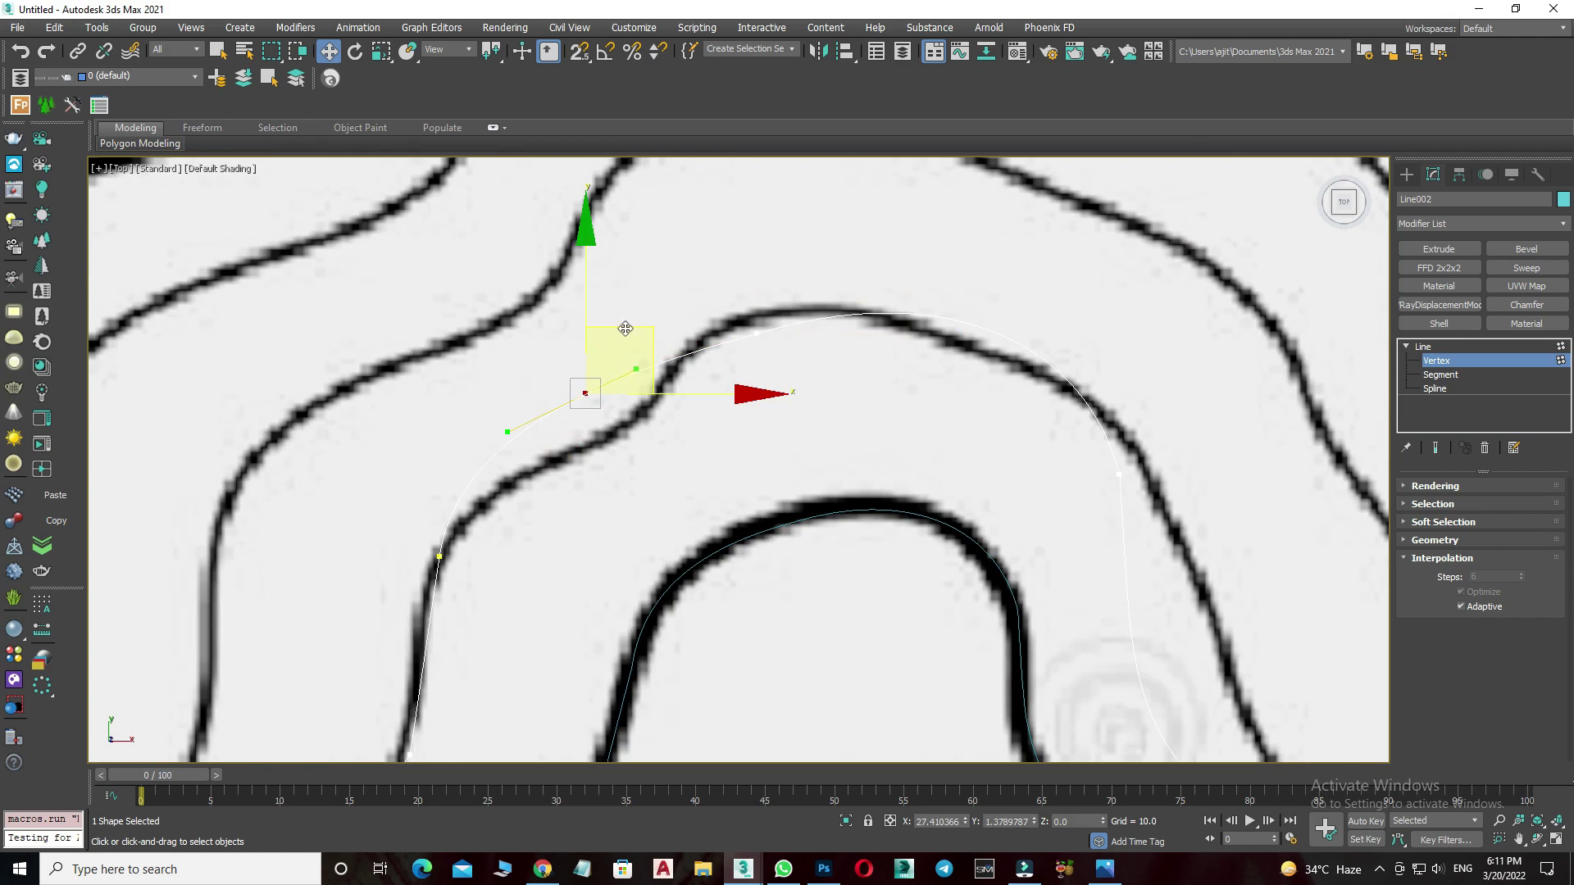
Move the new and neighbouring vertices onto the black contour line around the 2500 label.
drag(587, 393, 604, 435)
click(756, 333)
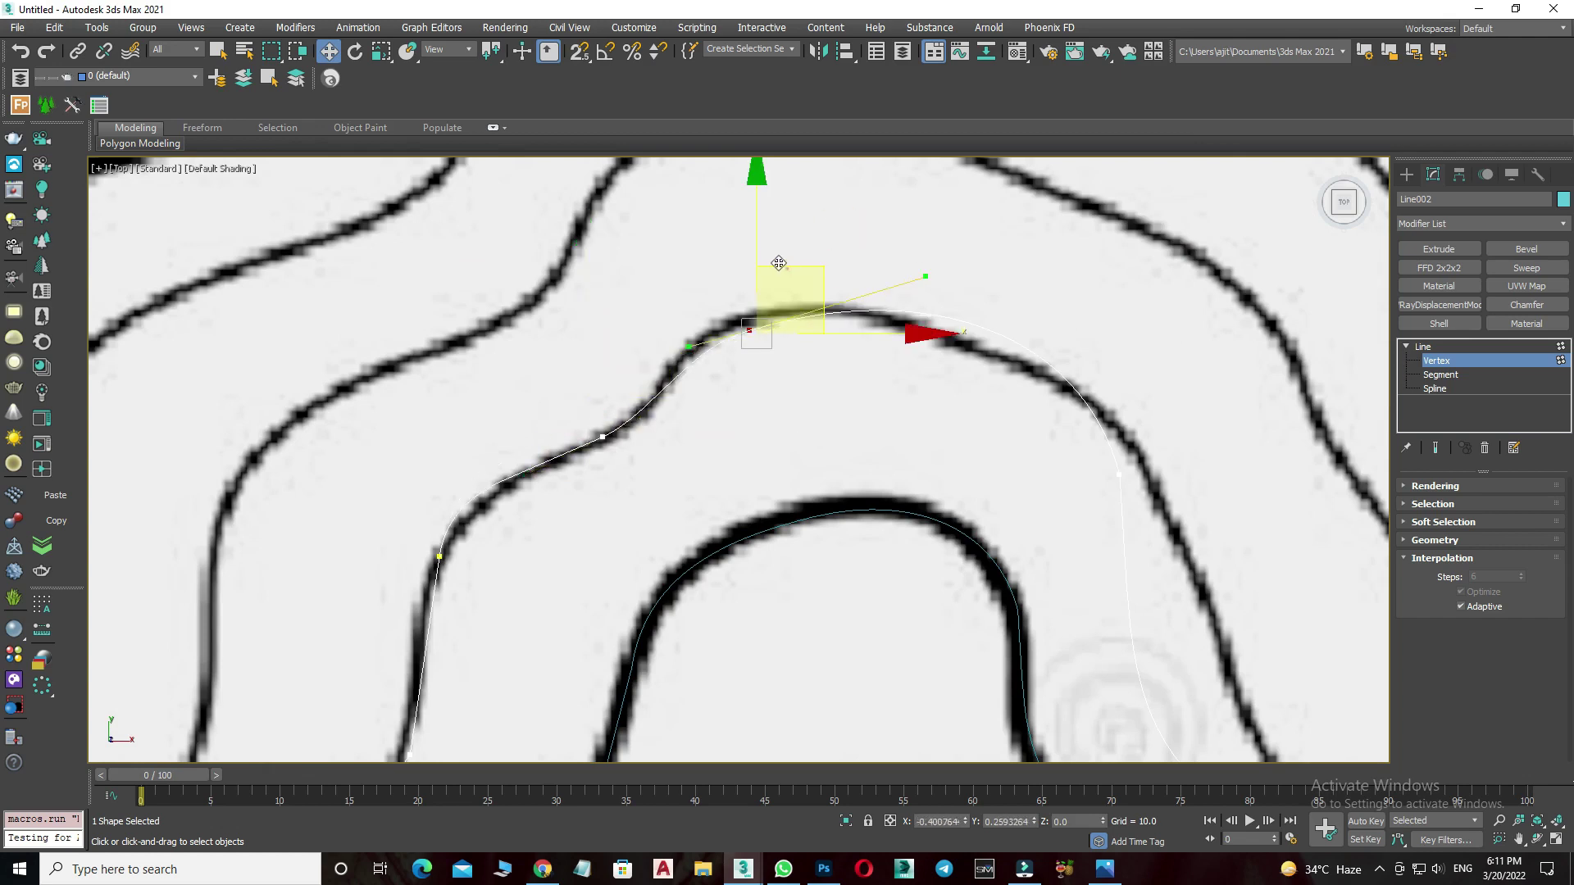
drag(774, 303, 759, 286)
scroll(523, 603, down, 5)
middle_drag(657, 632, 692, 623)
key(1)
middle_drag(633, 552, 776, 462)
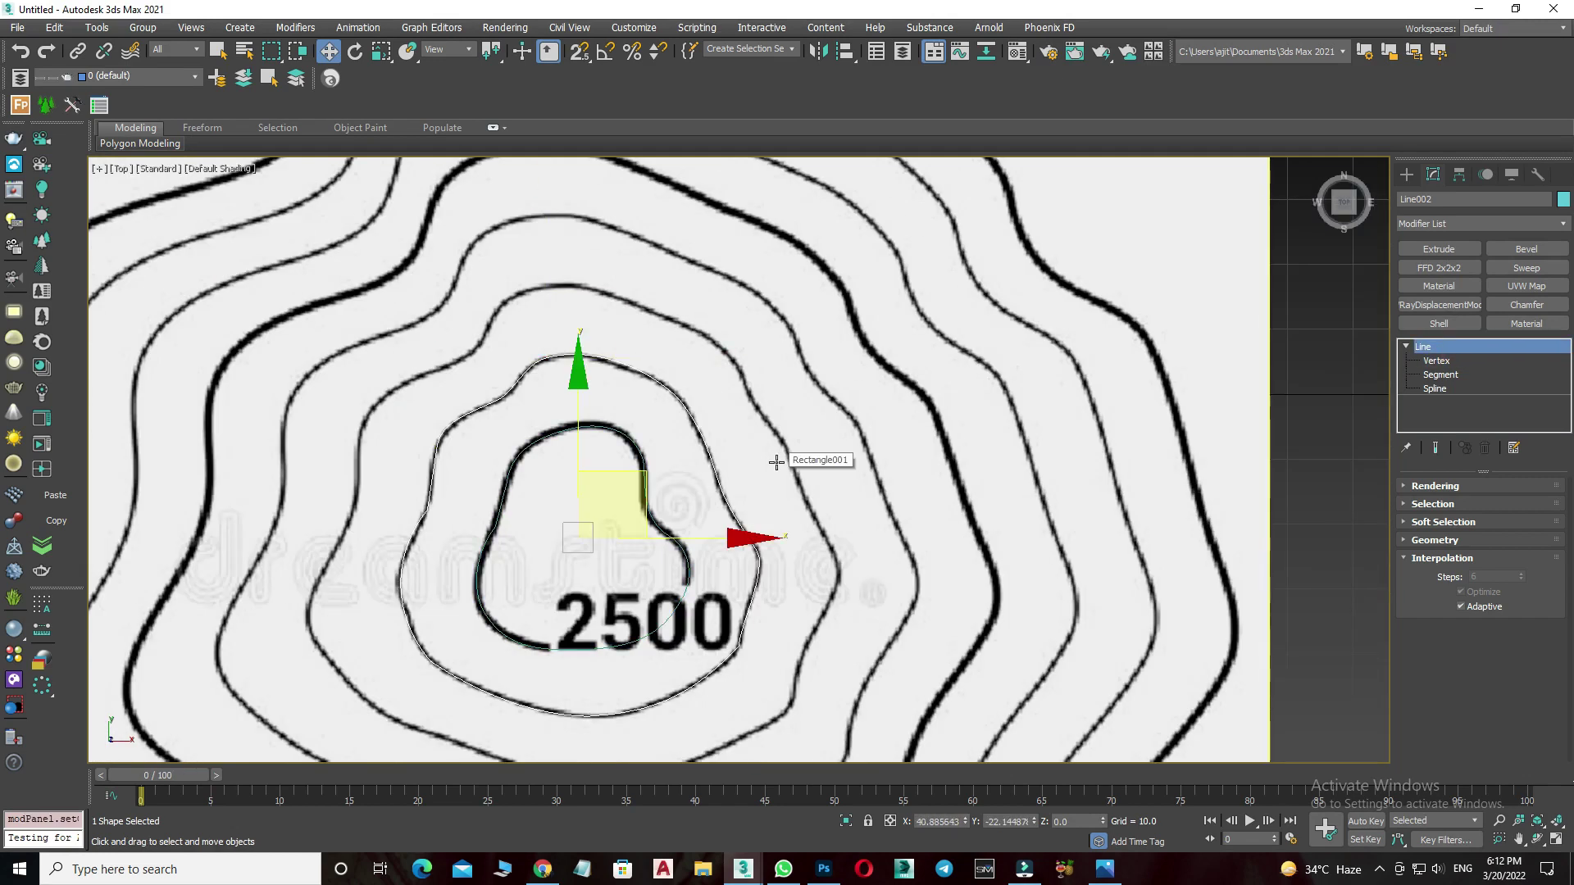
Clone the contour spline as a copy and scale it up at Spline level toward the outer contour.
key(ctrl+v)
click(744, 494)
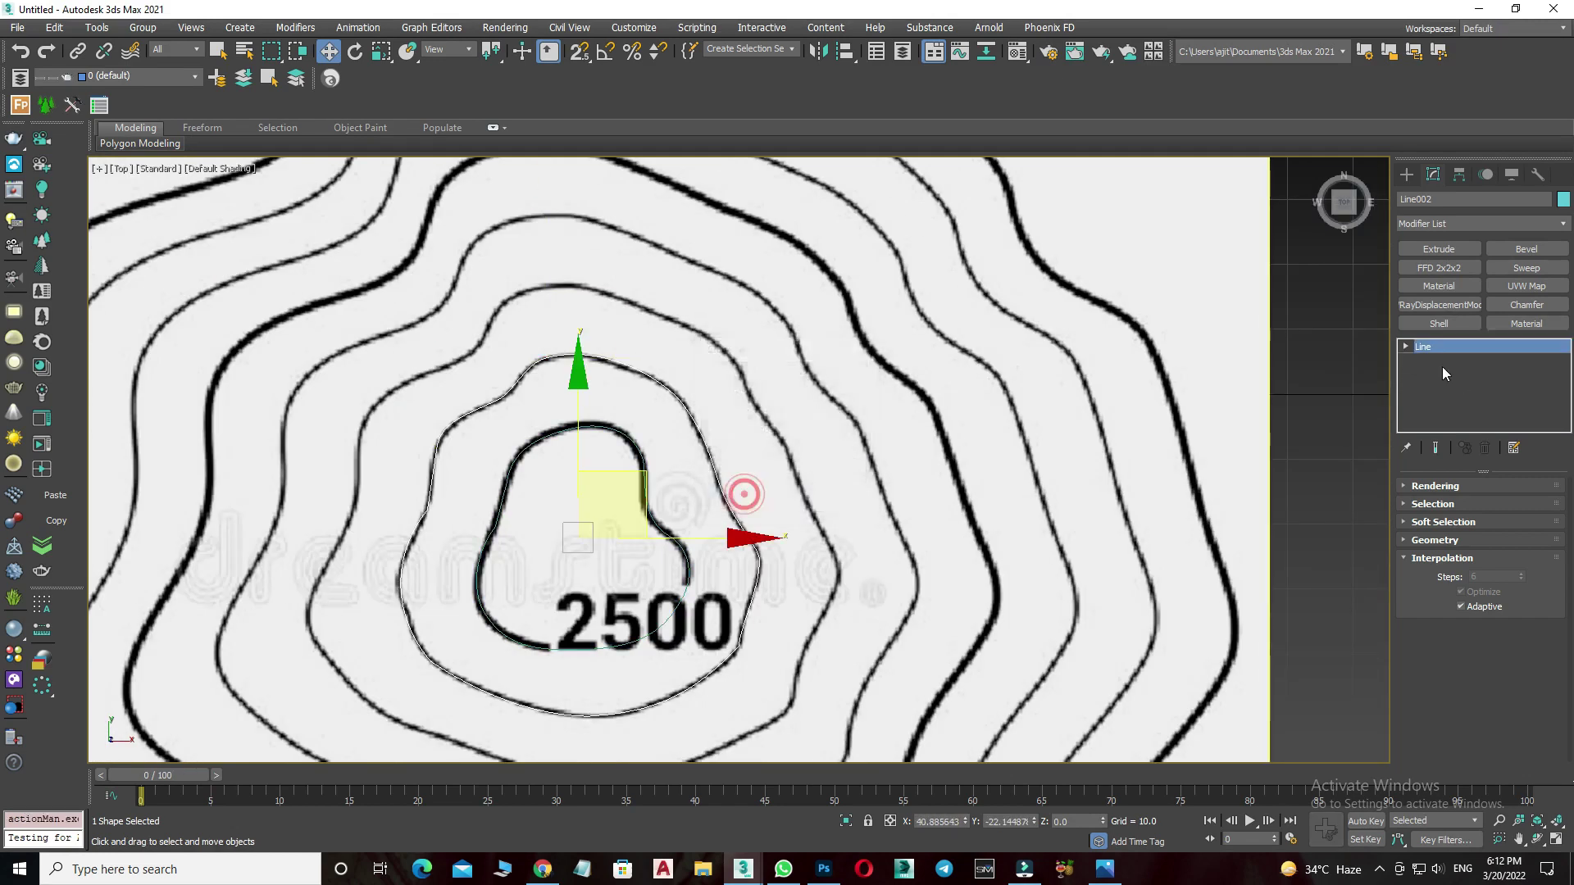
click(1439, 387)
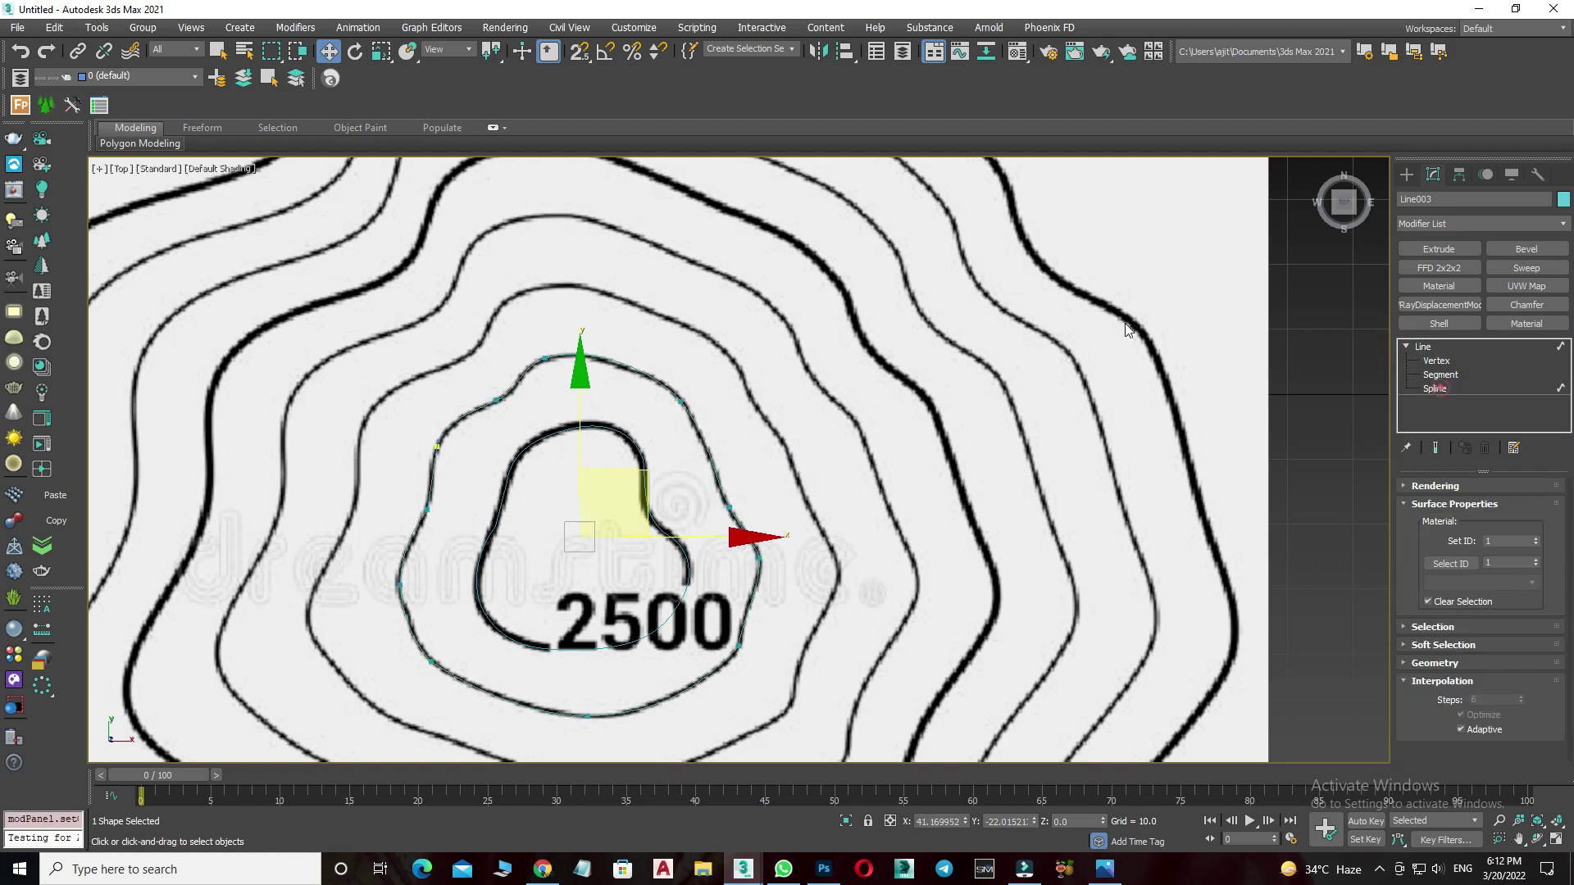
key(q)
key(ctrl+a)
drag(600, 514, 593, 482)
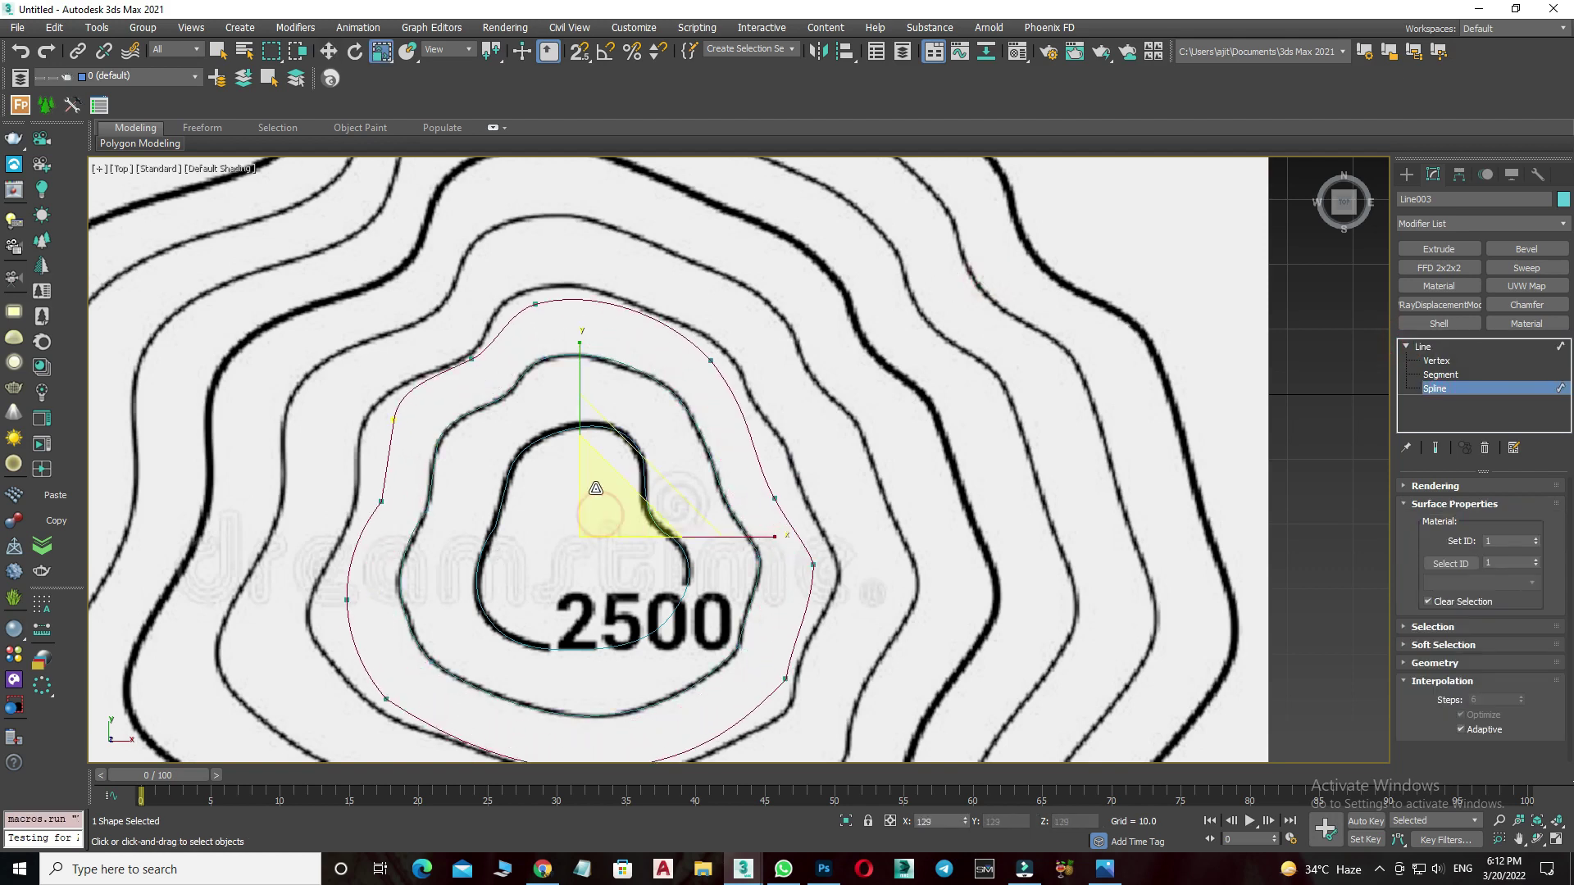
key(w)
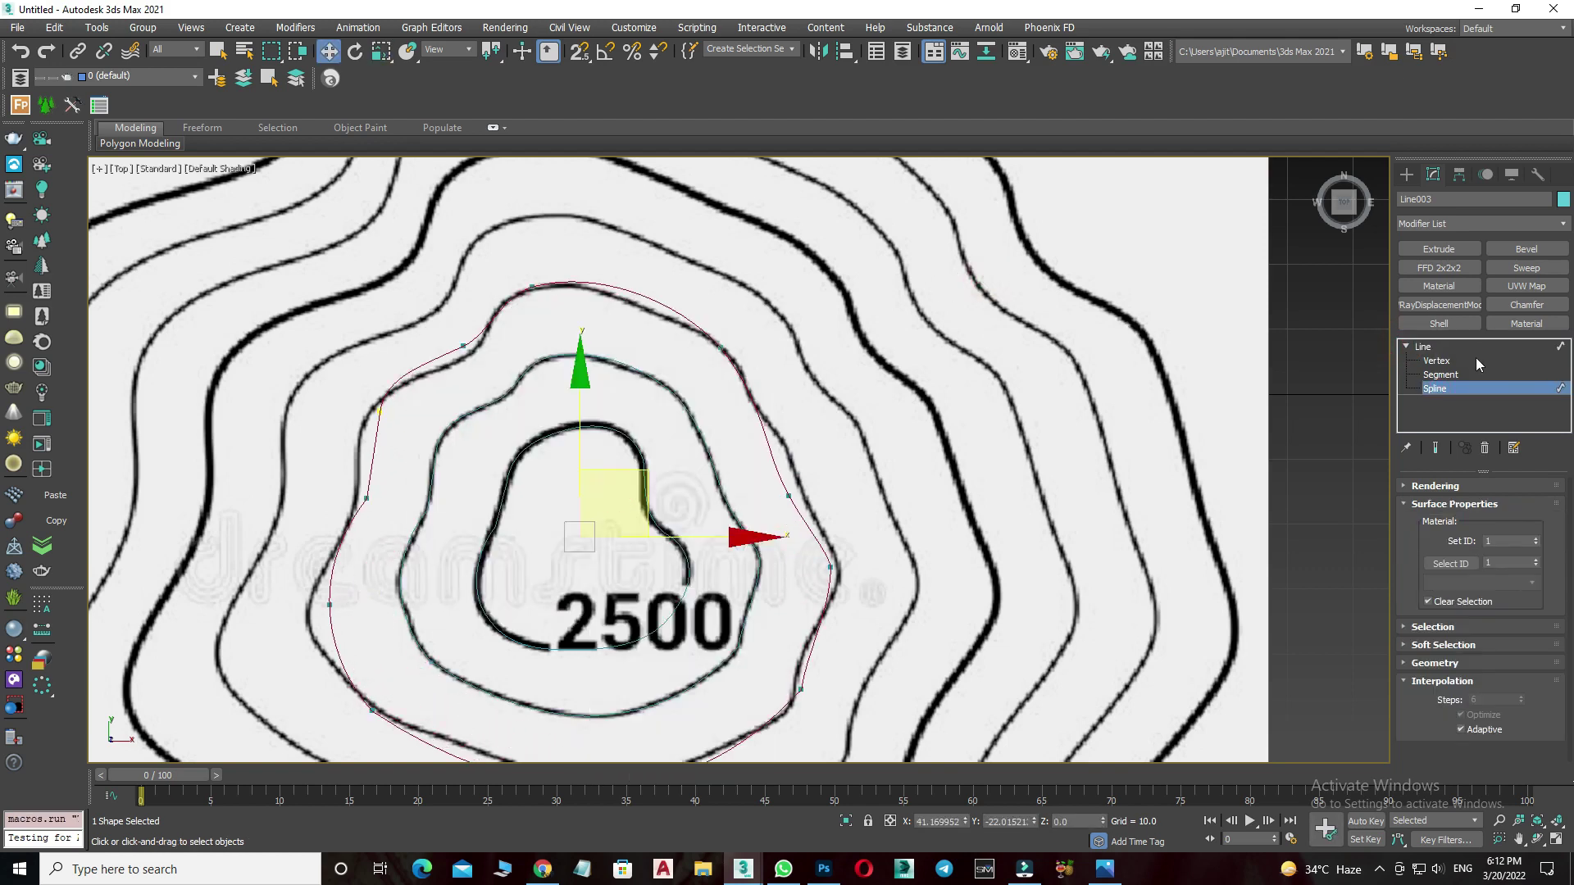
Move the enlarged copy's vertices onto the next outer contour line.
click(1436, 361)
scroll(460, 329, up, 2)
scroll(459, 329, up, 2)
click(467, 358)
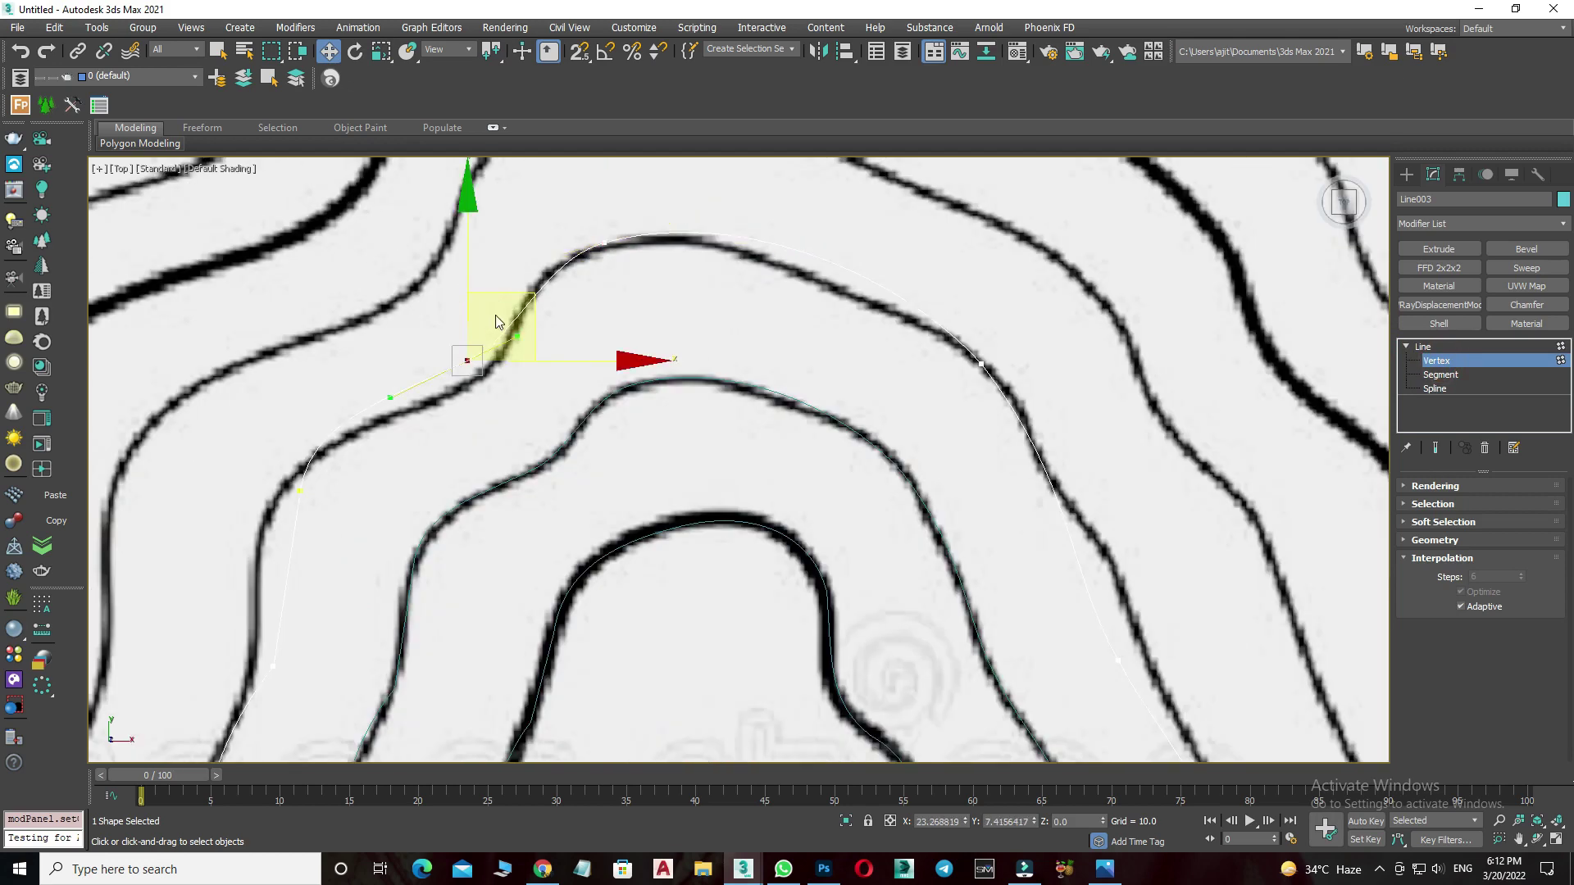
mouse_move(496, 315)
middle_down()
mouse_move(584, 615)
mouse_move(492, 246)
middle_up()
scroll(599, 423, down, 3)
scroll(604, 491, up, 4)
scroll(604, 492, down, 3)
scroll(692, 412, down, 3)
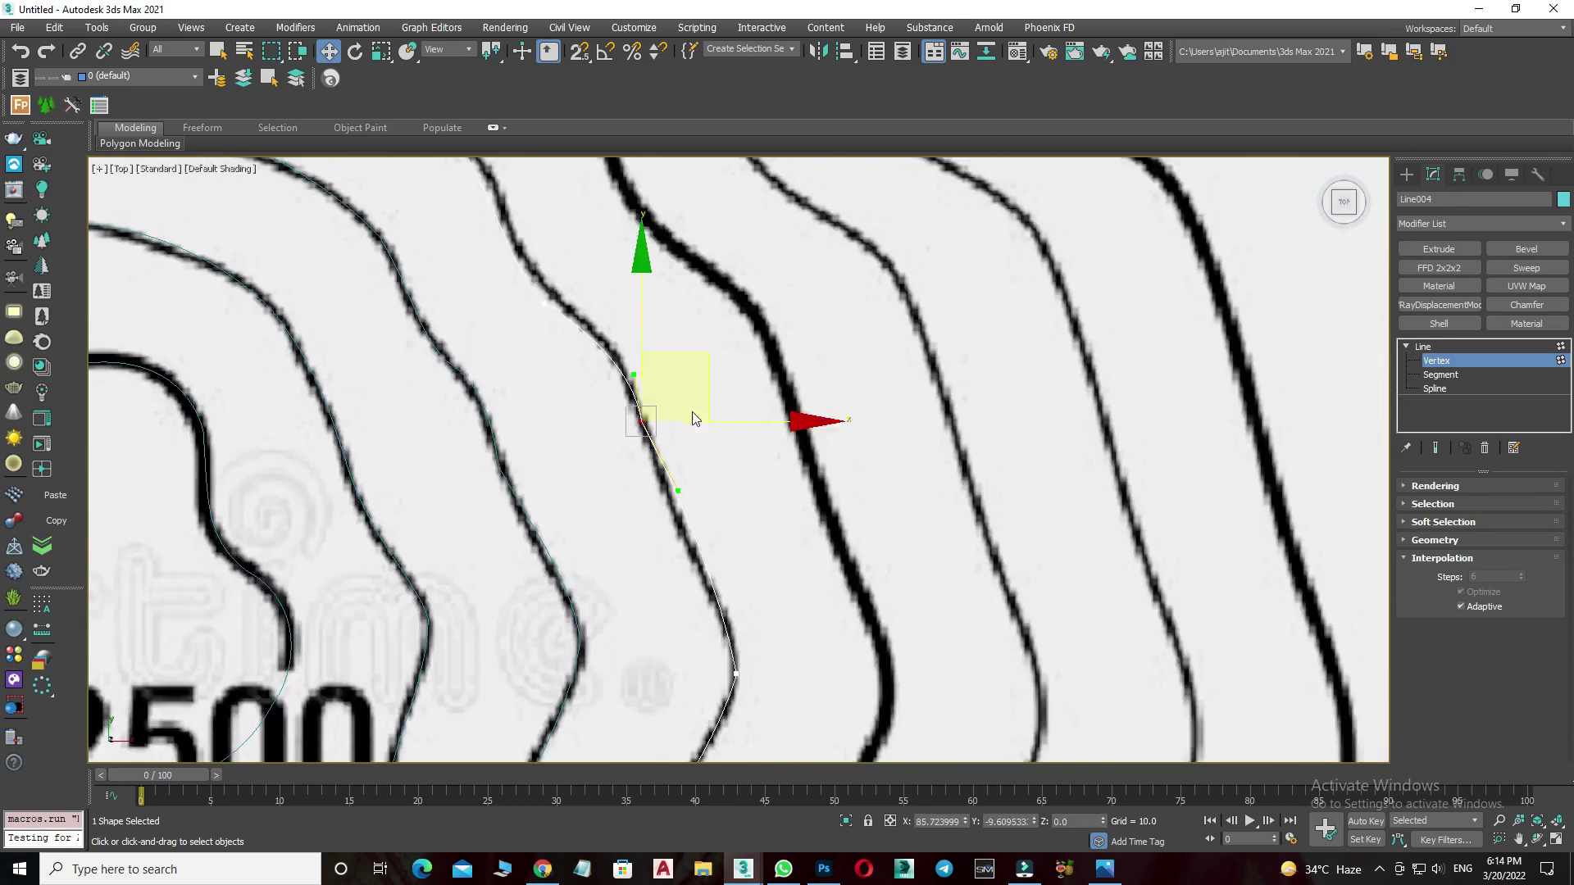
scroll(799, 541, down, 4)
Compare the traced splines against the map, then select and isolate all four contours.
key(F3)
key(1)
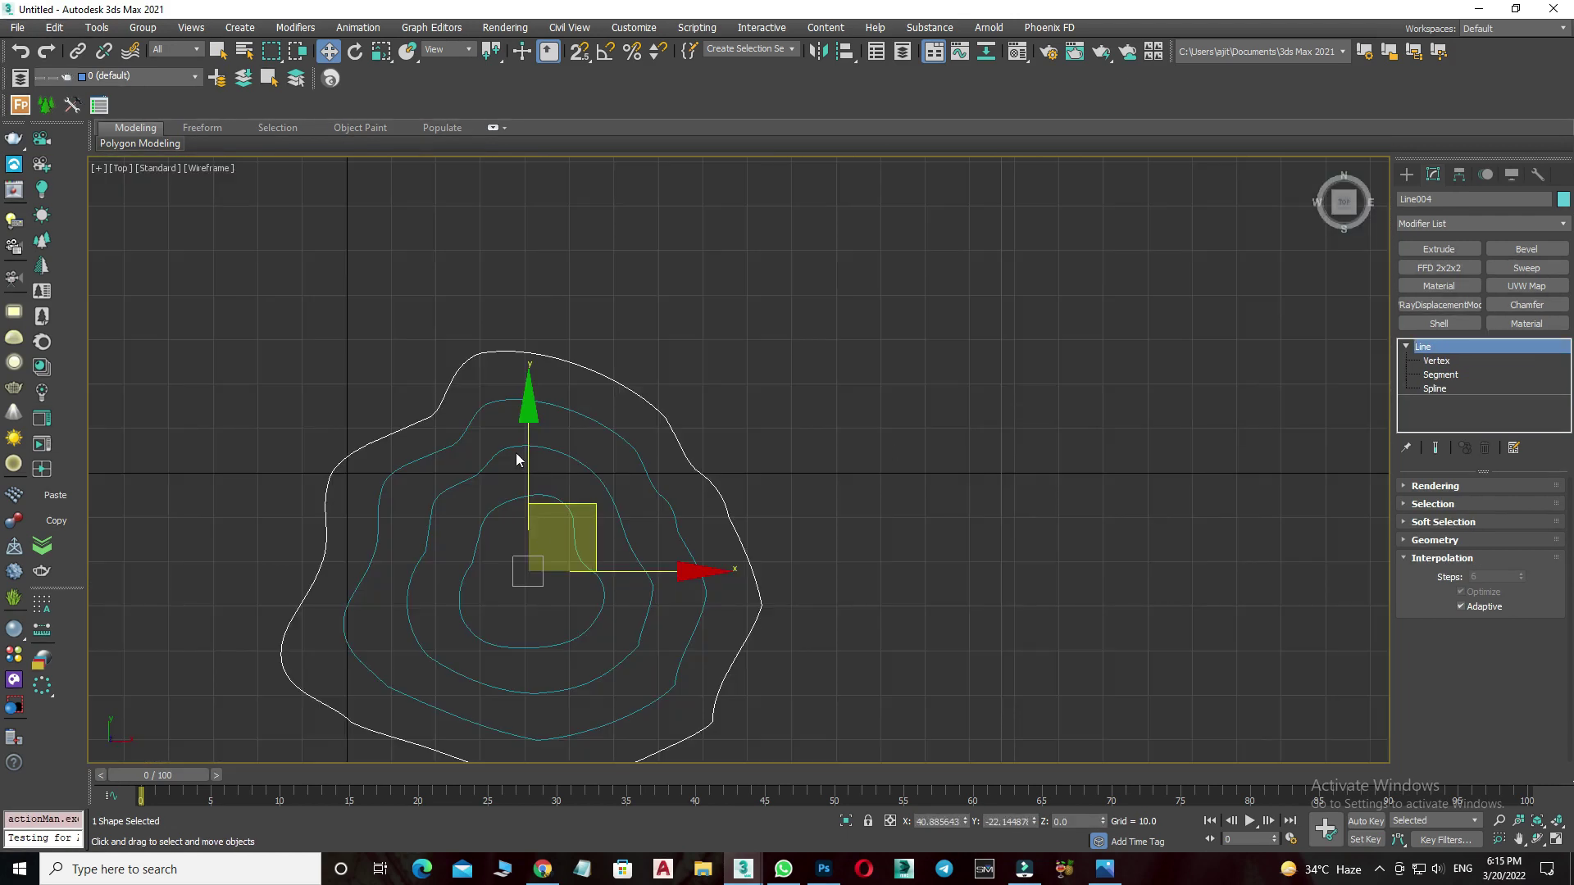
key(F3)
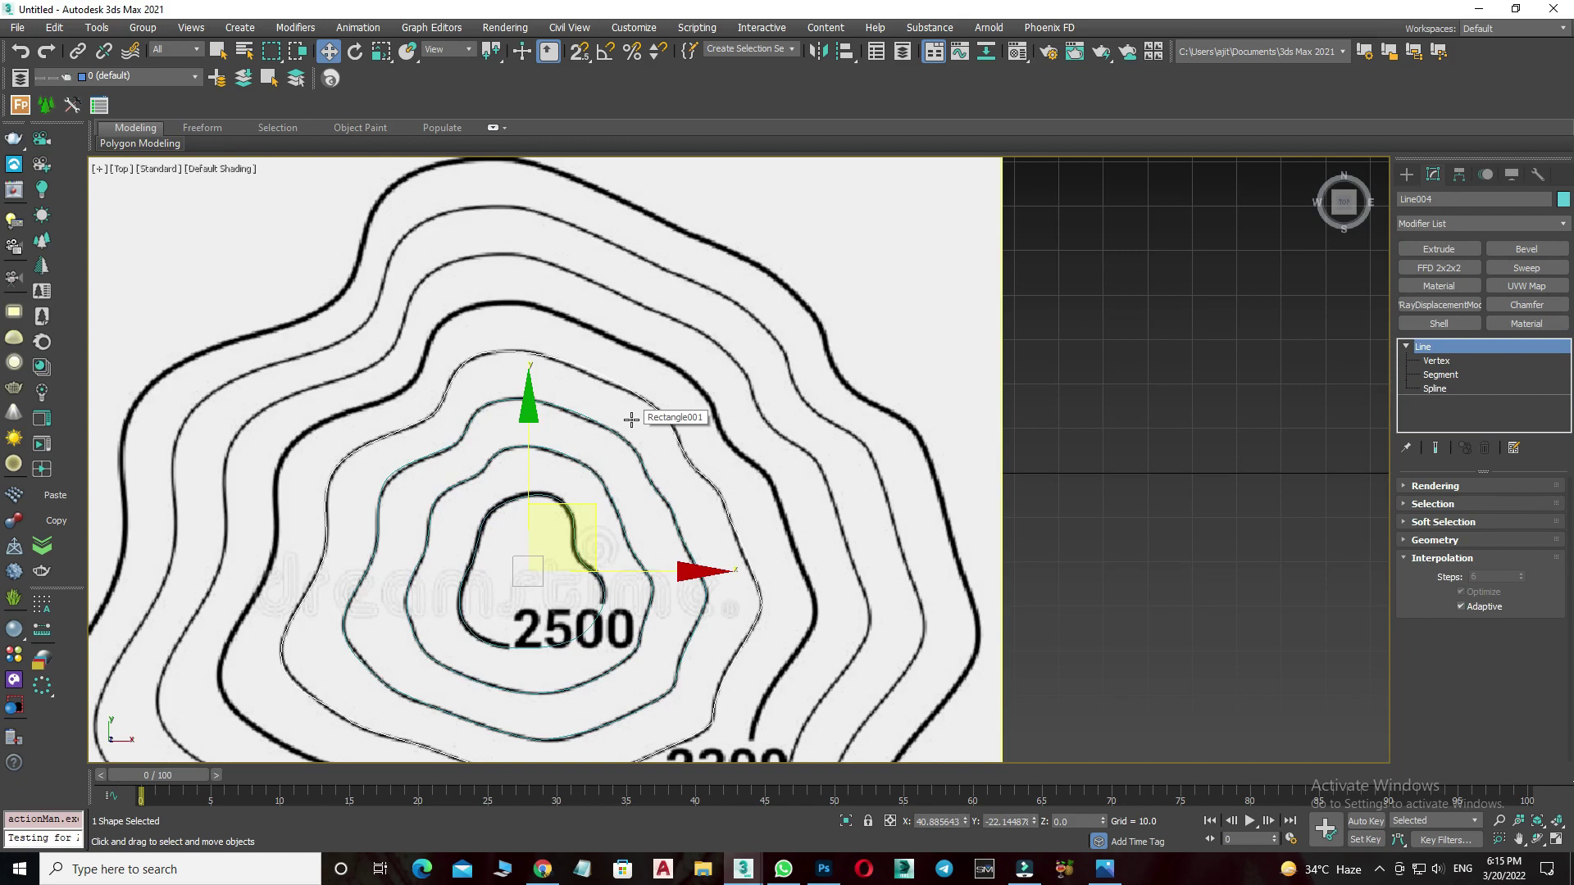
key(F3)
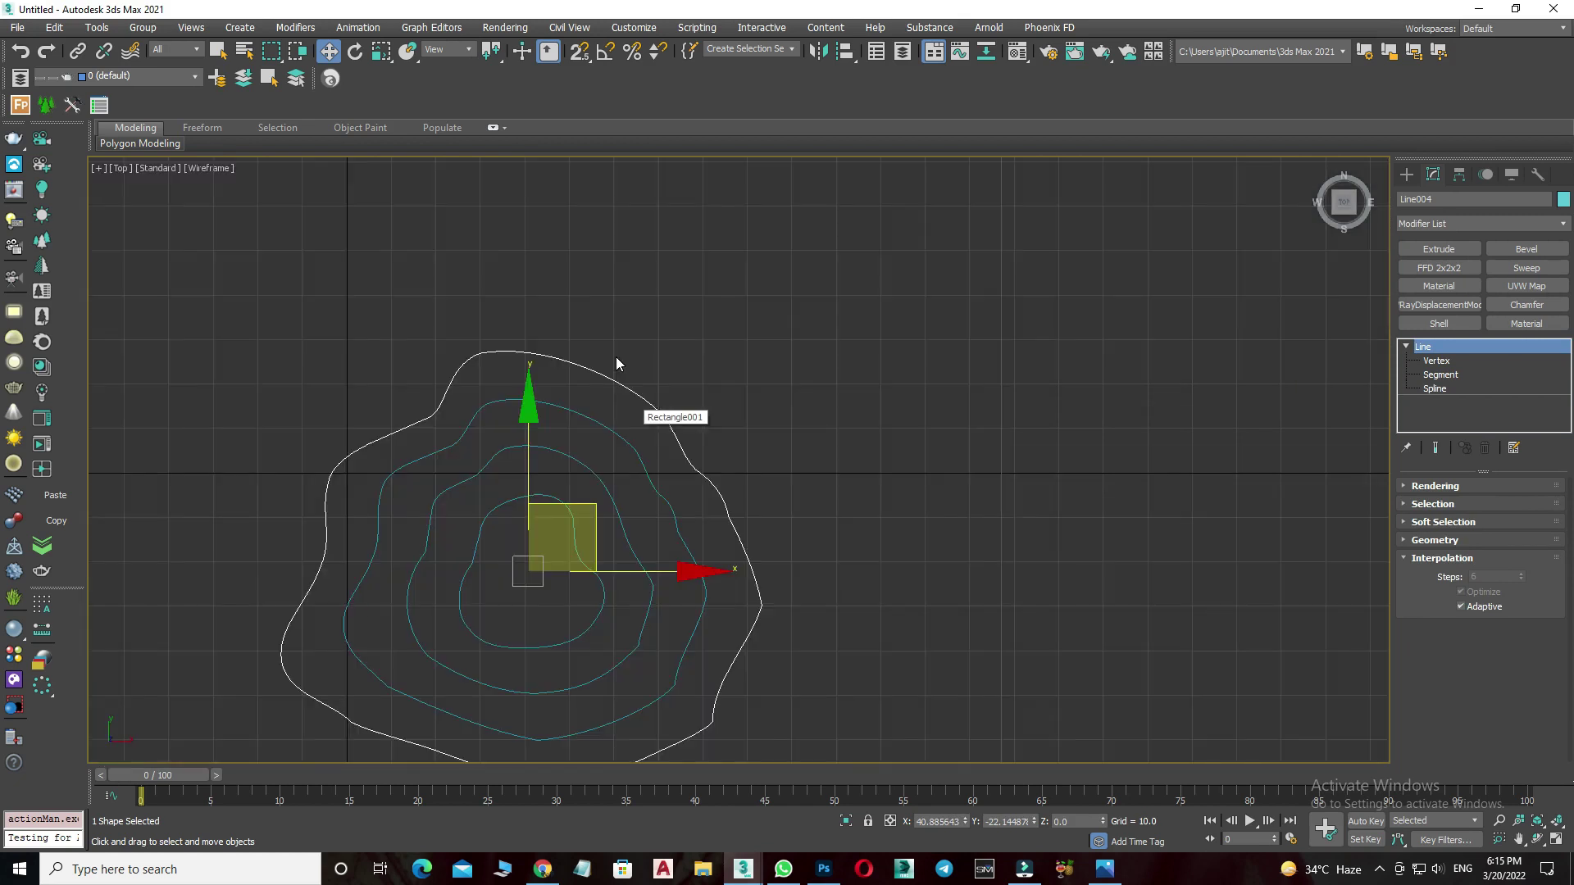
key(F3)
key(F3)
drag(716, 295, 436, 704)
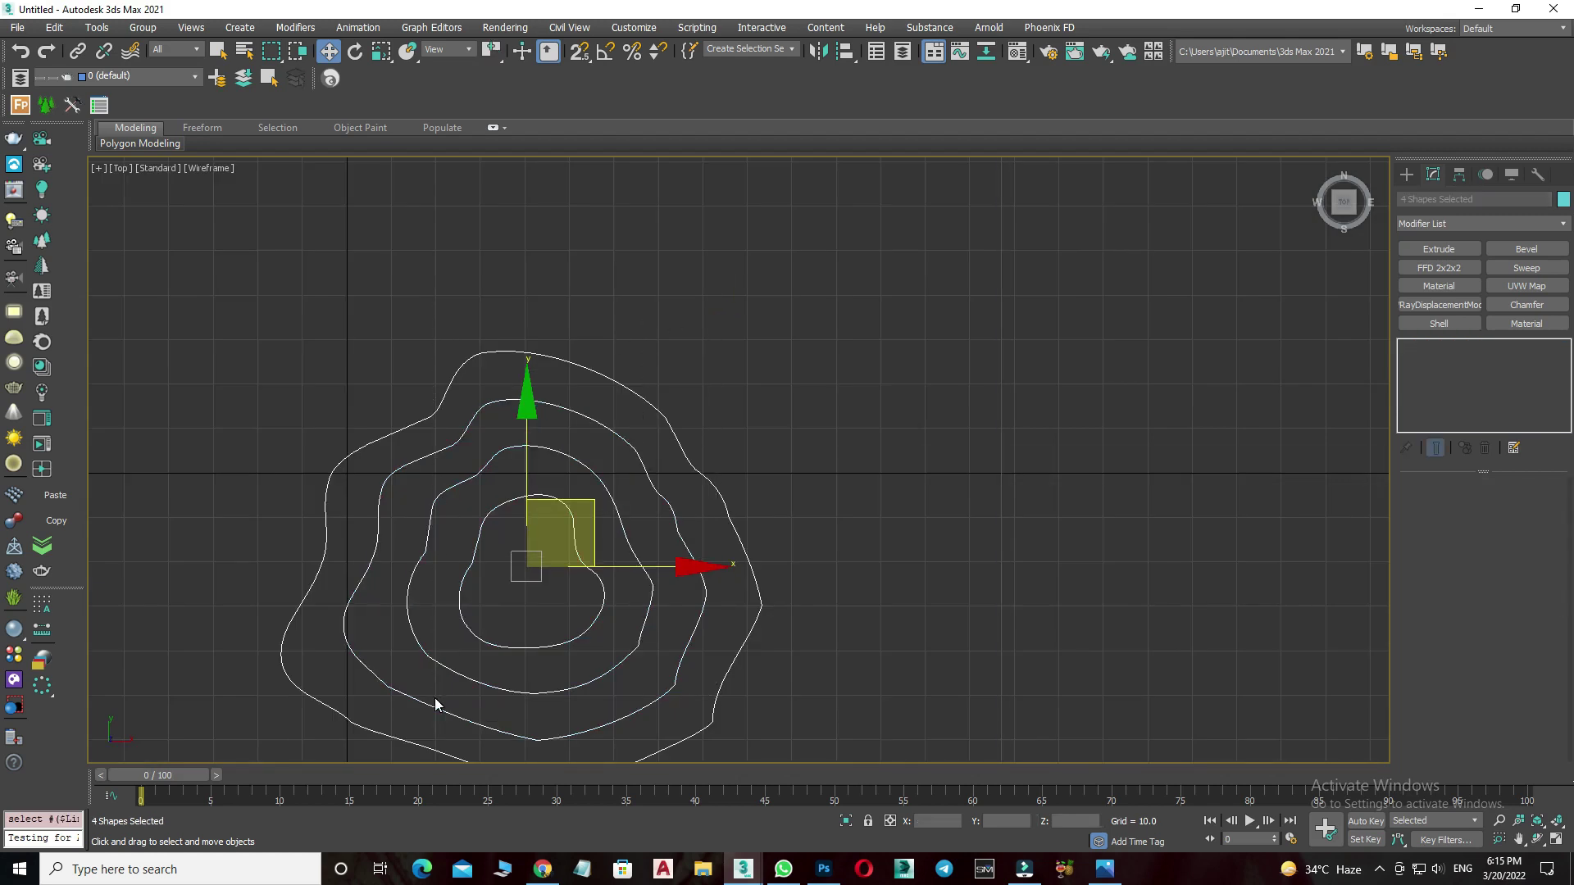
key(F3)
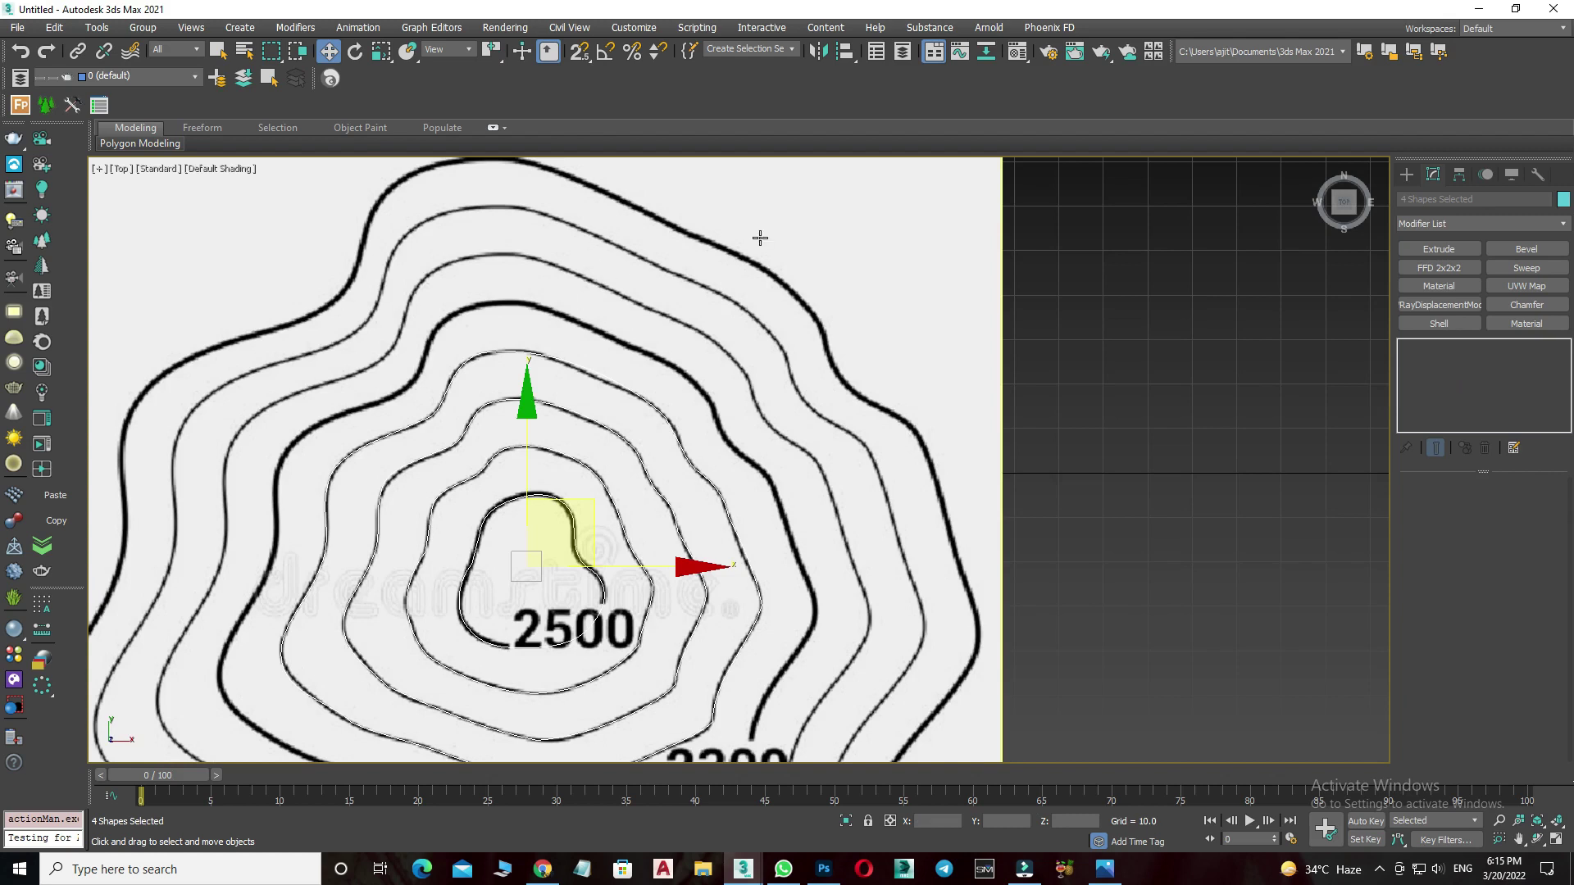
scroll(592, 470, down, 2)
key(F3)
key(alt+q)
key(F3)
View the isolated contours from the front, then orbit the perspective view to a low angle.
mouse_move(587, 471)
alt+middle_down()
mouse_move(578, 480)
mouse_move(753, 549)
mouse_move(769, 516)
alt+middle_up()
key(f)
key(z)
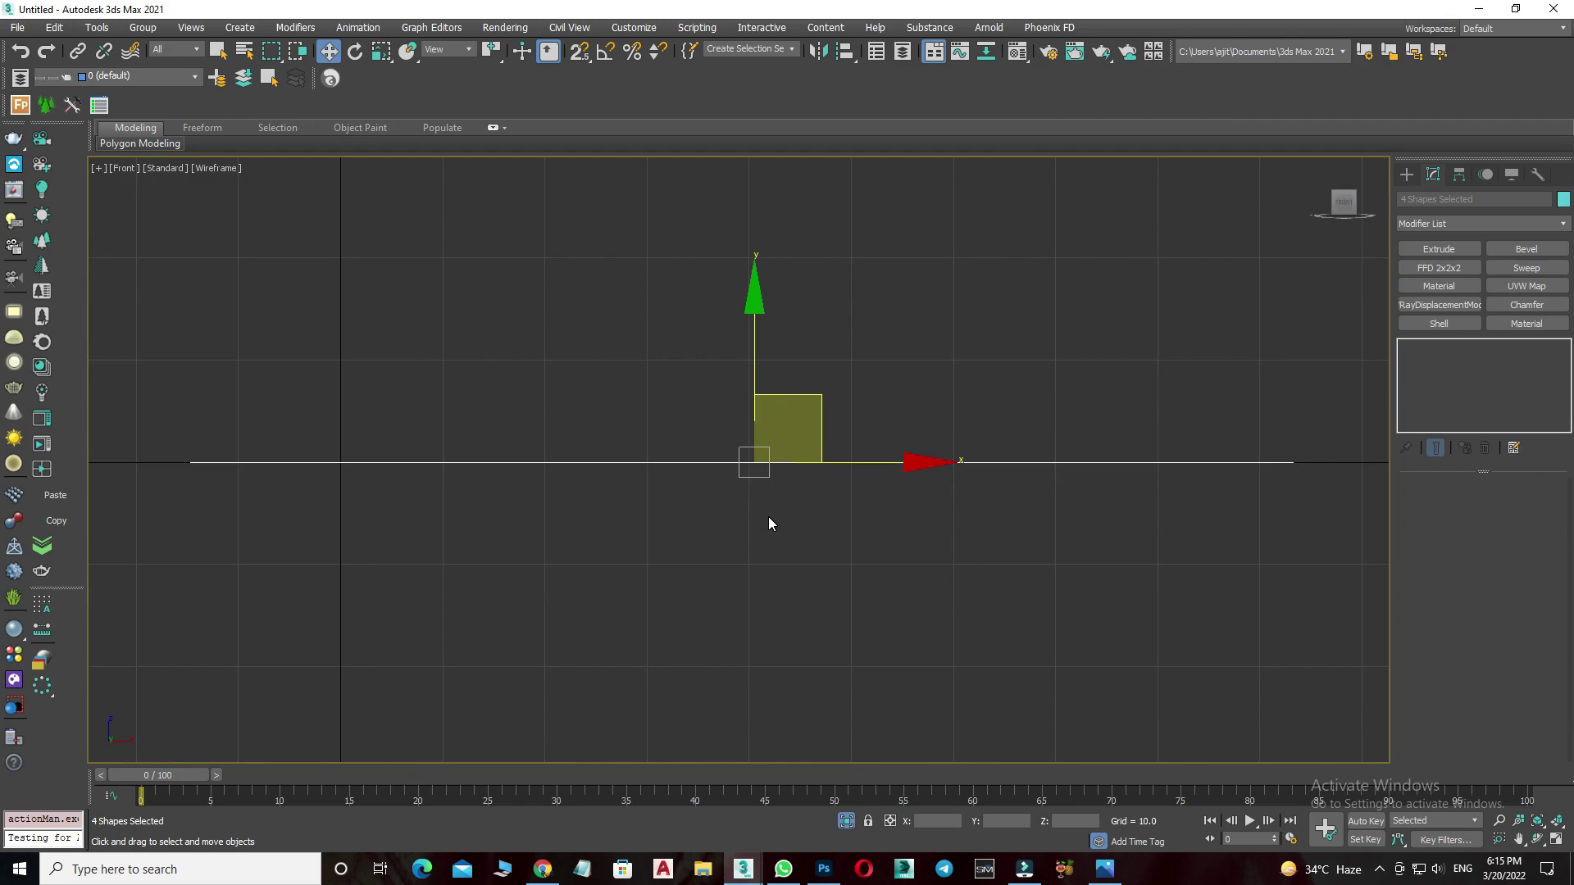
key(p)
mouse_move(769, 523)
alt+middle_down()
mouse_move(804, 397)
mouse_move(808, 426)
mouse_move(767, 401)
alt+middle_up()
scroll(738, 410, down, 2)
scroll(697, 421, down, 2)
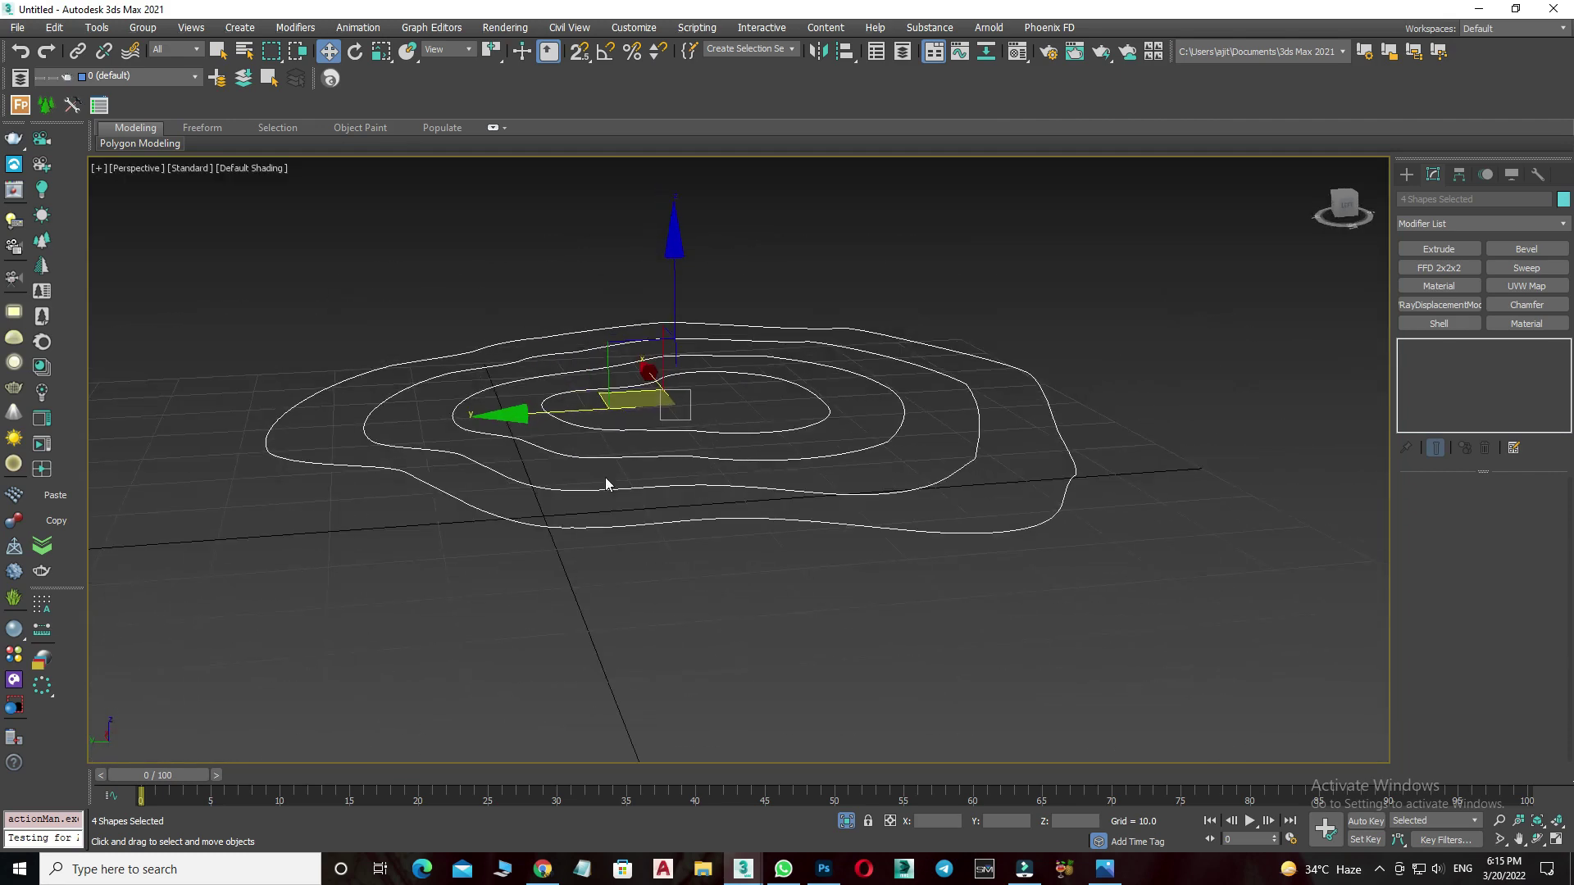
Raise the three inner contours twice by Offset Z 100, leaving the outermost one in place.
alt+click(523, 510)
key(F12)
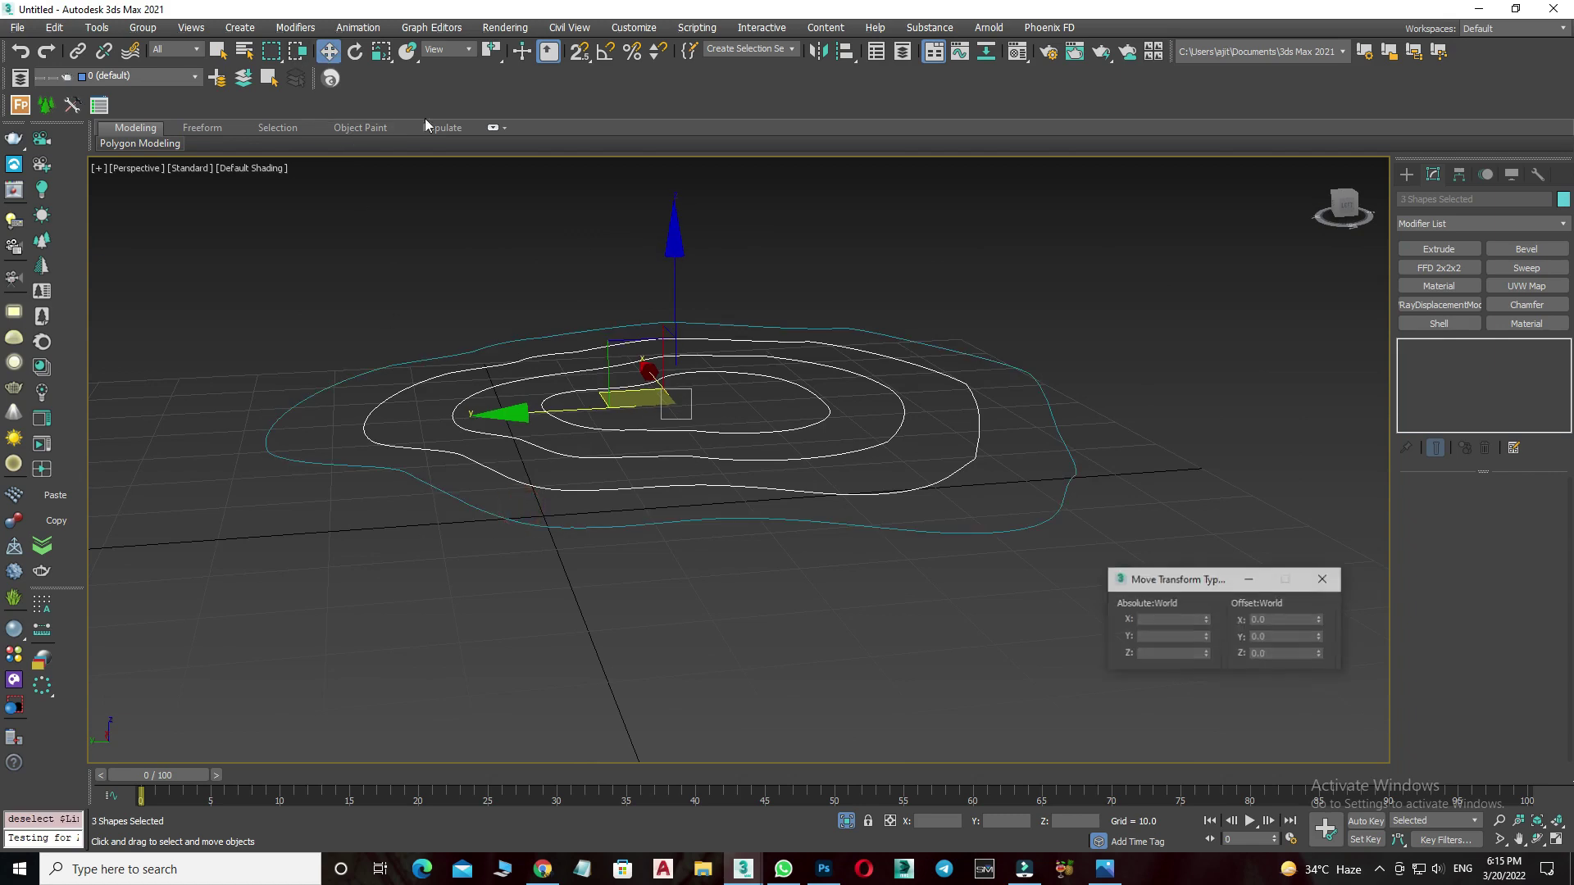
click(1279, 653)
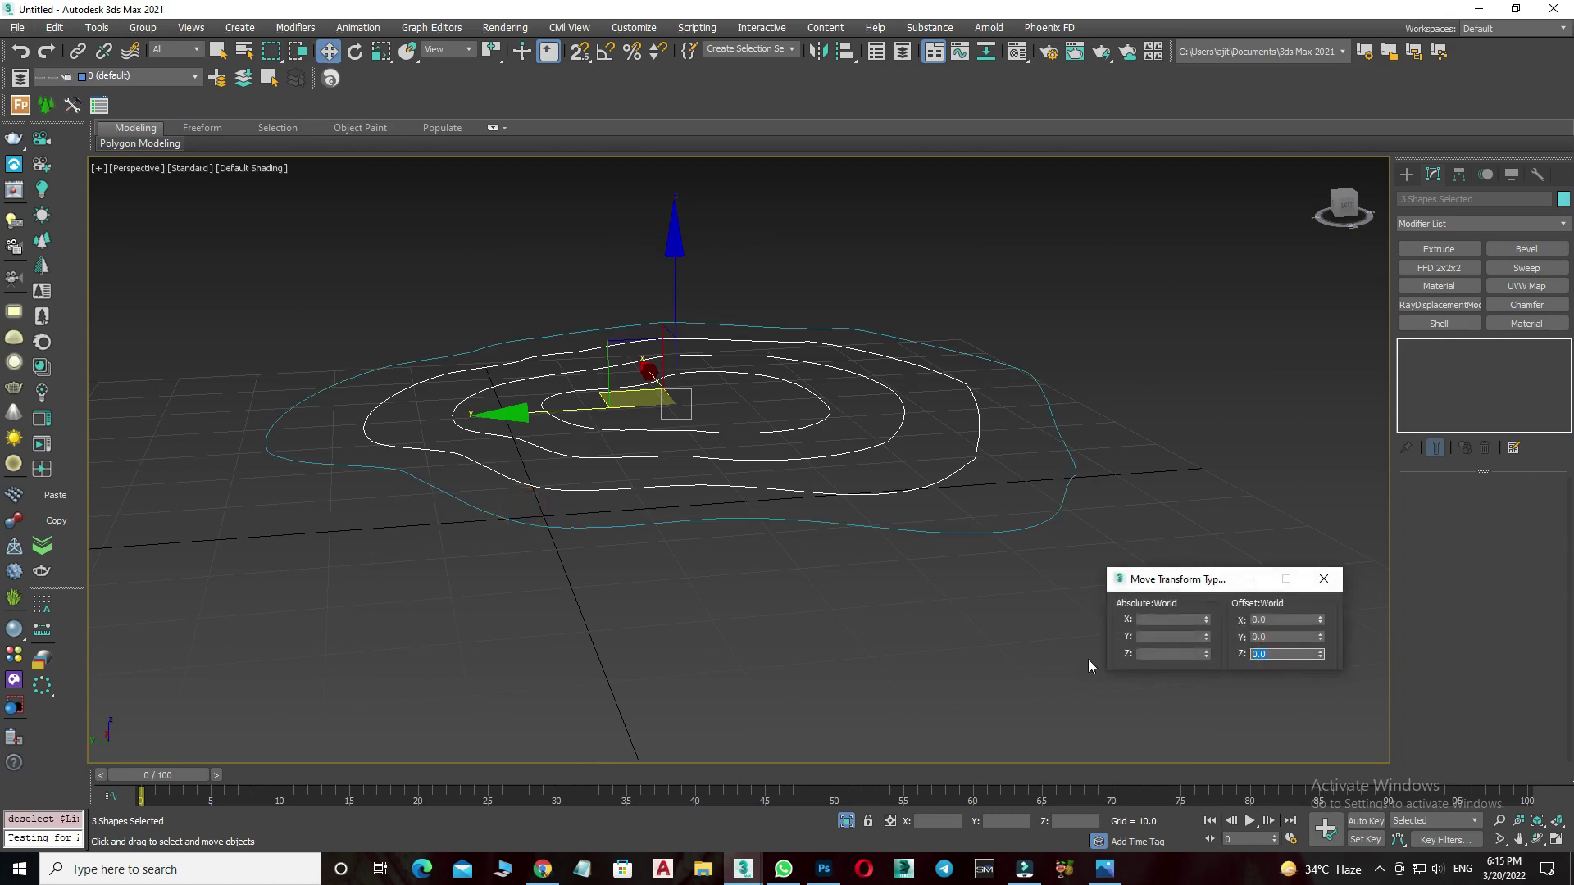
text(100)
key(Return)
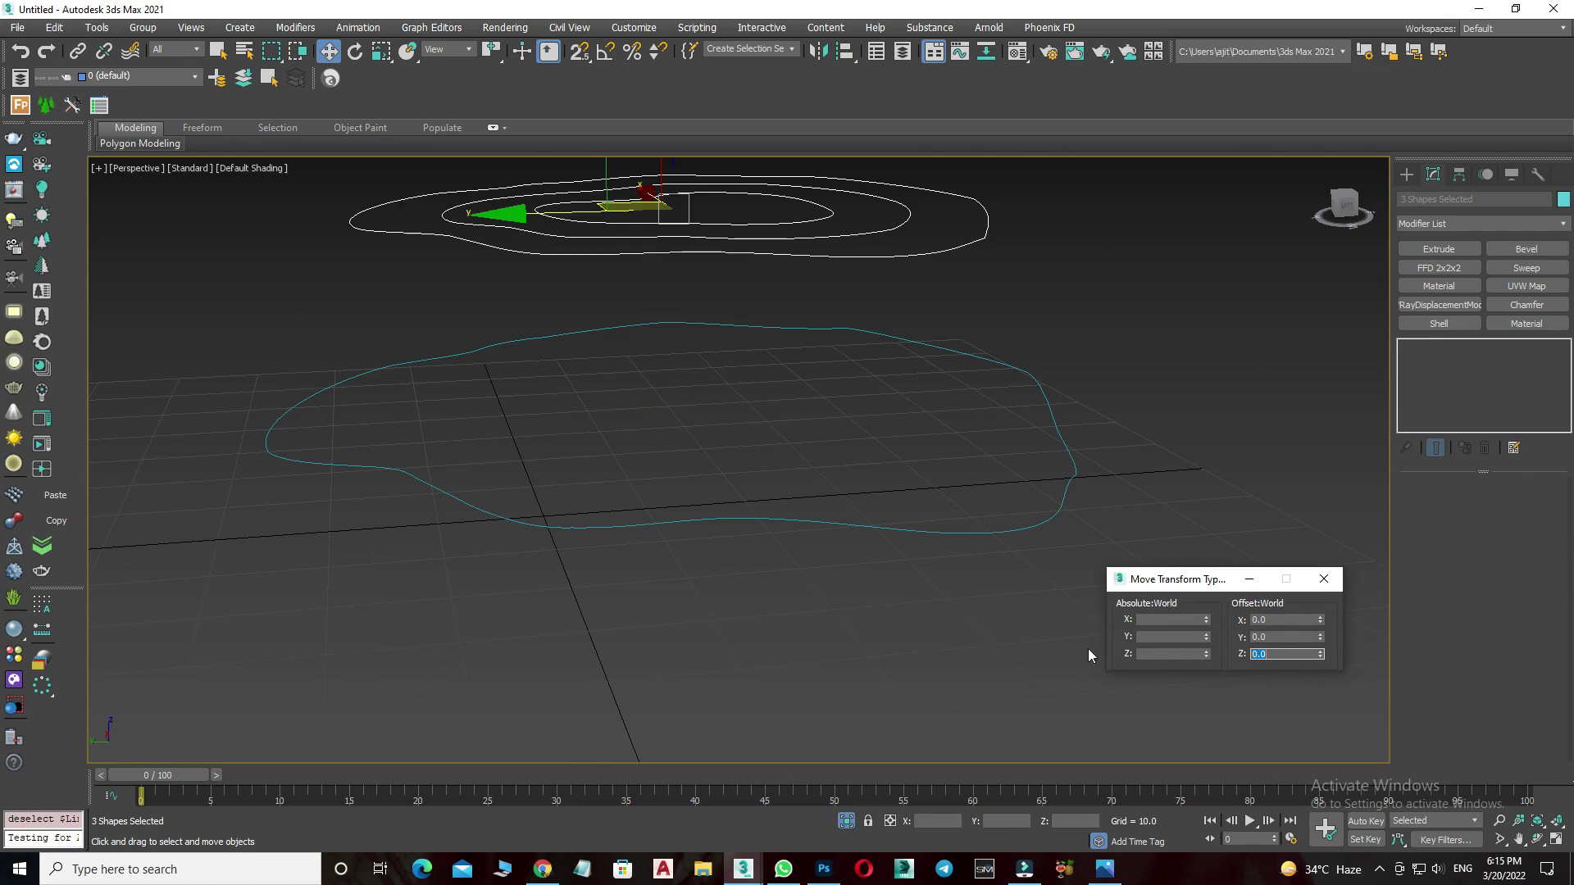
key(z)
click(1269, 653)
text(100)
key(Return)
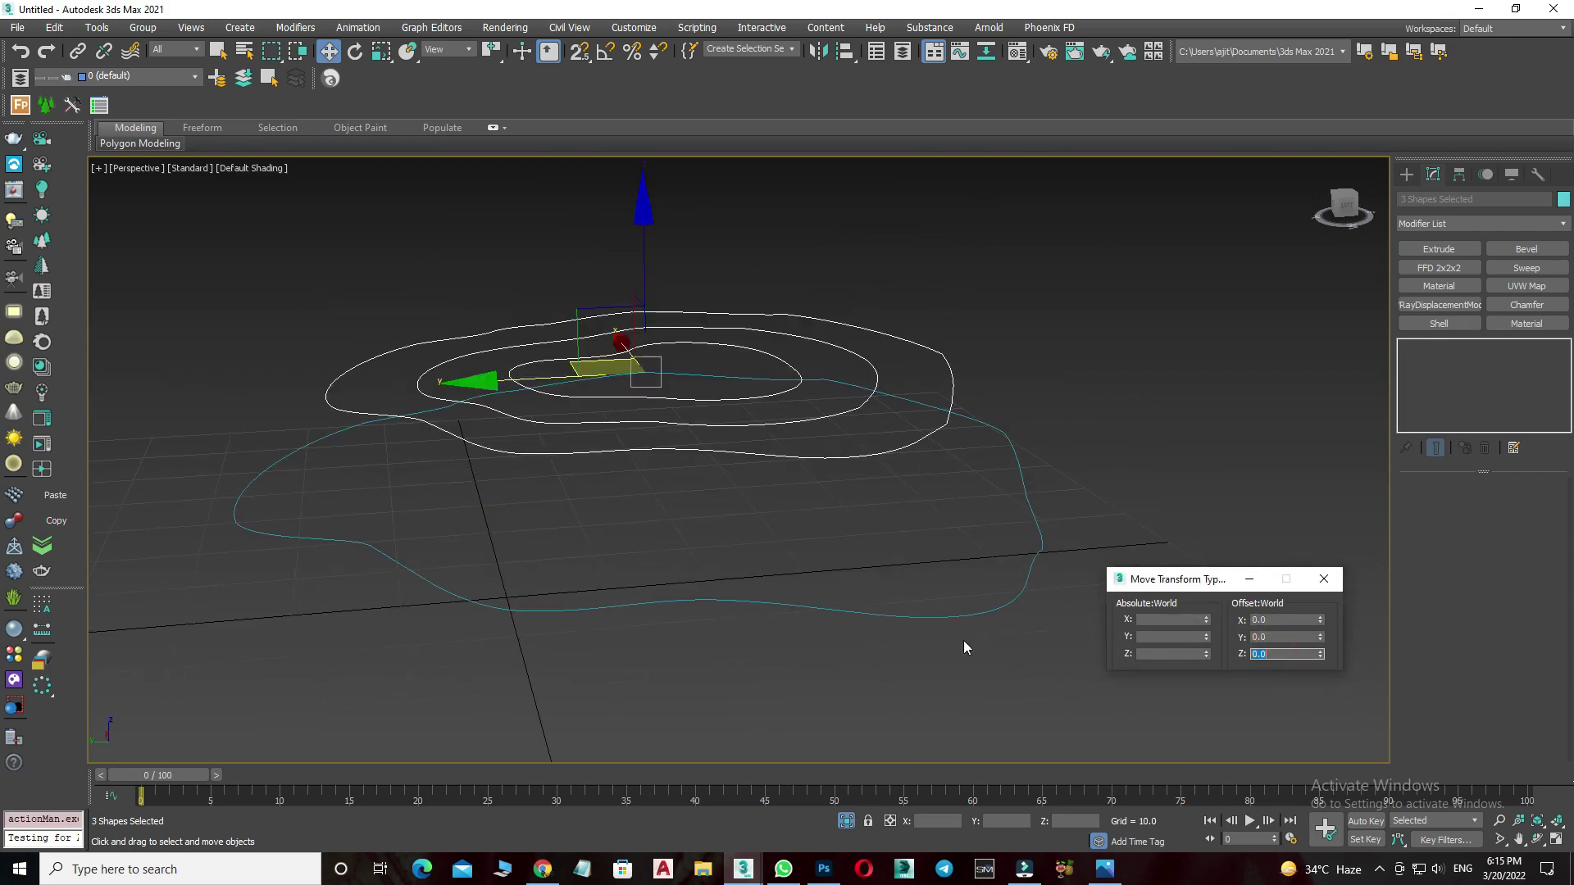
Deselect the next outer contour and raise the two innermost contours with Offset Z .5.
alt+click(376, 385)
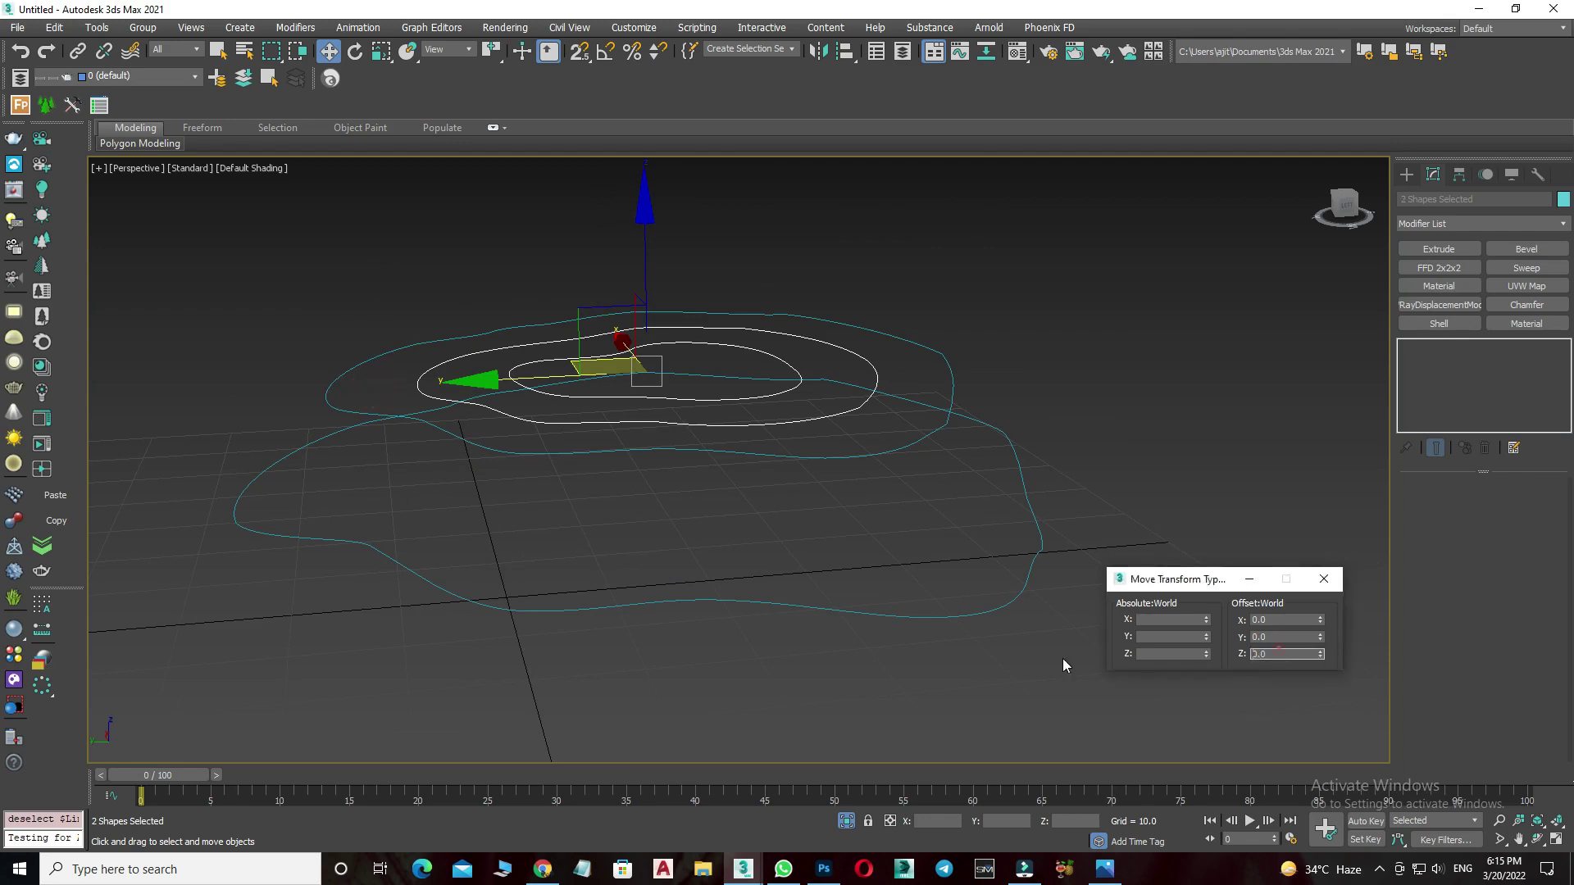
click(1286, 653)
text(.5)
key(Return)
alt+middle_drag(581, 483, 580, 520)
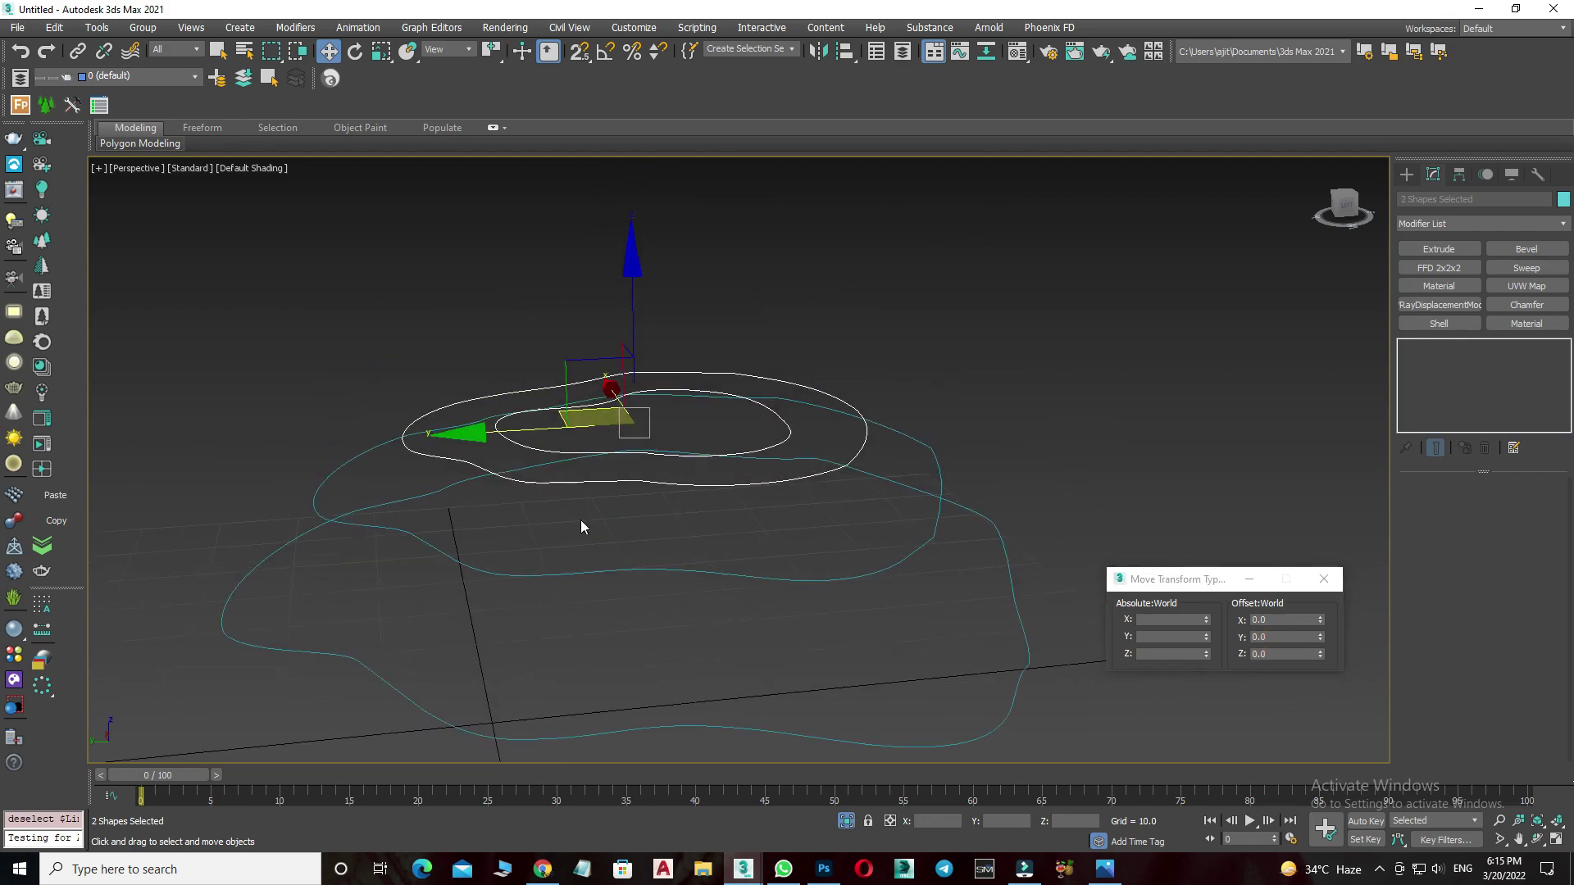
click(414, 434)
alt+middle_drag(414, 435, 680, 538)
alt+middle_drag(770, 467, 769, 496)
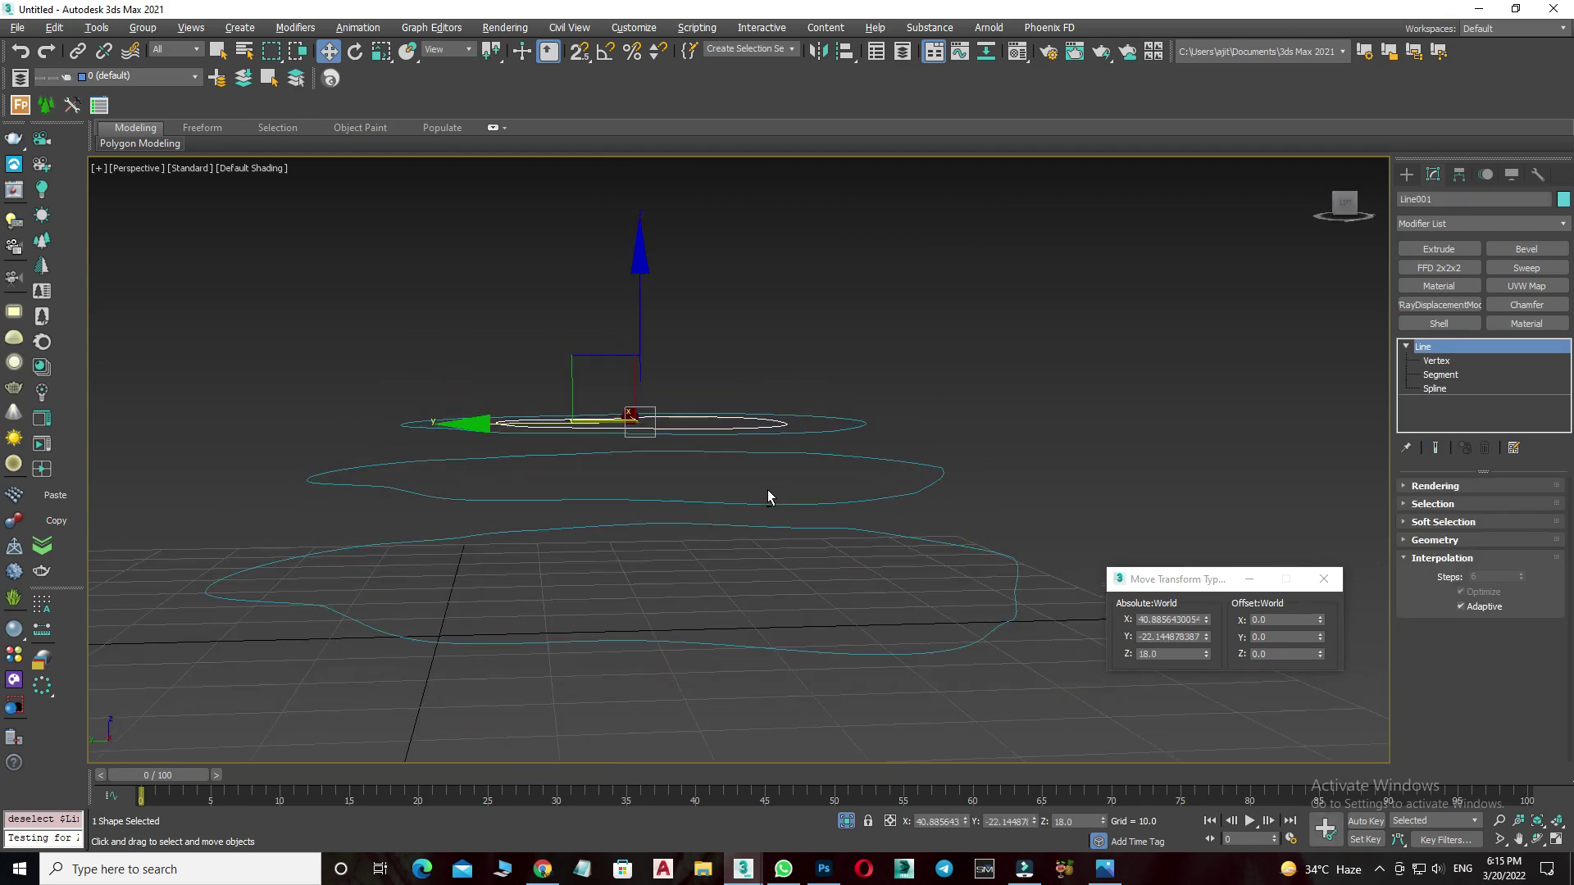
Raise the innermost contour further, close the Move Transform Type-In, and select the top contour.
click(1283, 653)
text(.5)
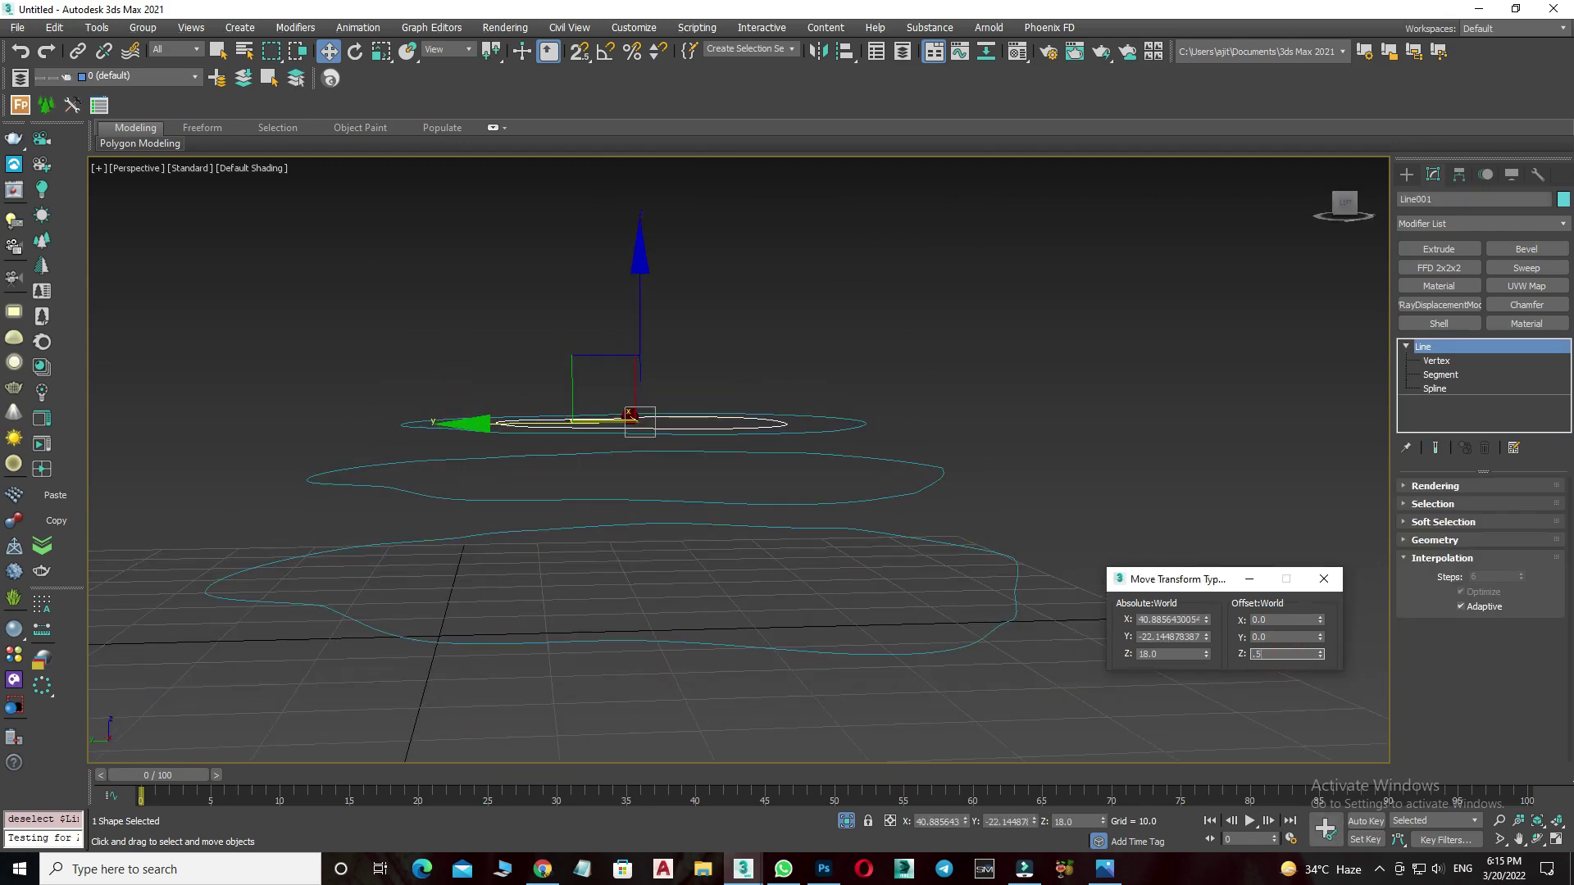
key(Return)
click(933, 272)
alt+middle_drag(933, 272, 1094, 574)
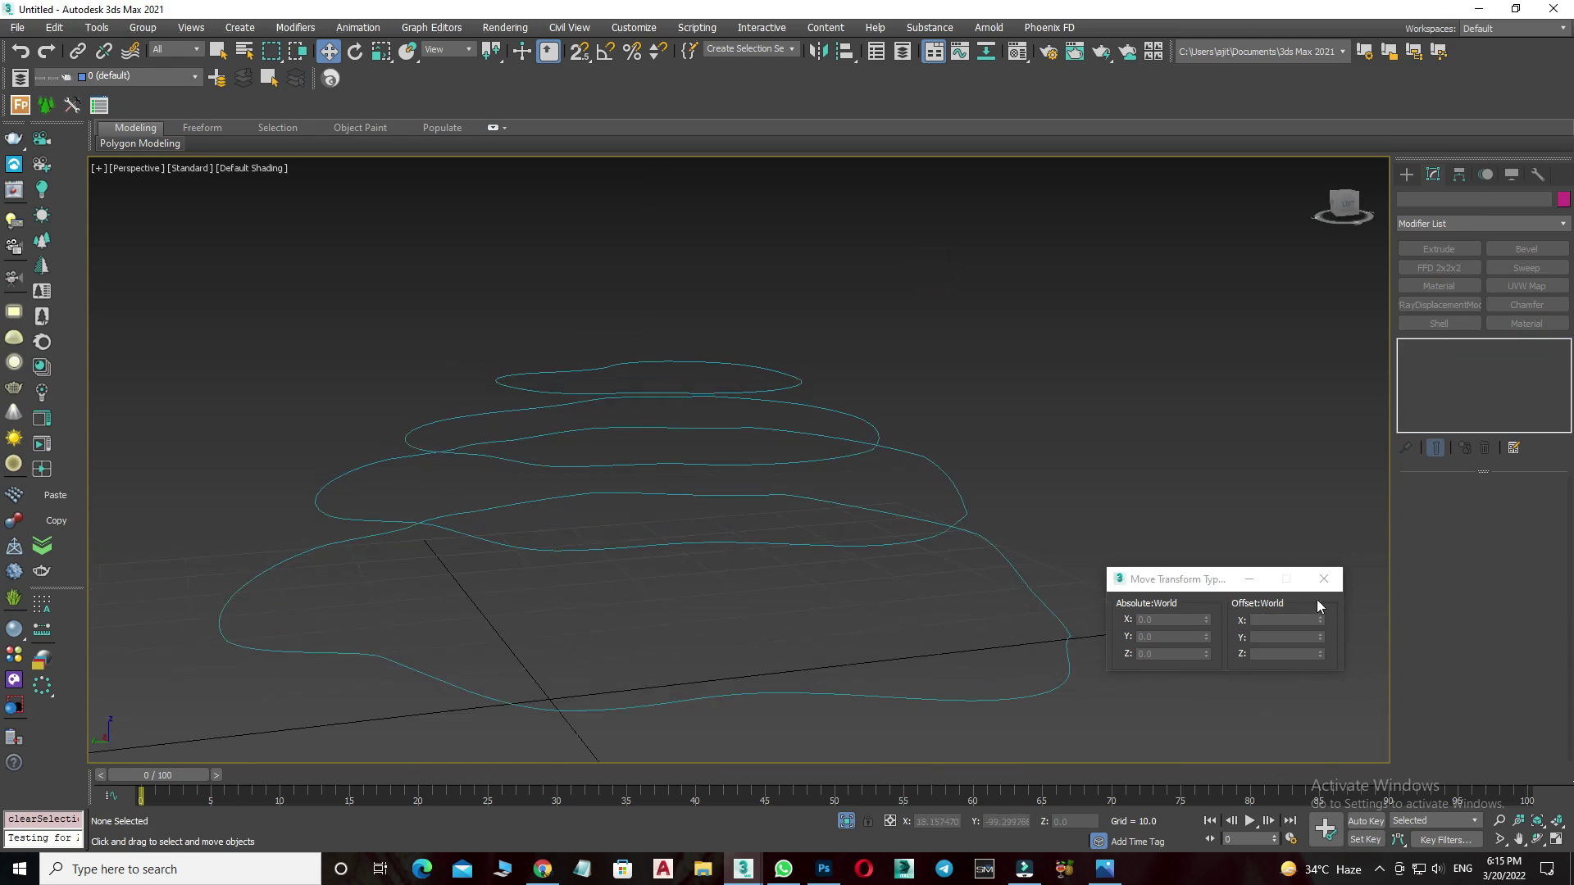
click(1323, 578)
mouse_move(820, 533)
alt+middle_down()
mouse_move(646, 394)
mouse_move(650, 415)
alt+middle_up()
click(646, 394)
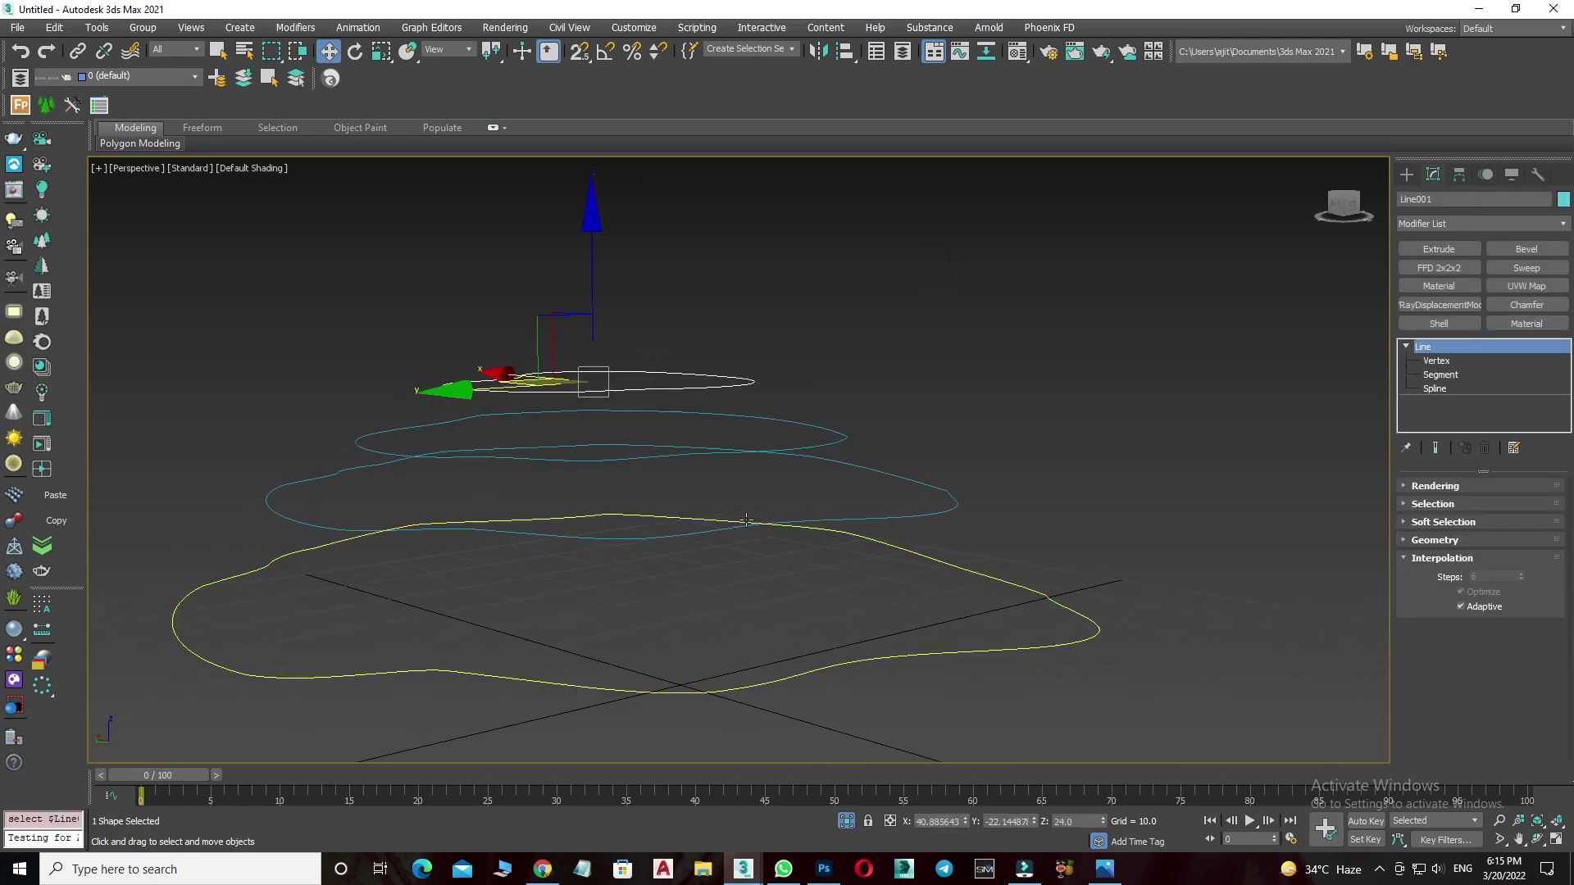
Check the stacked contours from front and perspective, then set Create geometry to Compound Objects.
key(f)
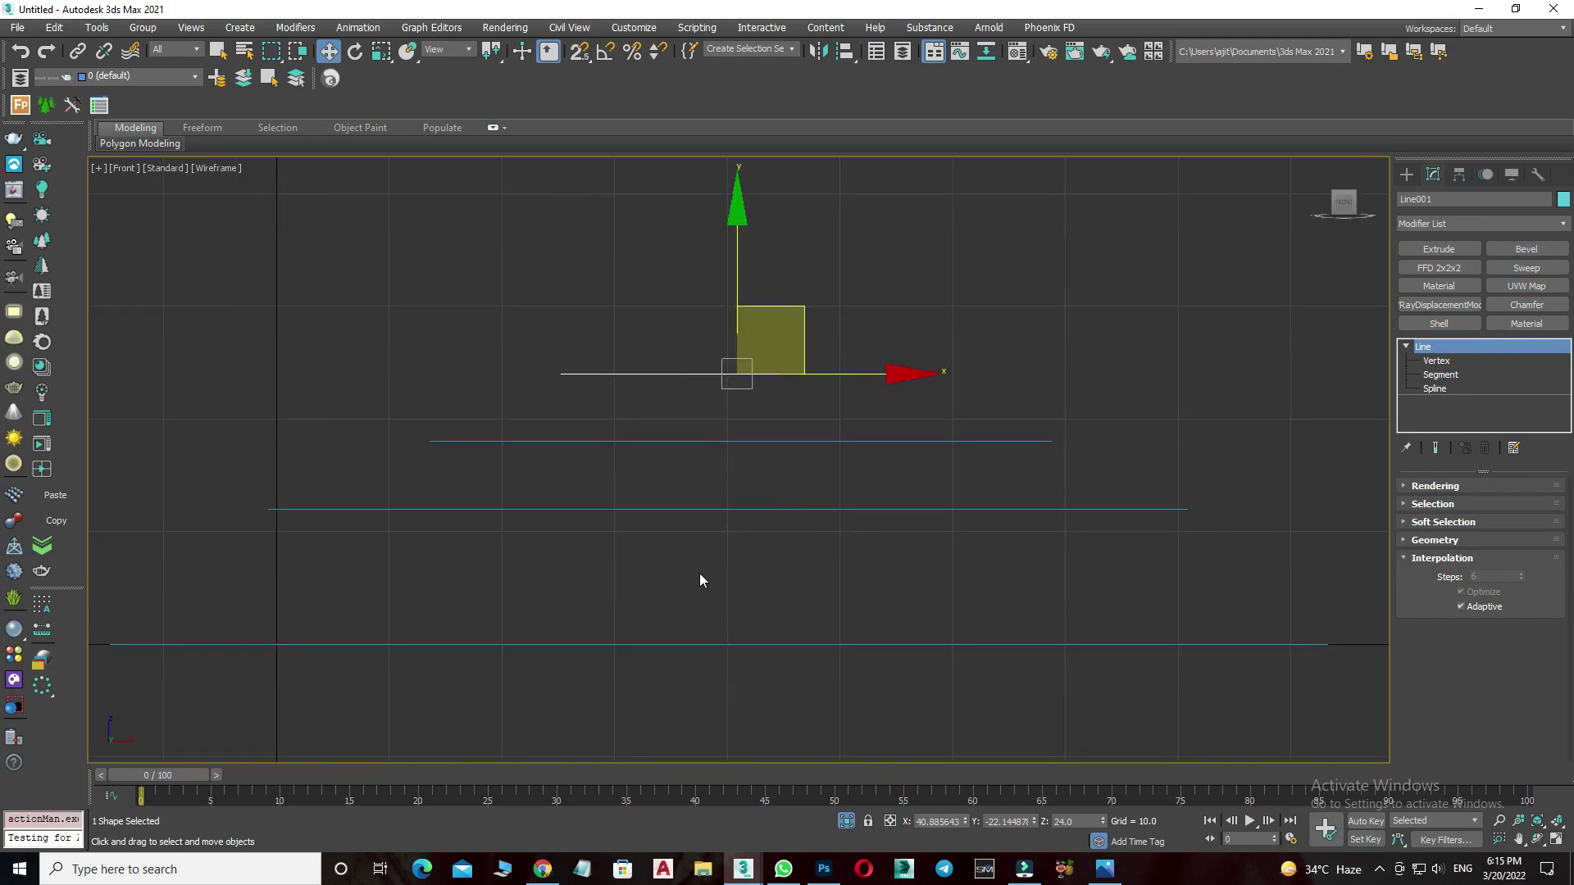
scroll(700, 581, down, 2)
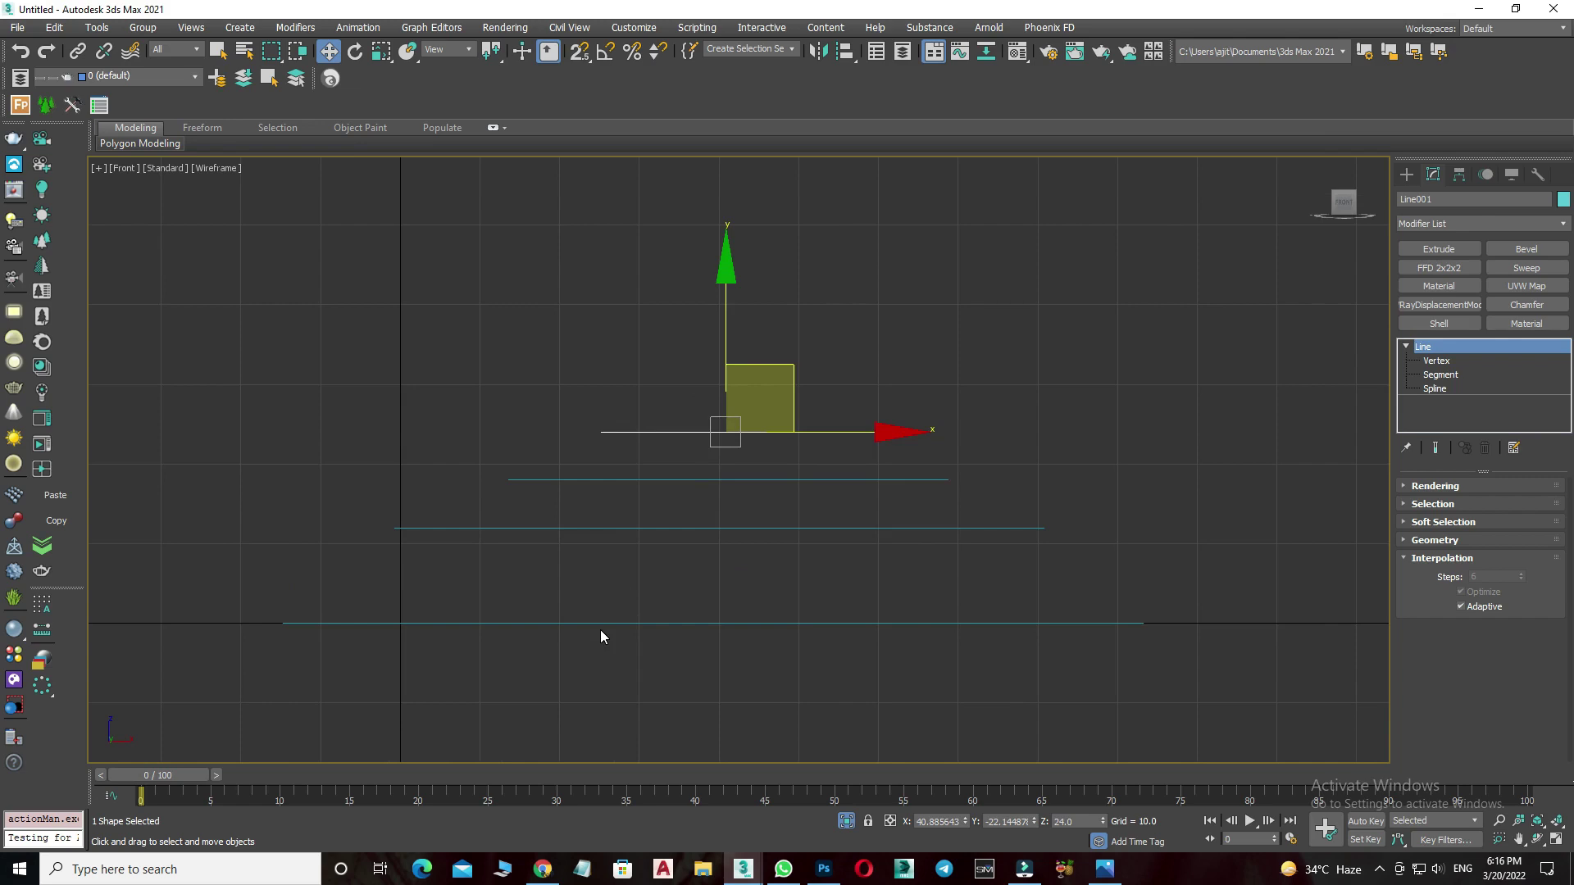
key(p)
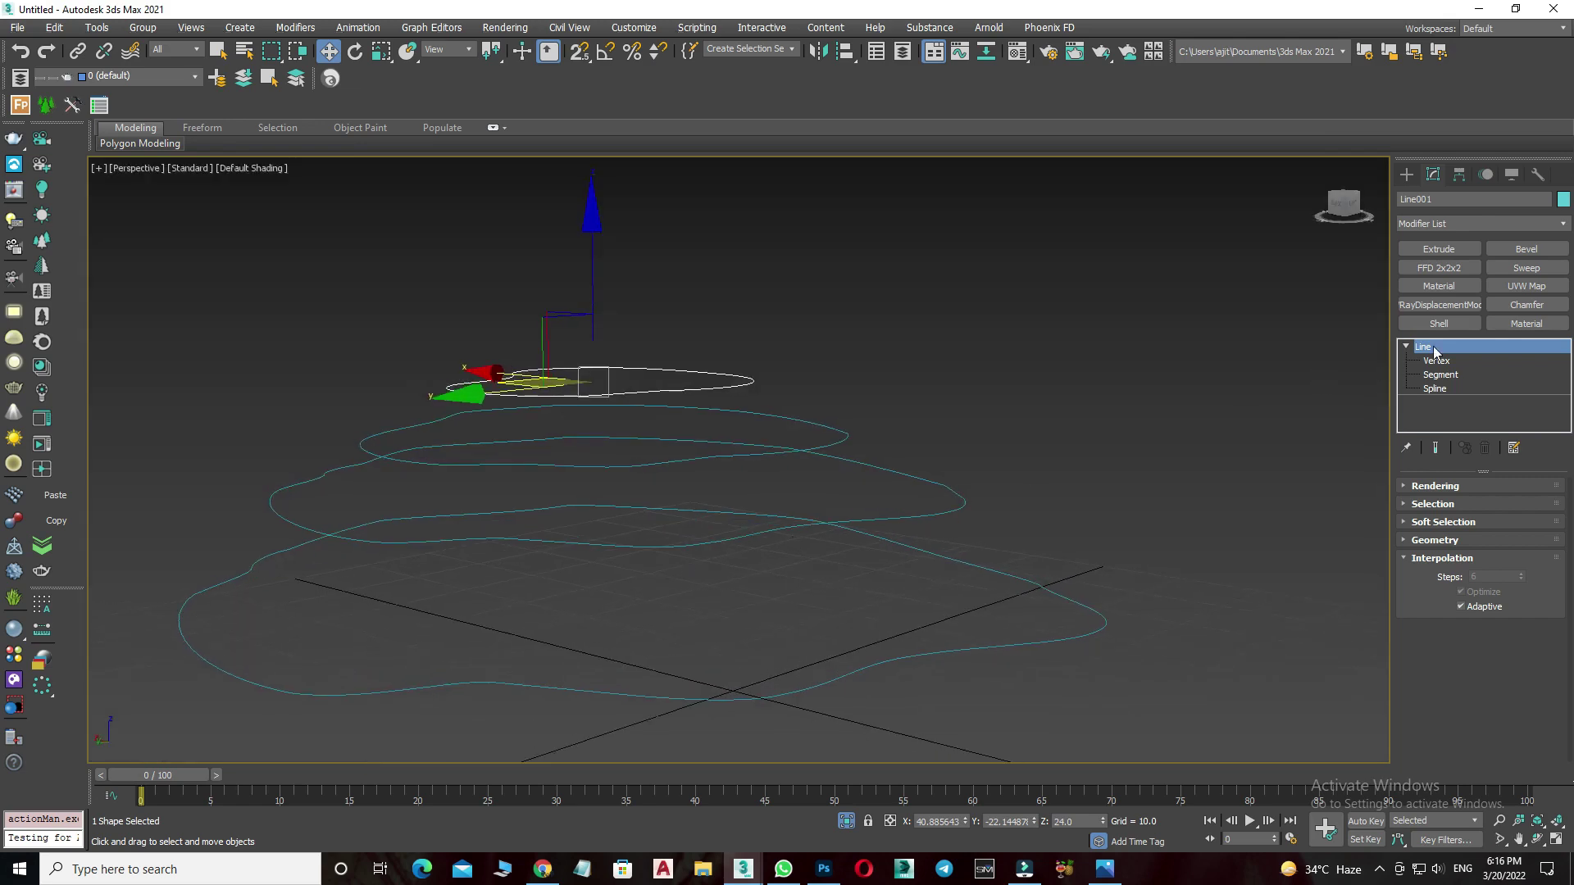
click(1415, 223)
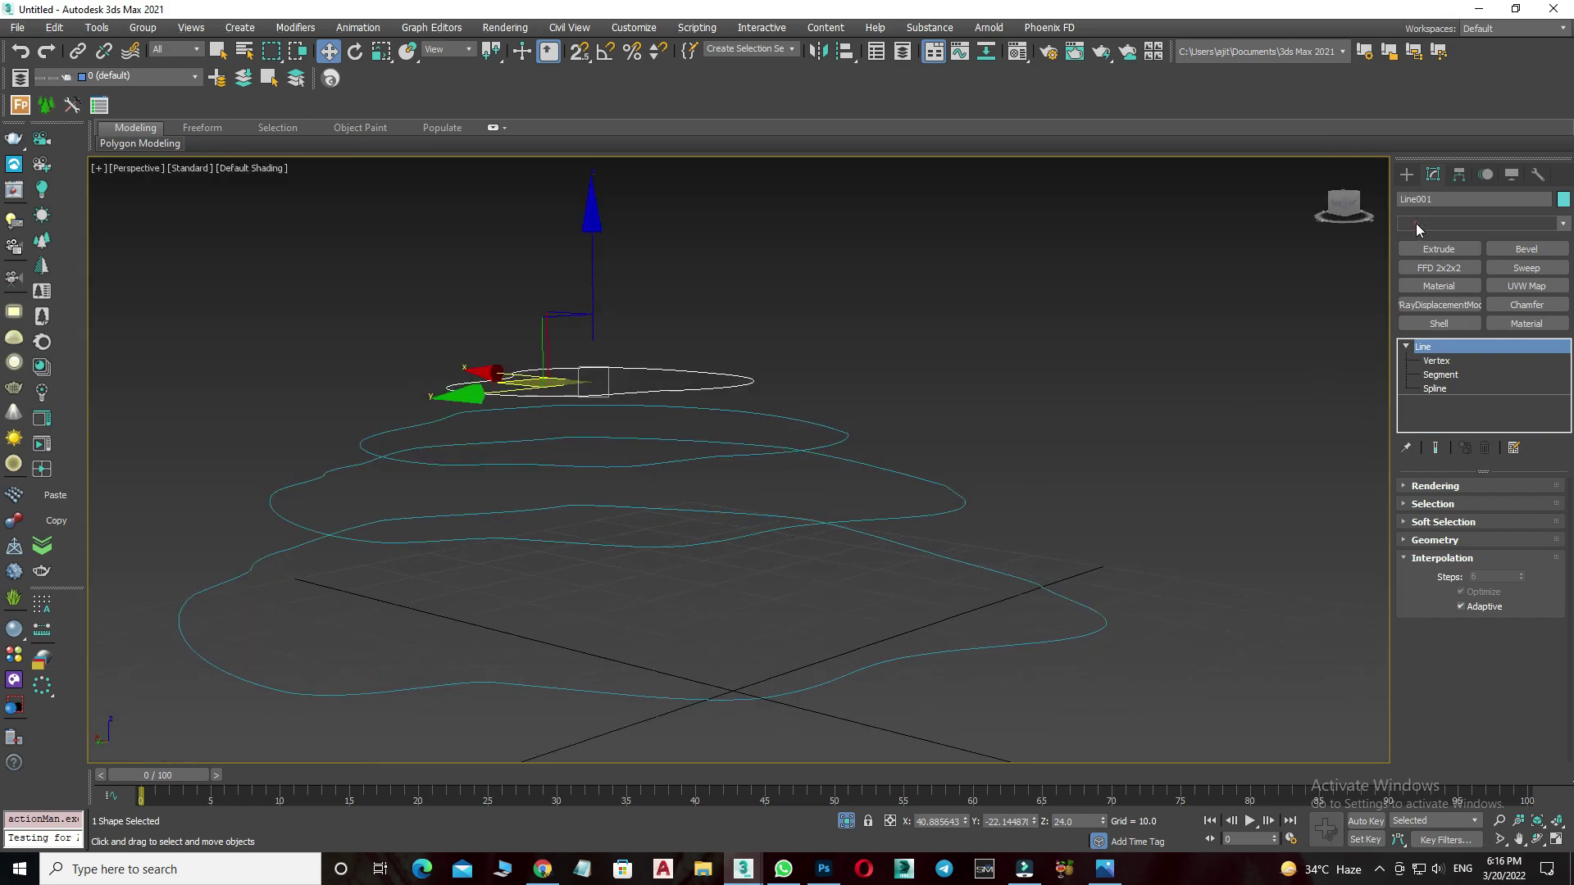
click(1415, 223)
click(1406, 174)
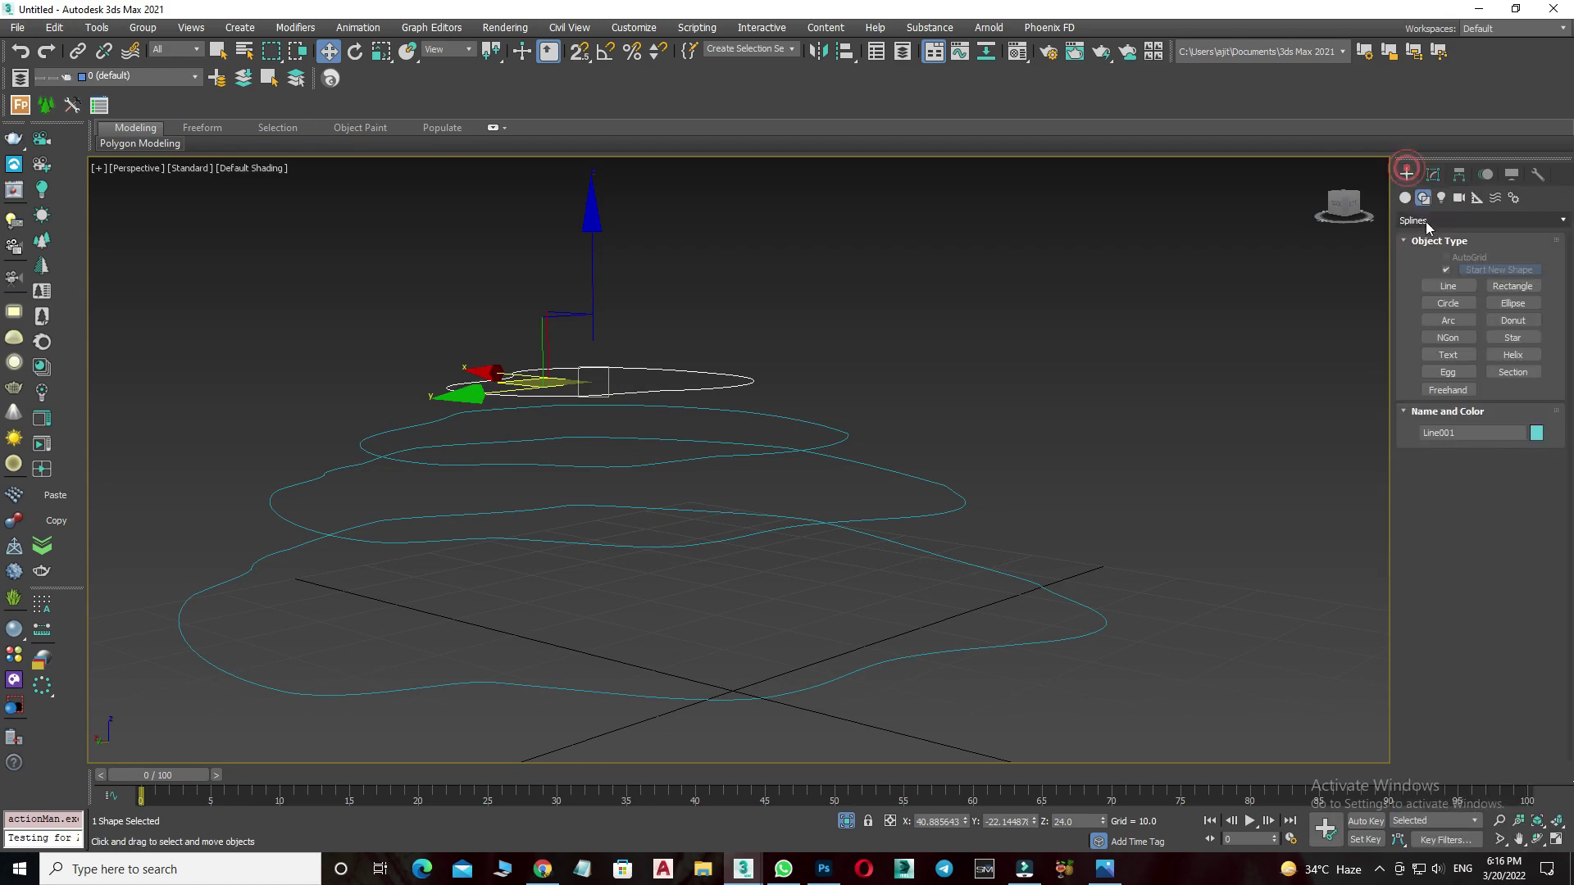
click(1422, 223)
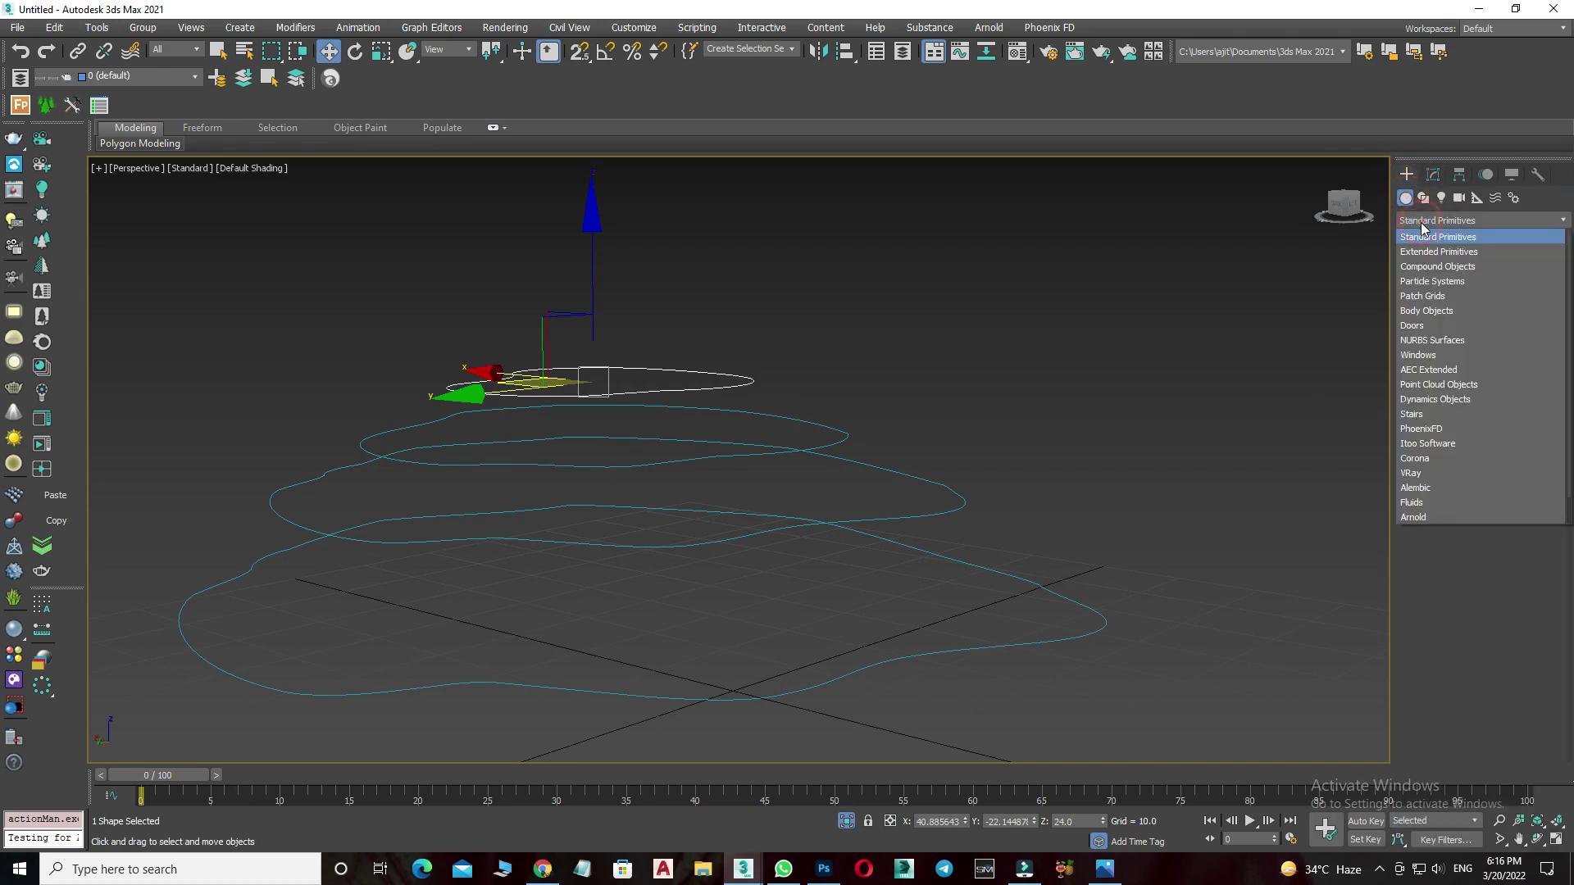
click(1425, 267)
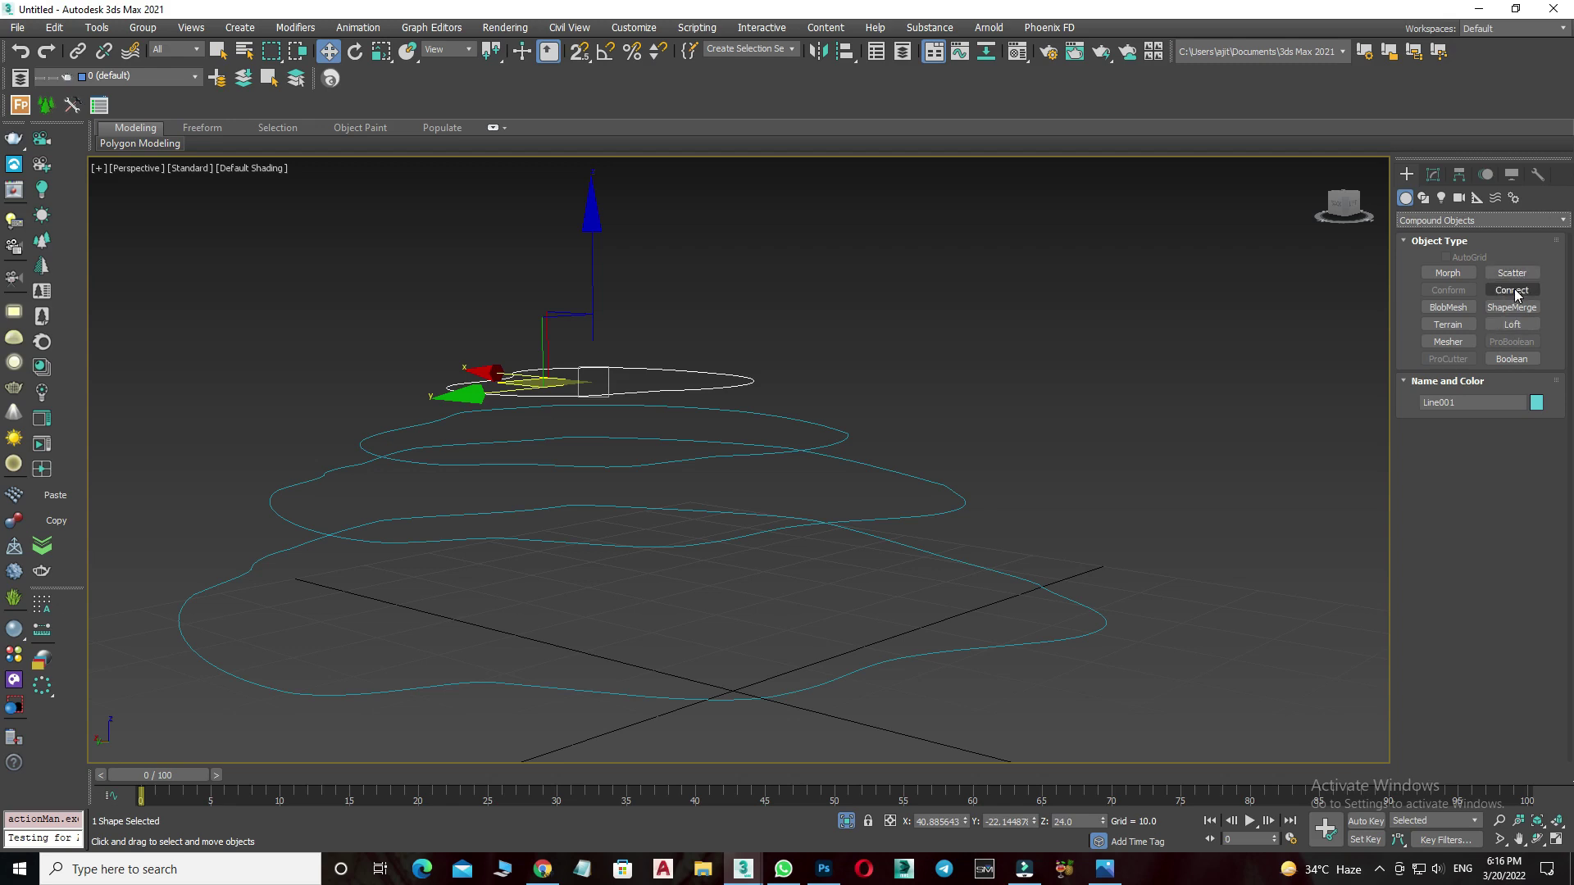
Create a Terrain from the top contour and pick Line002, Line003 and Line004 as operands.
click(1449, 326)
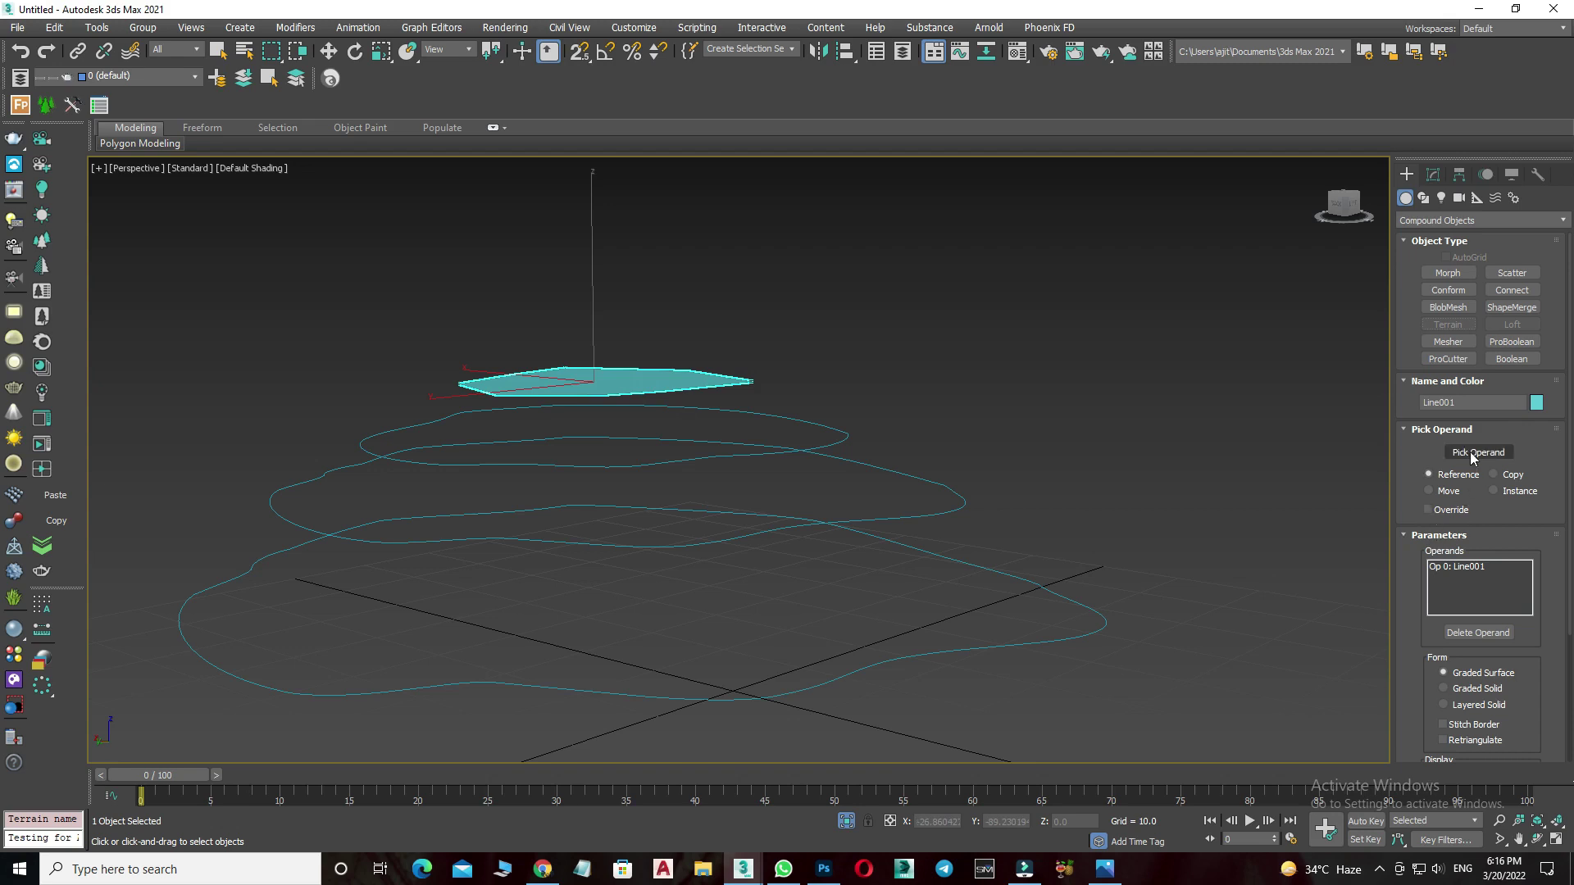
drag(1392, 451, 1035, 456)
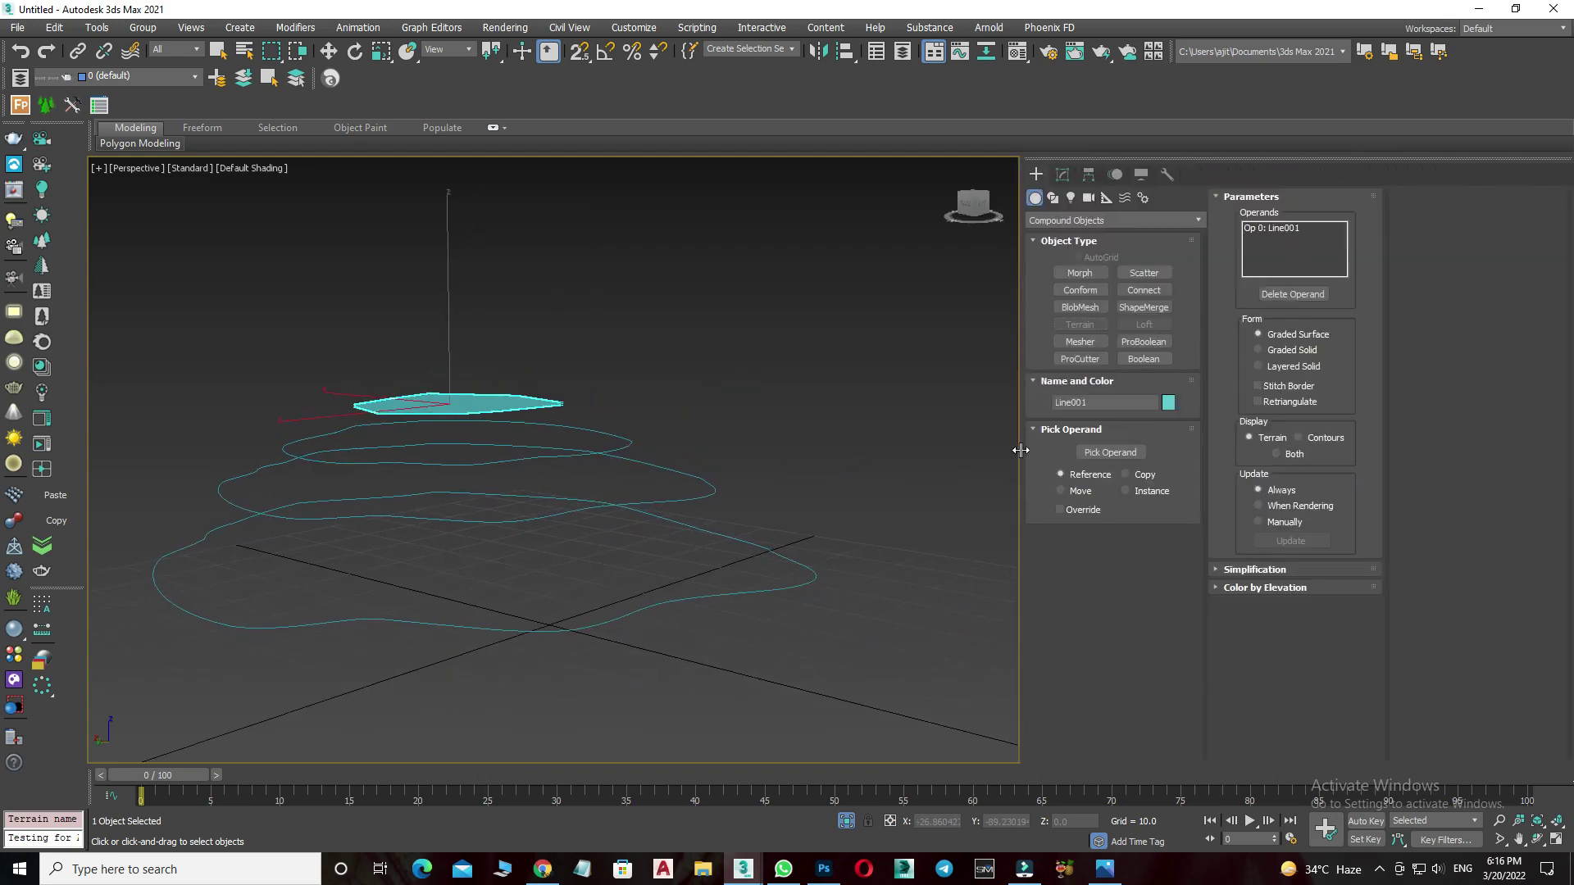
click(1123, 454)
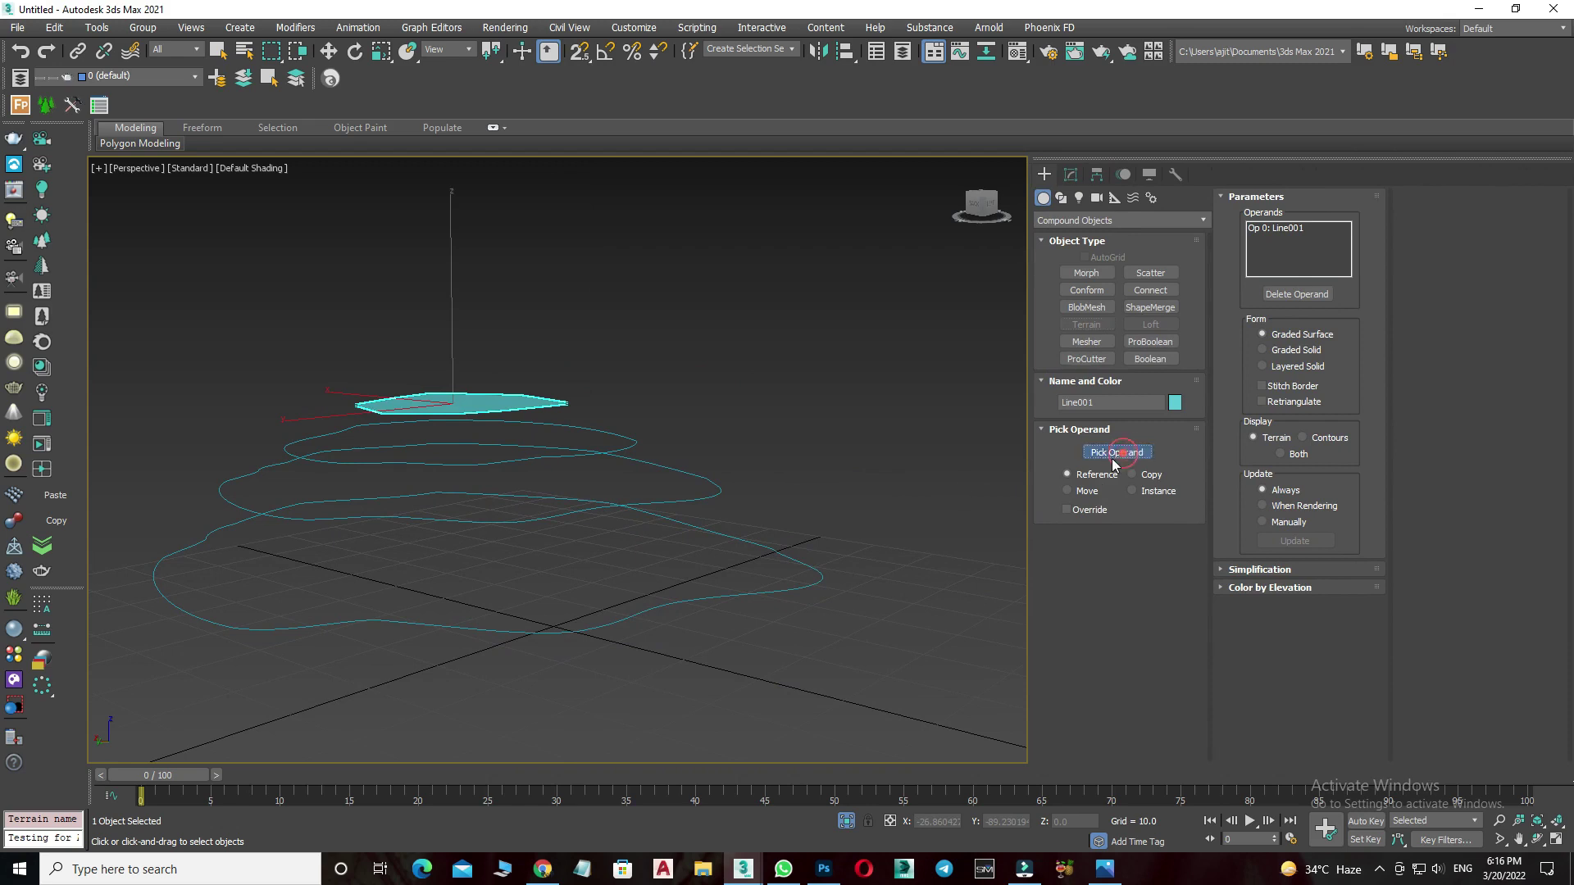
click(579, 466)
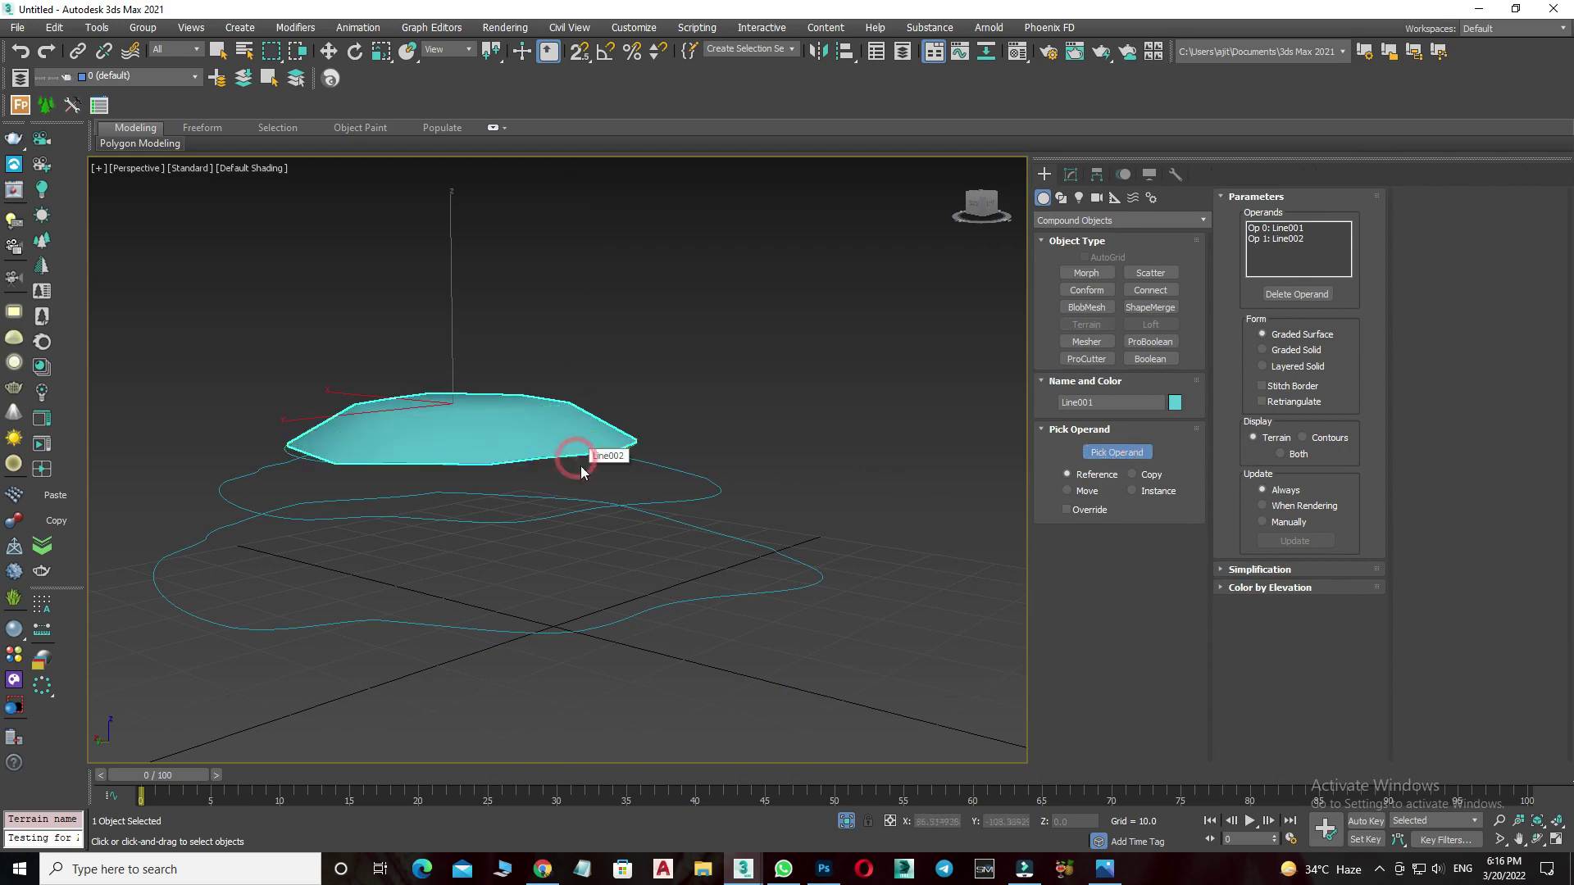
click(625, 515)
click(687, 599)
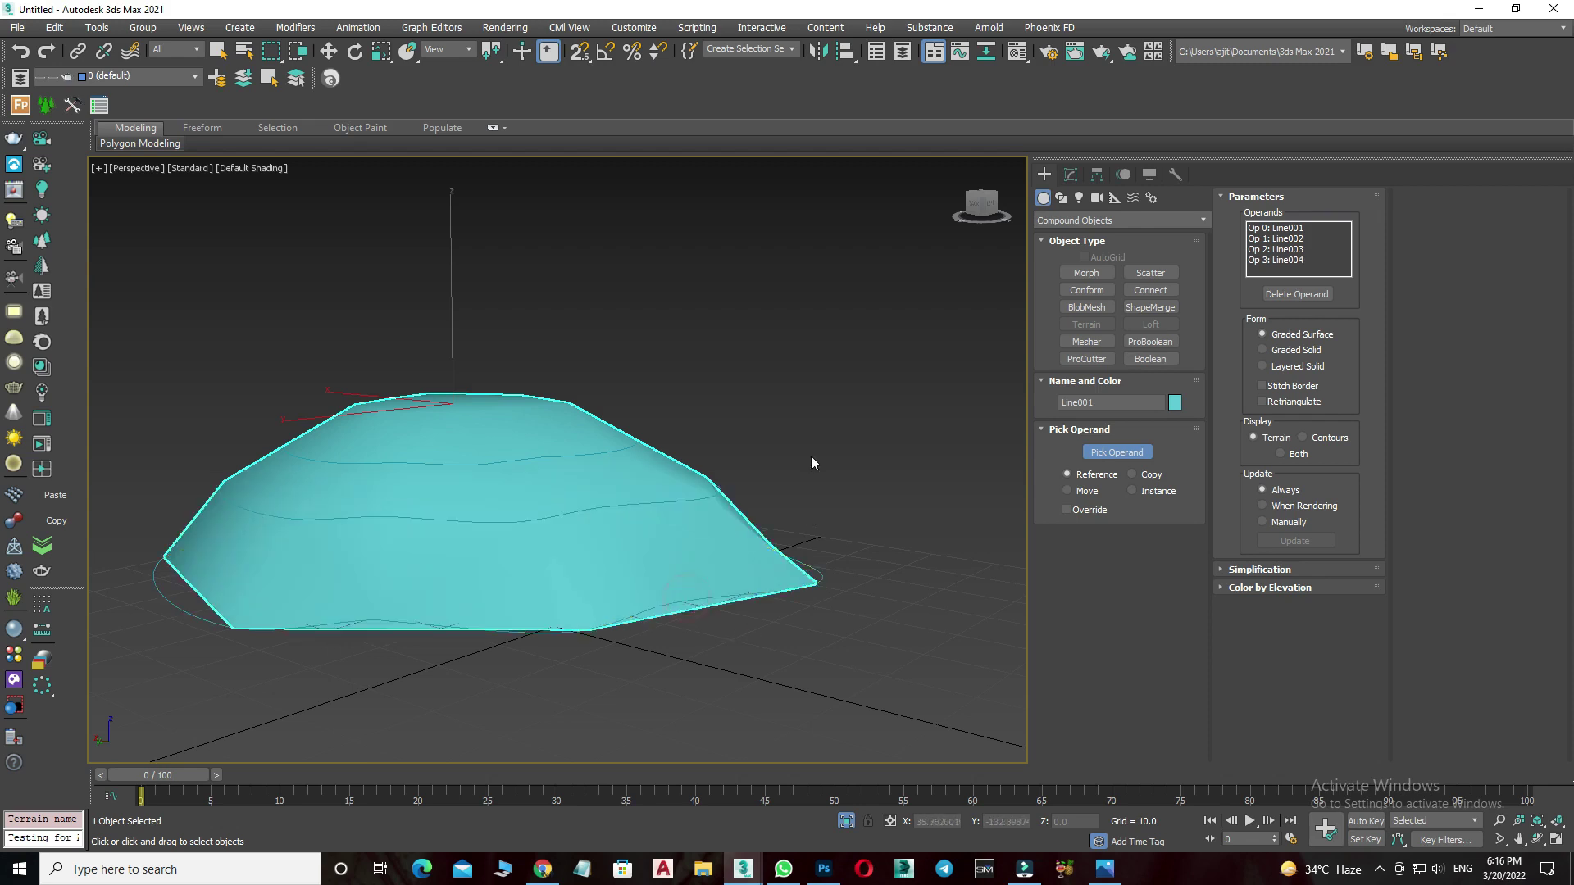
key(w)
Orbit around Terrain001 and switch to the Modify panel.
mouse_move(675, 440)
alt+middle_down()
mouse_move(446, 615)
mouse_move(248, 656)
alt+middle_up()
mouse_move(943, 562)
alt+middle_down()
mouse_move(792, 588)
mouse_move(948, 559)
mouse_move(948, 545)
alt+middle_up()
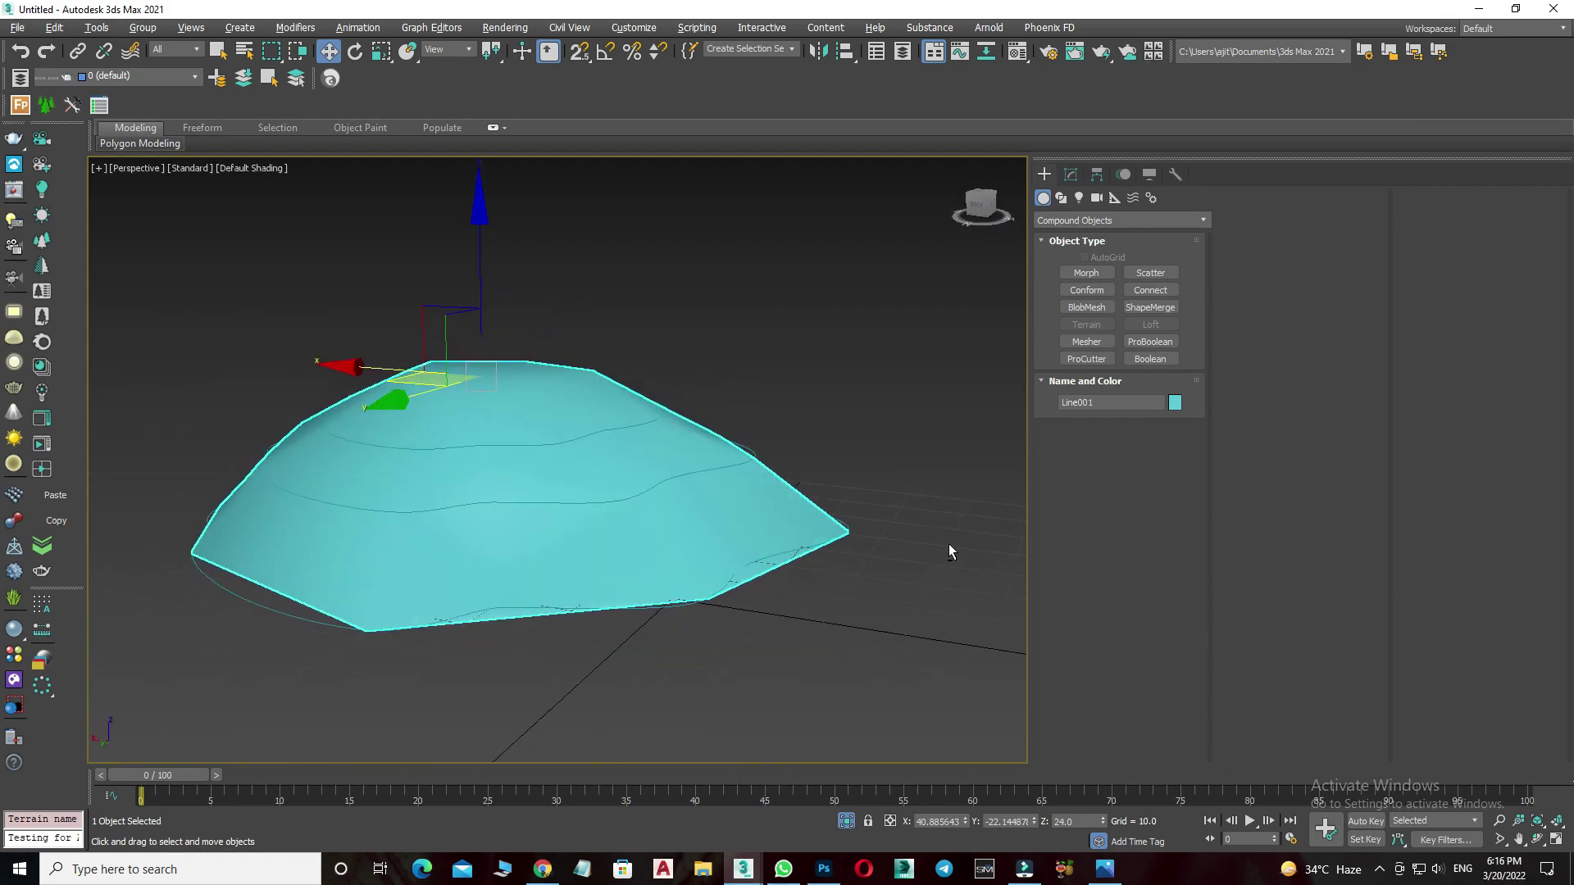
click(1071, 173)
mouse_move(407, 645)
alt+middle_down()
mouse_move(525, 682)
mouse_move(524, 696)
alt+middle_up()
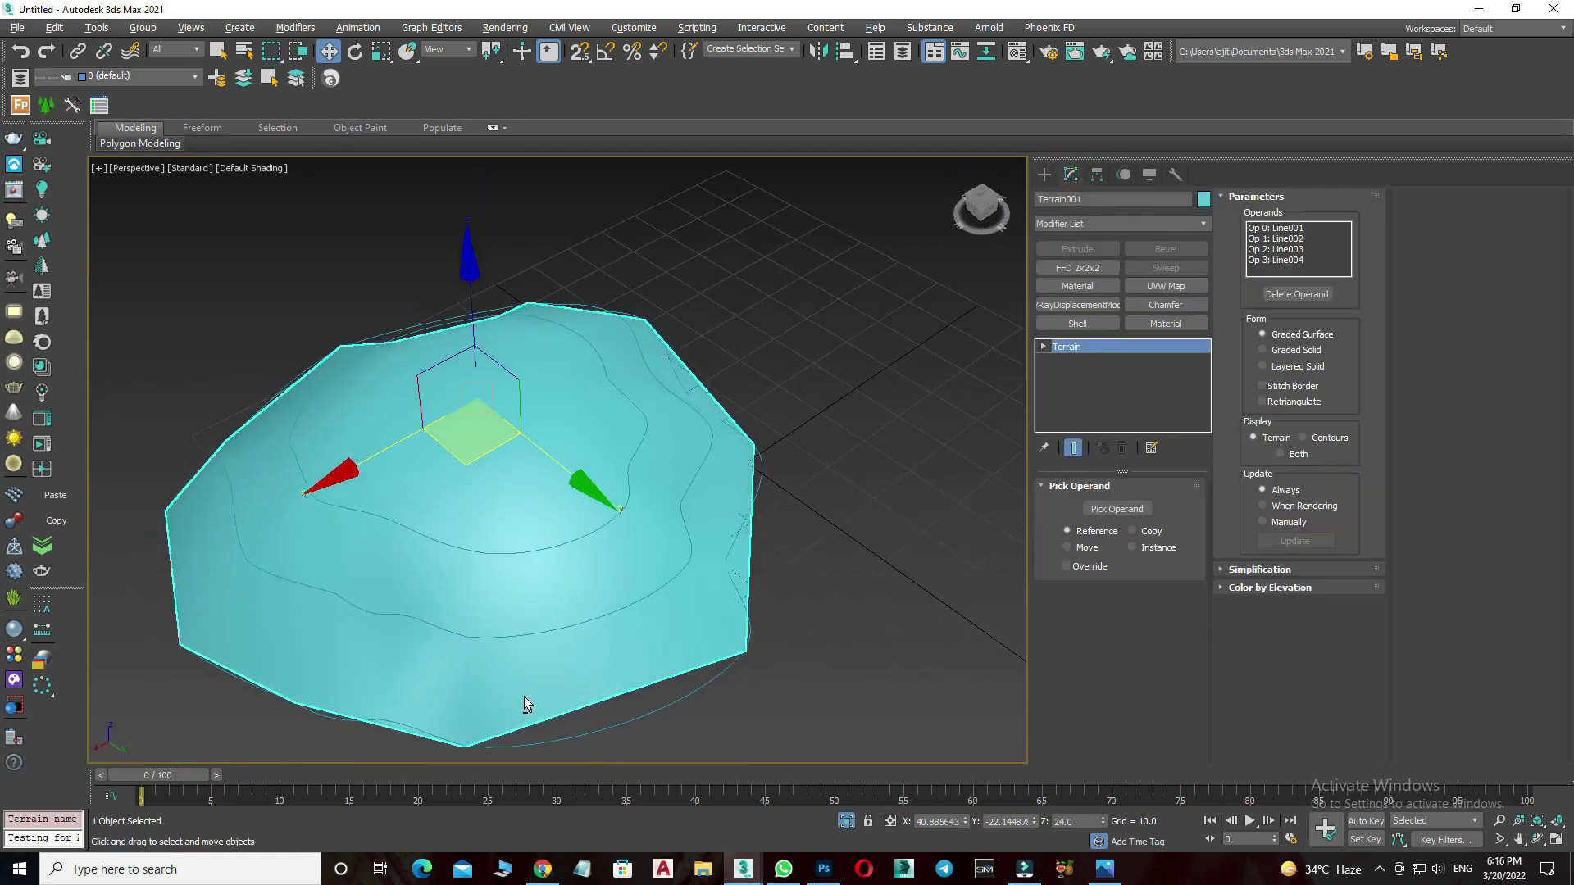
Add TurboSmooth to Terrain001 with Iterations set to 2.
click(1110, 223)
text(tu)
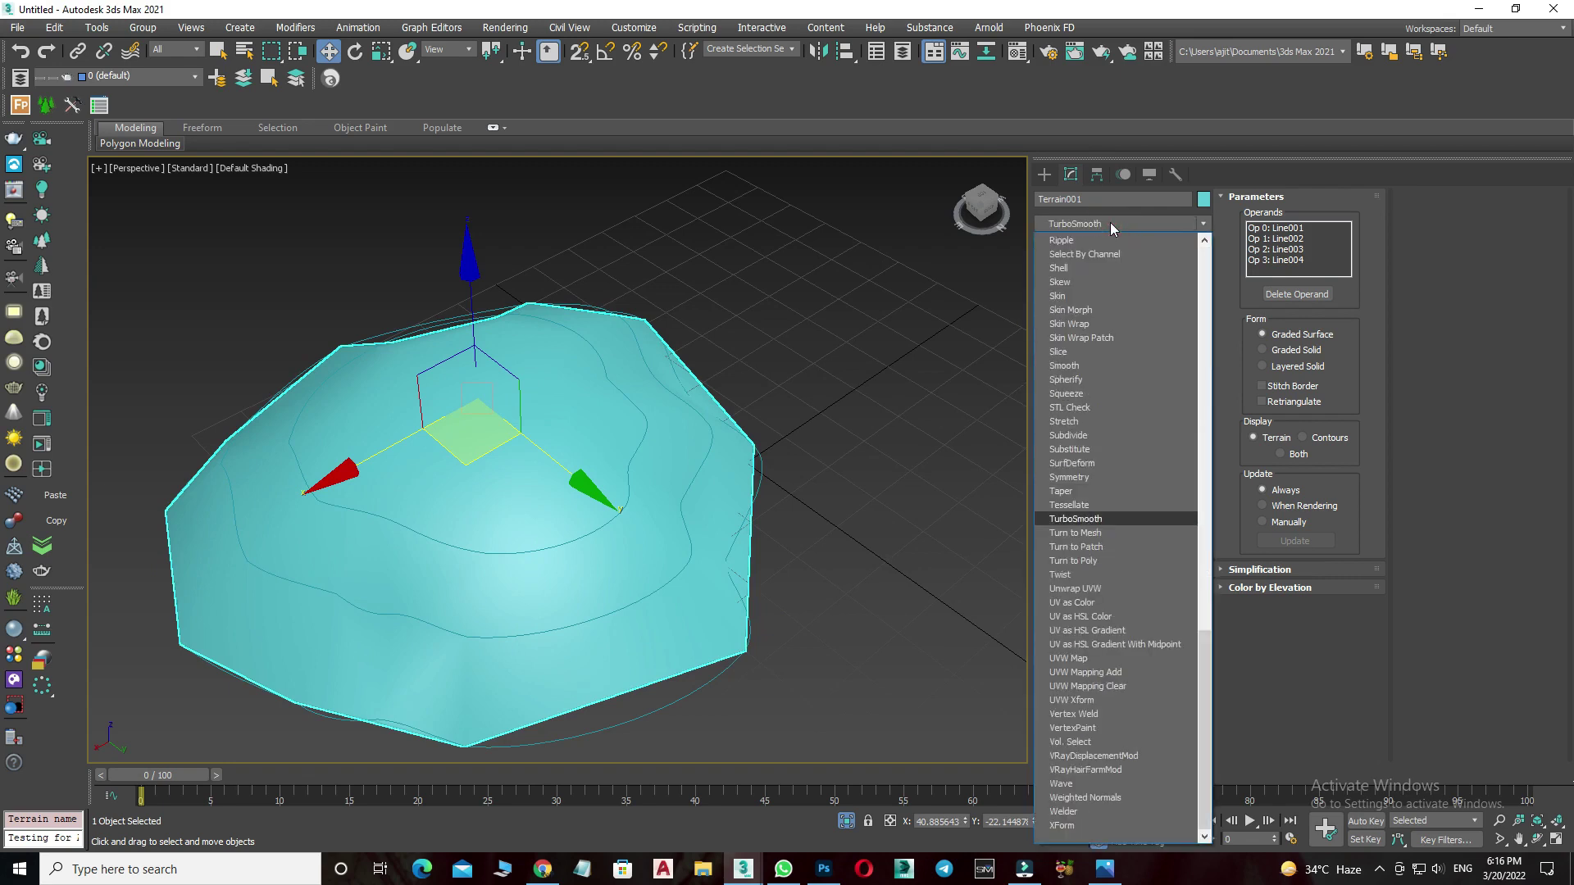
click(1079, 519)
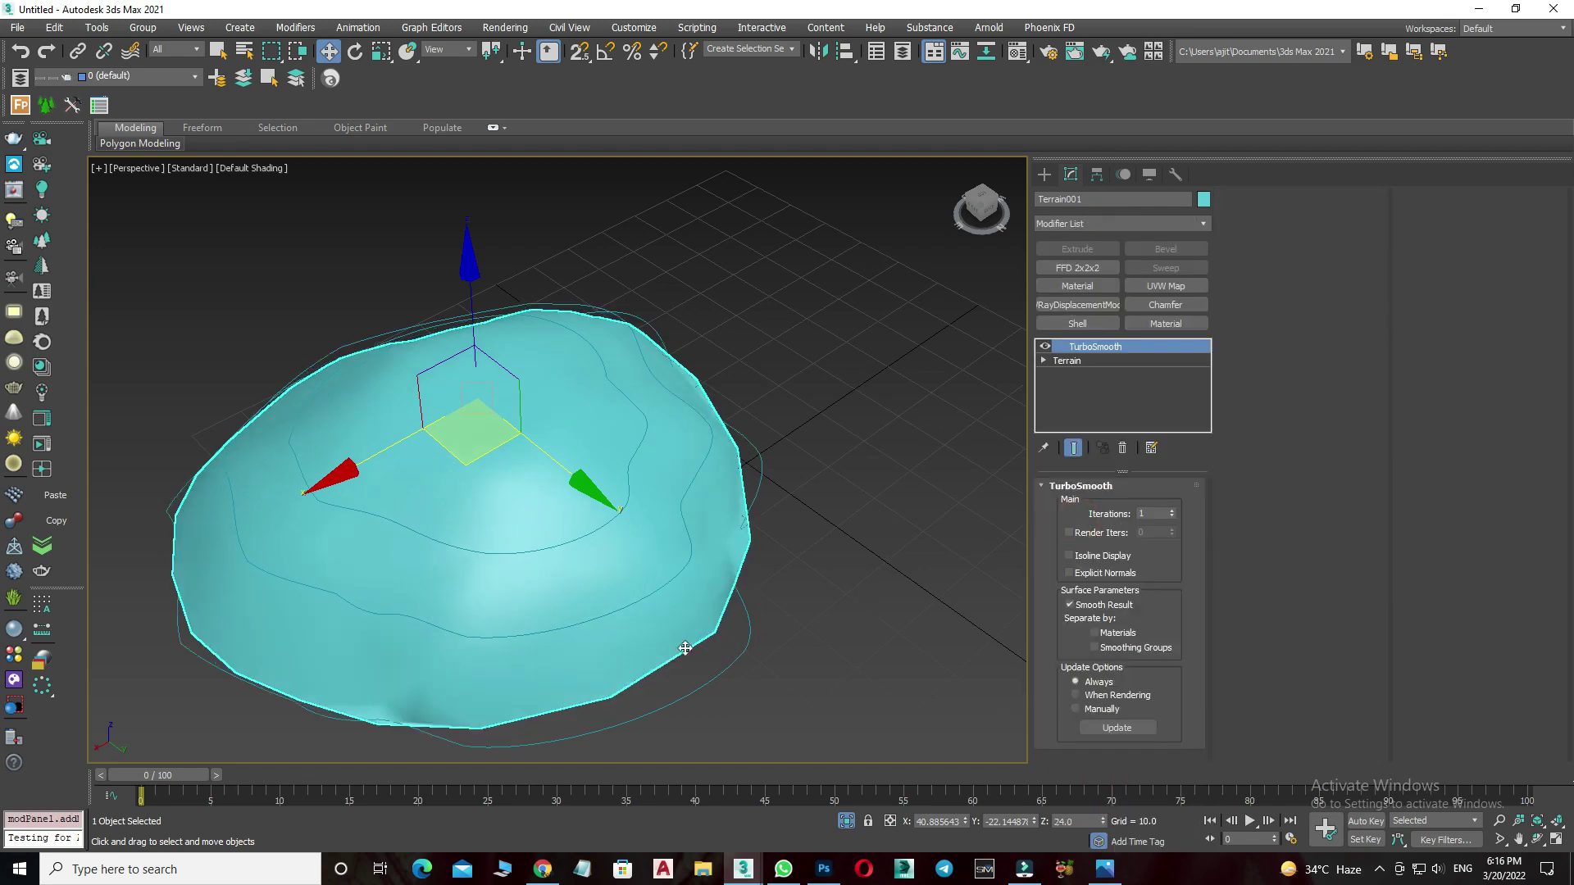
click(1175, 515)
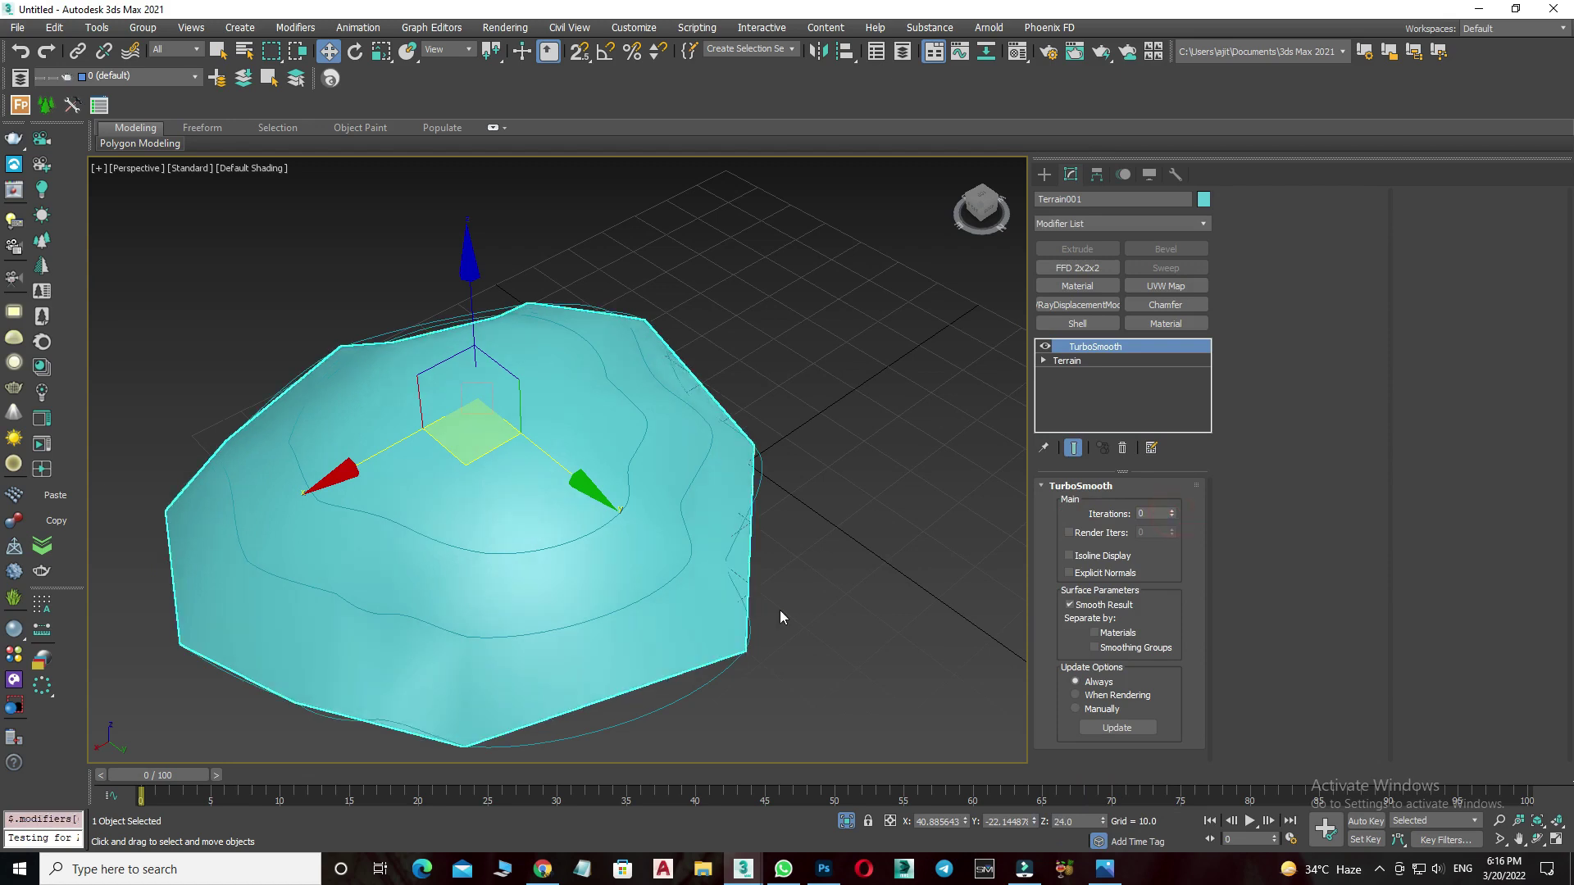
click(1173, 511)
Inspect the smoothed terrain and its Operands level, then open the Material Editor.
mouse_move(661, 516)
alt+middle_down()
mouse_move(565, 482)
mouse_move(607, 467)
mouse_move(580, 468)
mouse_move(577, 488)
mouse_move(573, 414)
mouse_move(591, 471)
mouse_move(601, 397)
alt+middle_up()
click(931, 425)
mouse_move(931, 425)
alt+middle_down()
mouse_move(683, 578)
mouse_move(660, 499)
mouse_move(587, 491)
mouse_move(574, 525)
mouse_move(1037, 427)
alt+middle_up()
click(588, 491)
scroll(574, 500, up, 3)
scroll(574, 525, down, 3)
key(F4)
key(F4)
click(1041, 361)
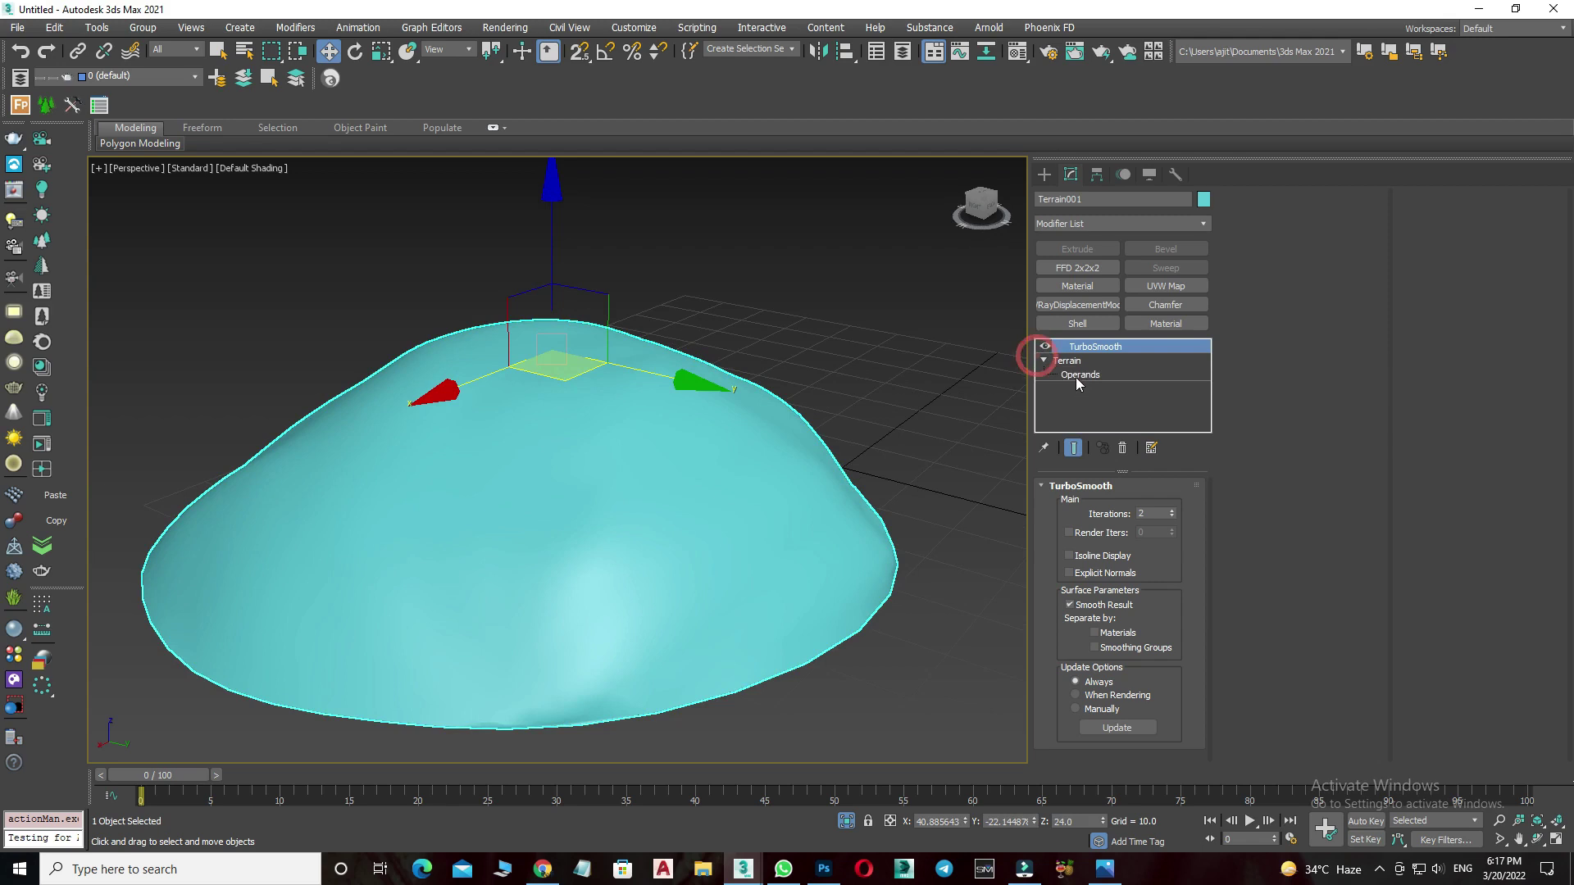
click(626, 423)
click(495, 558)
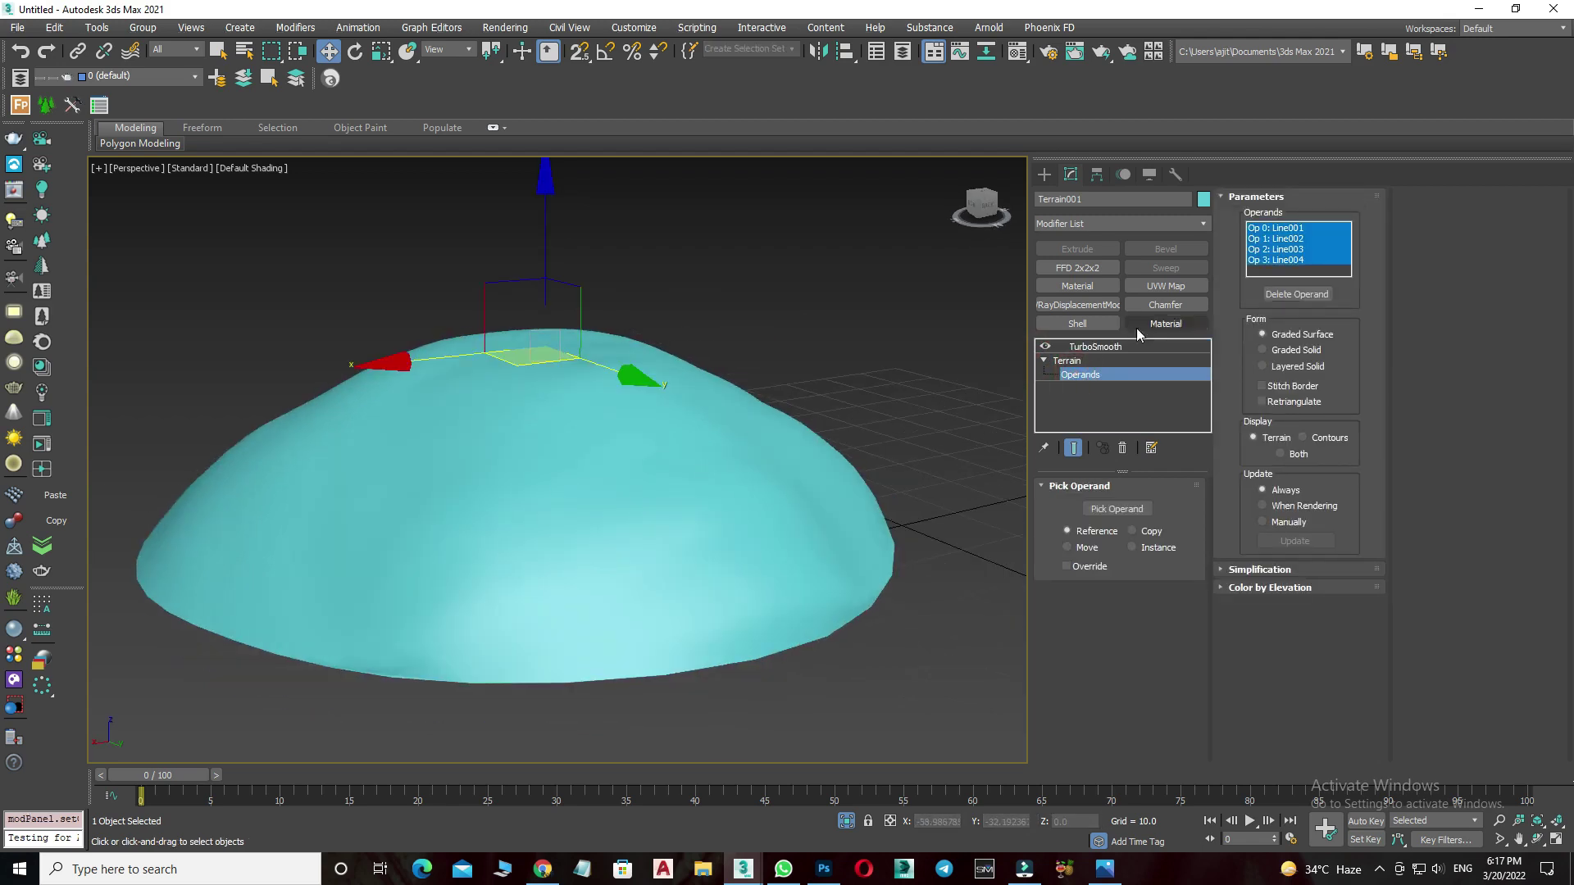
click(1094, 347)
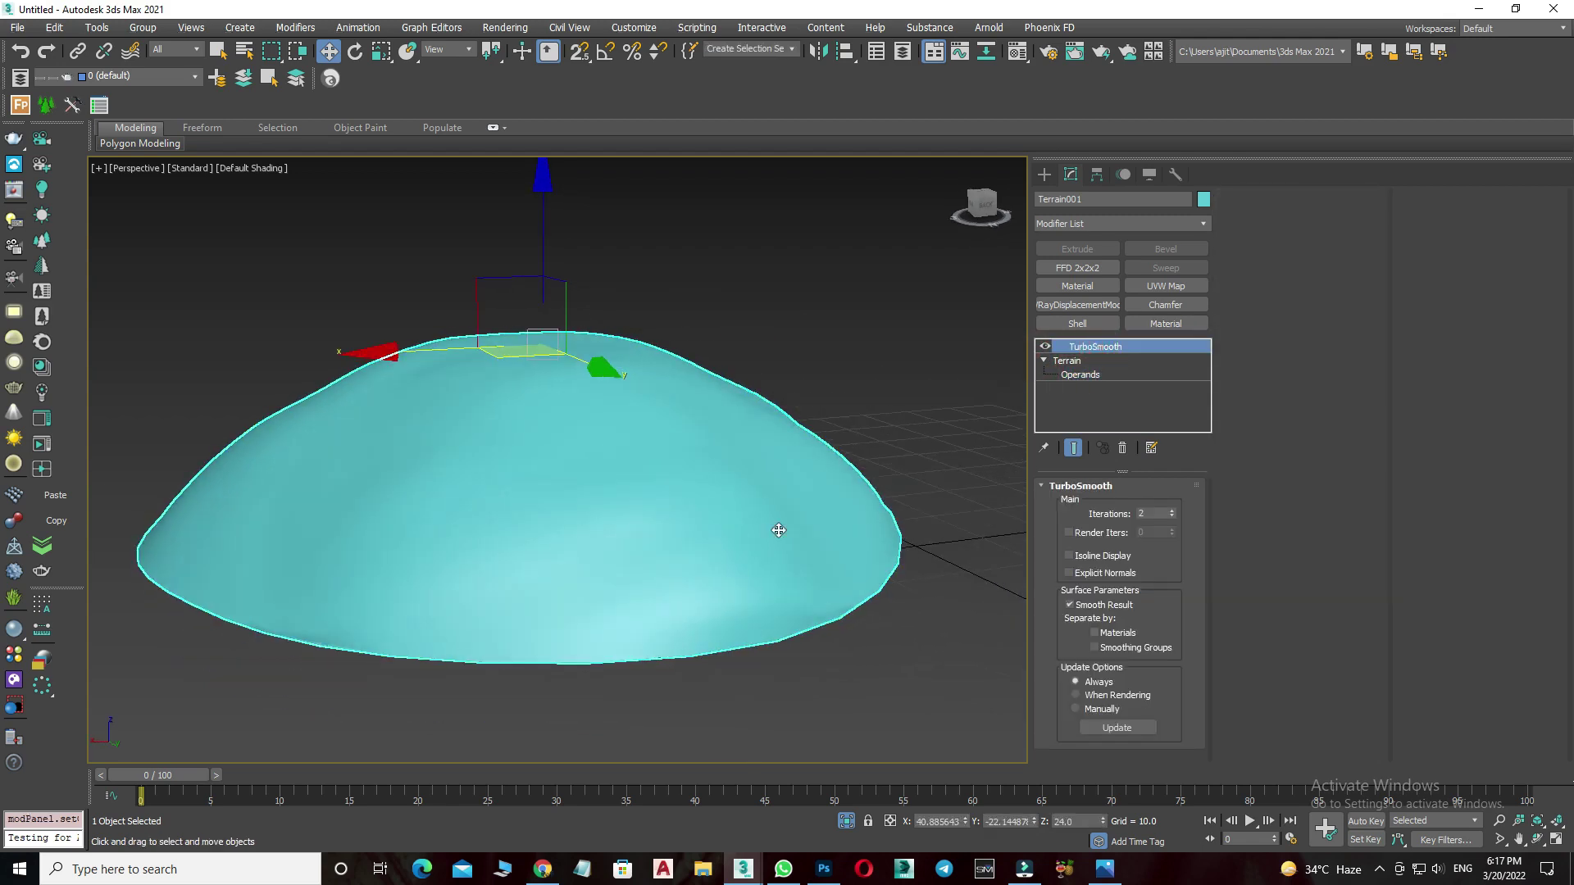
key(m)
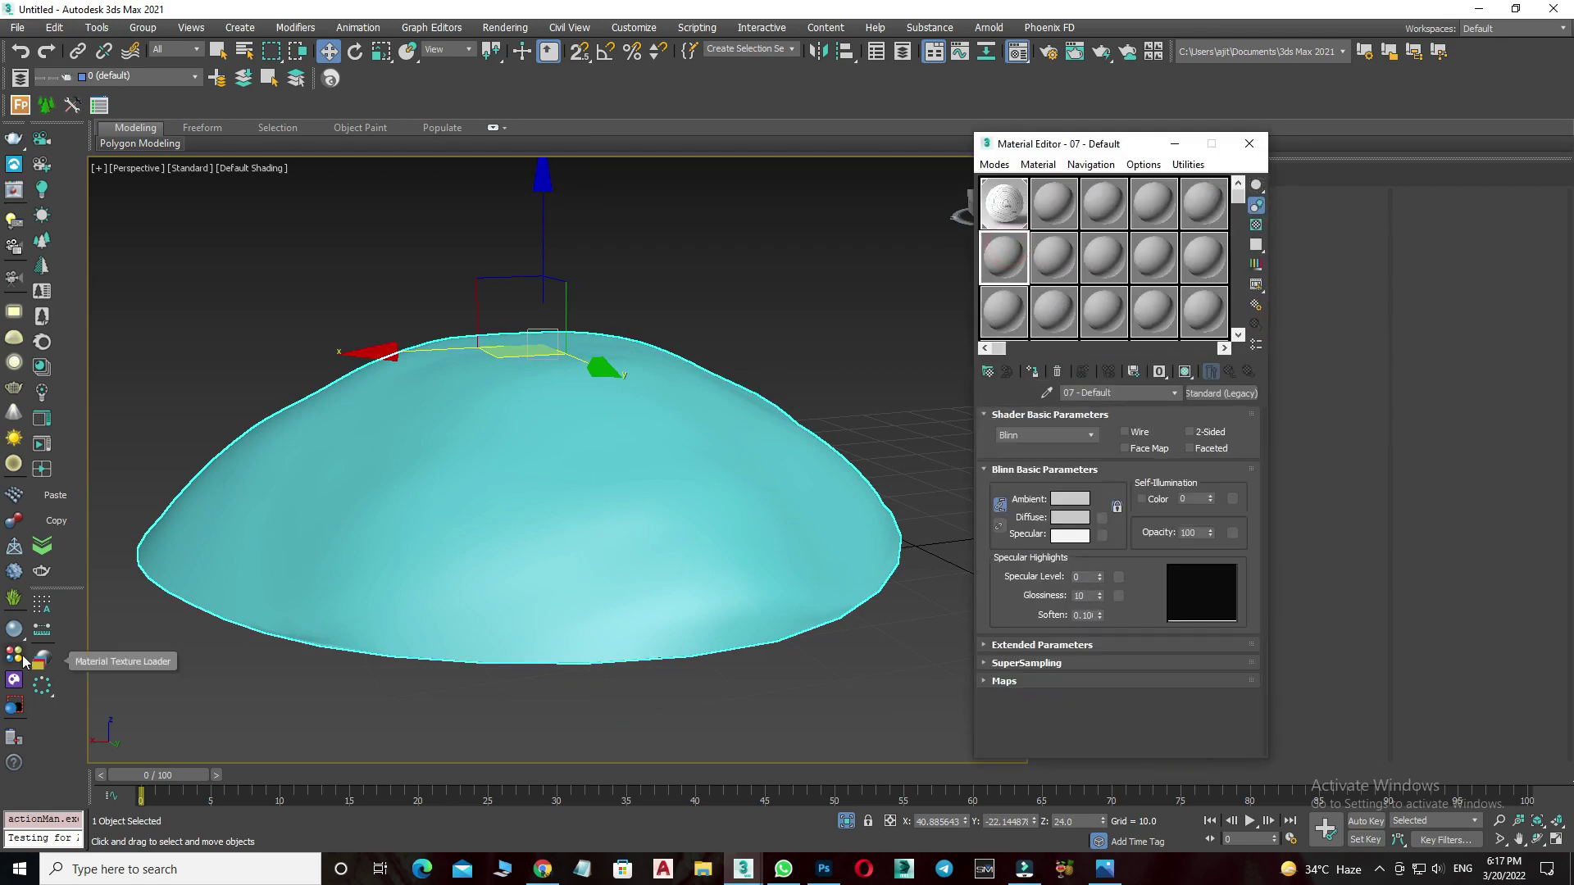
Add the Grass_C_200cm ground material from the V-Ray library and assign it to the terrain.
click(14, 679)
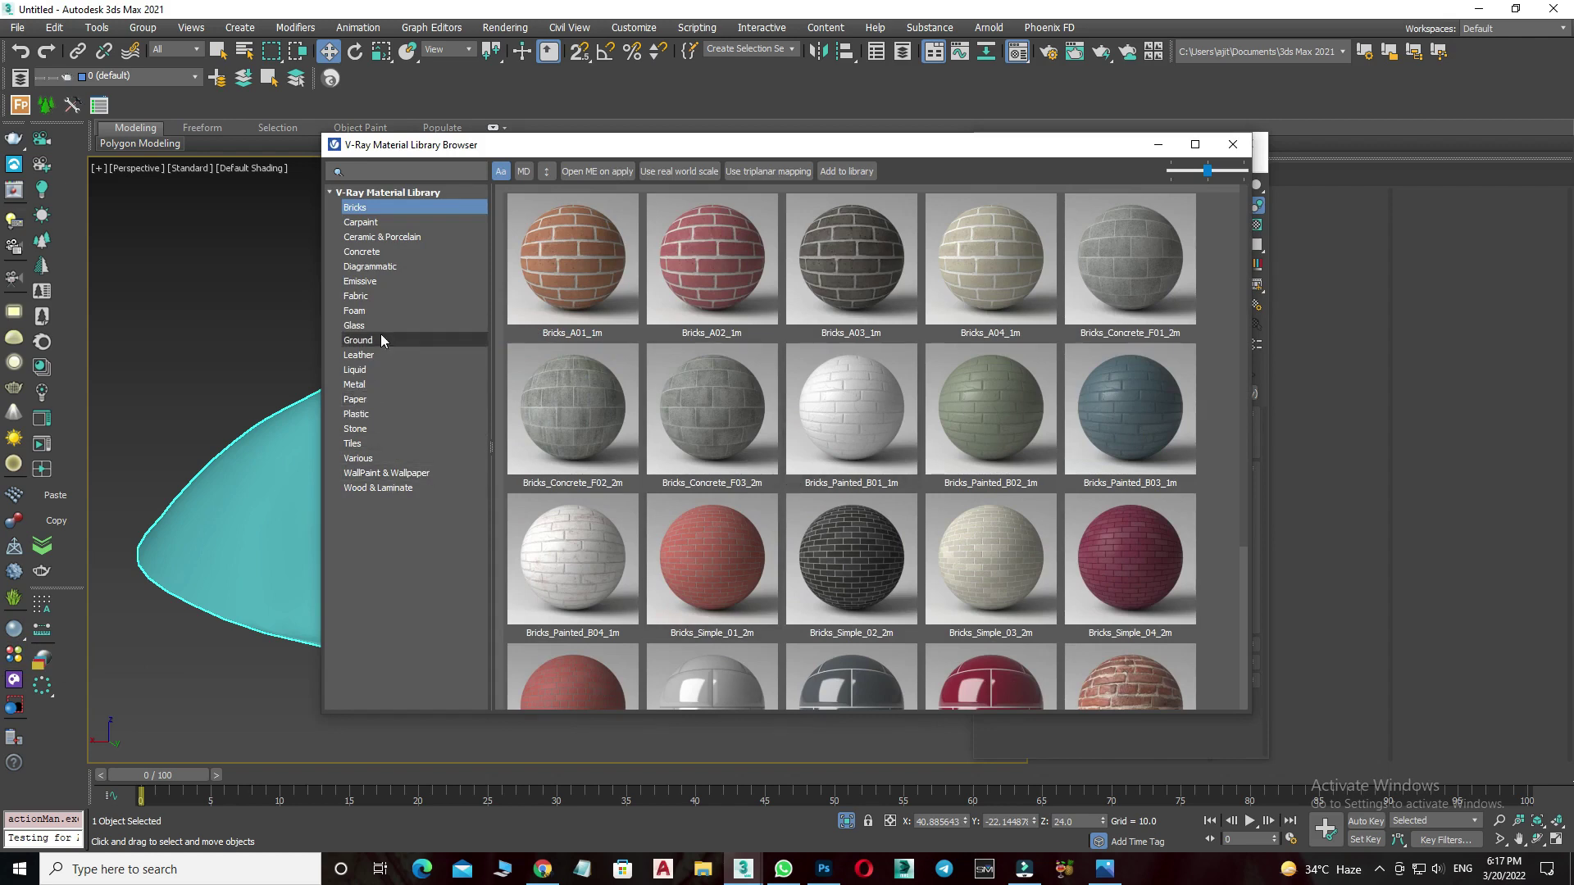
click(361, 340)
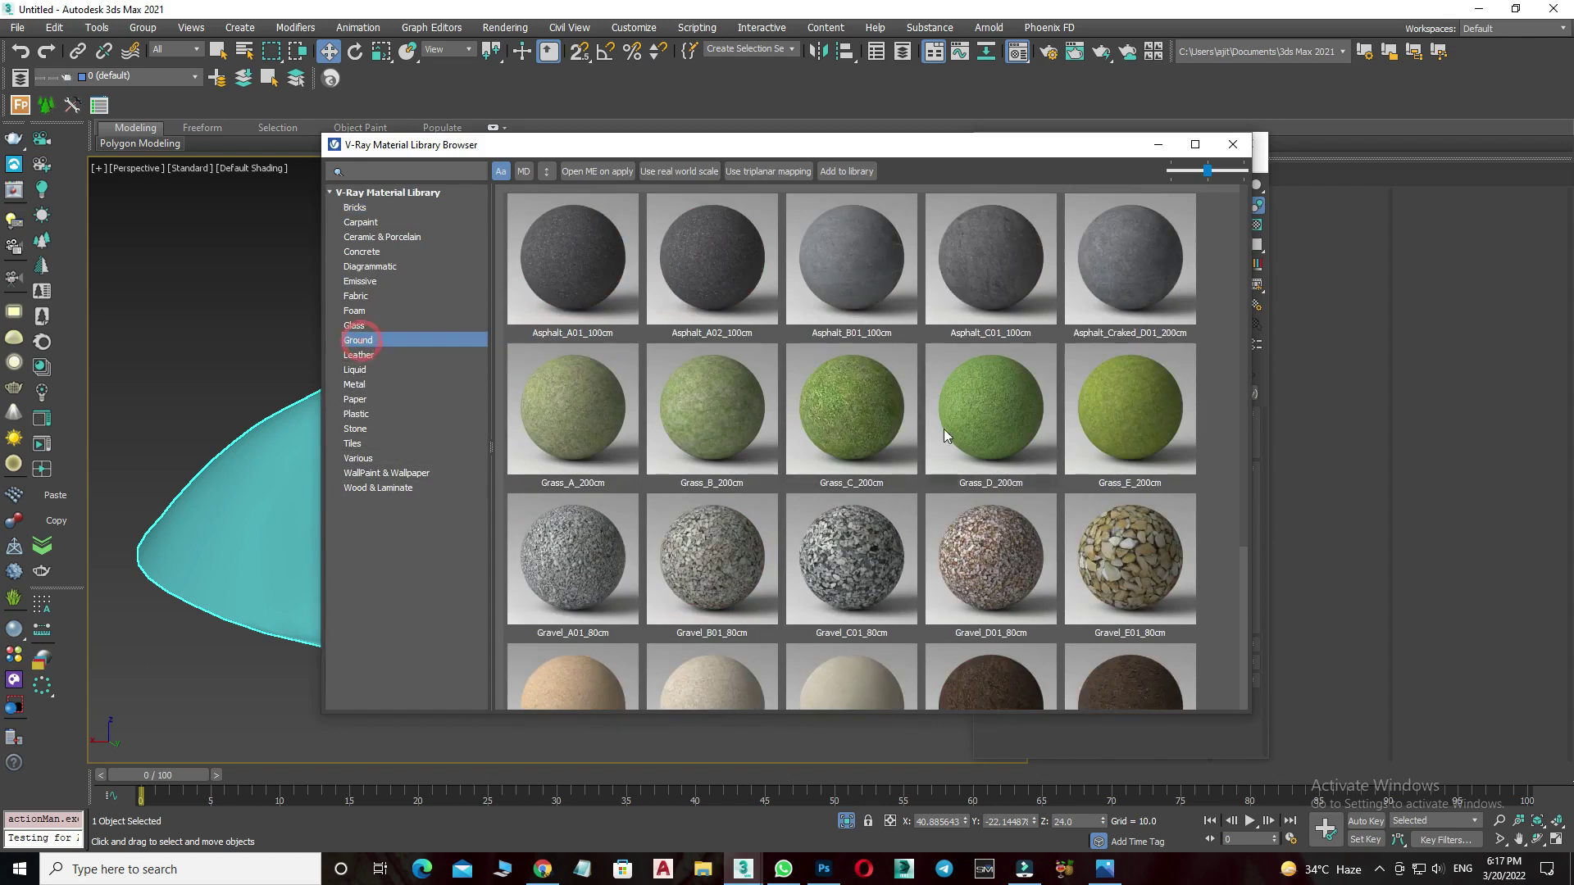
scroll(931, 439, down, 3)
scroll(932, 442, up, 3)
right_click(844, 402)
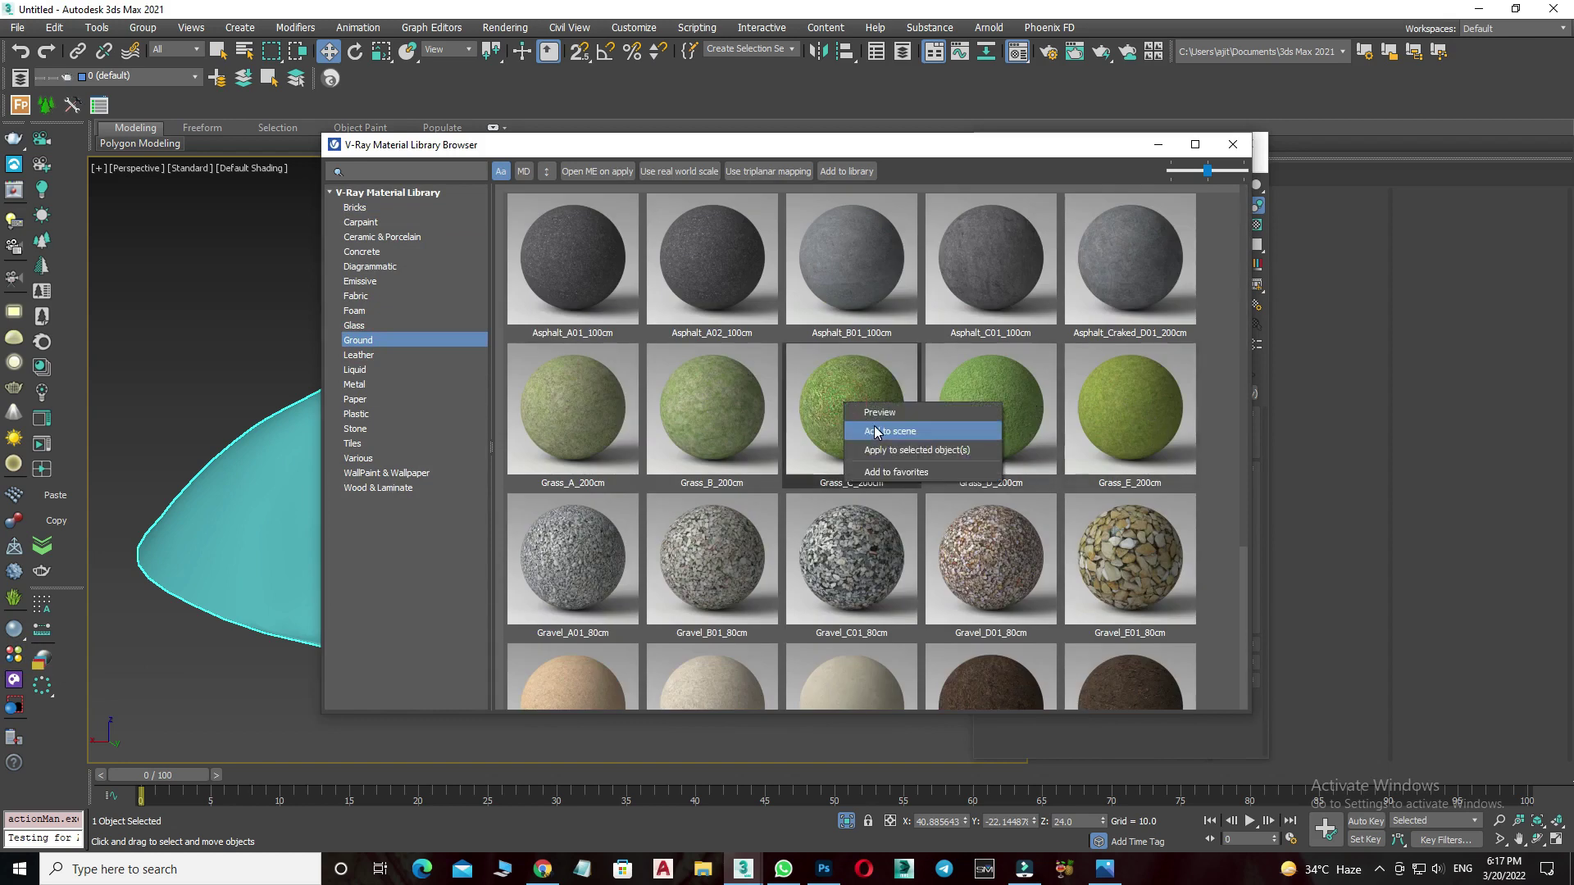
click(875, 432)
click(887, 147)
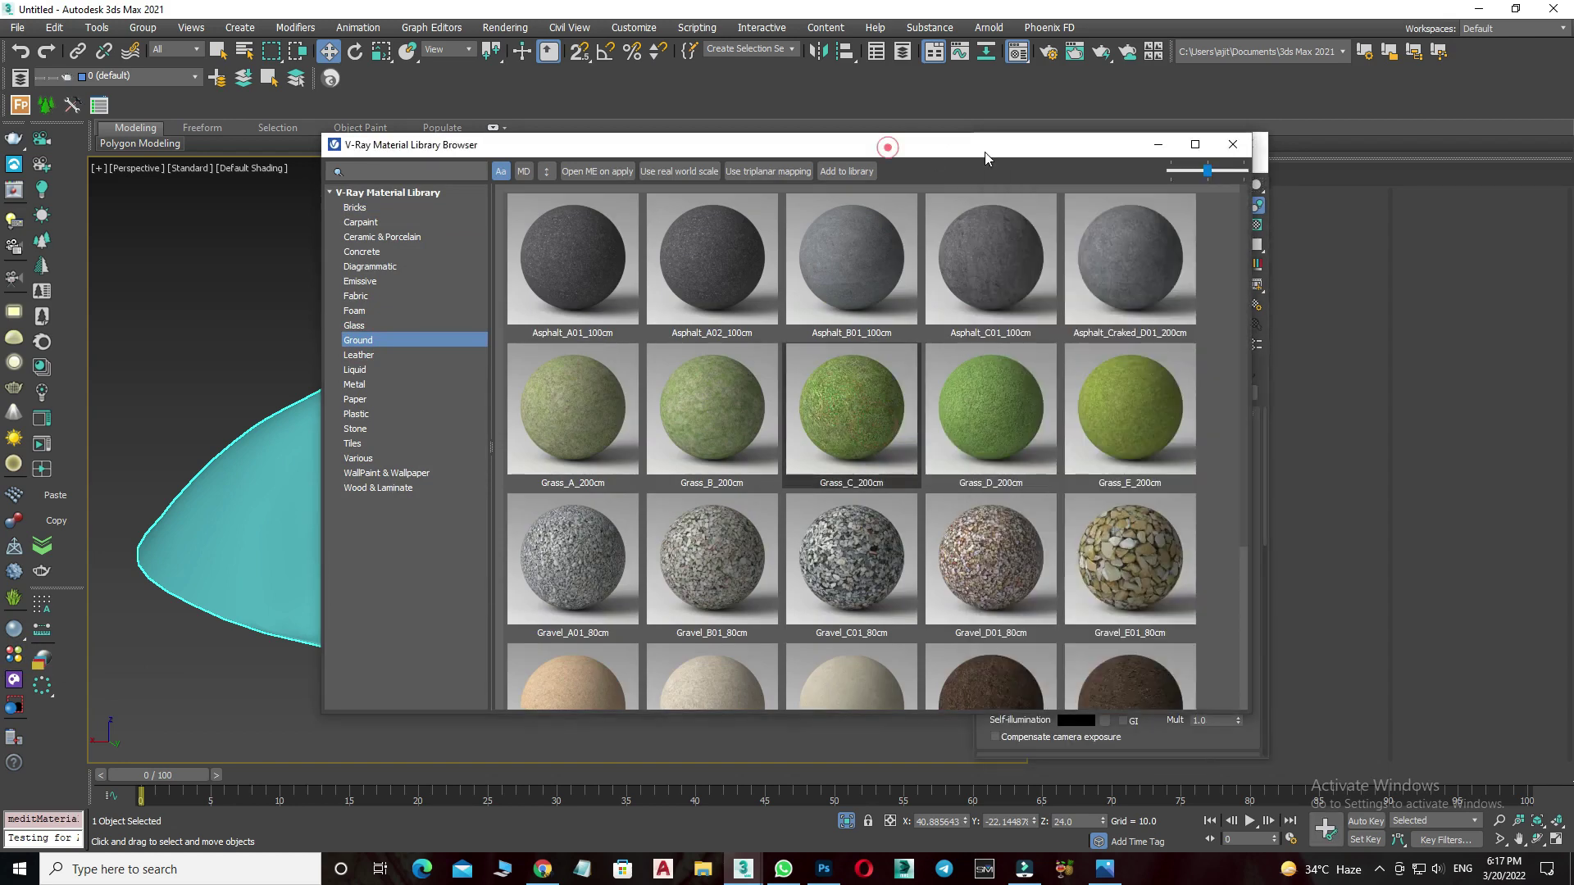
click(1232, 144)
click(1031, 373)
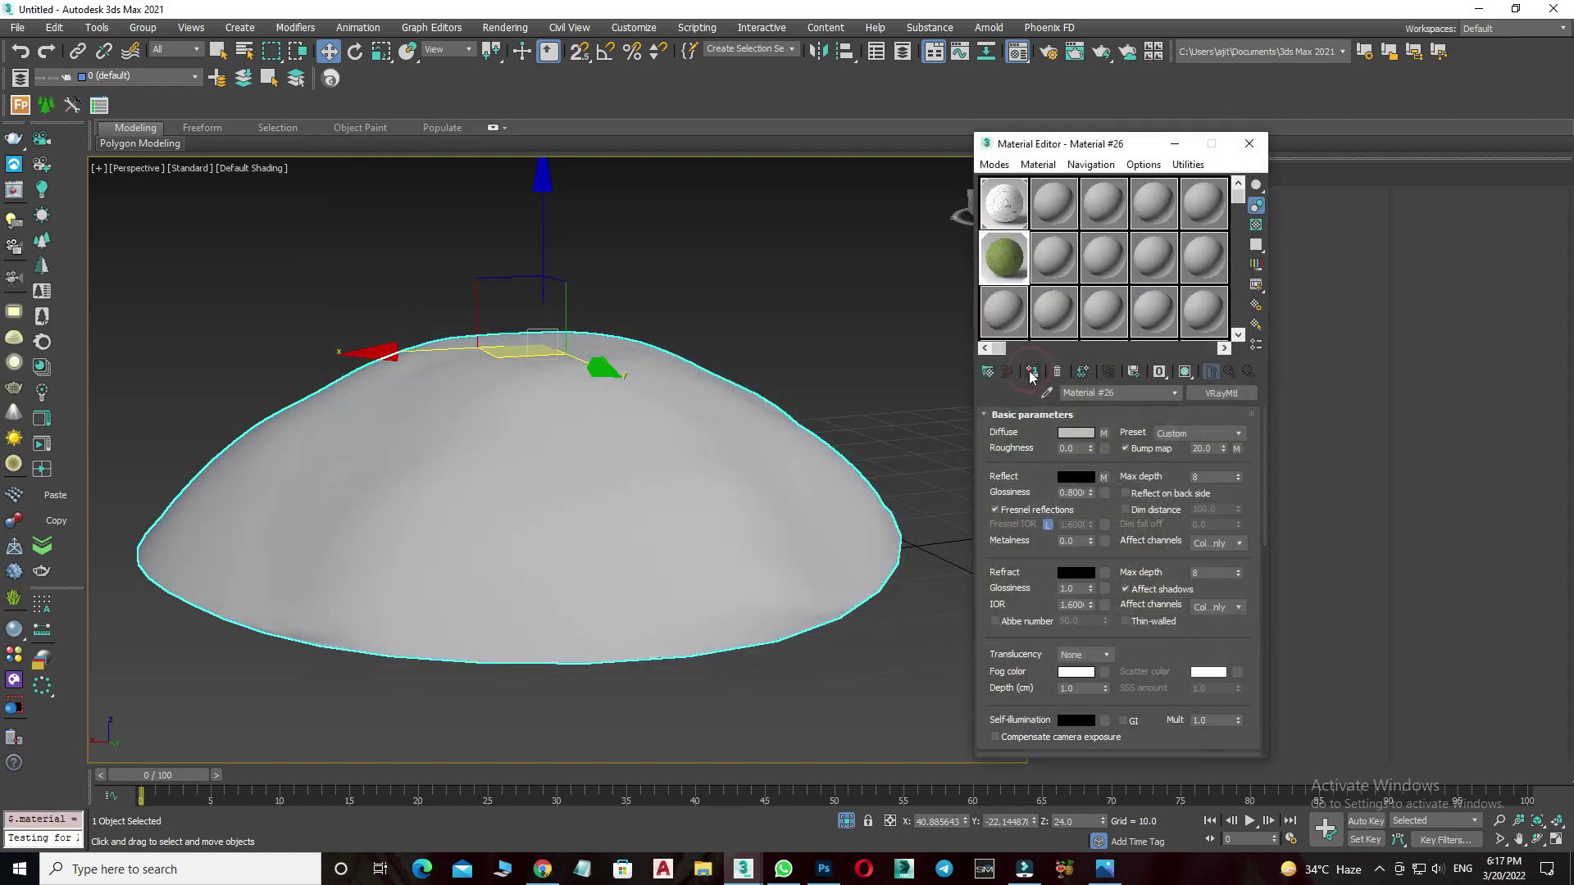
click(1250, 144)
Add a UVW Map modifier to the terrain with Box mapping.
click(1166, 285)
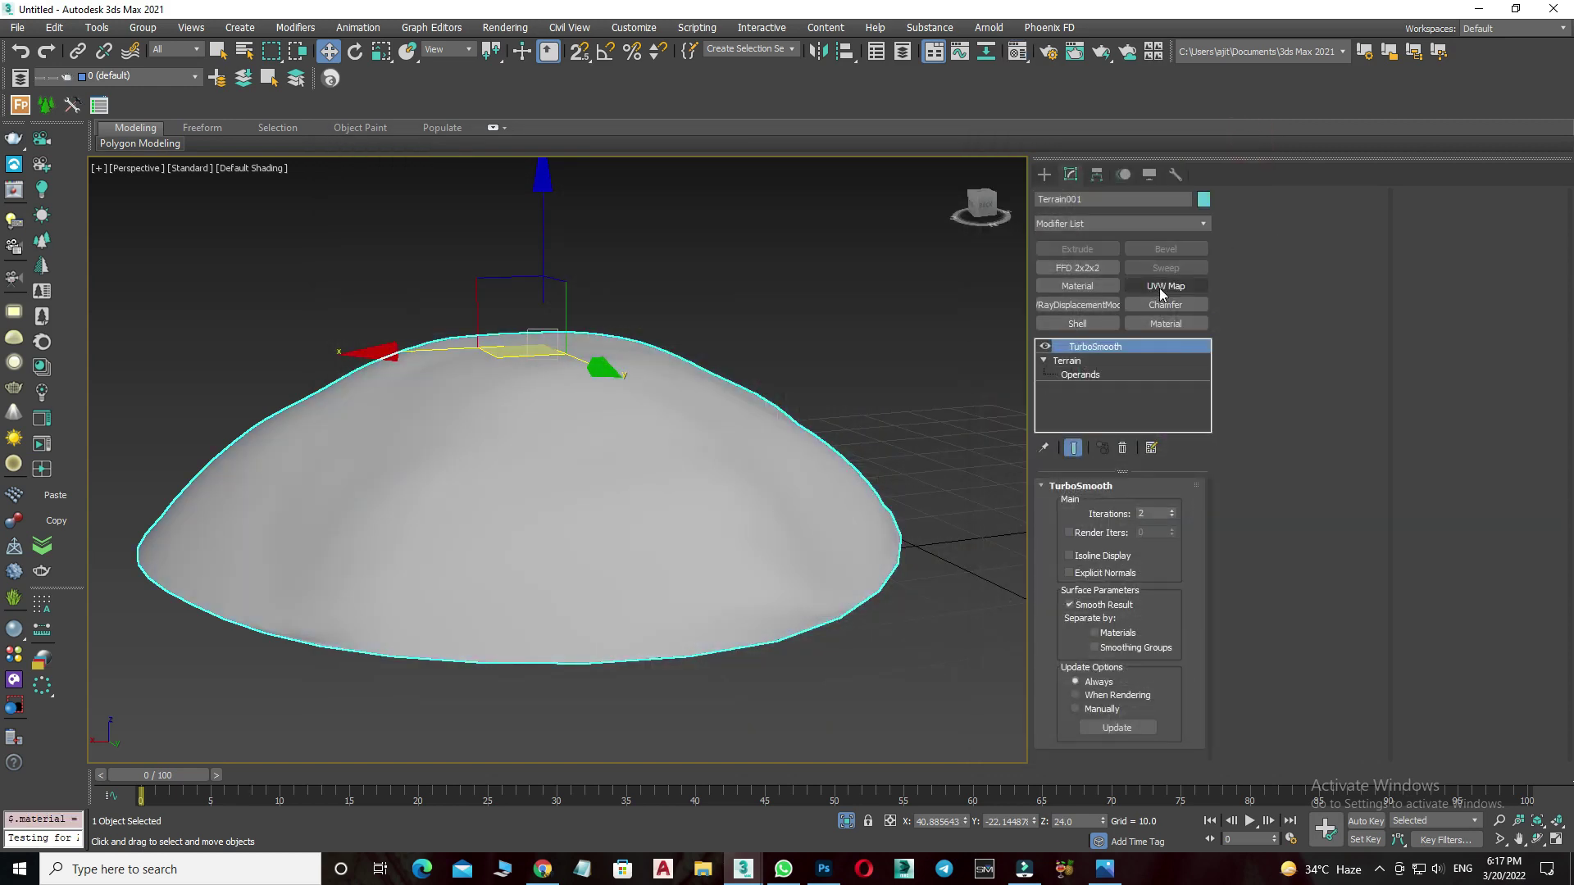
click(1087, 579)
click(1106, 630)
right_click(476, 454)
click(503, 470)
Reassign the grass material and enable Show Shaded Material in the viewport.
key(m)
click(1033, 371)
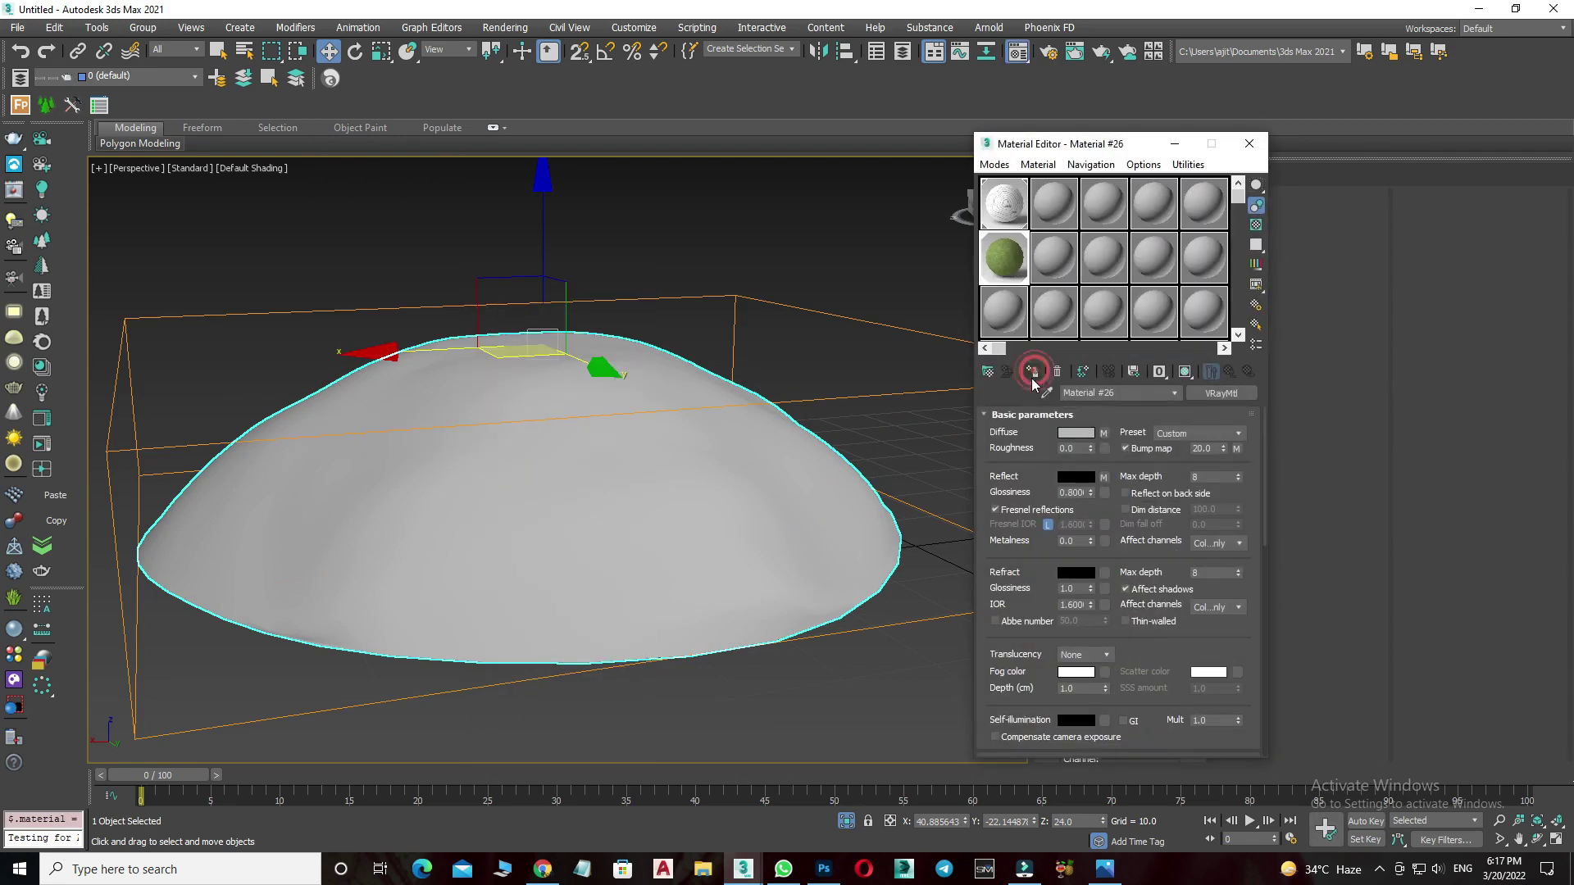
click(1186, 372)
click(1186, 373)
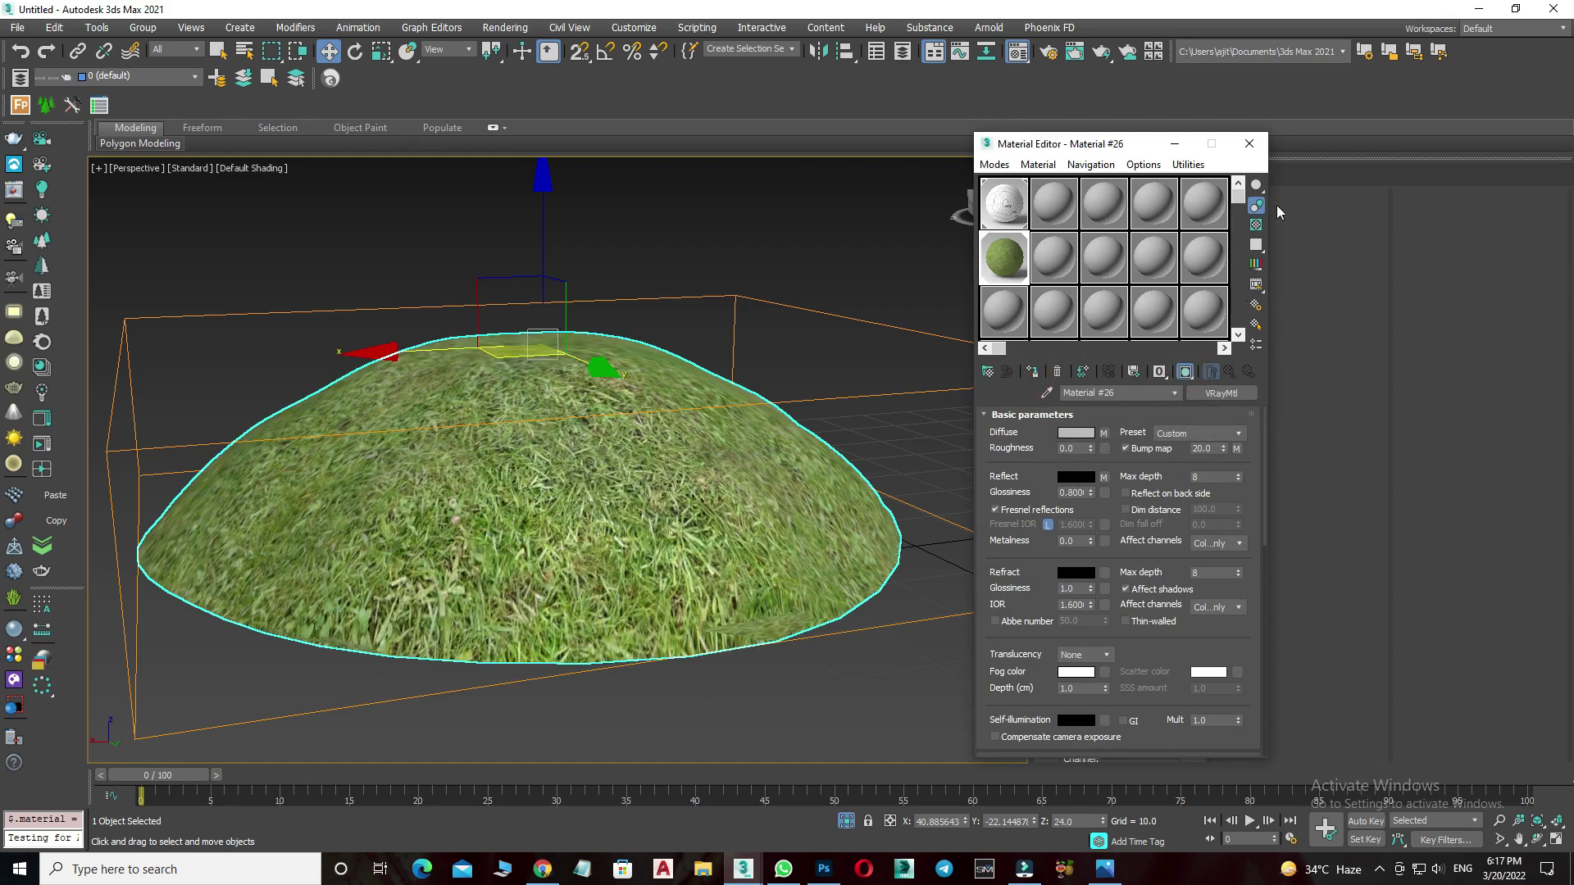
click(1250, 144)
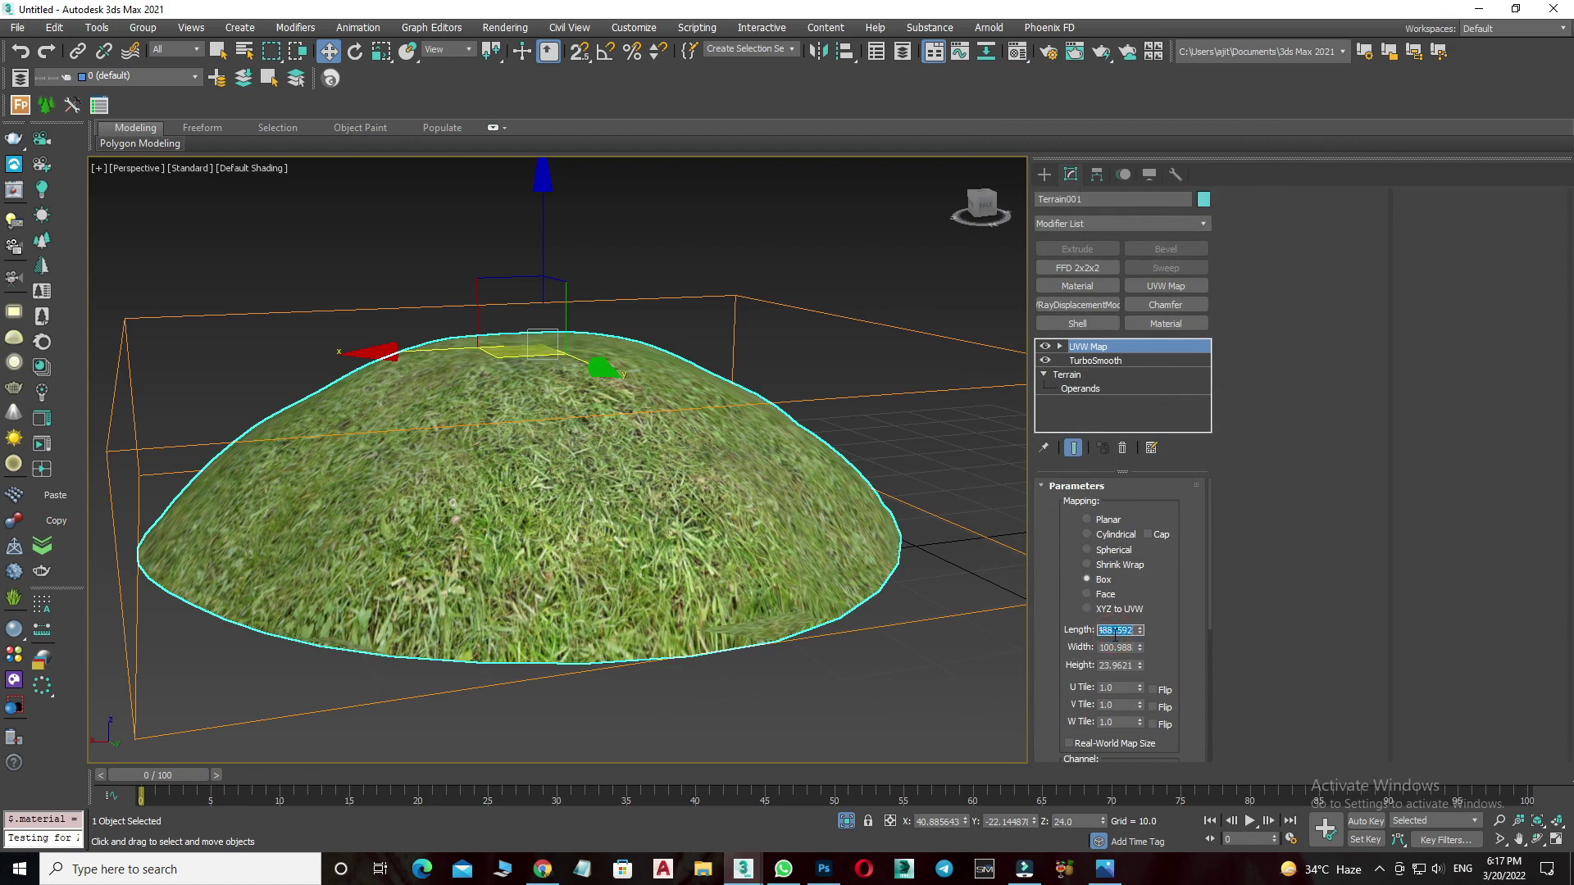
Set the UVW Map length, width and height to 10 units.
text(50)
key(Tab)
text(50)
key(Tab)
text(50)
key(Return)
key(shift+Tab)
key(shift+Tab)
text(10)
key(Tab)
text(10)
key(Return)
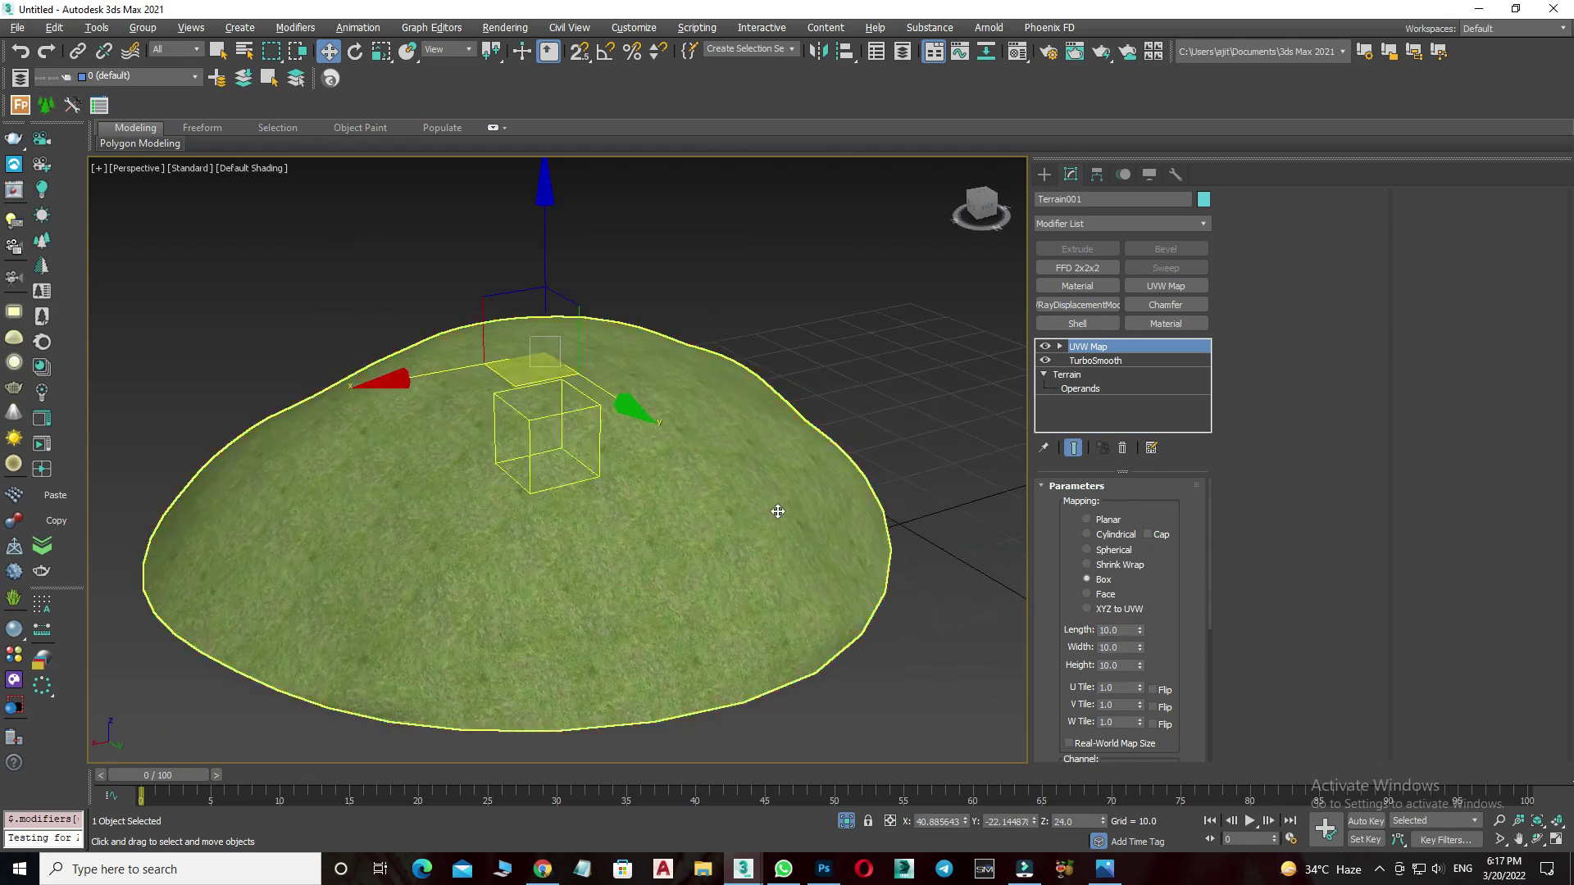
Deselect and zoom in on the mound, then reselect the terrain with edged faces (F4) shown.
click(867, 299)
scroll(543, 465, up, 4)
scroll(543, 465, down, 3)
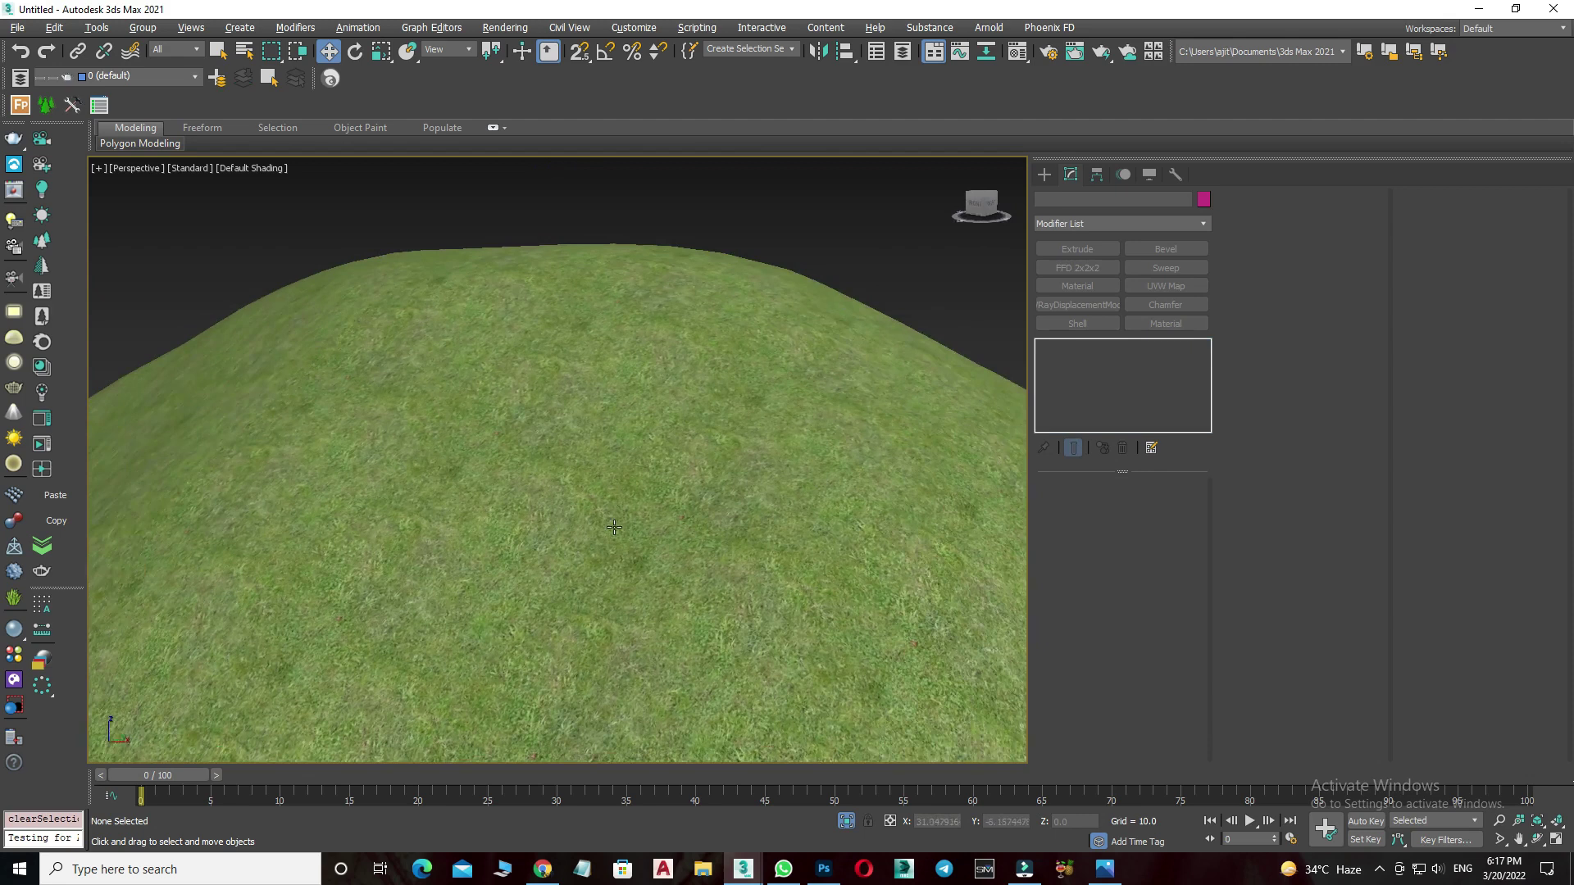
mouse_move(543, 464)
alt+middle_down()
mouse_move(578, 540)
mouse_move(665, 556)
mouse_move(604, 555)
mouse_move(657, 570)
alt+middle_up()
scroll(666, 556, up, 3)
drag(1029, 483, 1212, 481)
scroll(734, 502, down, 3)
scroll(734, 502, up, 1)
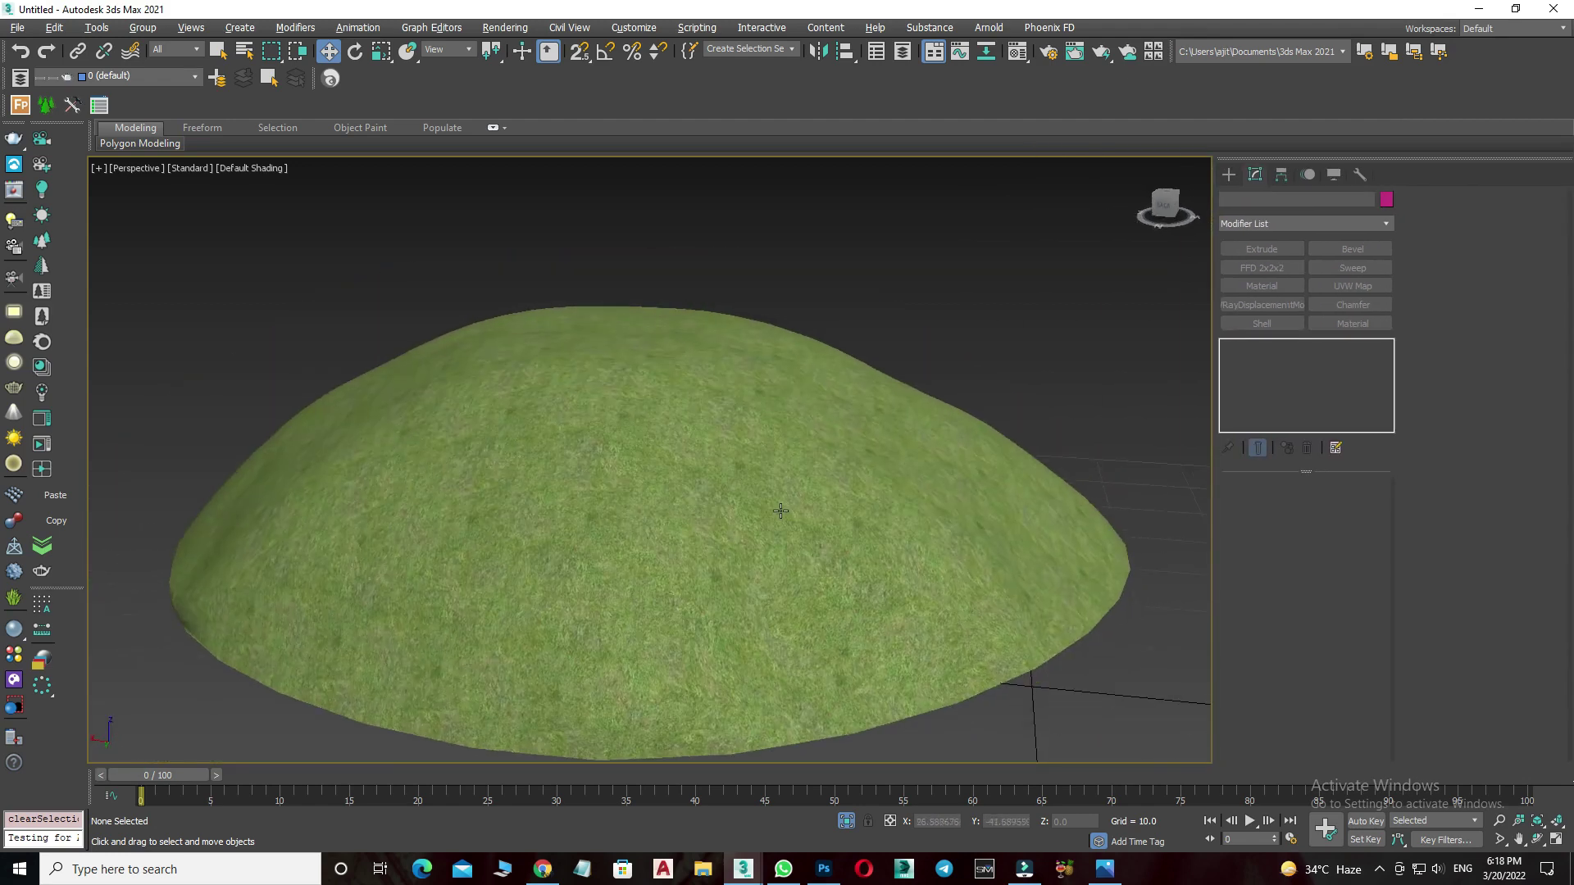
scroll(734, 502, up, 2)
mouse_move(733, 501)
alt+middle_down()
mouse_move(868, 535)
mouse_move(767, 454)
alt+middle_up()
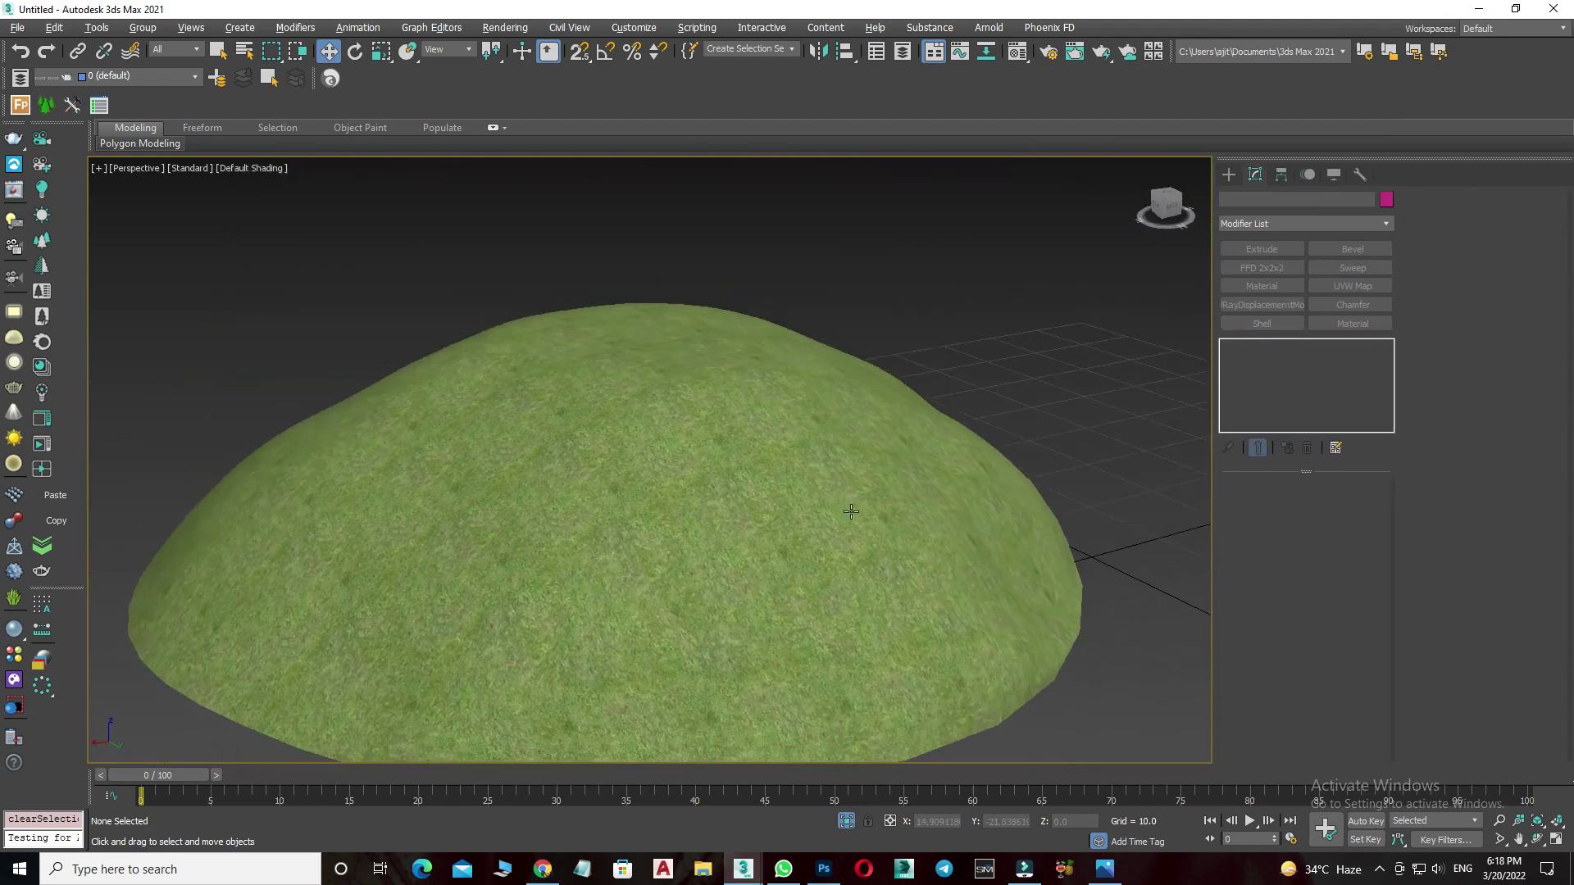
click(766, 453)
key(F4)
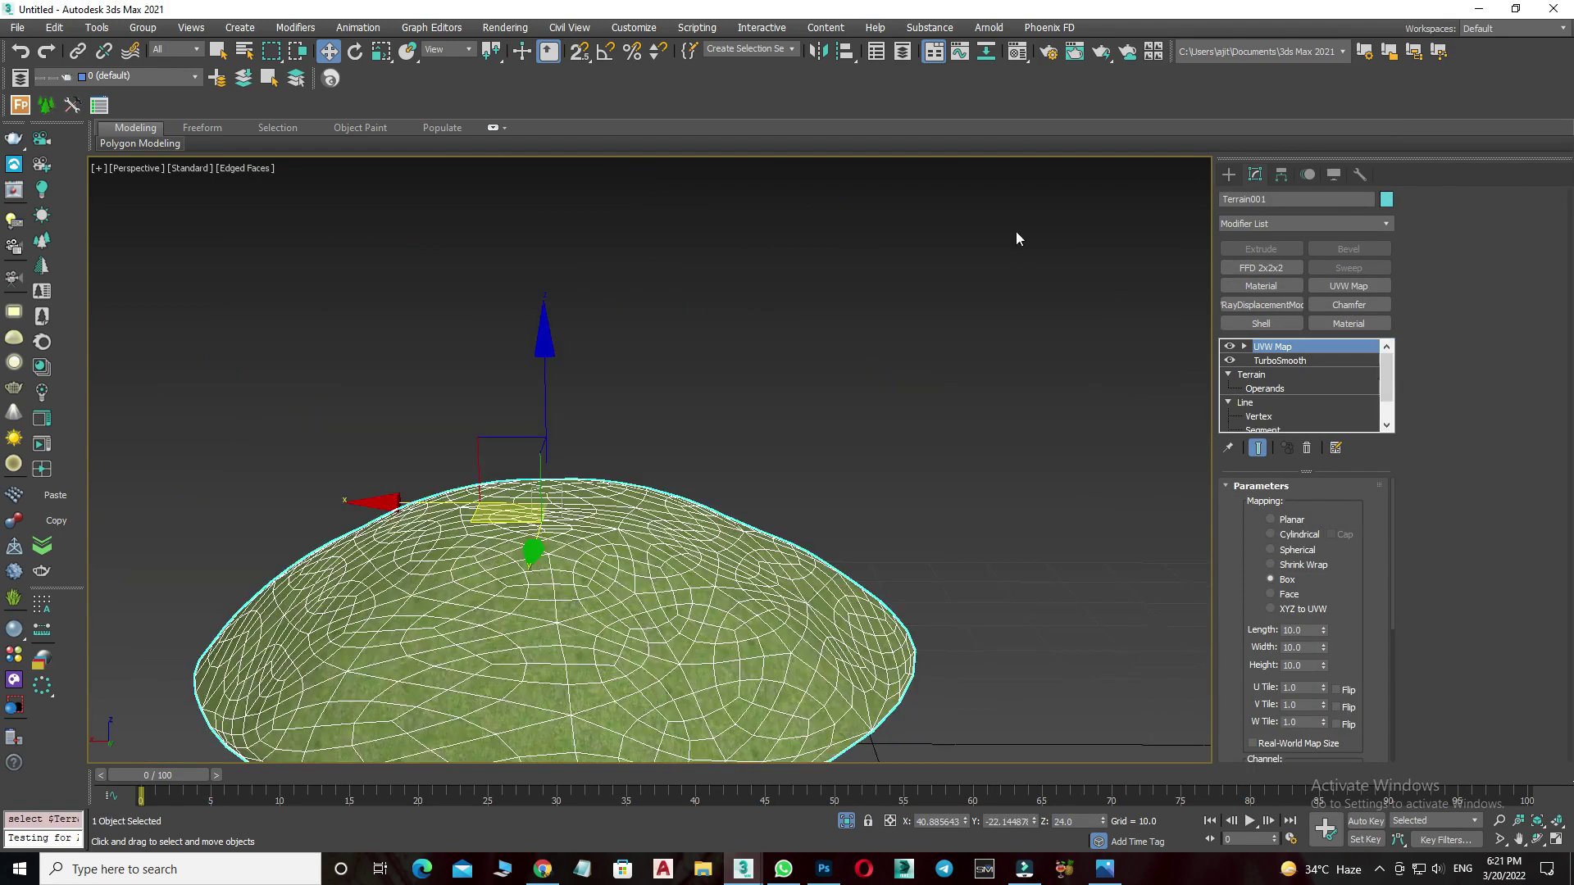
Show Terrain001's base Terrain level, listing Line001–Line004 as contour operands.
mouse_move(668, 568)
alt+middle_down()
mouse_move(704, 513)
mouse_move(824, 461)
mouse_move(715, 465)
alt+middle_up()
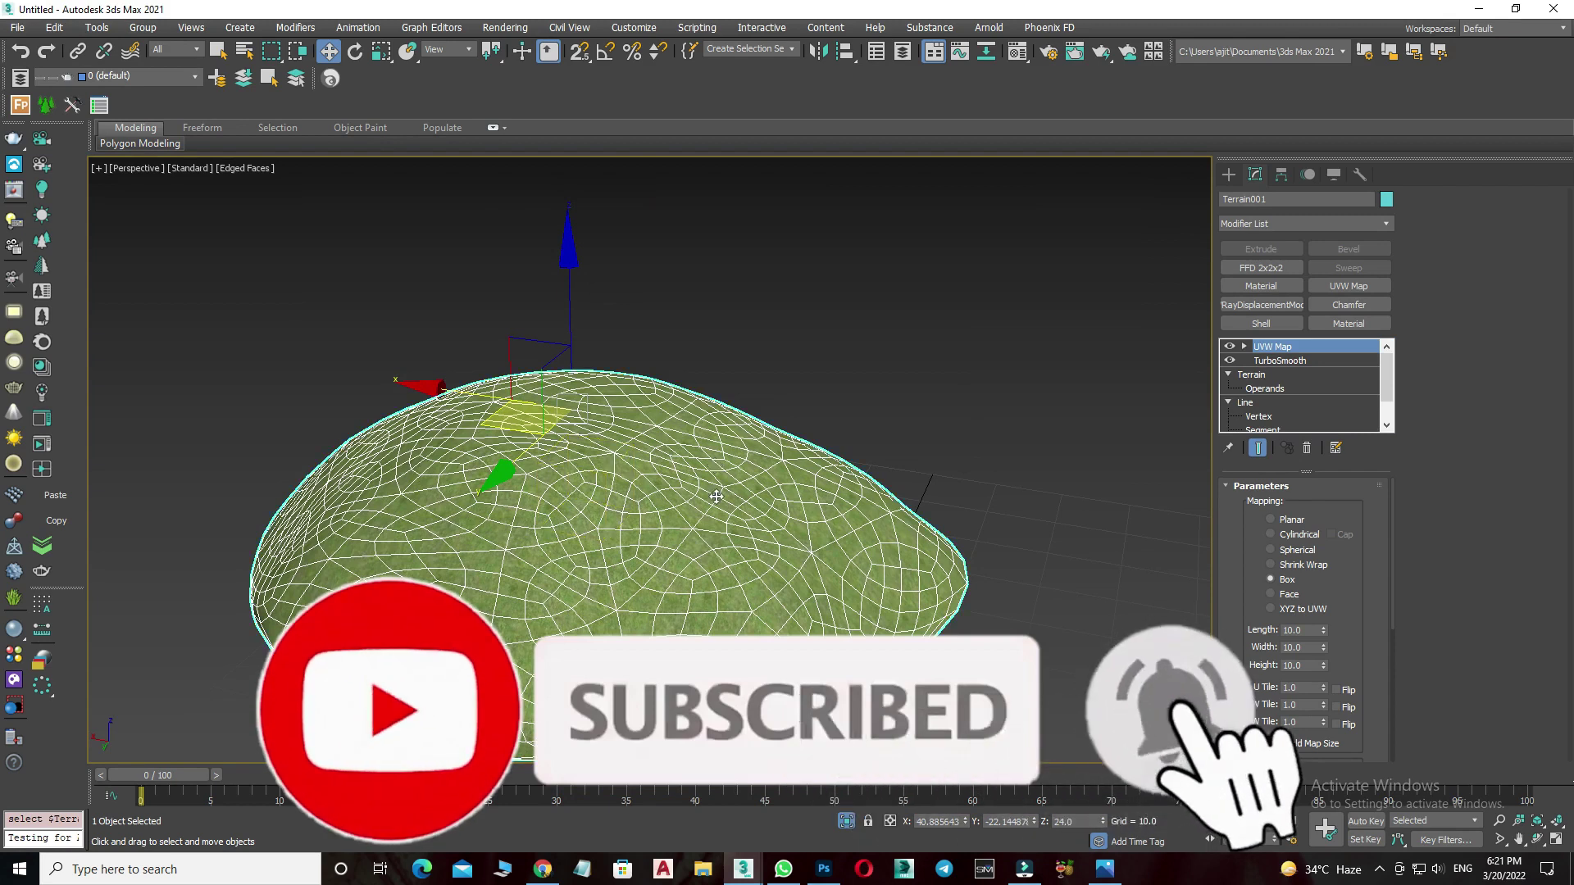
click(1255, 376)
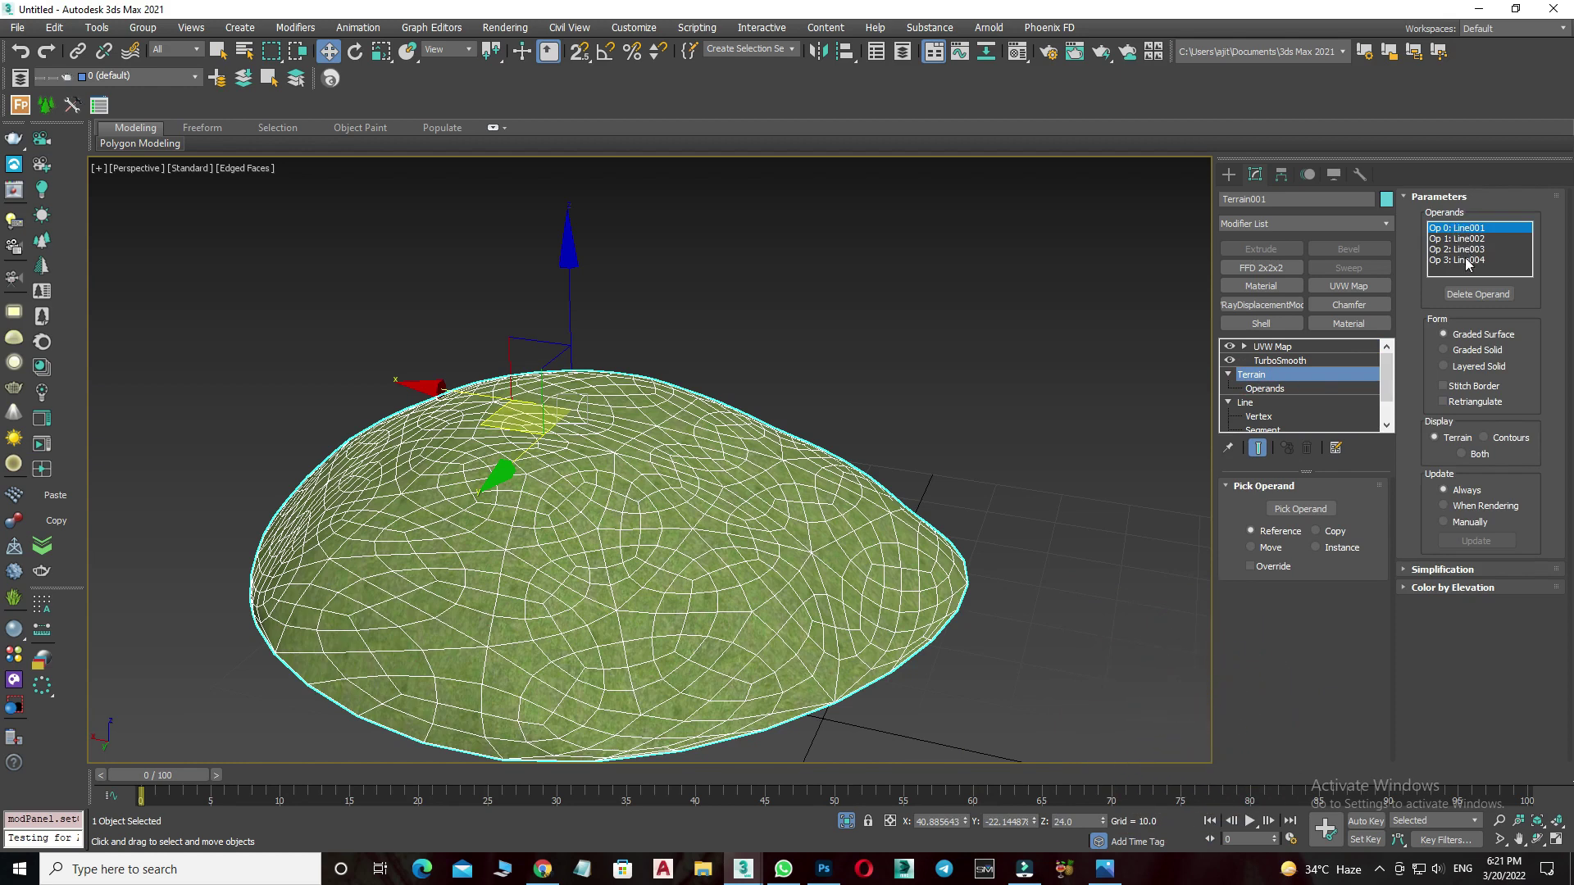
alt+middle_drag(553, 641, 583, 616)
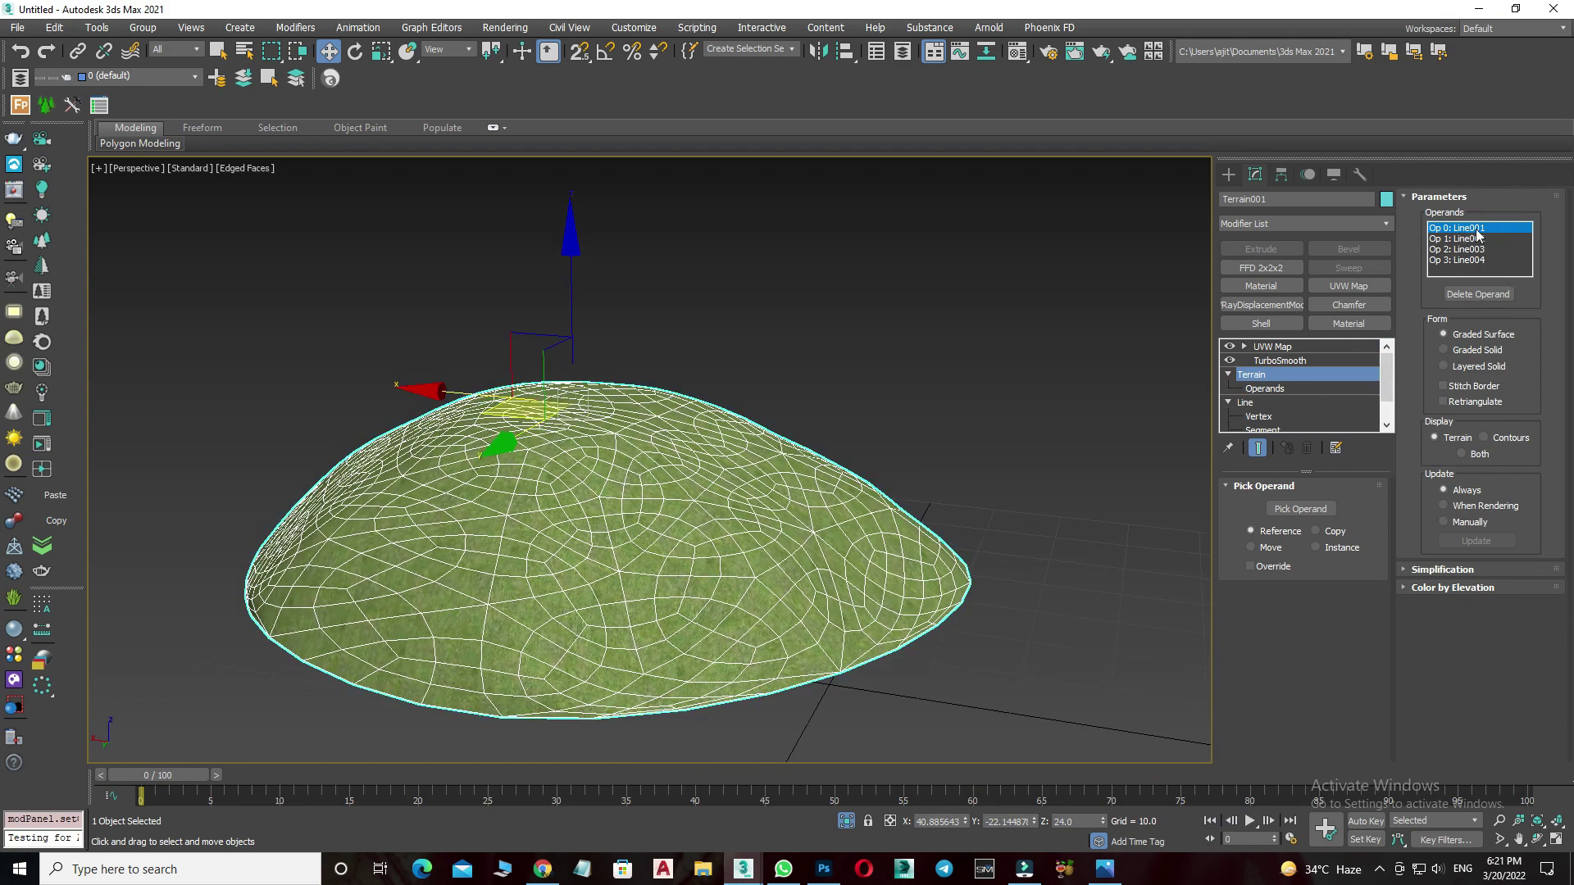
scroll(1277, 423, down, 2)
scroll(1263, 414, up, 1)
scroll(1263, 414, down, 1)
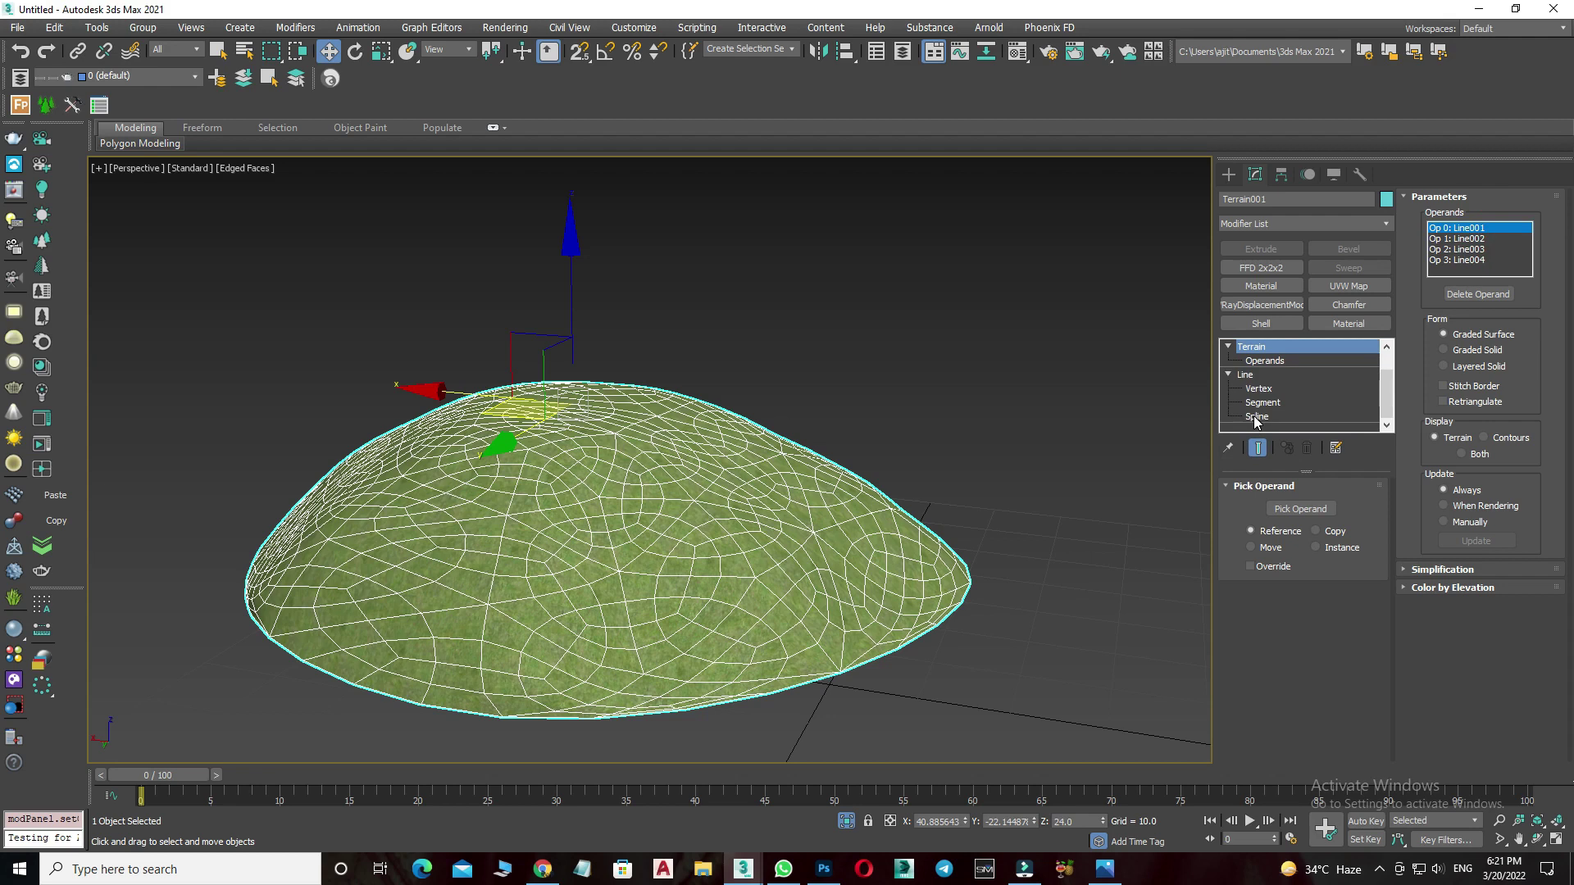
Lower the top contour spline on Z to dent the hilltop.
click(1255, 416)
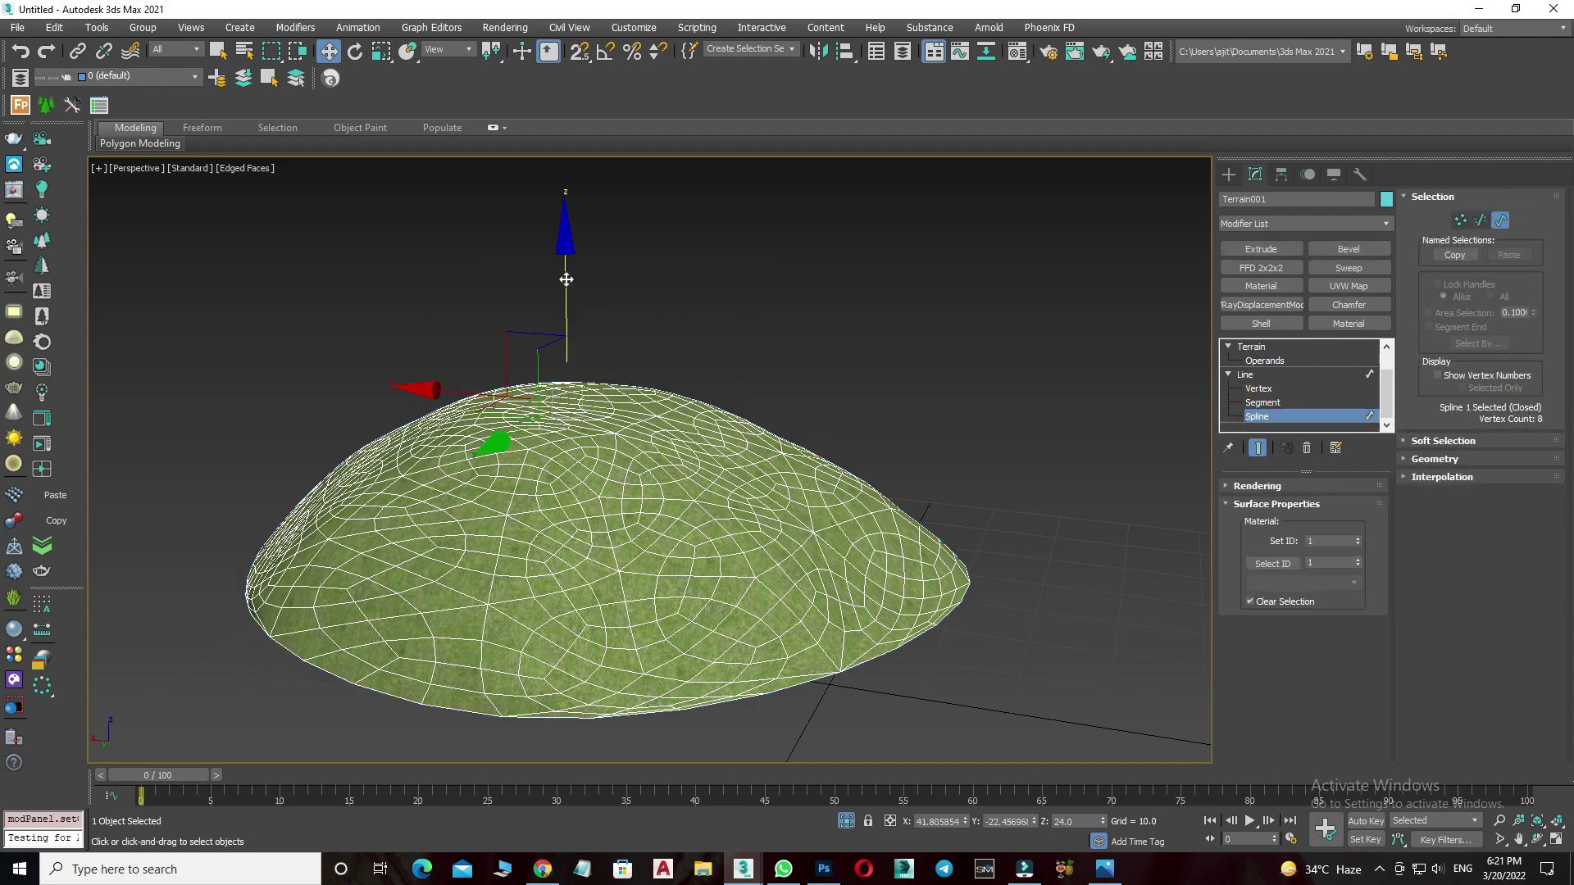
drag(566, 279, 563, 355)
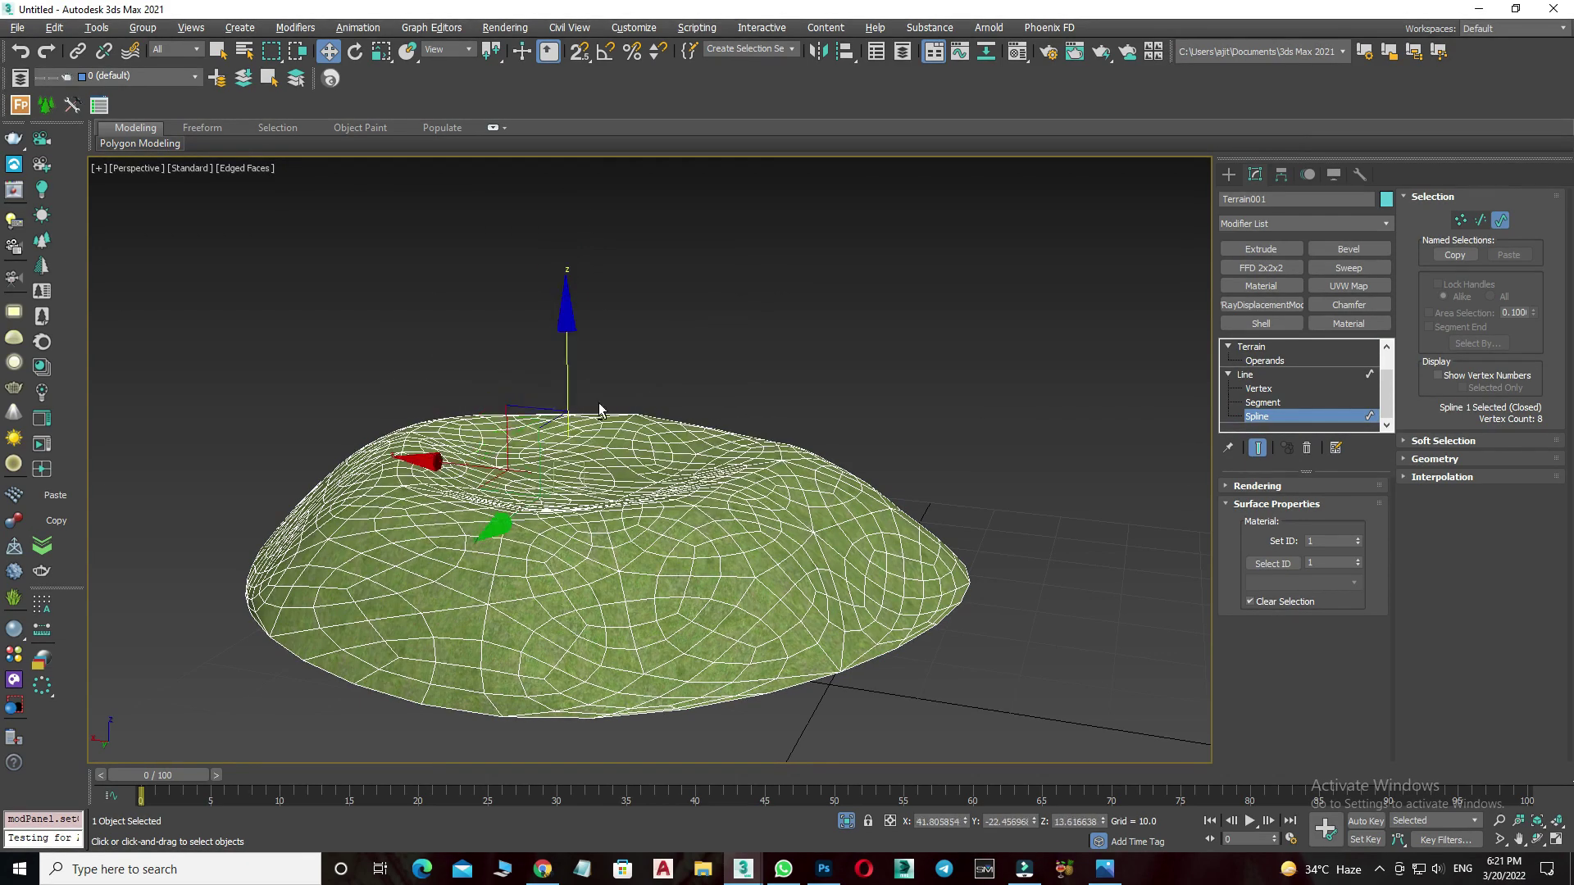
scroll(563, 360, up, 1)
scroll(563, 377, up, 1)
scroll(563, 391, up, 1)
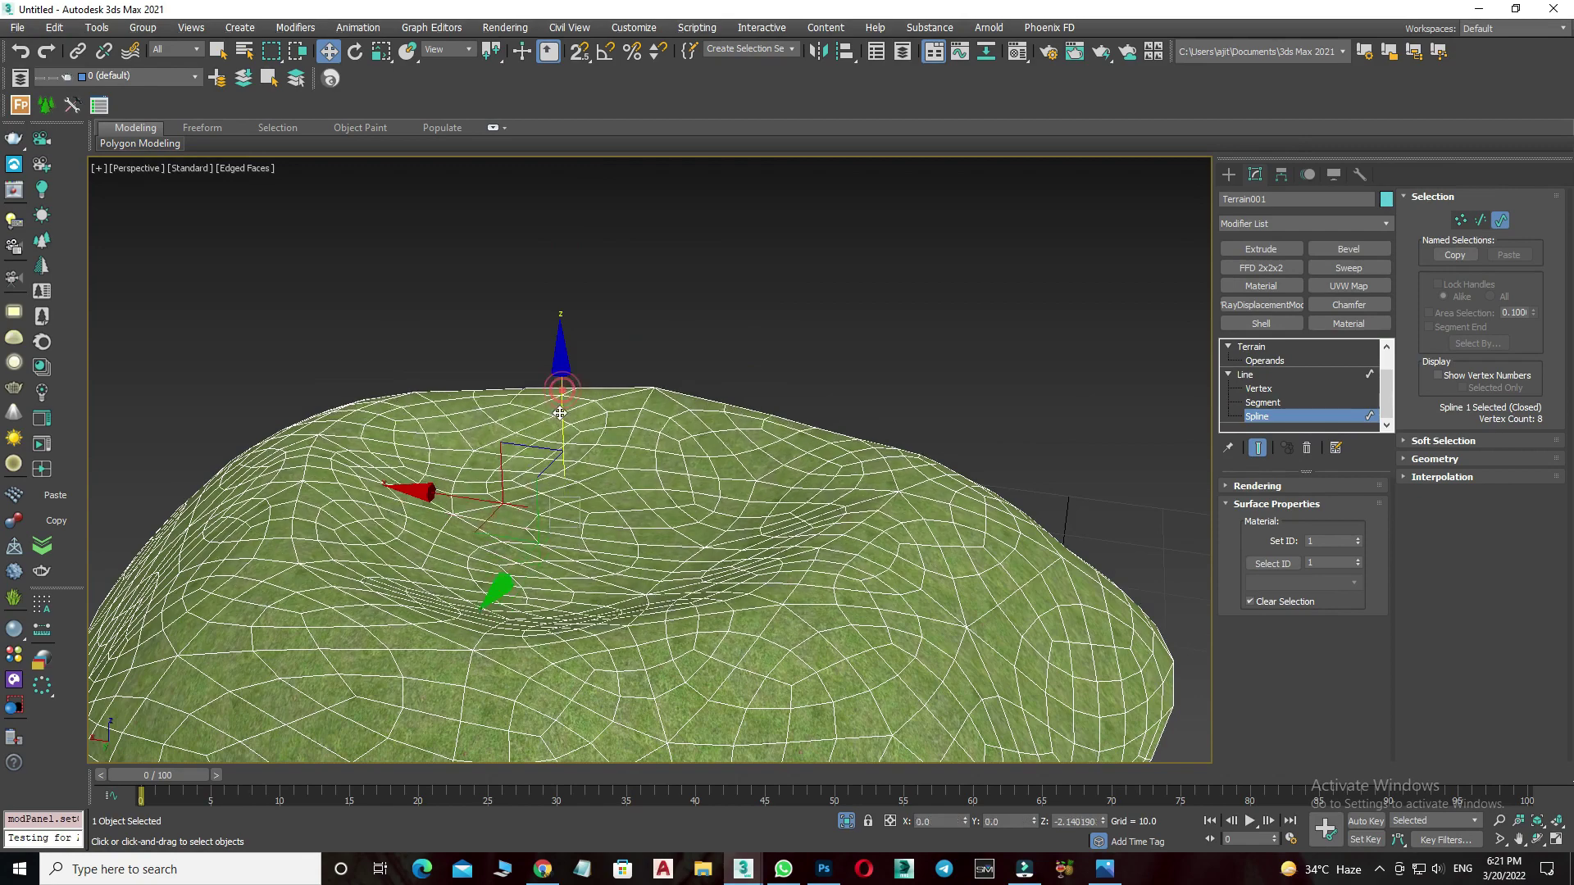
drag(563, 392, 574, 476)
scroll(639, 416, down, 2)
mouse_move(639, 416)
alt+middle_down()
mouse_move(703, 447)
mouse_move(720, 492)
mouse_move(695, 432)
alt+middle_up()
mouse_move(580, 434)
mouse_down()
mouse_move(543, 100)
mouse_move(791, 501)
mouse_up()
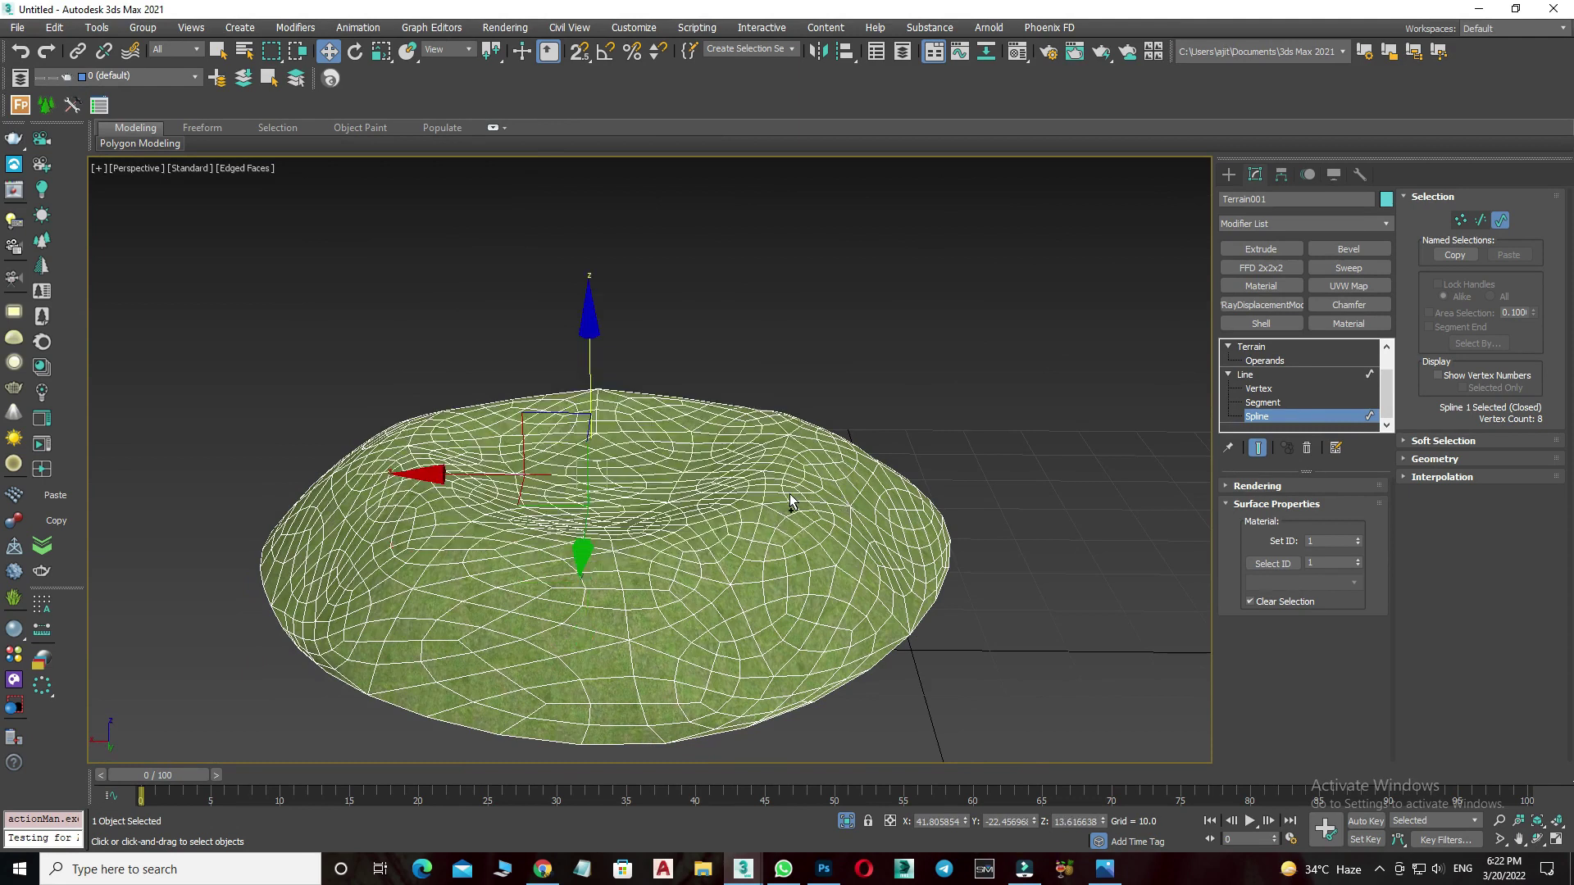
Set the top contour spline's Z height to 24 for a rounded mound.
text(24)
key(Return)
alt+middle_drag(791, 545, 1376, 452)
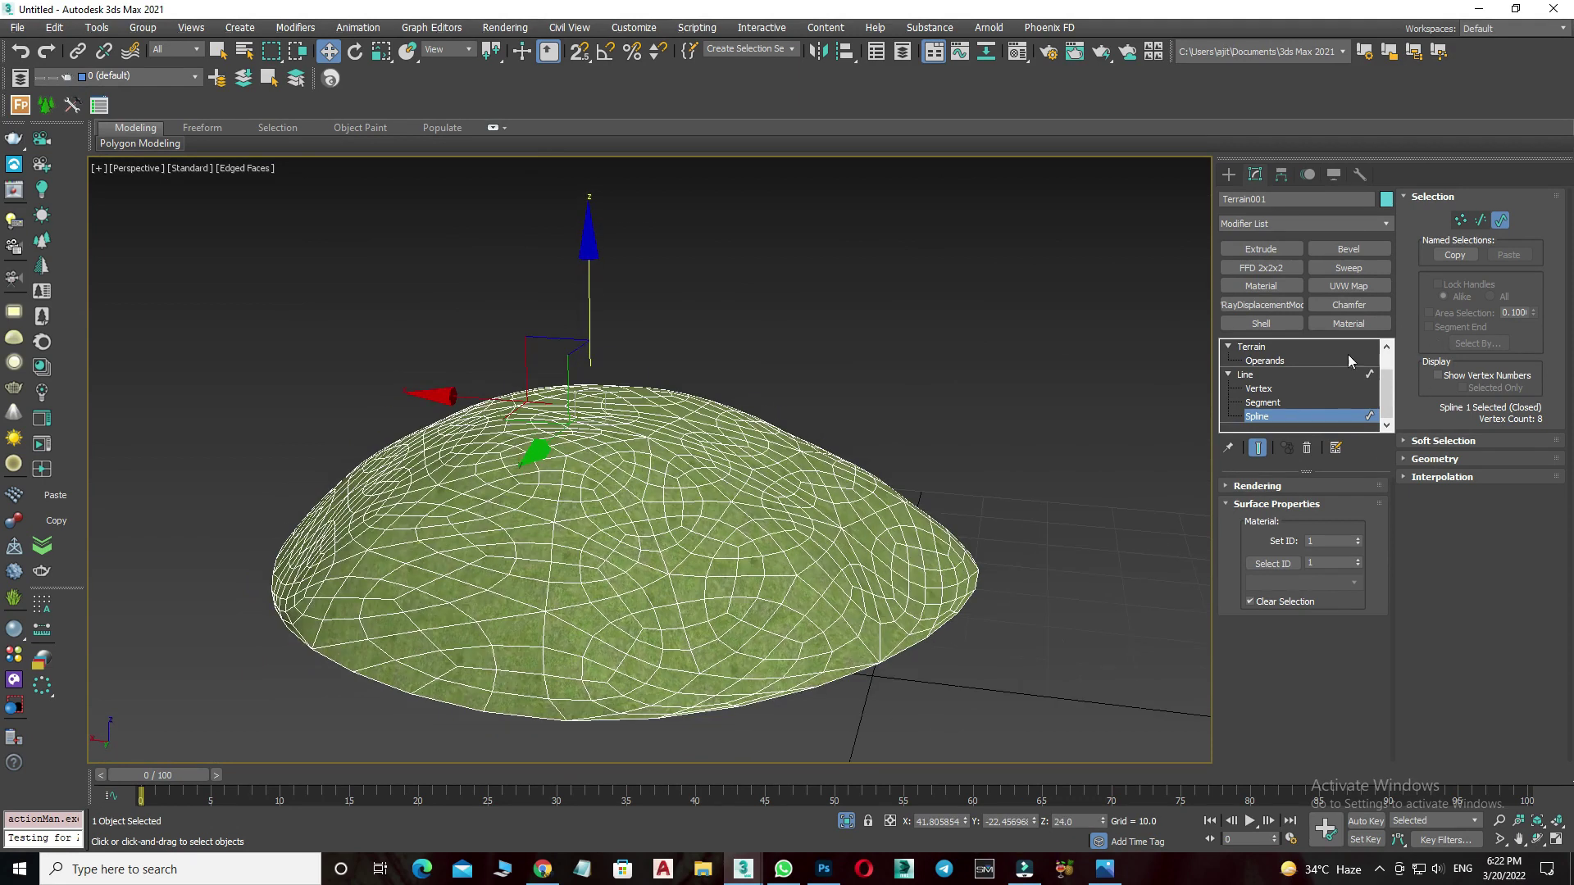
click(1265, 361)
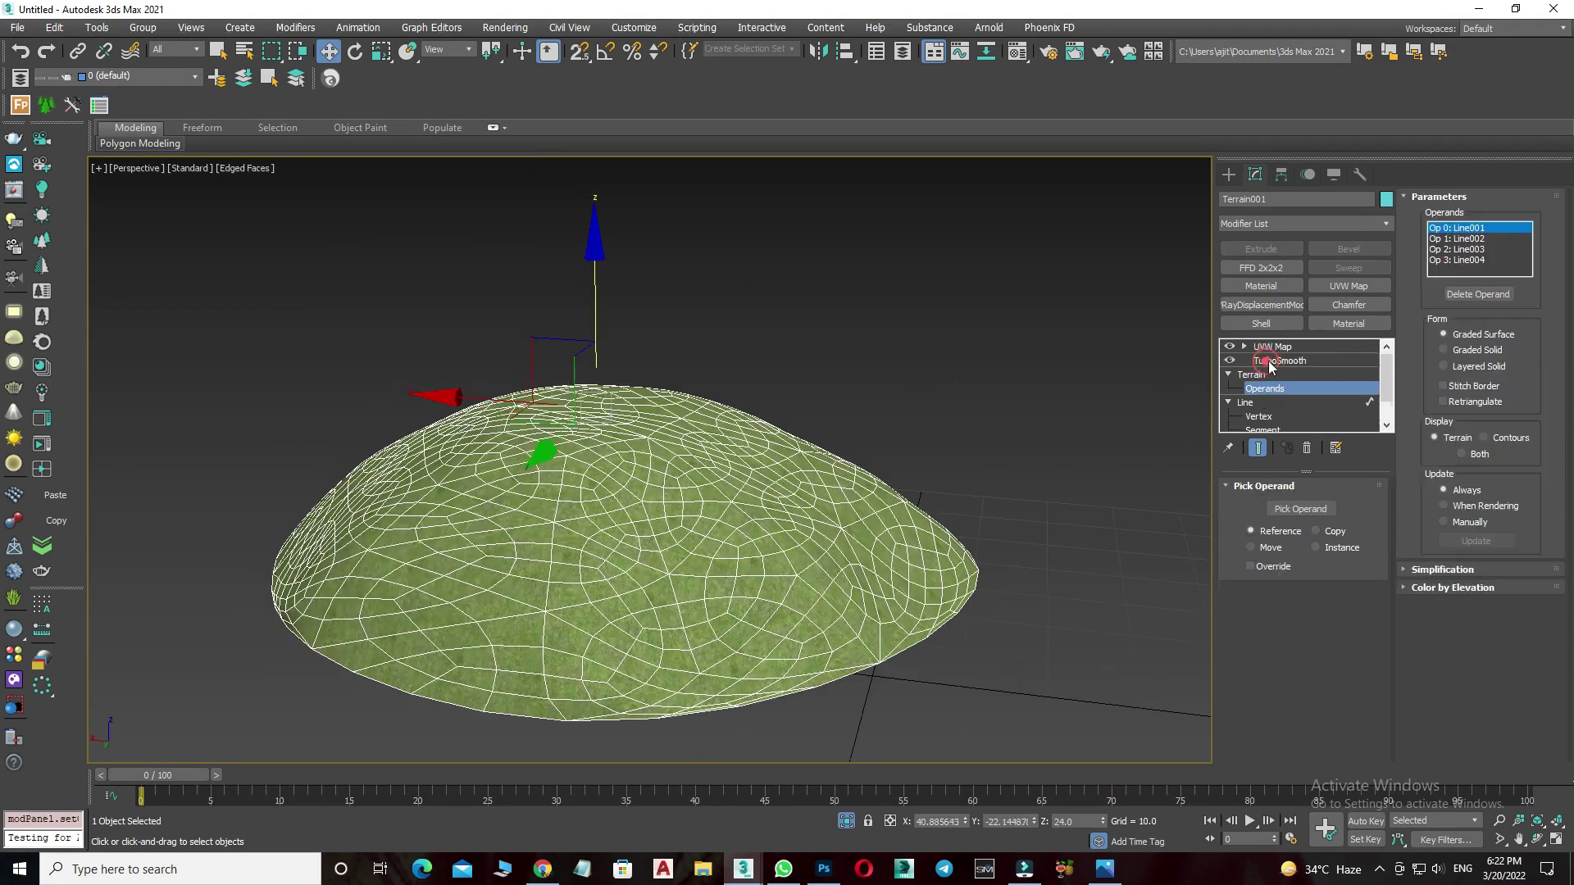
With Show End Result on, lower Line002's spline to flatten the hilltop, leaving it at height 18.
click(1468, 241)
scroll(1273, 420, down, 2)
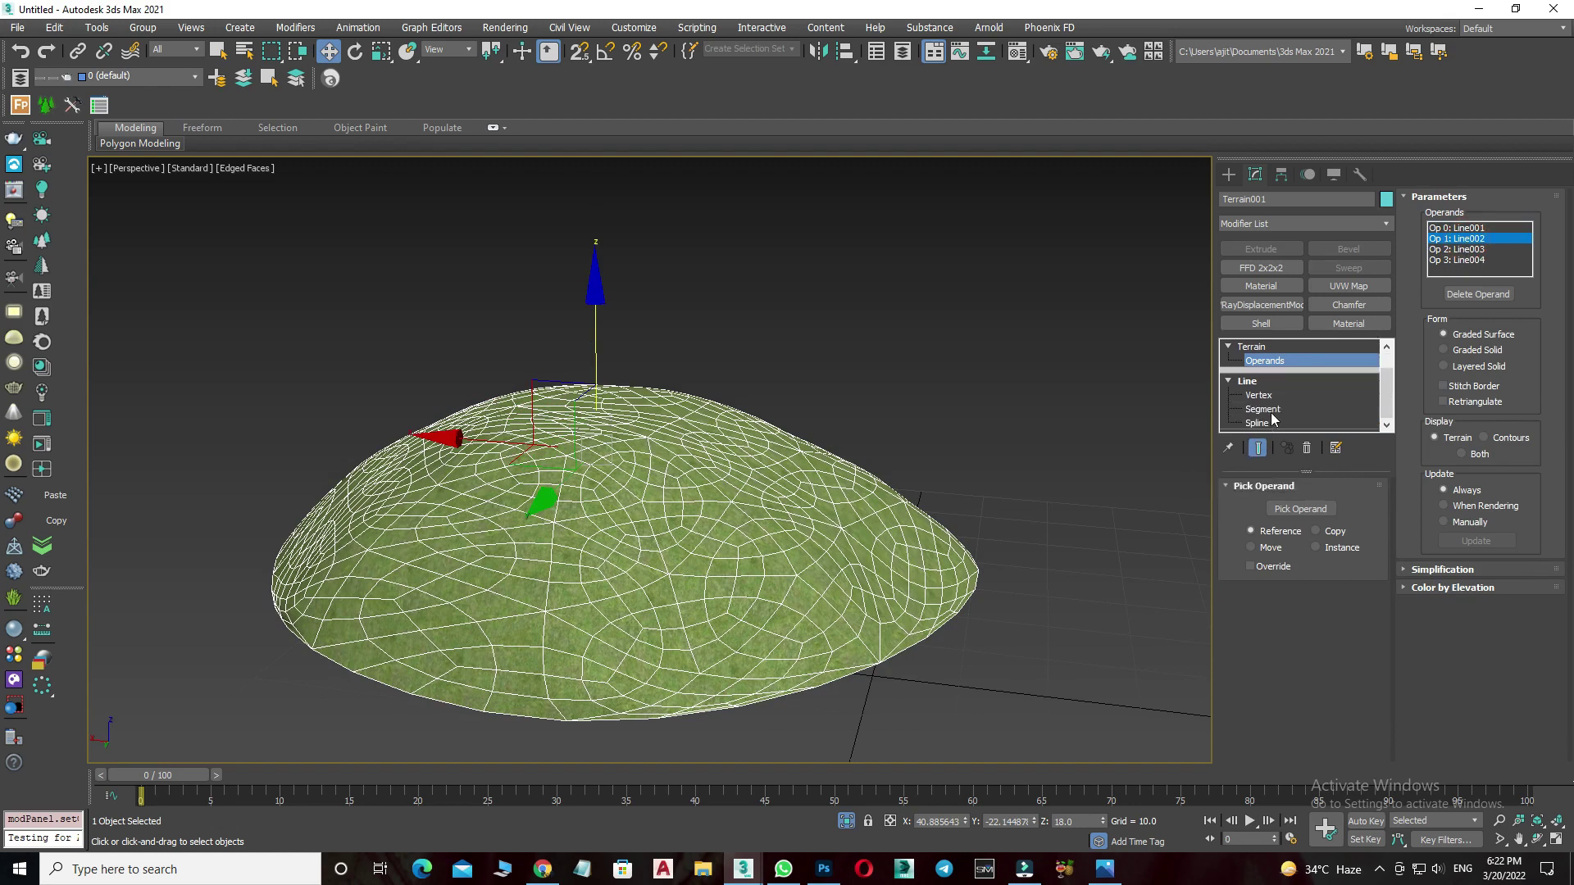
click(1260, 423)
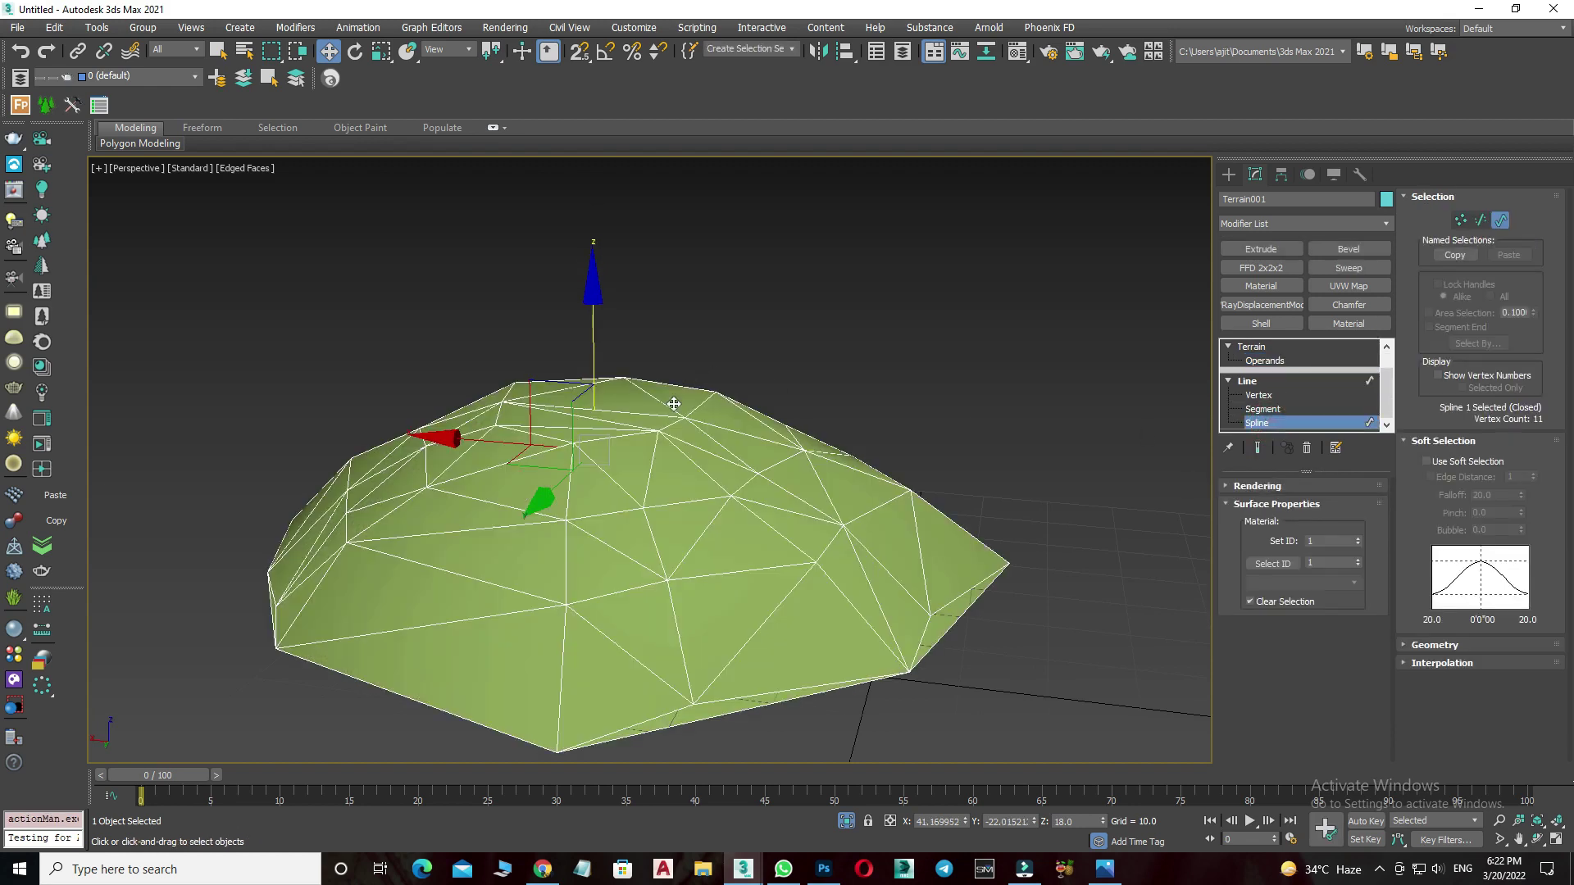
alt+middle_drag(674, 404, 610, 352)
click(1259, 449)
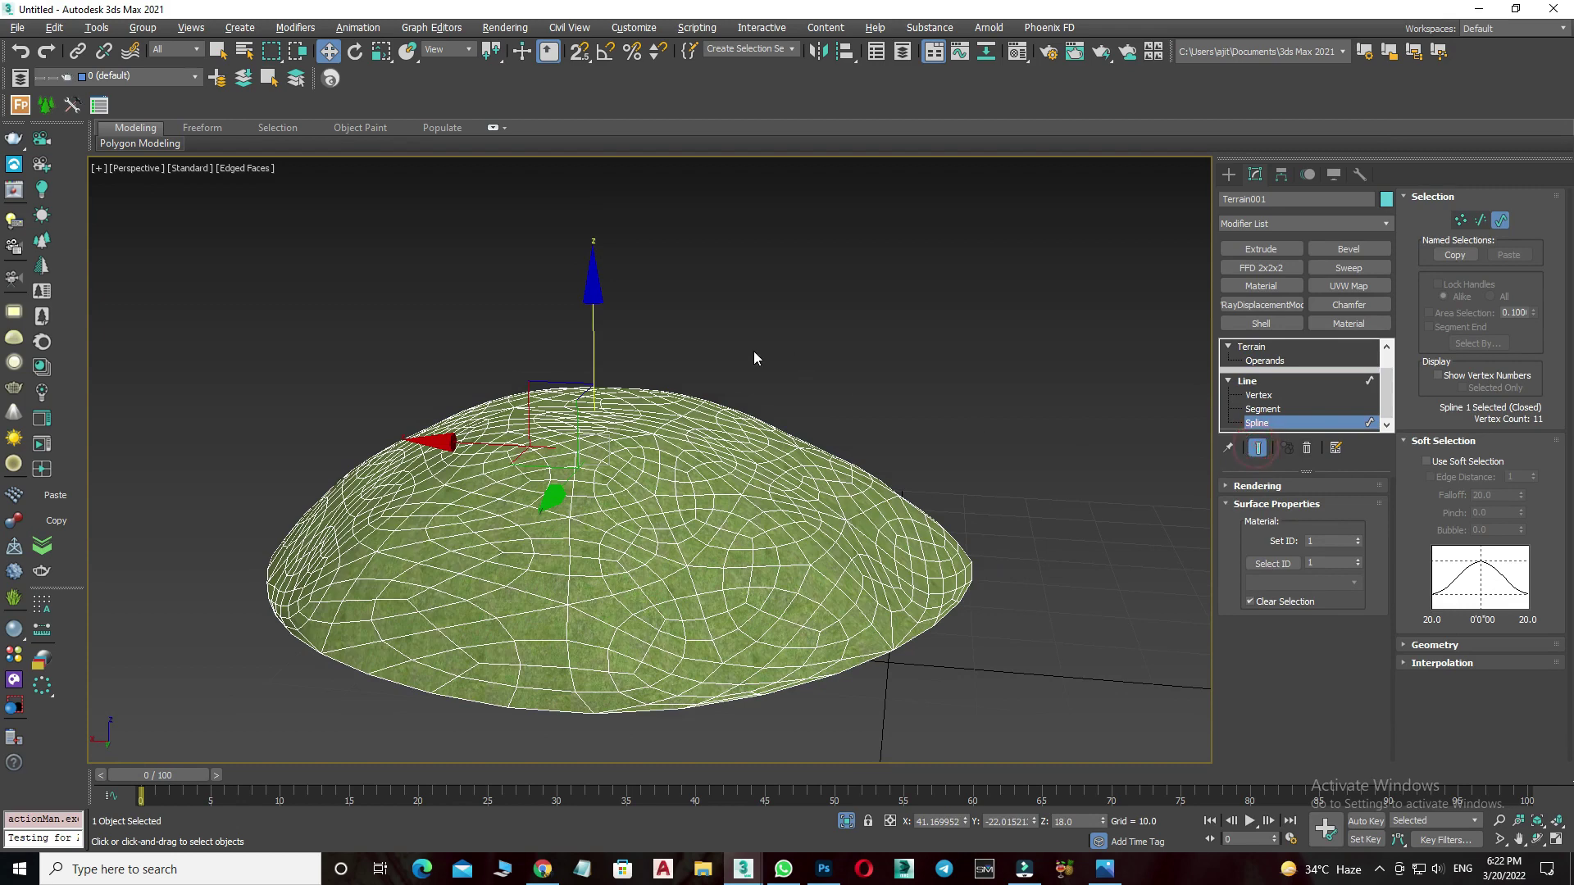
mouse_move(592, 336)
mouse_down()
mouse_move(601, 427)
mouse_move(577, 207)
mouse_move(586, 392)
mouse_up()
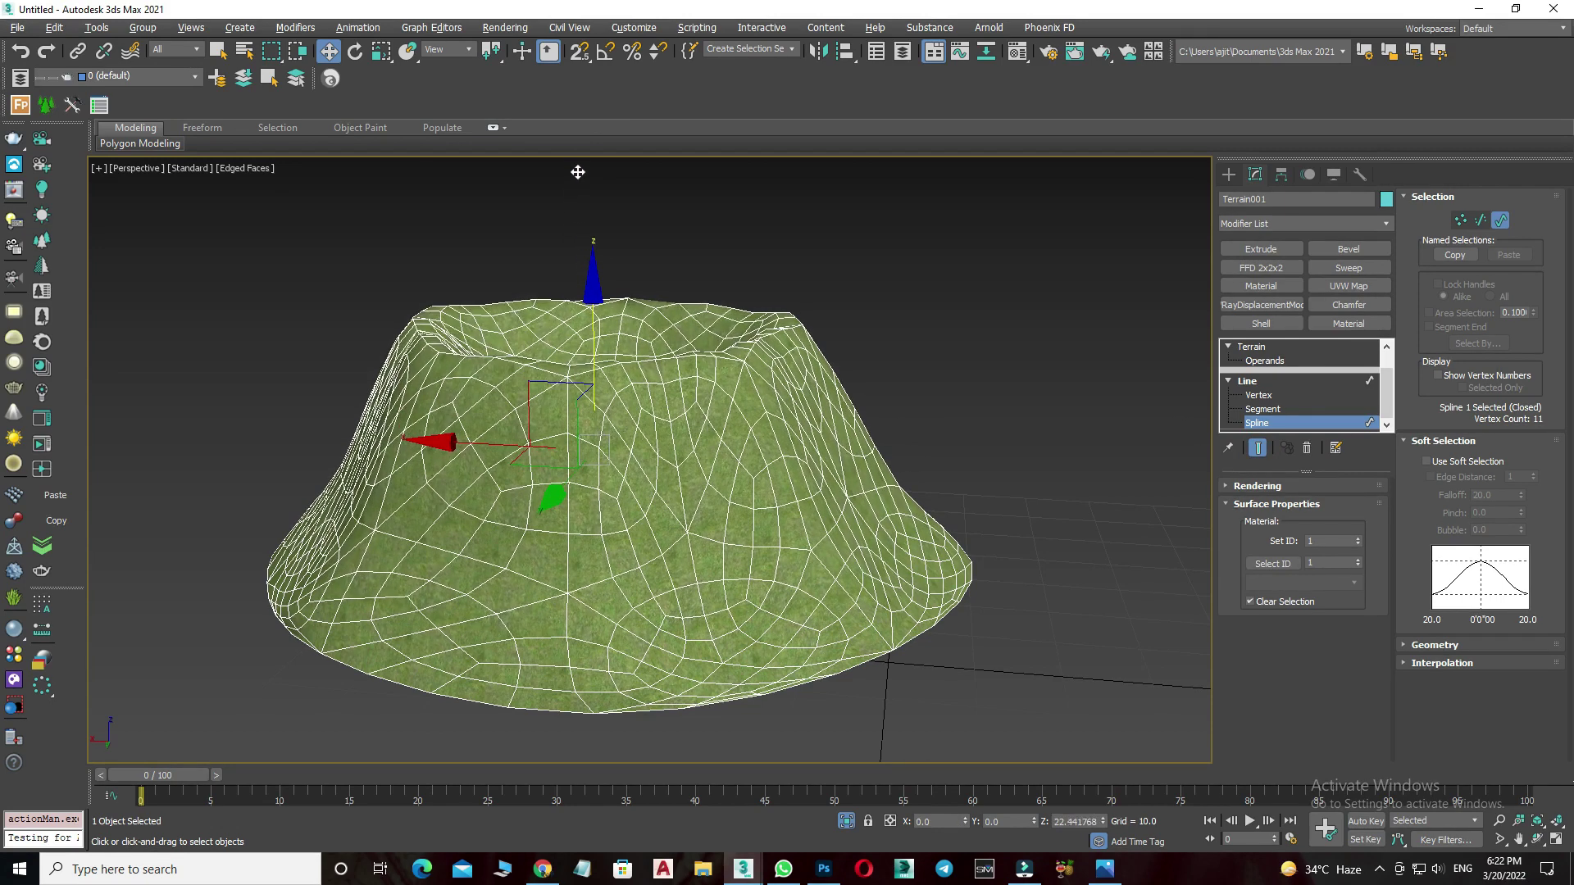
alt+middle_drag(586, 392, 994, 590)
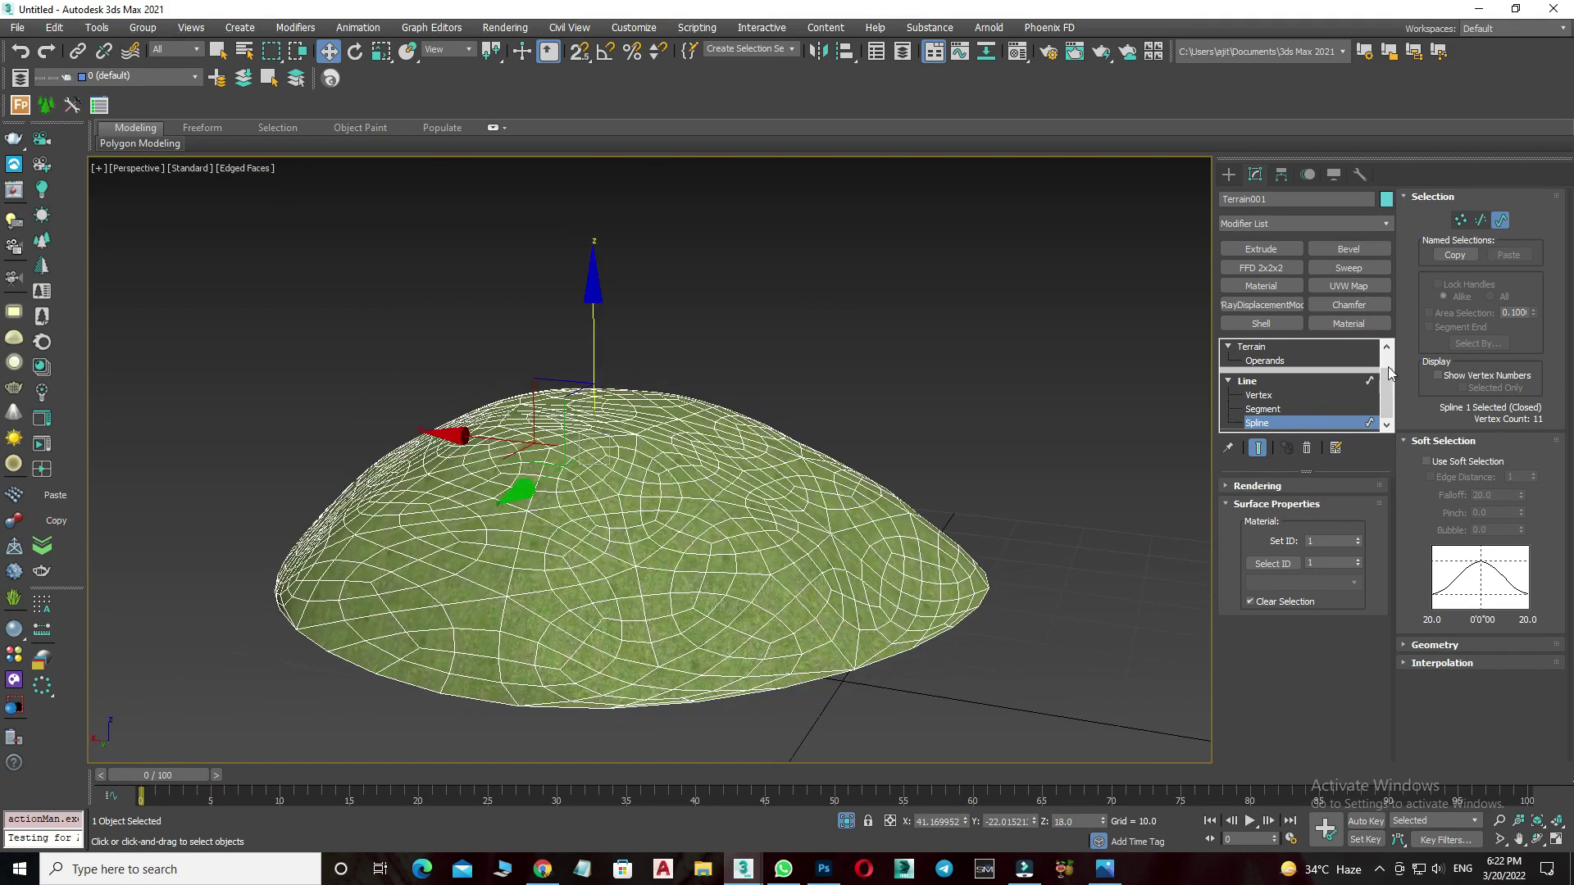
click(1261, 362)
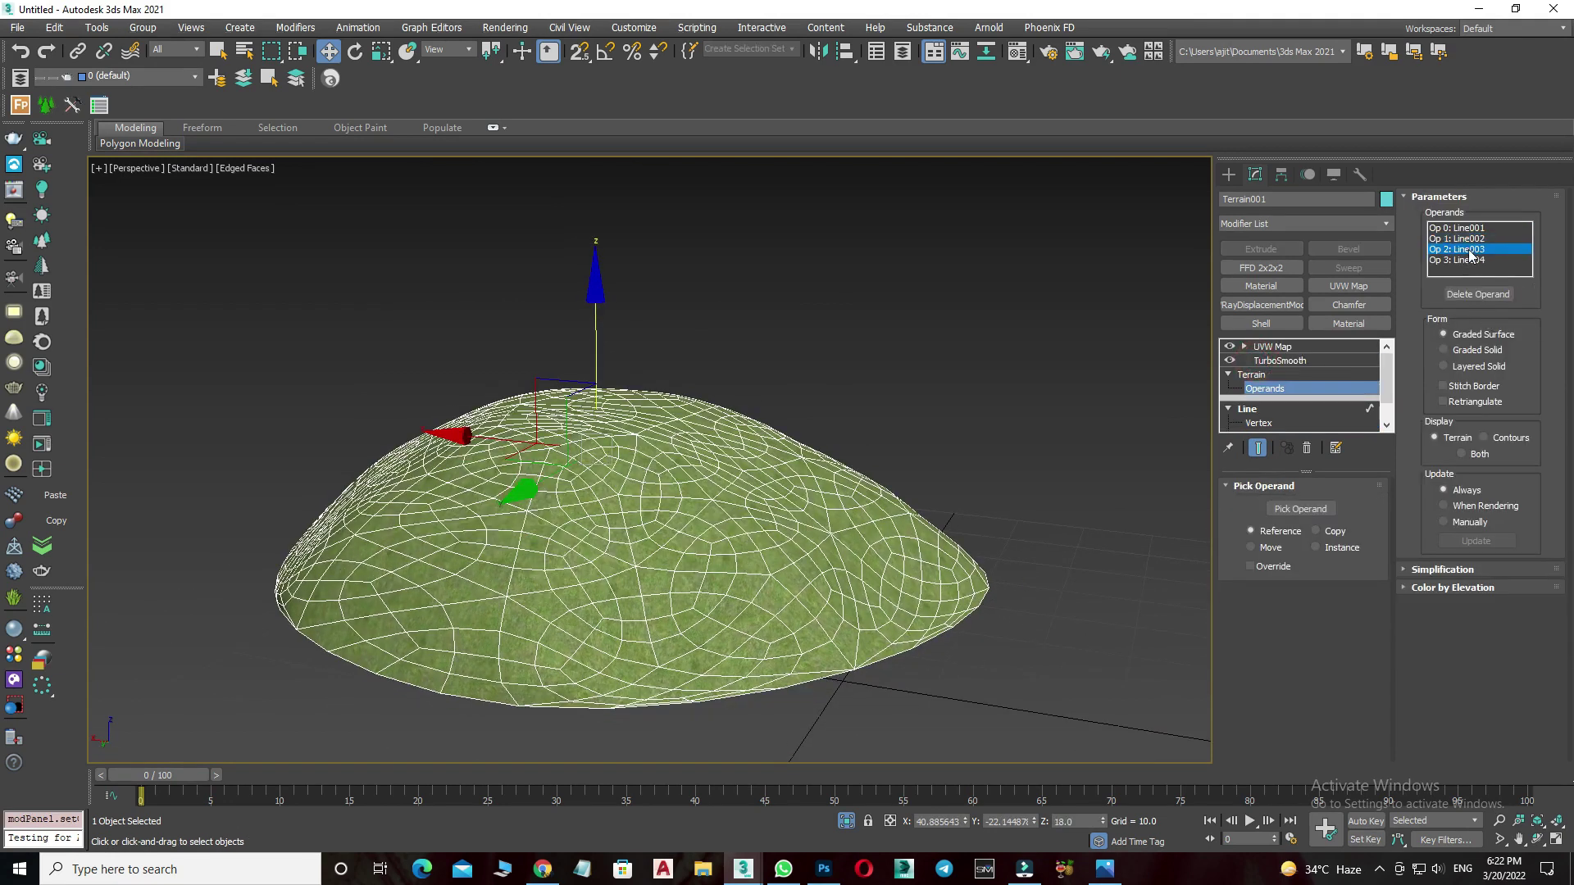
With Show End Result on, lower Line003's spline to reshape the hill.
scroll(1303, 410, down, 1)
scroll(1296, 414, down, 1)
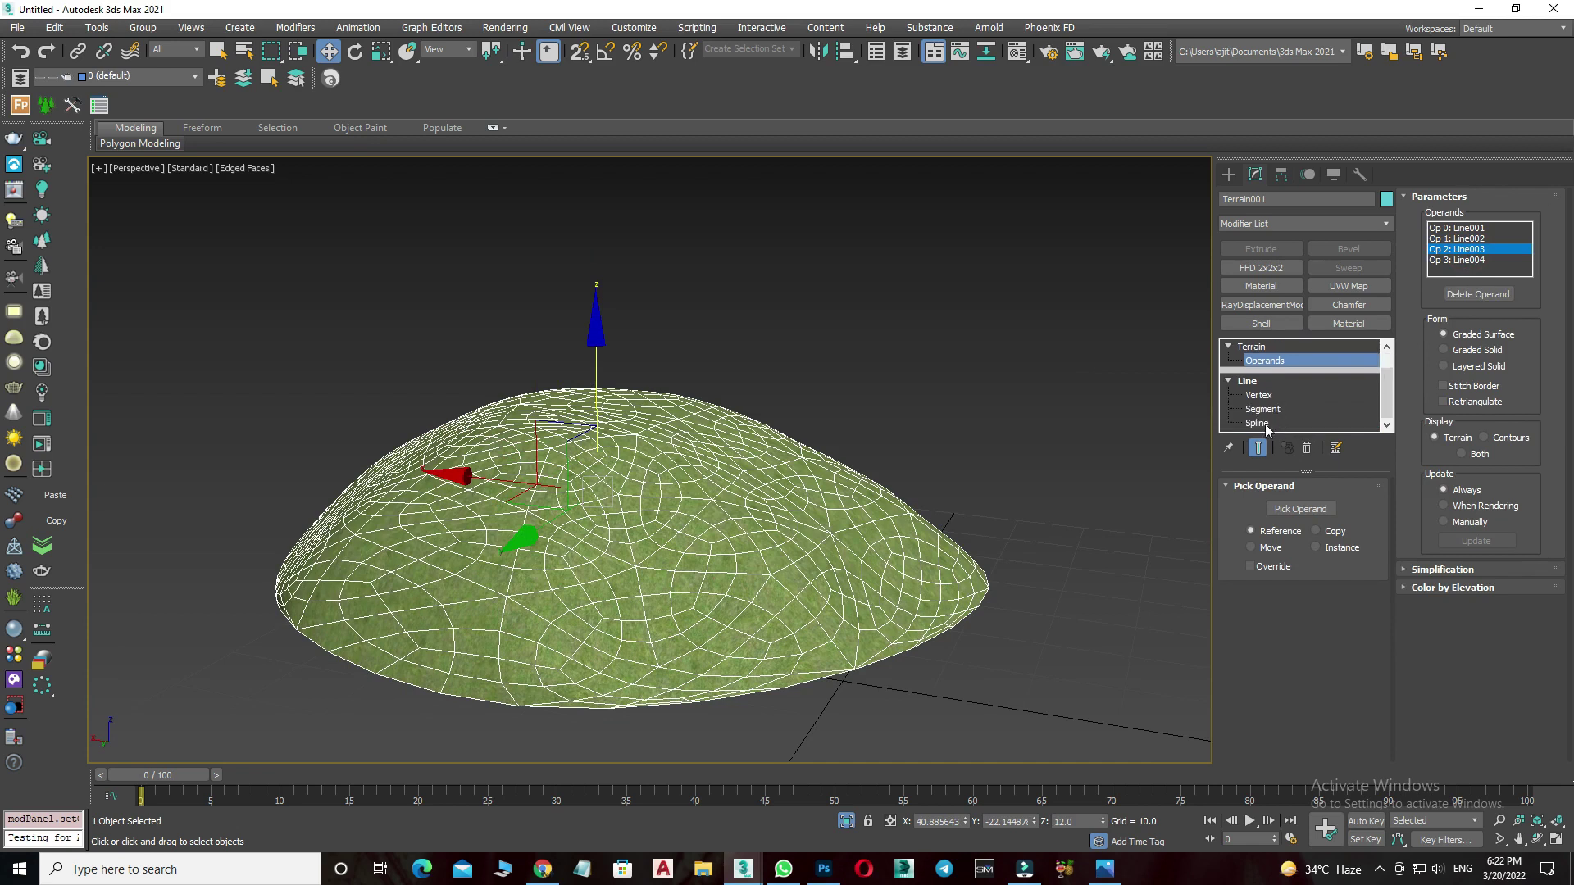
click(1258, 422)
click(1259, 450)
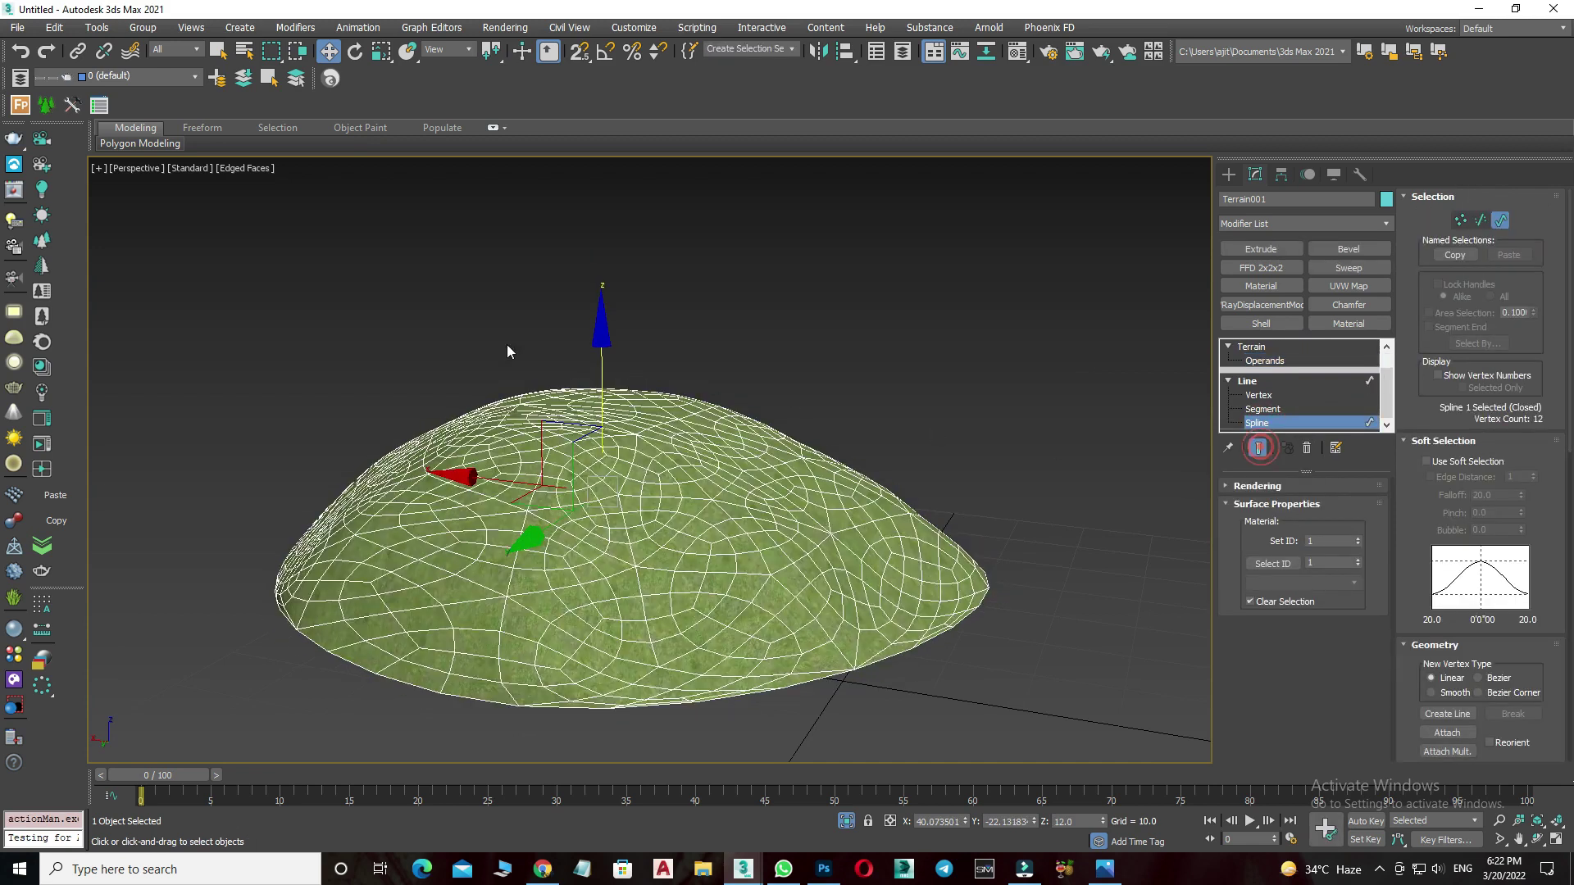
mouse_move(599, 351)
mouse_down()
mouse_move(618, 529)
mouse_move(907, 504)
mouse_up()
mouse_move(907, 504)
alt+middle_down()
mouse_move(849, 472)
mouse_move(1000, 375)
mouse_move(1008, 469)
mouse_move(974, 515)
mouse_move(1082, 495)
mouse_move(1086, 509)
mouse_move(698, 477)
alt+middle_up()
scroll(850, 471, down, 3)
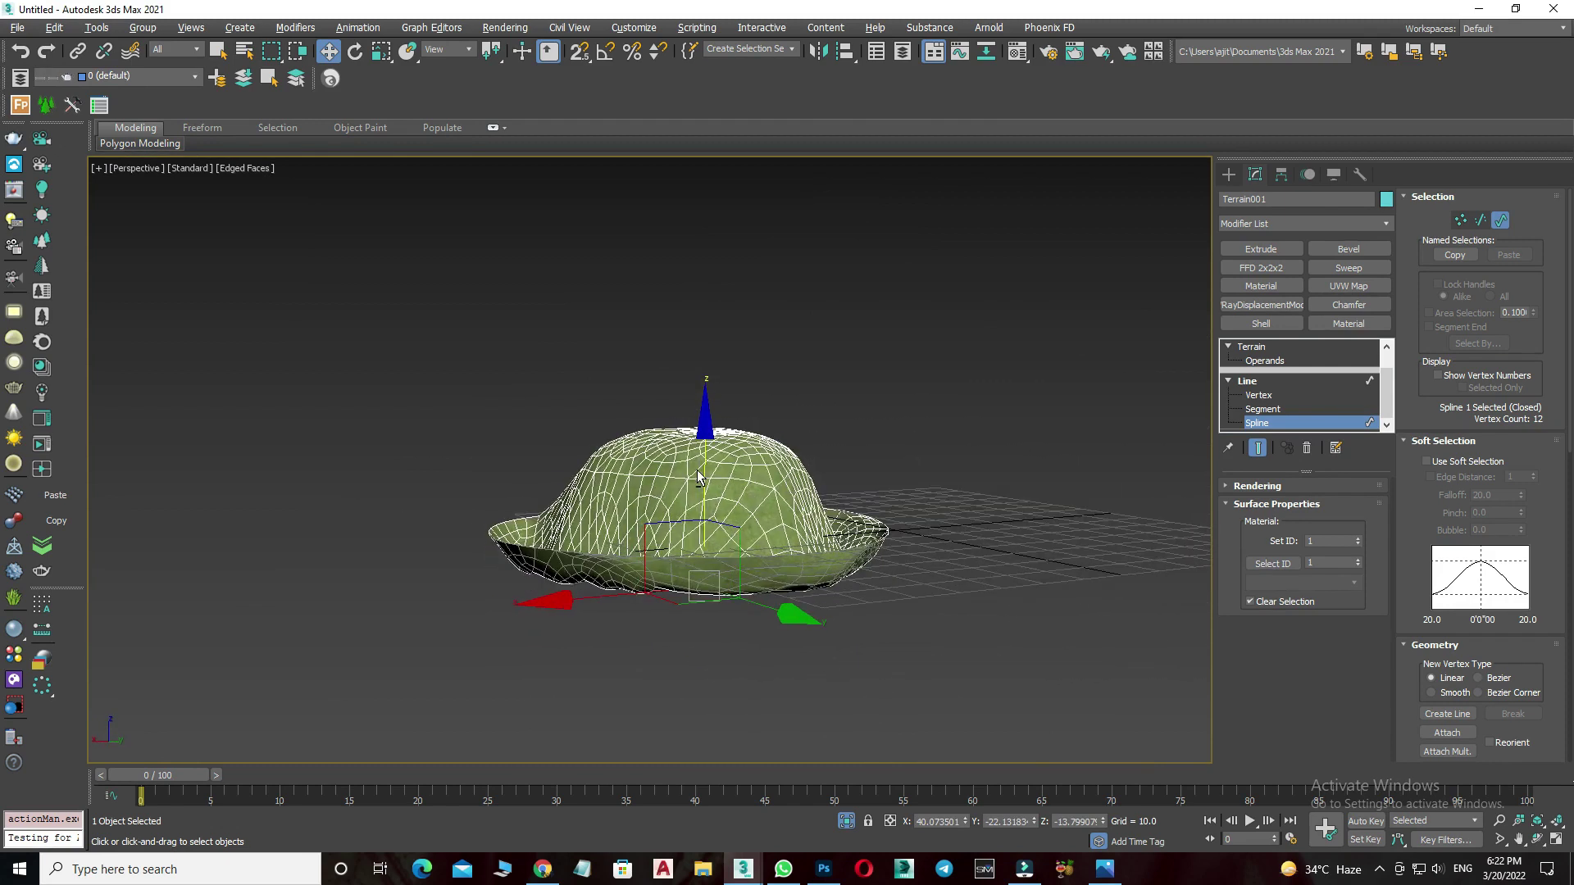
Raise and drop Line003's spline, from bowl to dome, ending with a smooth dome.
drag(704, 461, 713, 278)
mouse_move(713, 278)
alt+middle_down()
mouse_move(744, 439)
mouse_move(767, 422)
alt+middle_up()
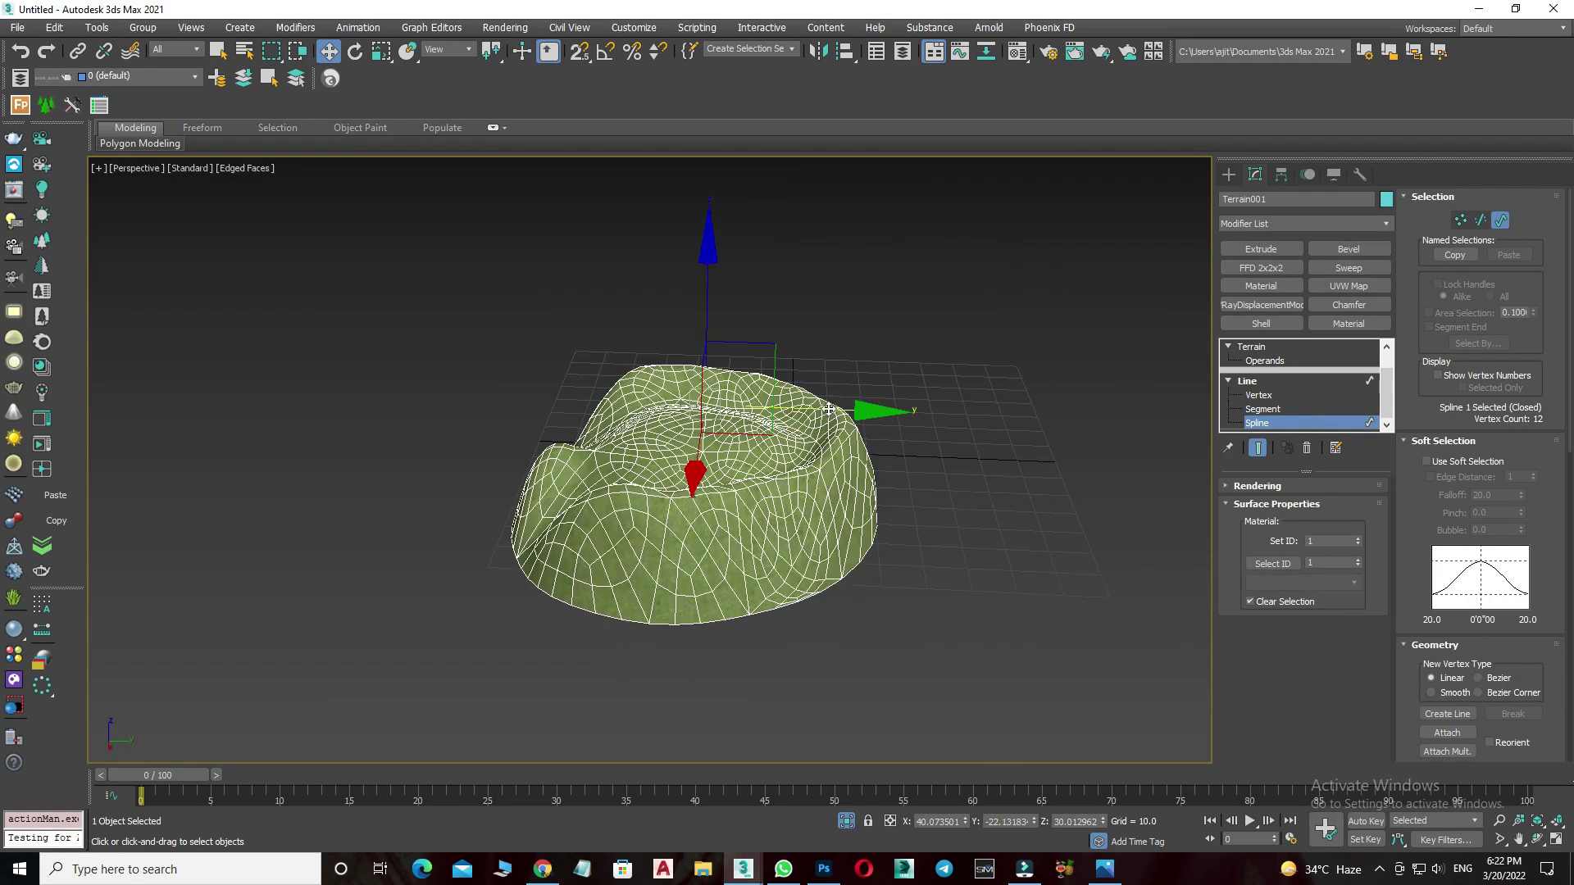
drag(792, 414, 792, 492)
alt+middle_drag(792, 491, 756, 548)
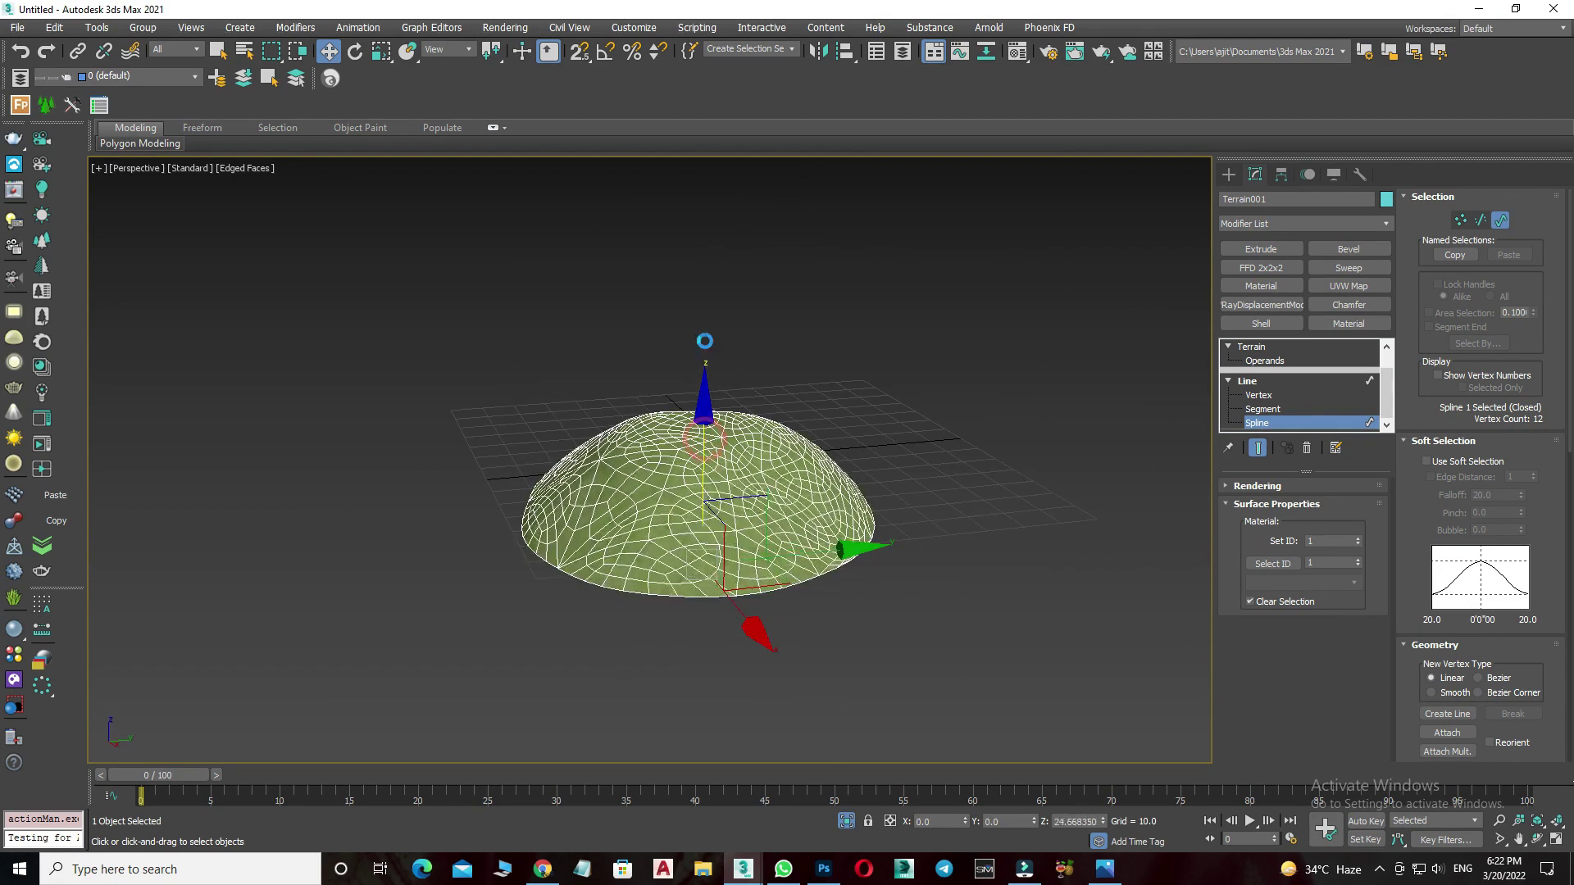
drag(705, 440, 706, 336)
key(ctrl+z)
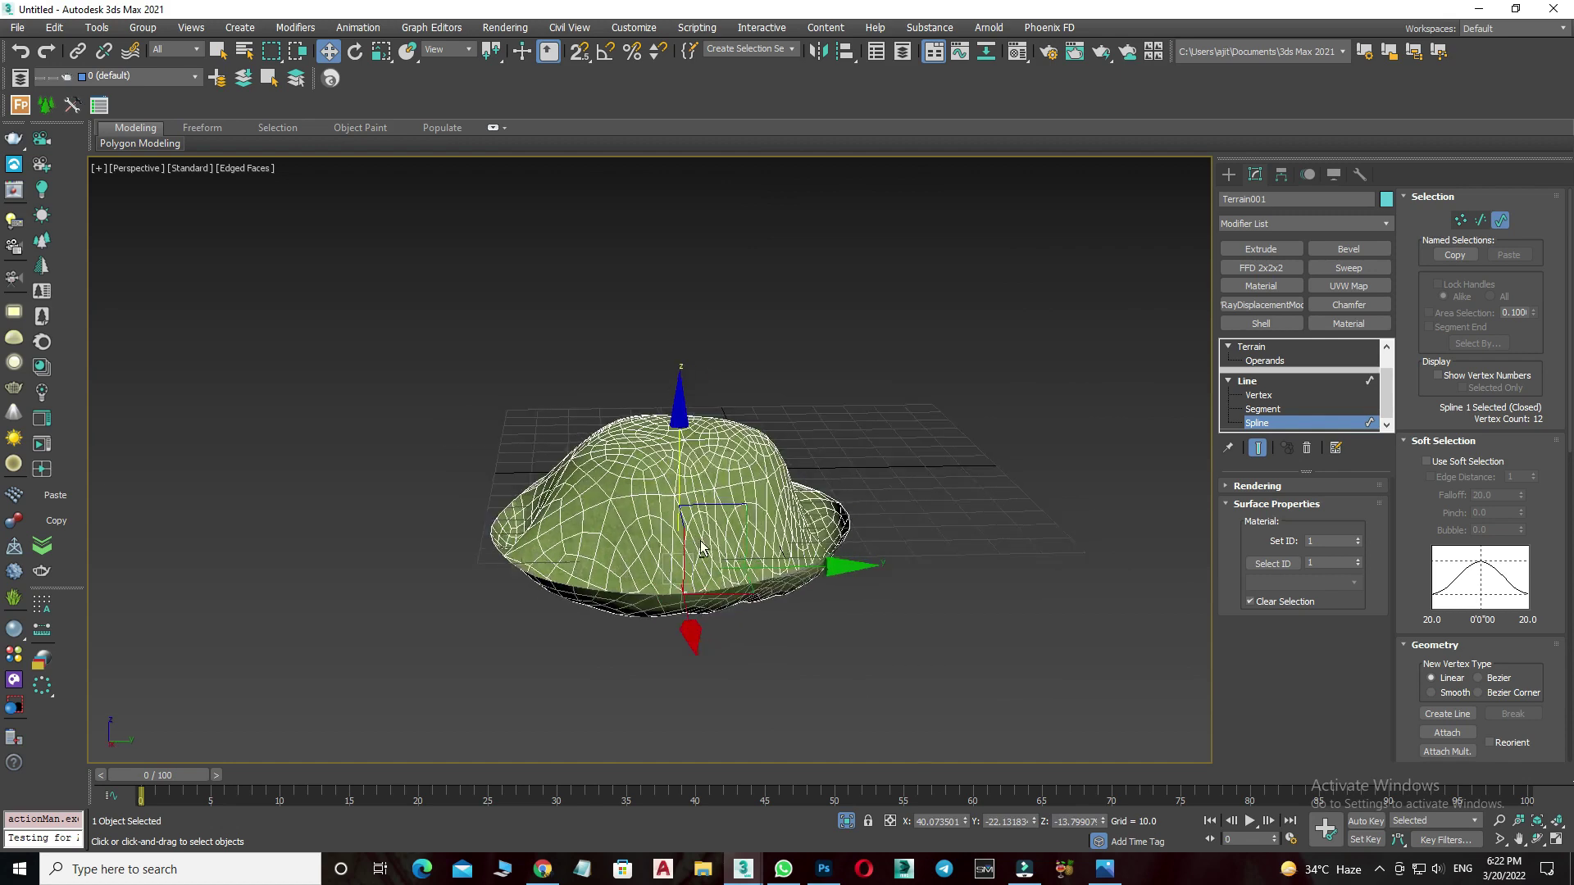
scroll(745, 554, up, 5)
drag(648, 496, 721, 461)
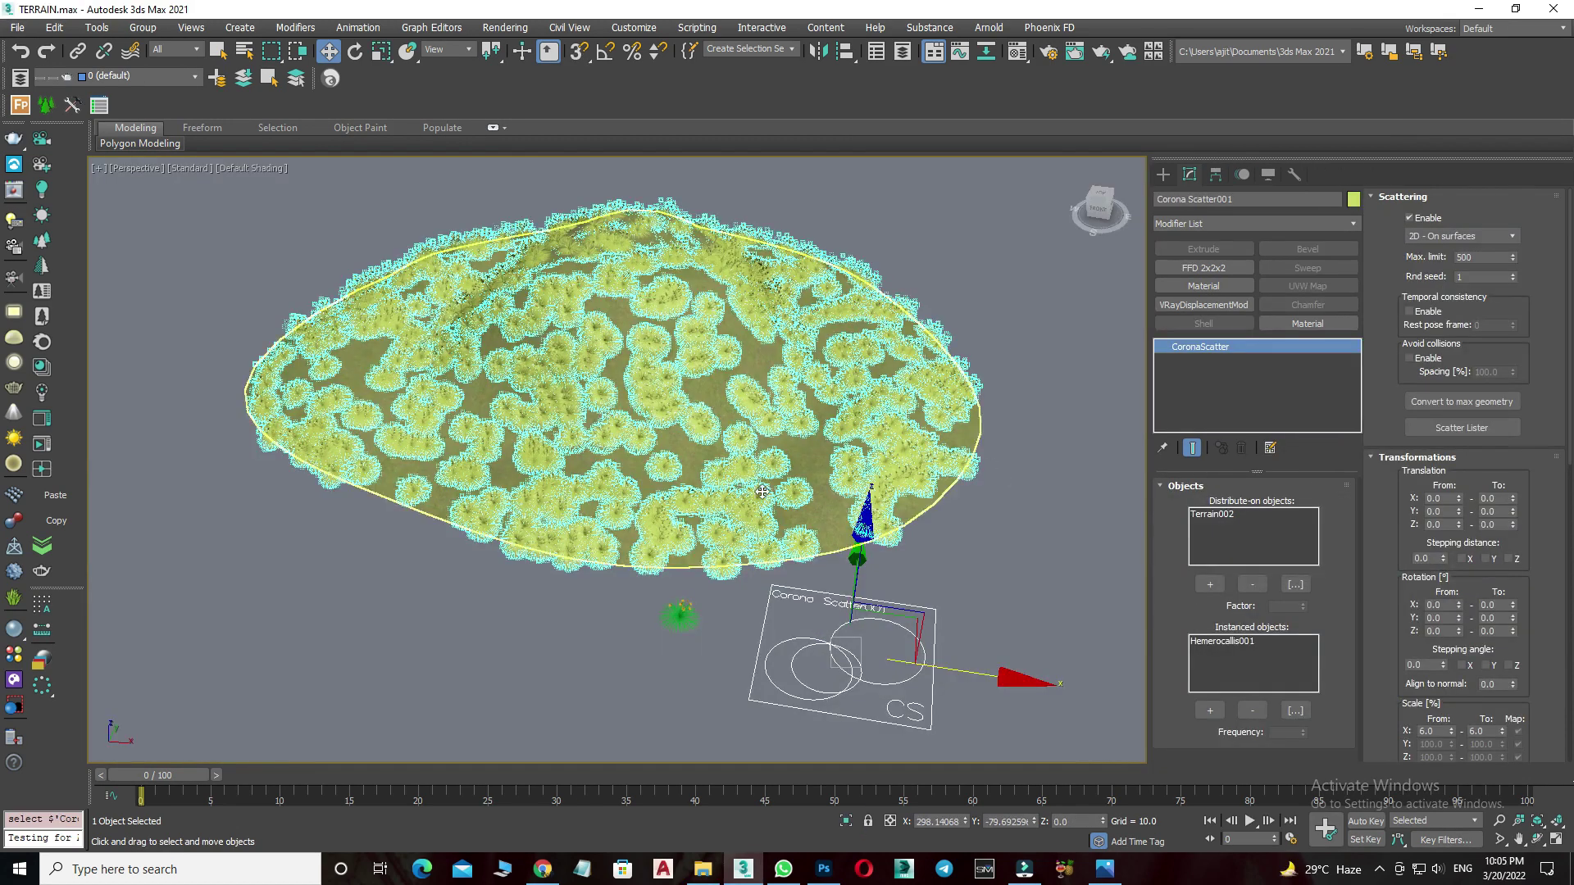
middle_drag(864, 626, 722, 573)
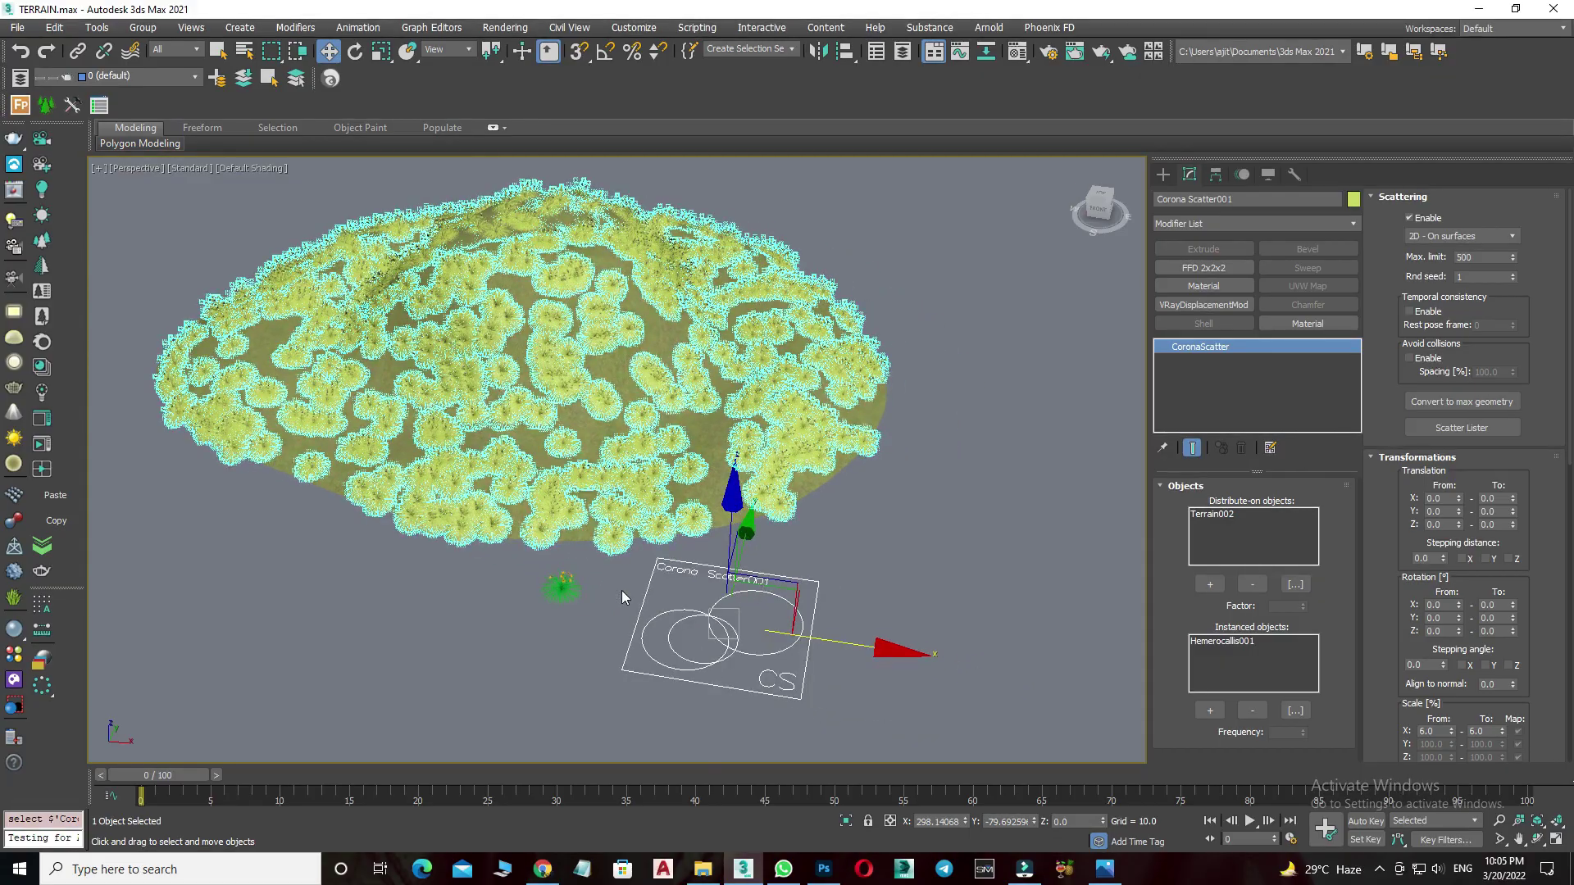
scroll(563, 584, up, 5)
click(551, 593)
mouse_move(679, 628)
alt+middle_down()
mouse_move(656, 605)
mouse_move(664, 627)
alt+middle_up()
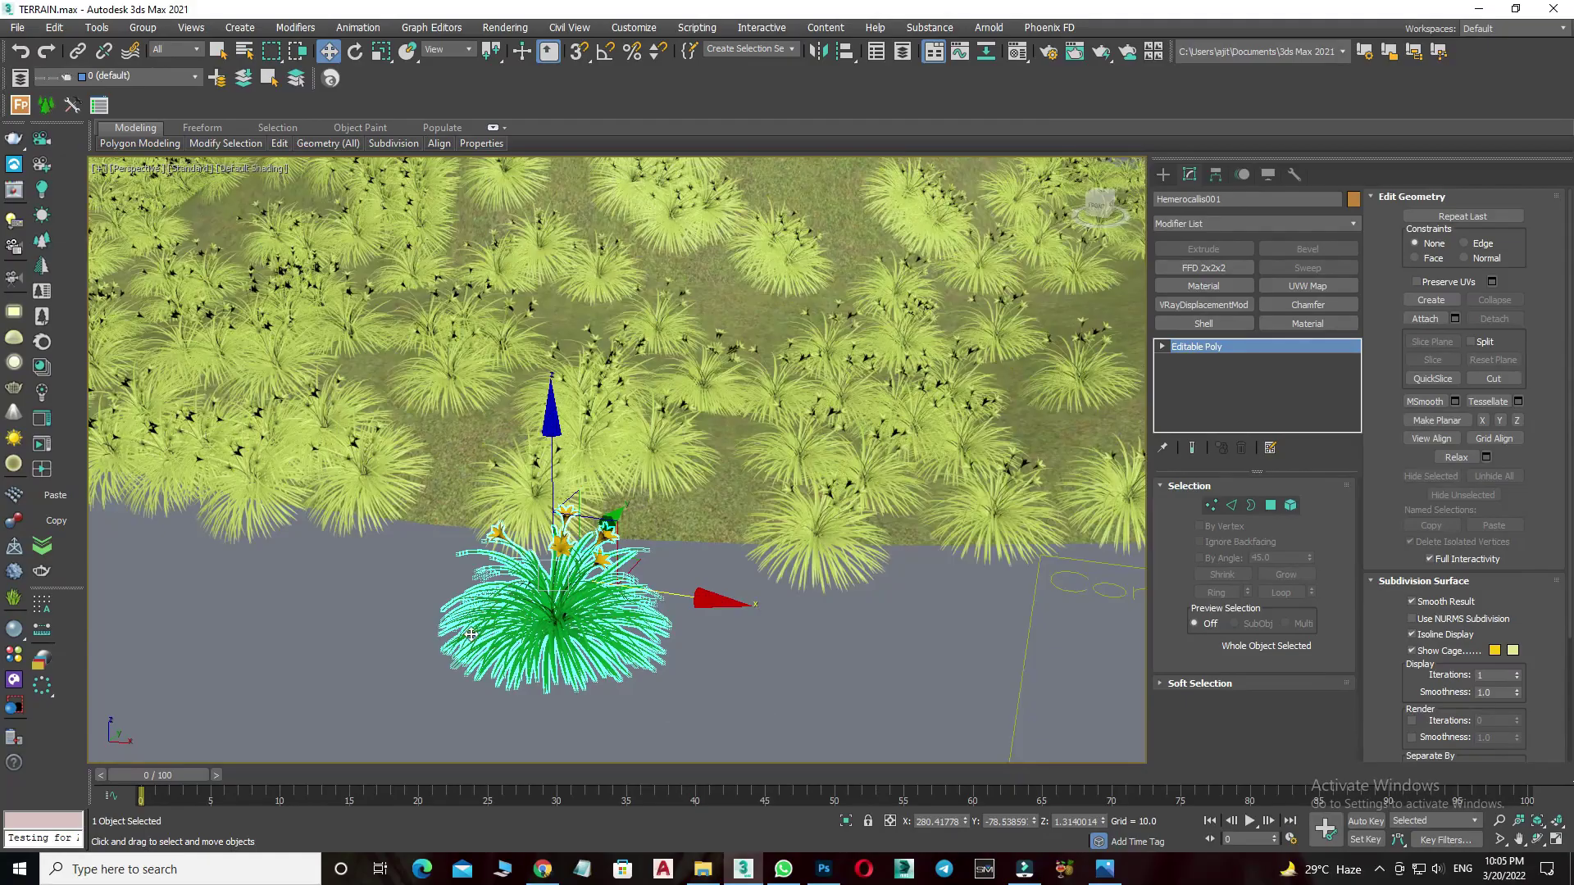
scroll(652, 633, down, 5)
scroll(671, 600, up, 3)
scroll(689, 582, down, 5)
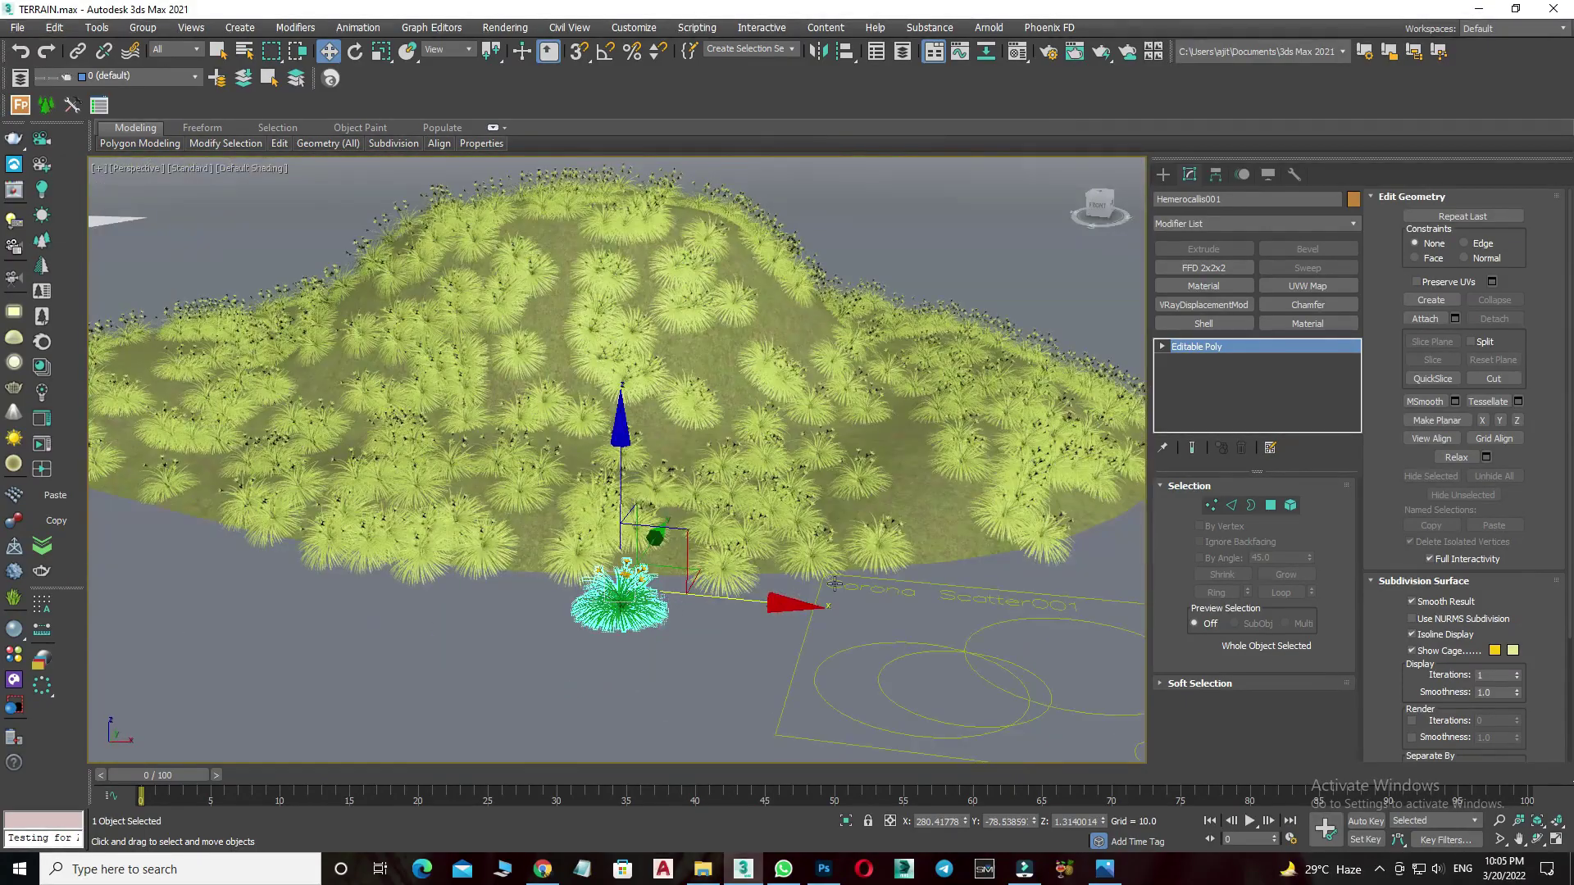
alt+middle_drag(717, 558, 916, 577)
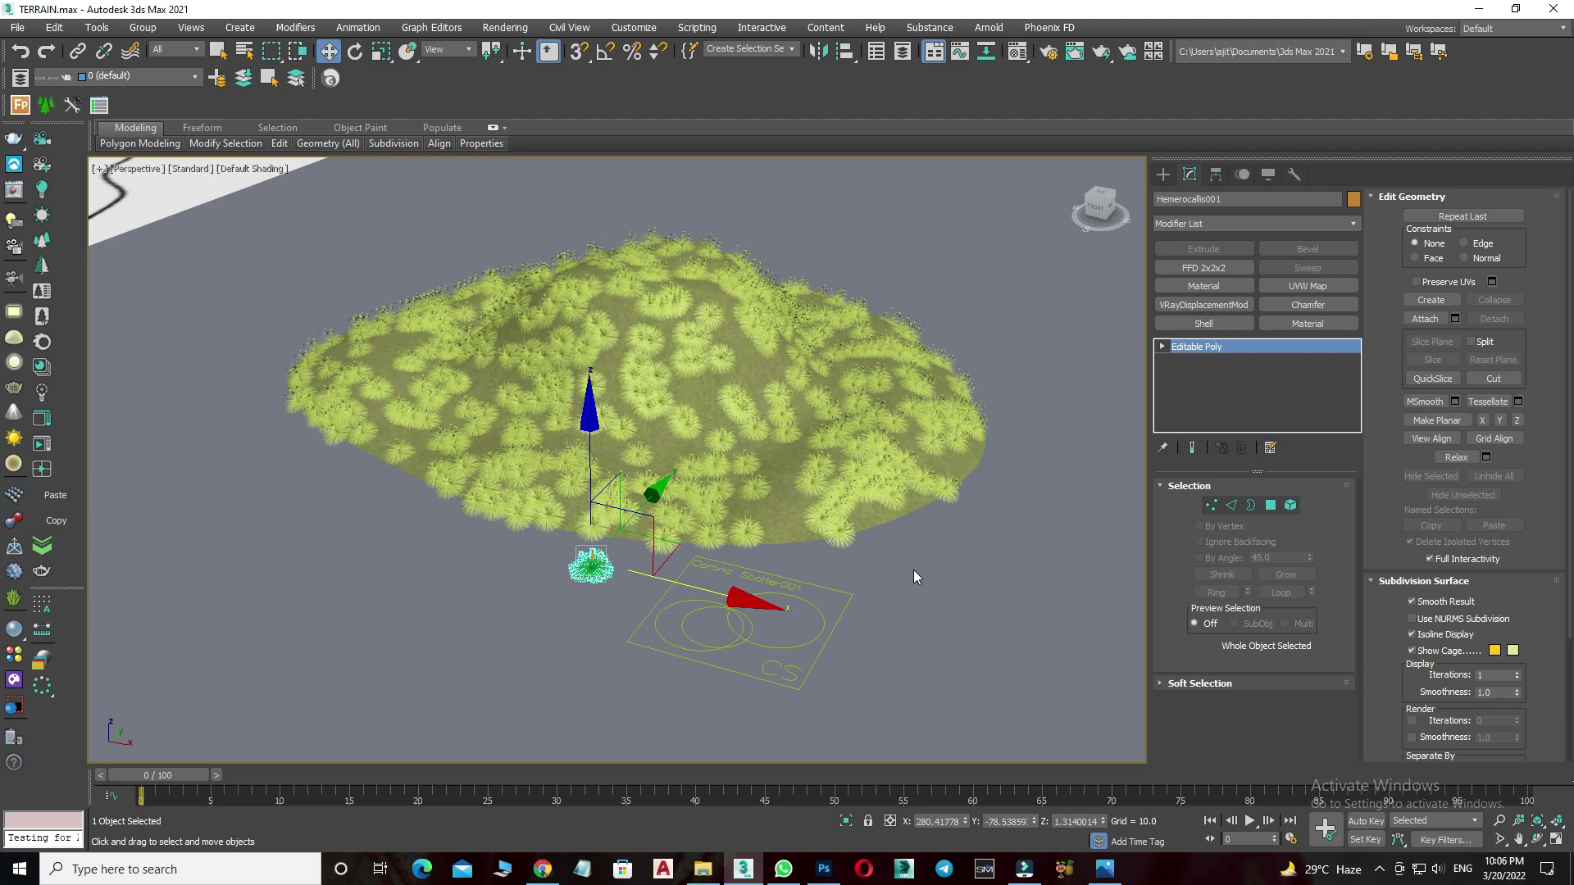
click(858, 598)
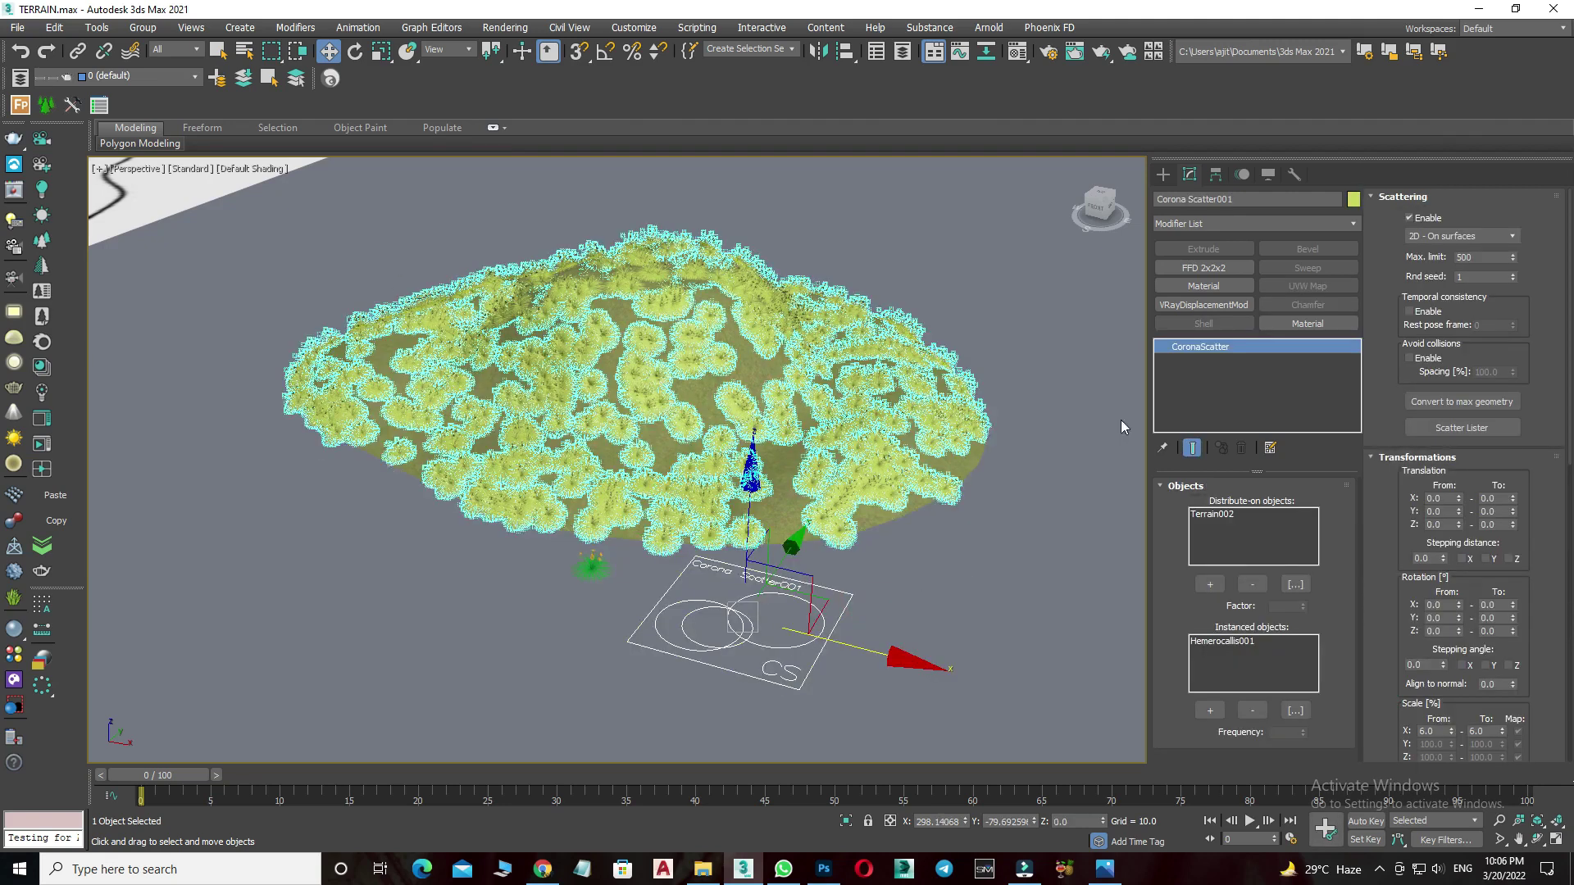
click(1044, 622)
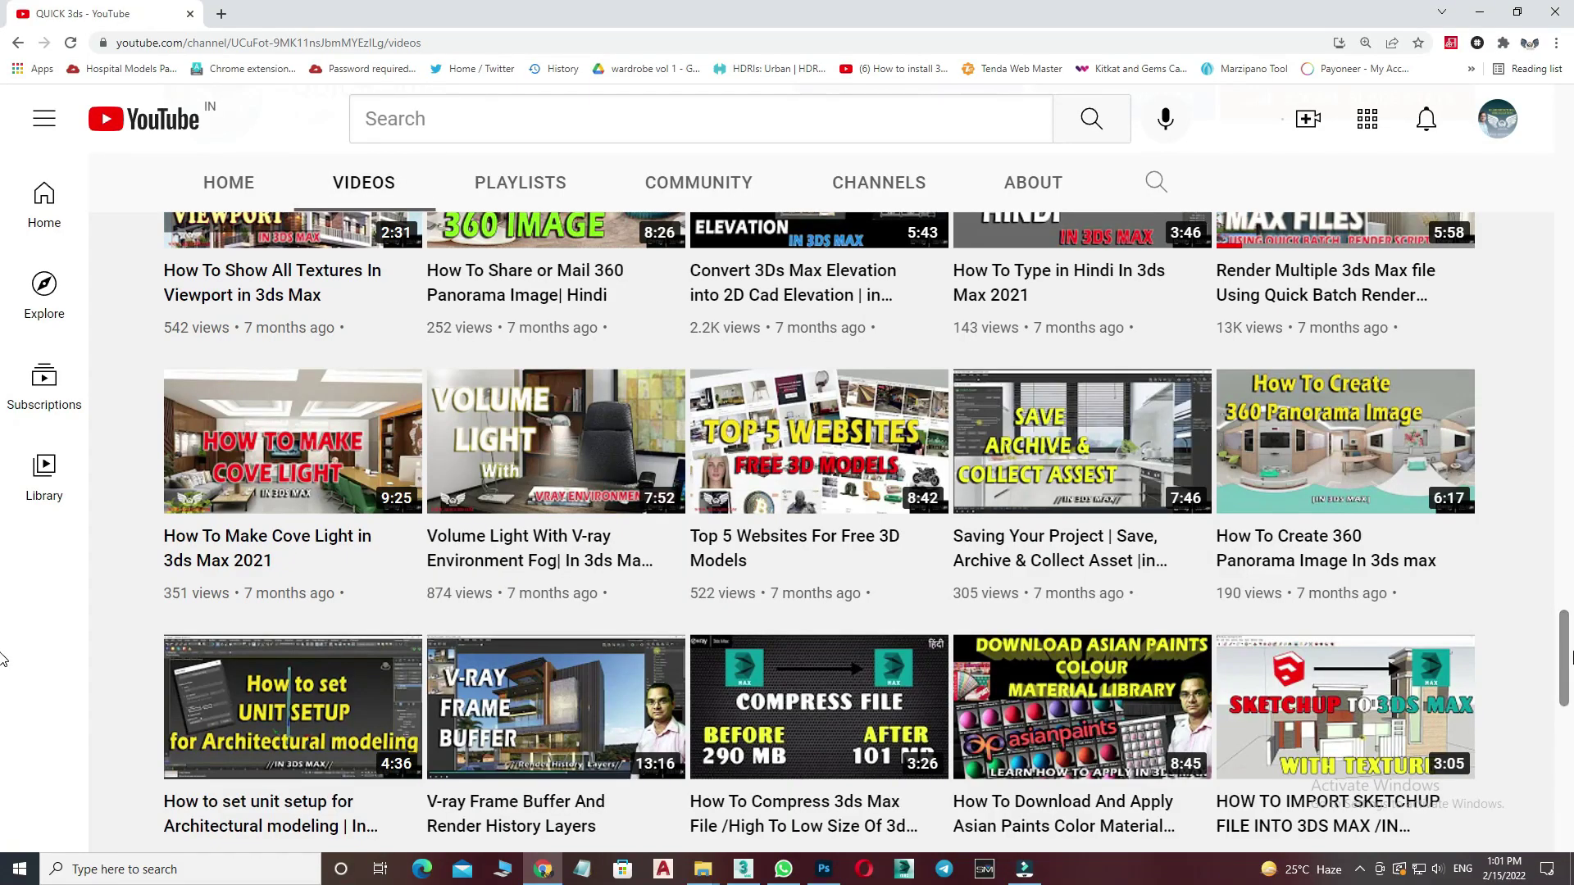
Scroll up through the QUICK 3ds channel's grid of 3ds Max tutorial videos.
scroll(1514, 724, up, 4)
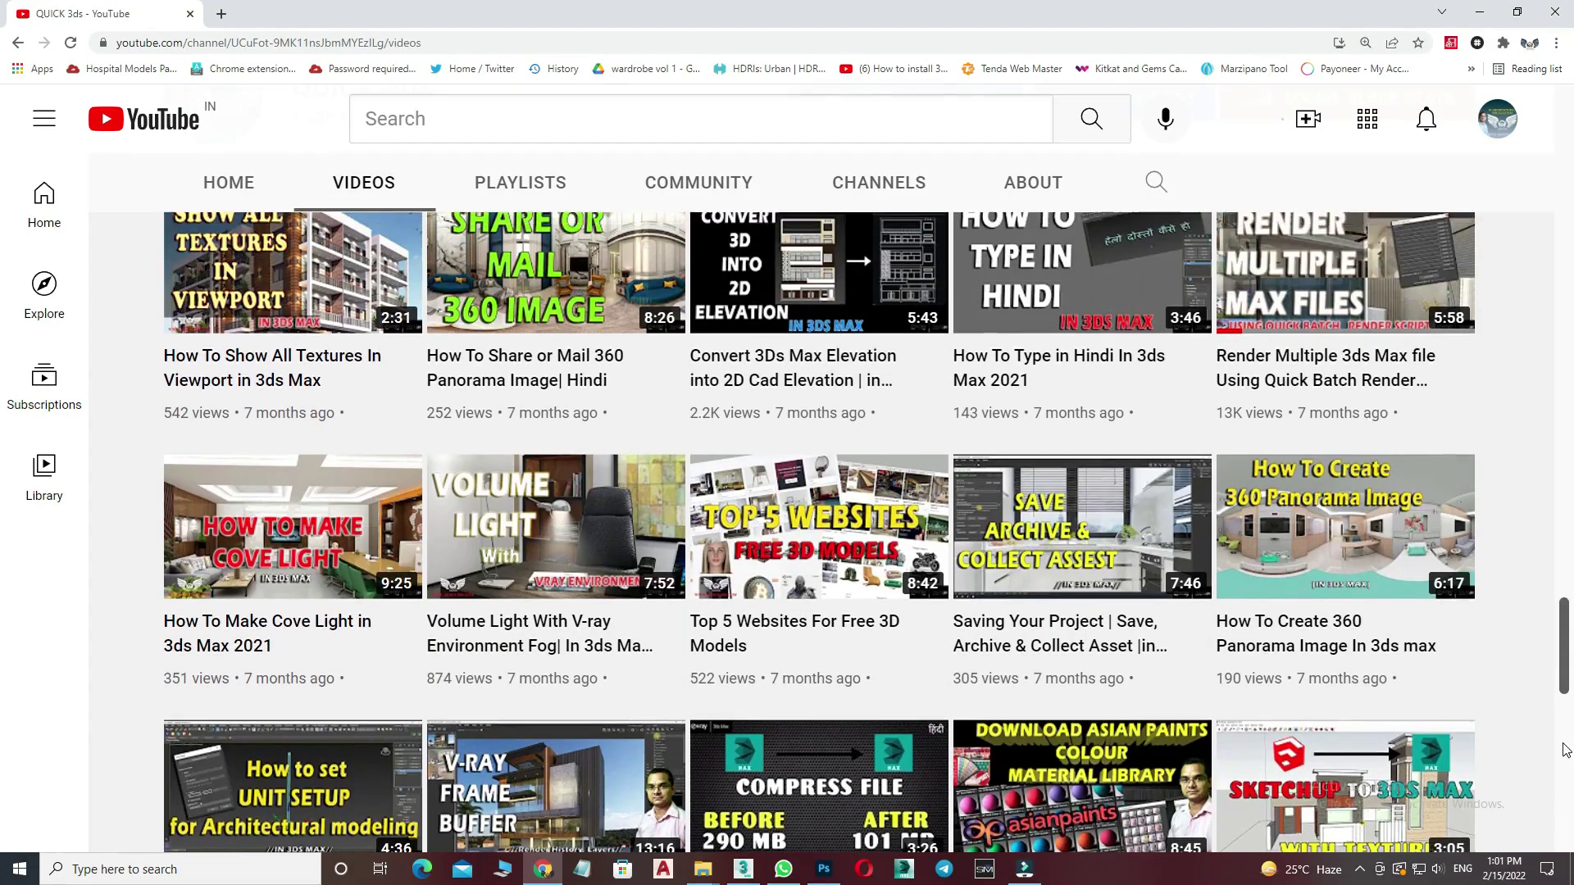
scroll(1514, 723, up, 3)
scroll(1514, 723, up, 3)
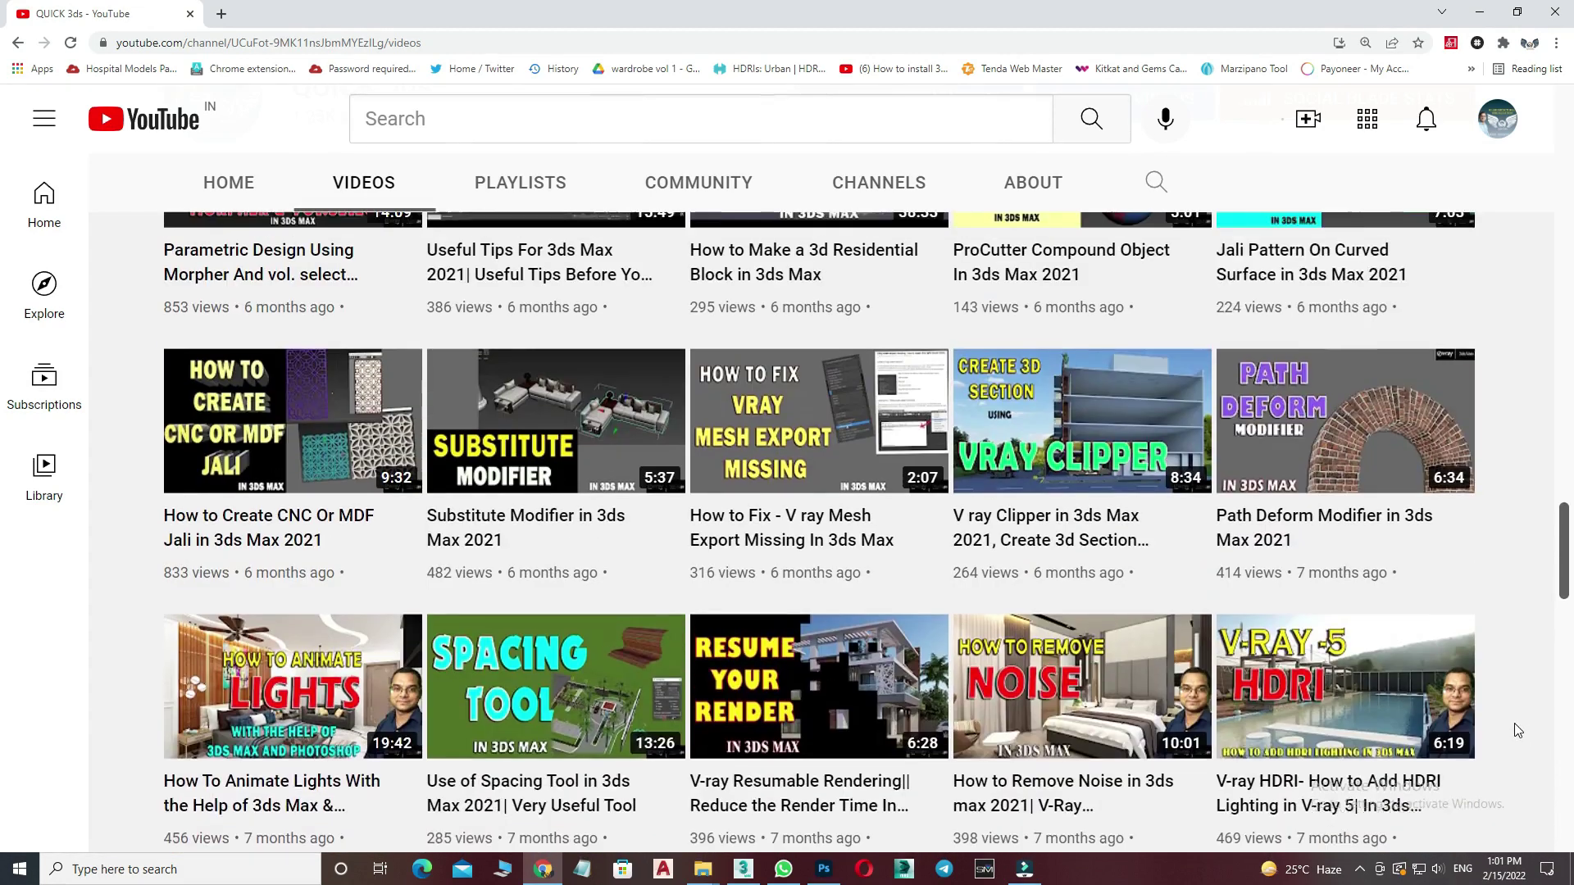